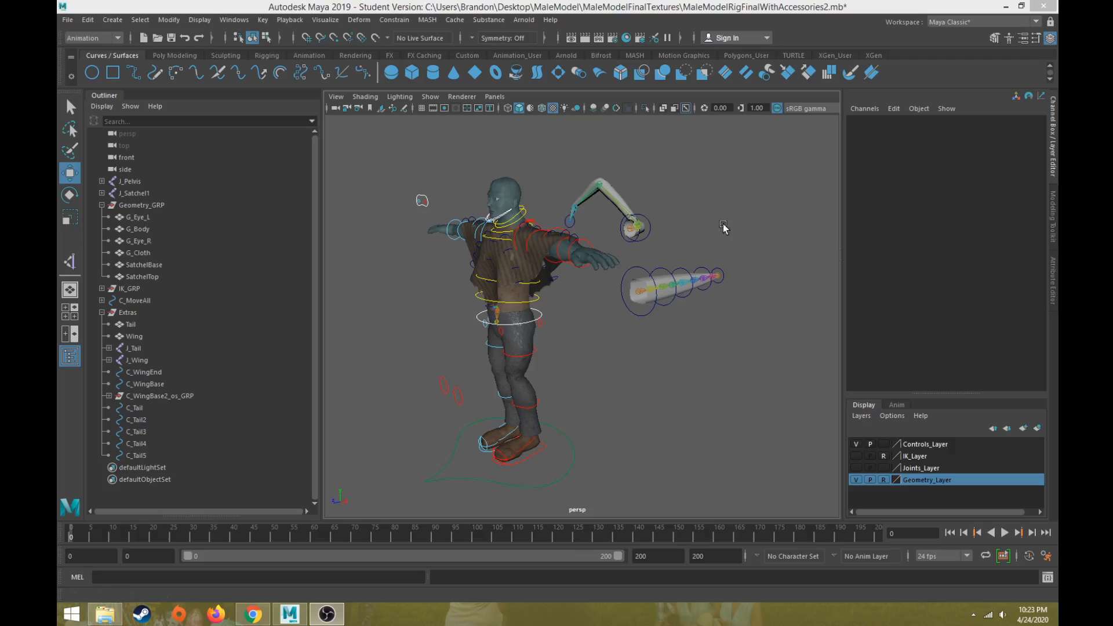
Turn off the Reference display type of Geometry_Layer so that its meshes can be selected in the viewport.
{"action": "left_click_drag", "start_coordinate": [689, 293], "coordinate": [562, 295], "text": "alt"}
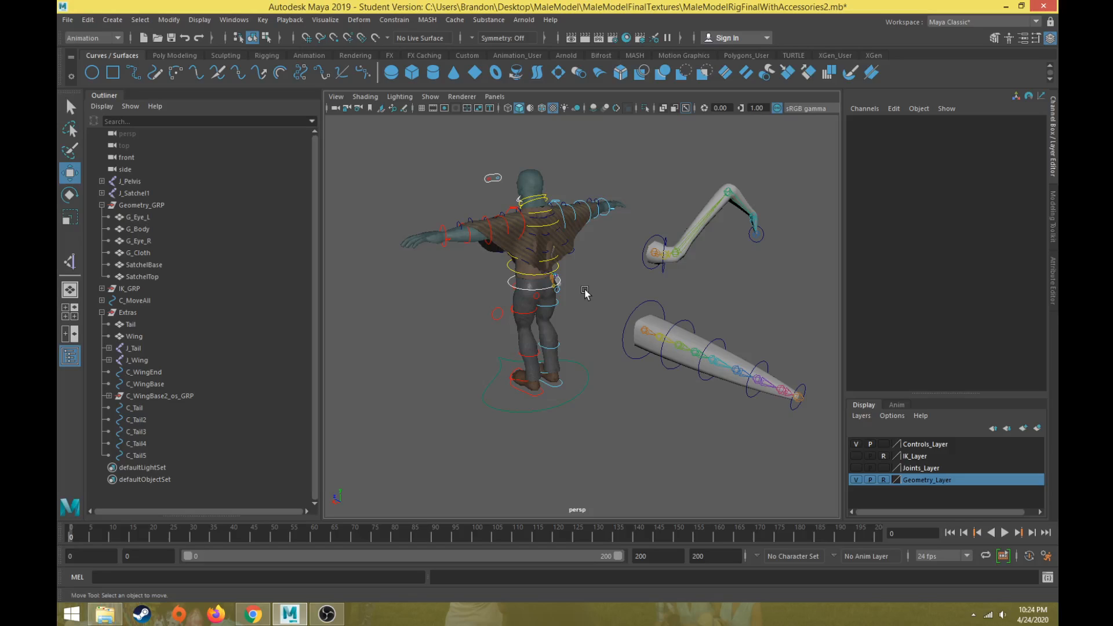
{"action": "left_click_drag", "start_coordinate": [622, 253], "coordinate": [536, 273], "text": "alt"}
{"action": "scroll", "coordinate": [532, 274], "scroll_direction": "up", "scroll_amount": 3}
{"action": "left_click", "coordinate": [634, 212]}
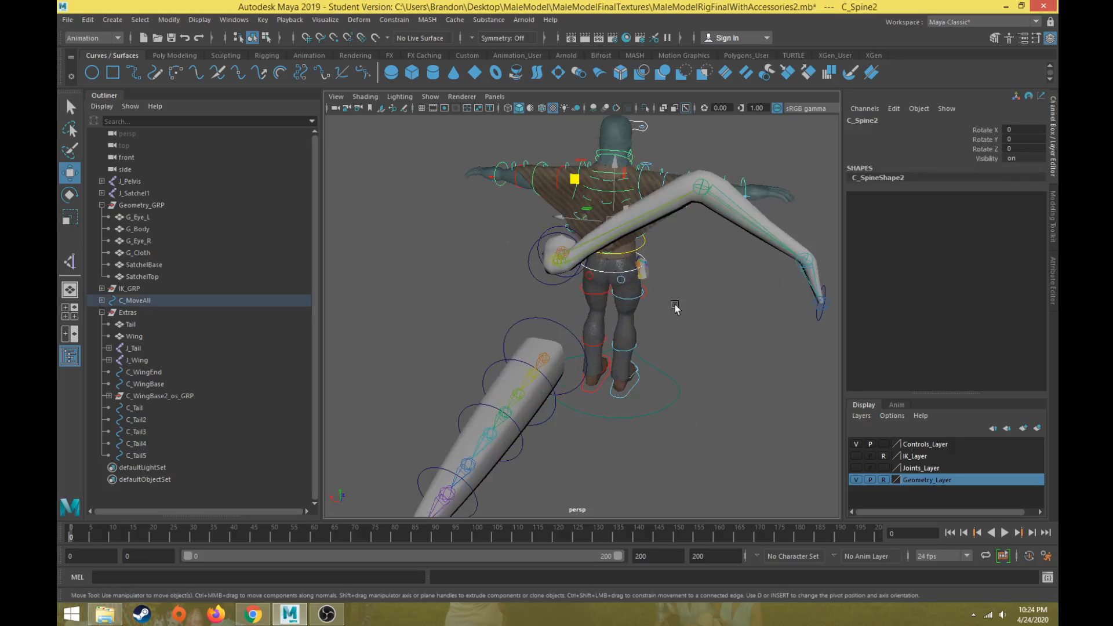
{"action": "left_click", "coordinate": [883, 479]}
Select the Wing and Tail meshes together behind the character.
{"action": "left_click_drag", "start_coordinate": [702, 325], "coordinate": [712, 315], "text": "alt"}
{"action": "left_click", "coordinate": [761, 217]}
{"action": "left_click_drag", "start_coordinate": [761, 218], "coordinate": [693, 273], "text": "alt"}
{"action": "left_click", "coordinate": [515, 388], "text": "shift"}
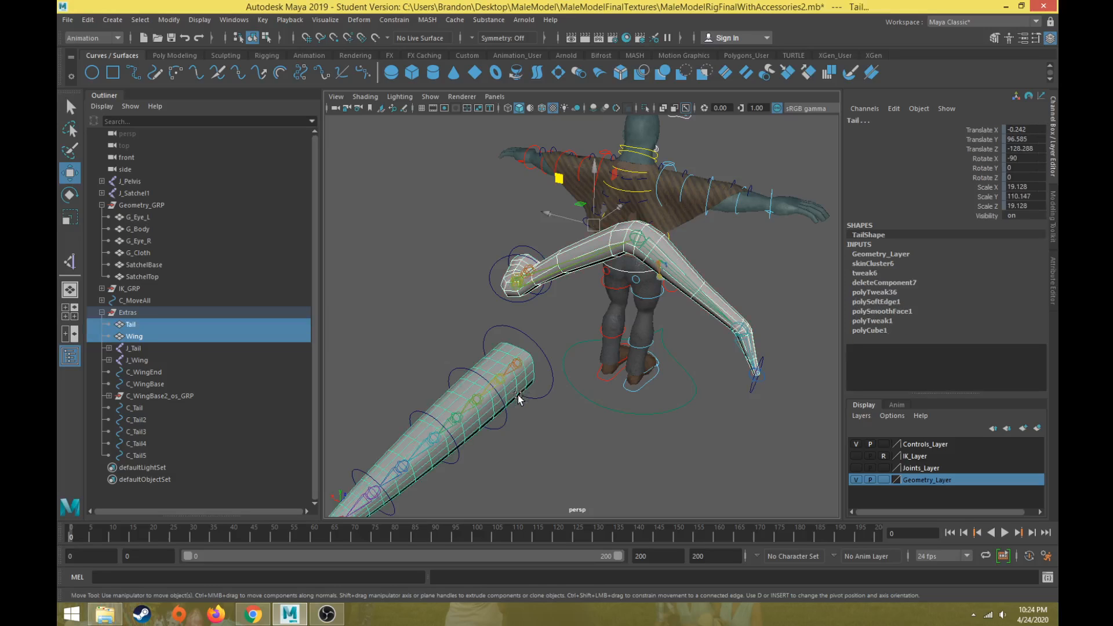
Select the wing's root joint J_Wing to examine the whole wing joint chain.
{"action": "left_click", "coordinate": [529, 270]}
{"action": "scroll", "coordinate": [560, 298], "scroll_direction": "down", "scroll_amount": 2}
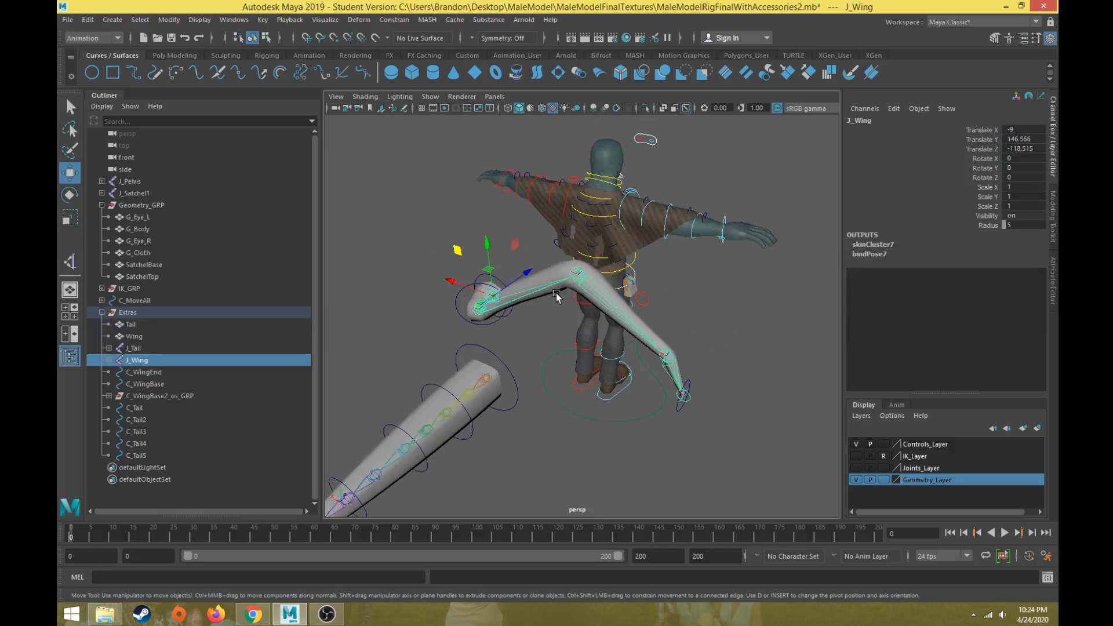
{"action": "scroll", "coordinate": [558, 295], "scroll_direction": "up", "scroll_amount": 5}
{"action": "left_click_drag", "start_coordinate": [557, 294], "coordinate": [806, 297], "text": "alt"}
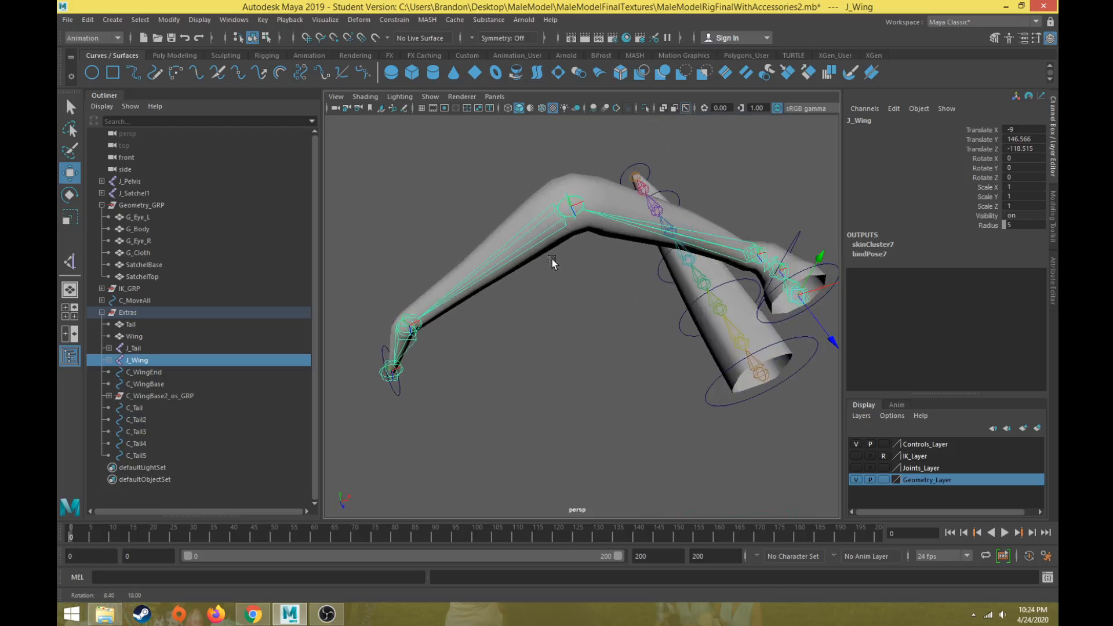
Select the wing joints J_Wing3, J_Wing4, J_Wing5 and J_Wing6 together.
{"action": "left_click_drag", "start_coordinate": [777, 282], "coordinate": [746, 306], "text": "alt"}
{"action": "left_click", "coordinate": [780, 270]}
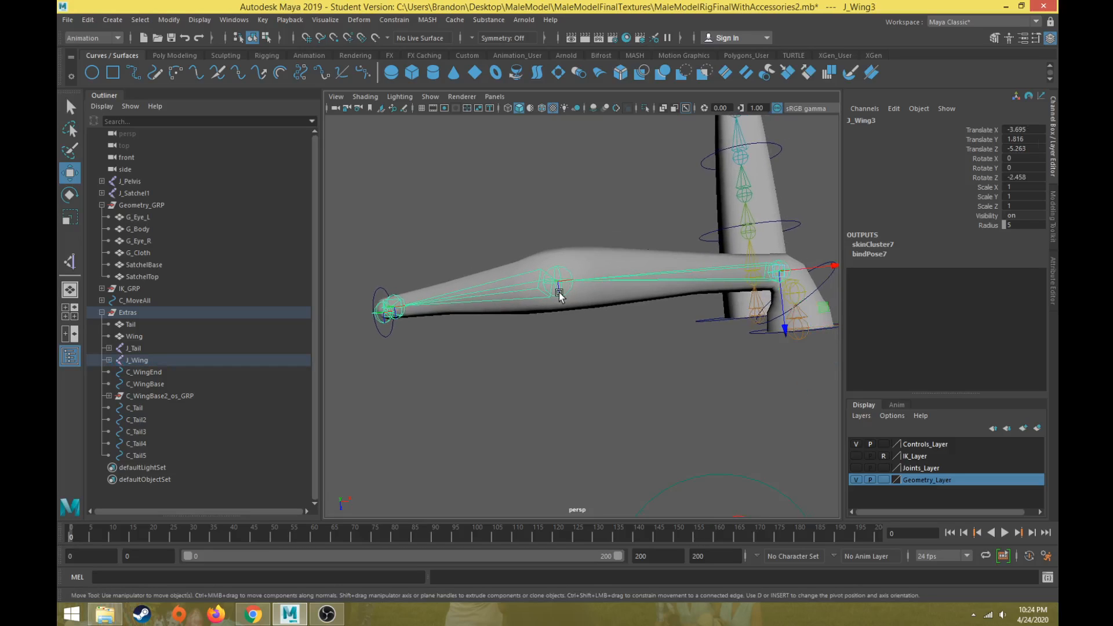
{"action": "key", "text": "q"}
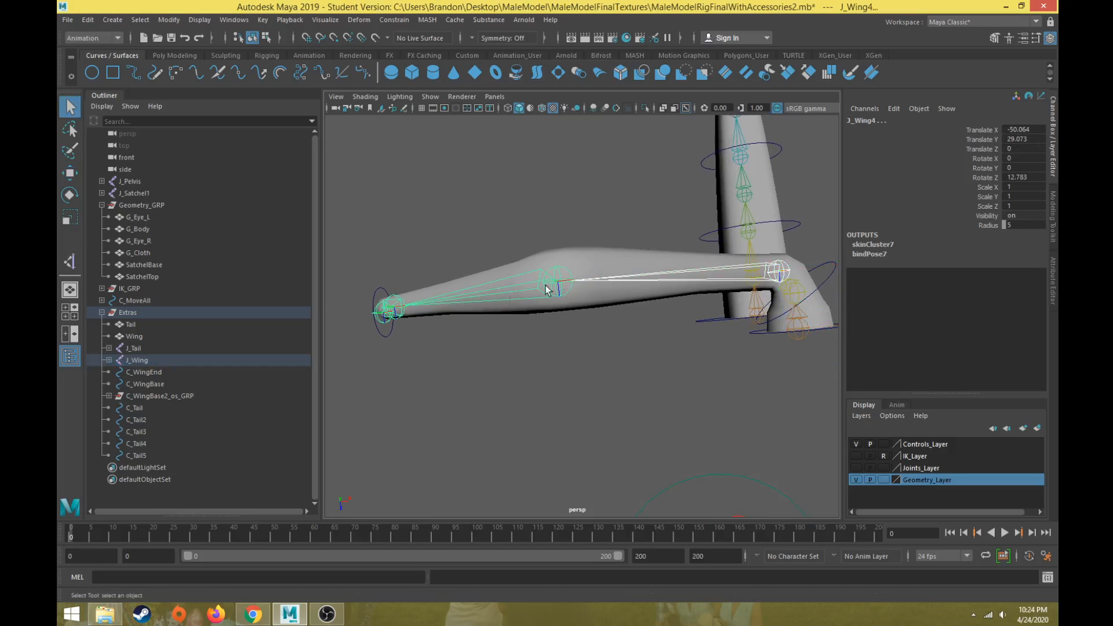
{"action": "left_click_drag", "start_coordinate": [401, 315], "coordinate": [398, 320], "text": "alt"}
{"action": "left_click", "coordinate": [398, 321], "text": "shift"}
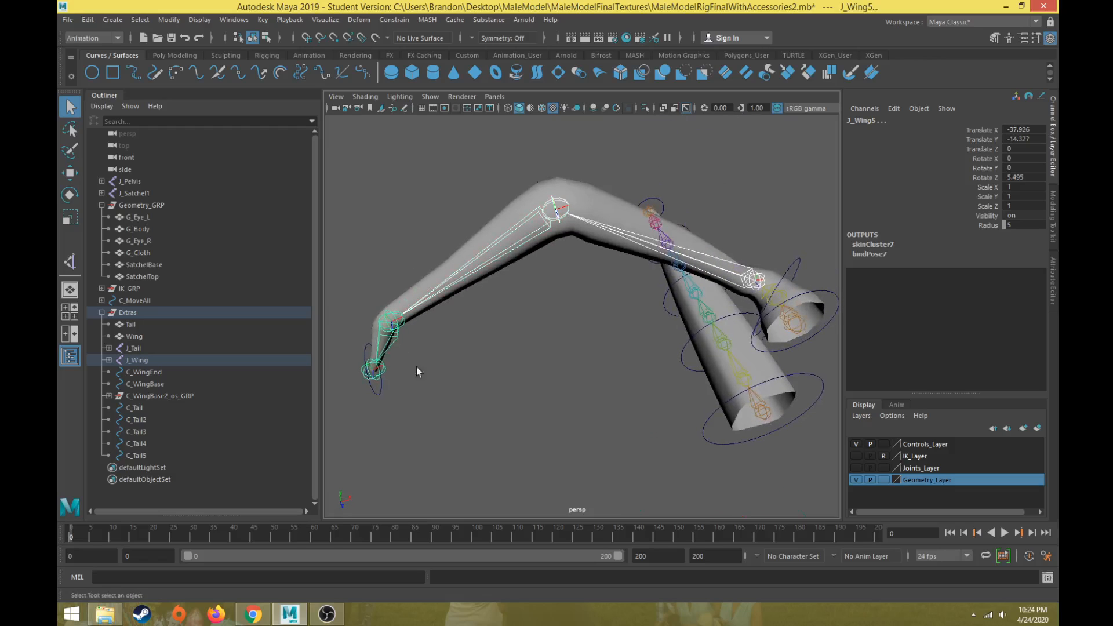
{"action": "left_click", "coordinate": [378, 371], "text": "shift"}
{"action": "left_click_drag", "start_coordinate": [497, 288], "coordinate": [731, 291], "text": "alt"}
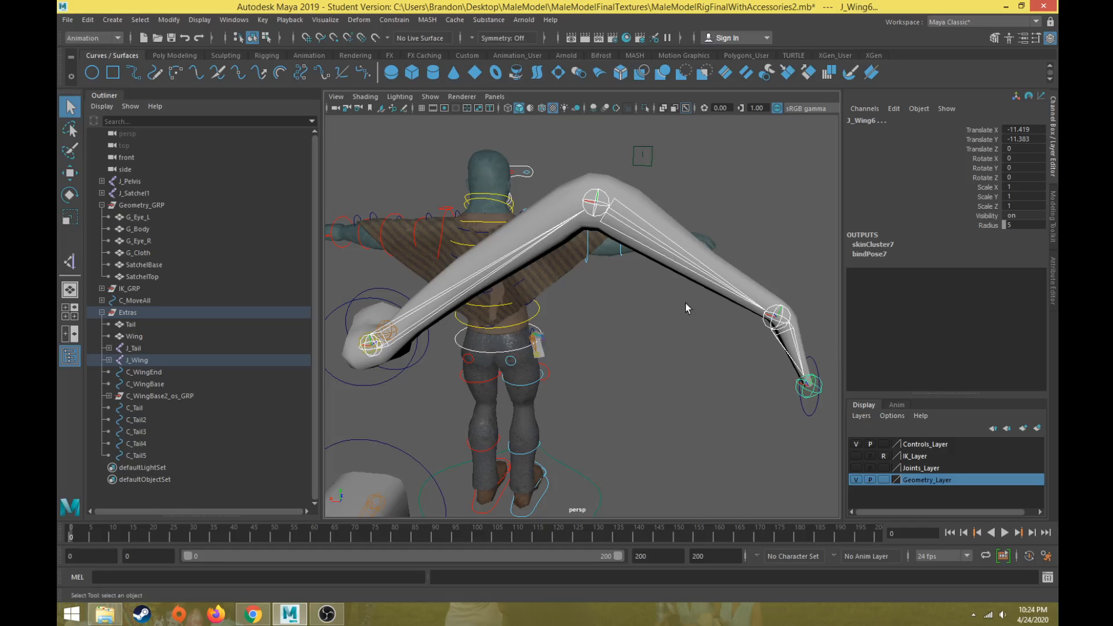
Select the character's C_R_Shoulder and C_R_Wrist controls in turn to compare the arm with the wing.
{"action": "left_click_drag", "start_coordinate": [685, 303], "coordinate": [643, 306], "text": "alt"}
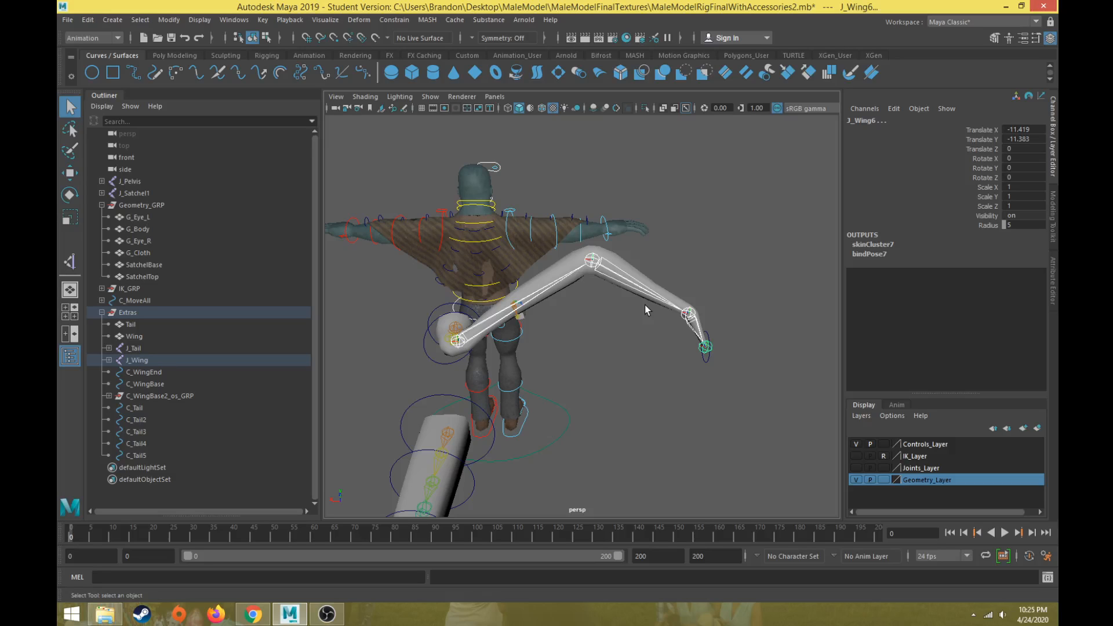
{"action": "left_click_drag", "start_coordinate": [645, 305], "coordinate": [587, 312], "text": "alt"}
{"action": "left_click", "coordinate": [479, 184]}
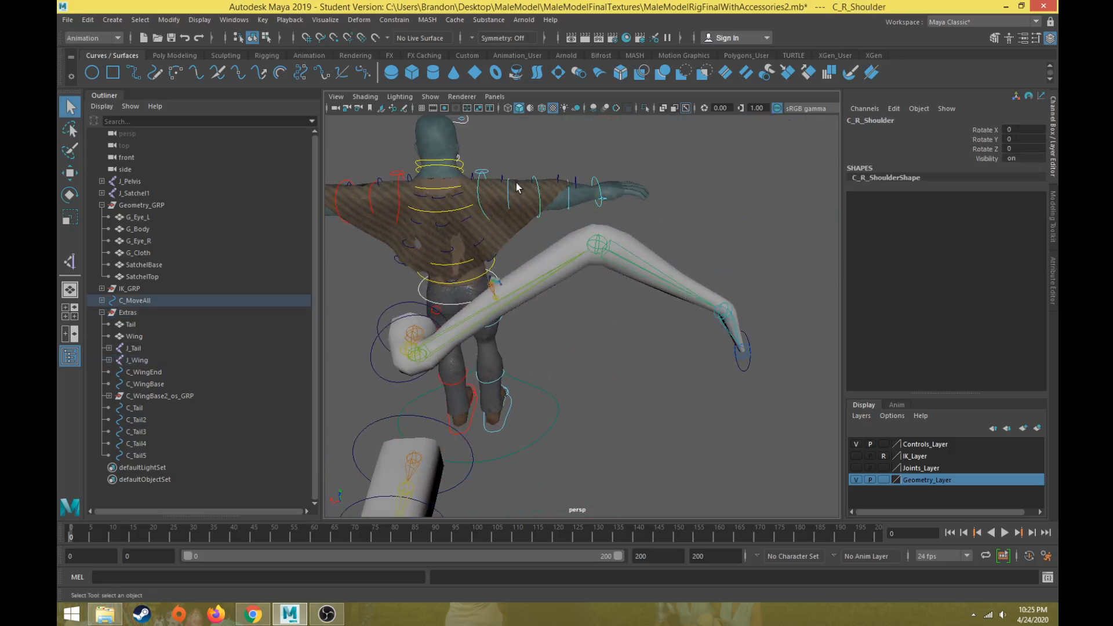
{"action": "left_click", "coordinate": [596, 184]}
{"action": "left_click", "coordinate": [596, 183]}
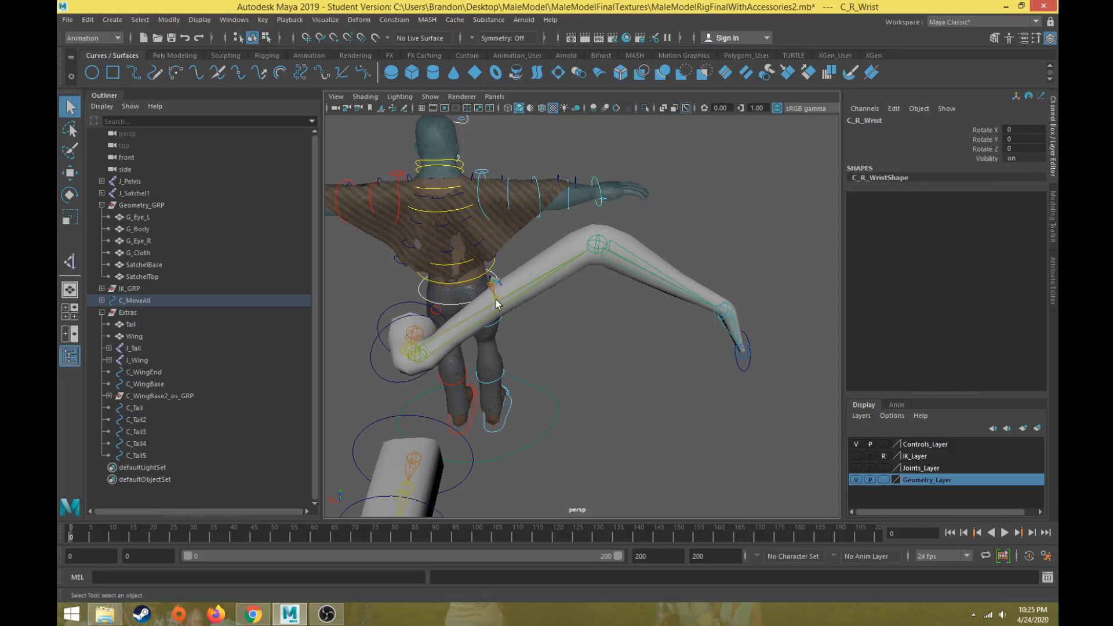
Reselect the wing joint chain from J_Wing3 through to the tip joint J_Wing6.
{"action": "mouse_move", "coordinate": [498, 376]}
{"action": "left_mouse_down", "text": "alt"}
{"action": "mouse_move", "coordinate": [517, 352]}
{"action": "mouse_move", "coordinate": [508, 370]}
{"action": "mouse_move", "coordinate": [519, 371]}
{"action": "left_mouse_up", "text": "alt"}
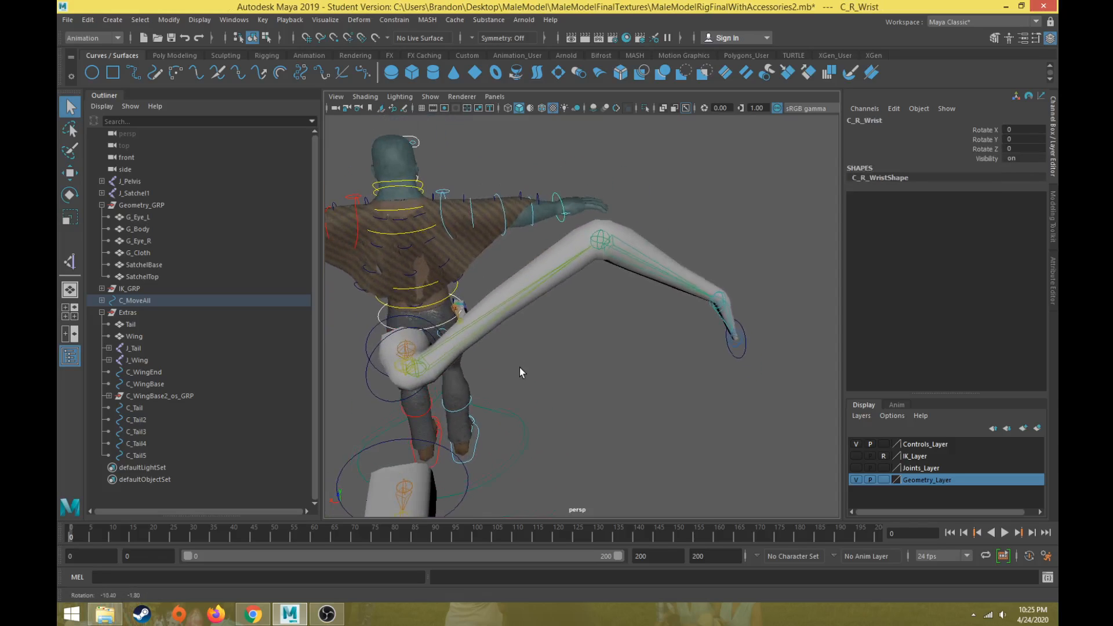
{"action": "left_click", "coordinate": [440, 357]}
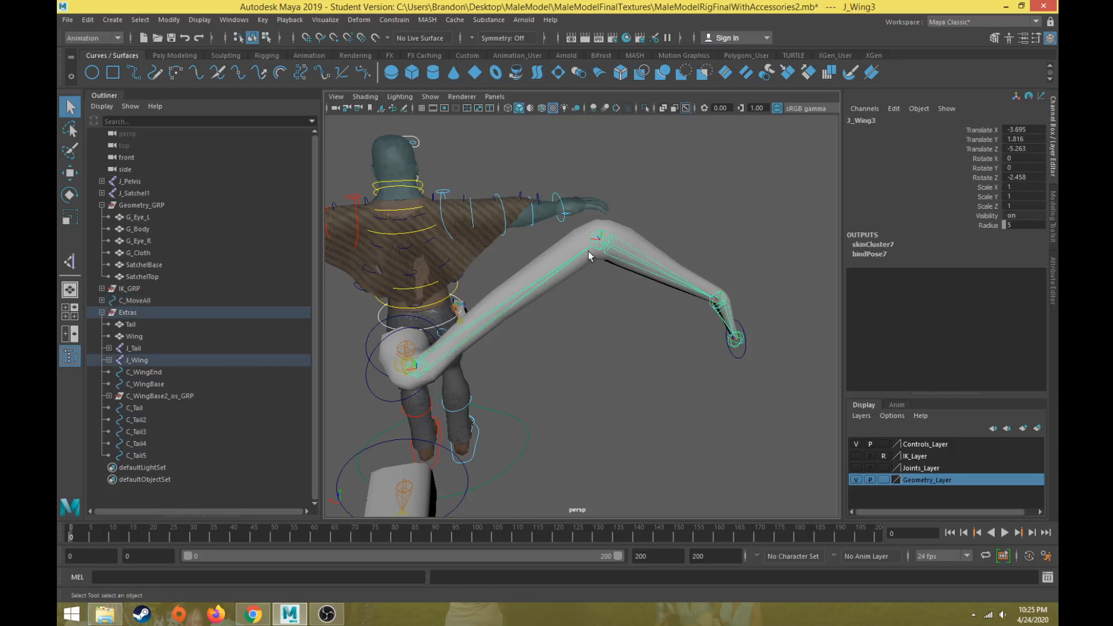
{"action": "left_click", "coordinate": [732, 315]}
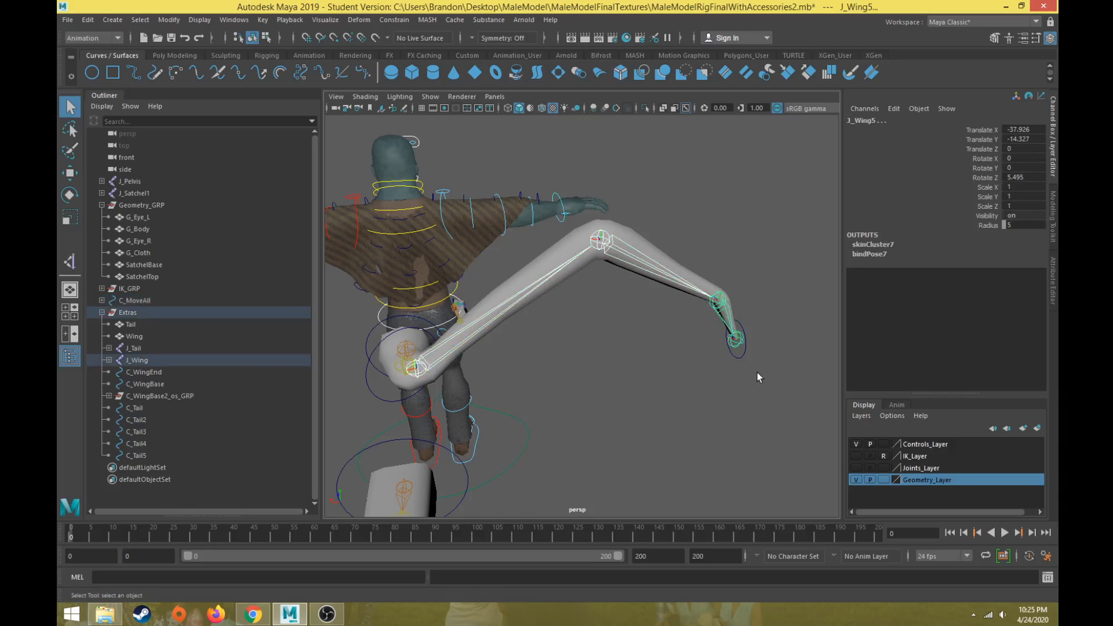
{"action": "left_click", "coordinate": [740, 348]}
Examine the wing joints' alignment from above, selecting J_Wing3 and J_Wing4 one at a time.
{"action": "left_click_drag", "start_coordinate": [605, 291], "coordinate": [450, 338], "text": "alt"}
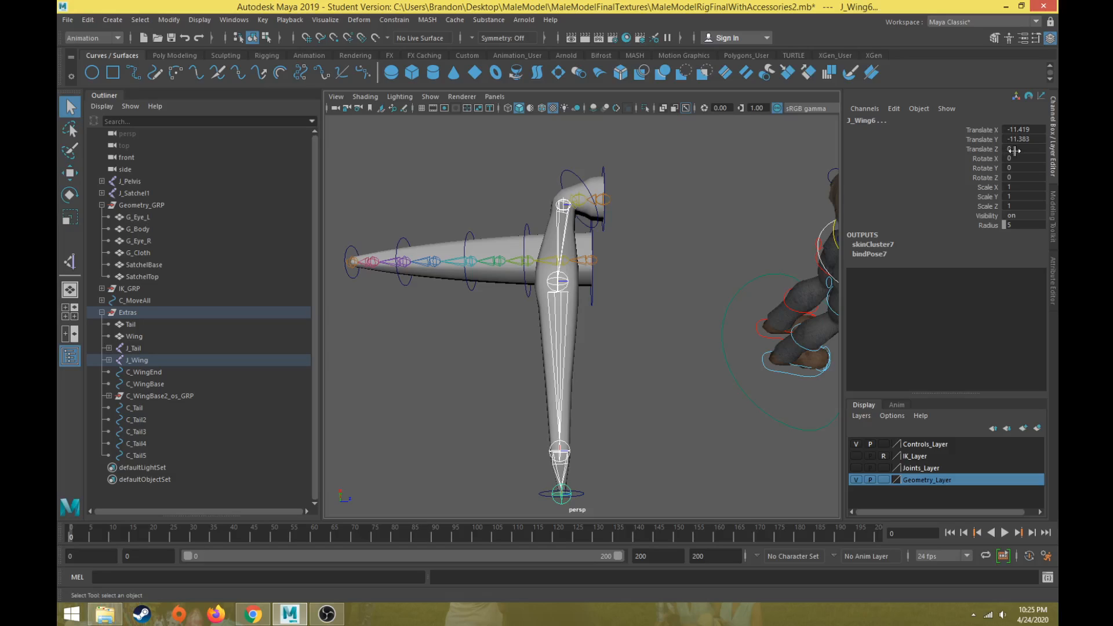
{"action": "left_click", "coordinate": [564, 205]}
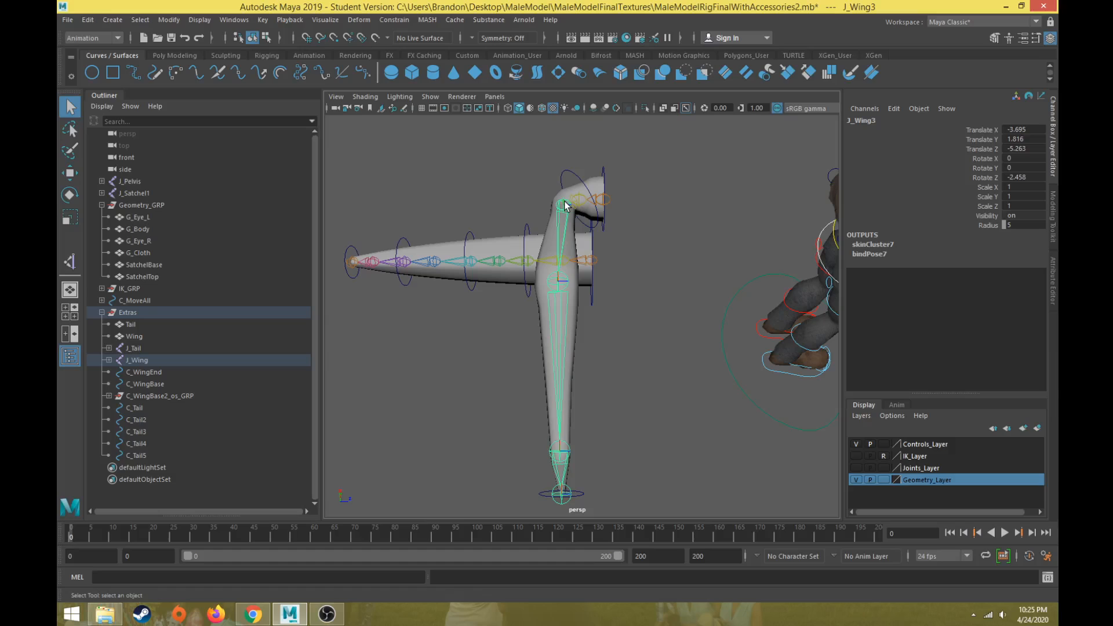
{"action": "left_click", "coordinate": [560, 281]}
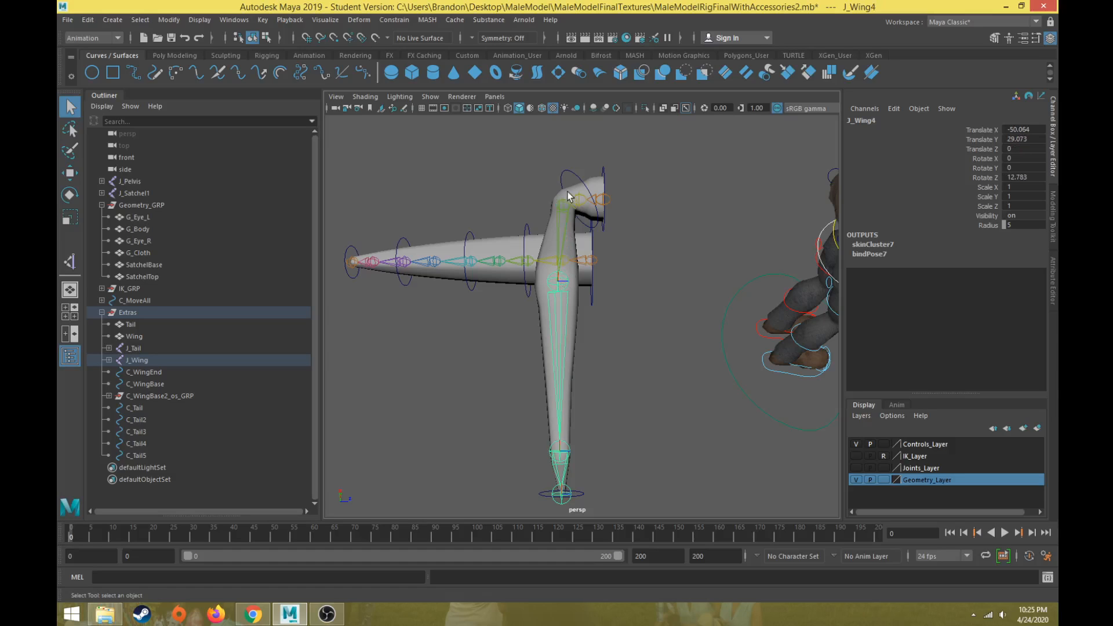
{"action": "left_click_drag", "start_coordinate": [571, 293], "coordinate": [516, 373], "text": "alt"}
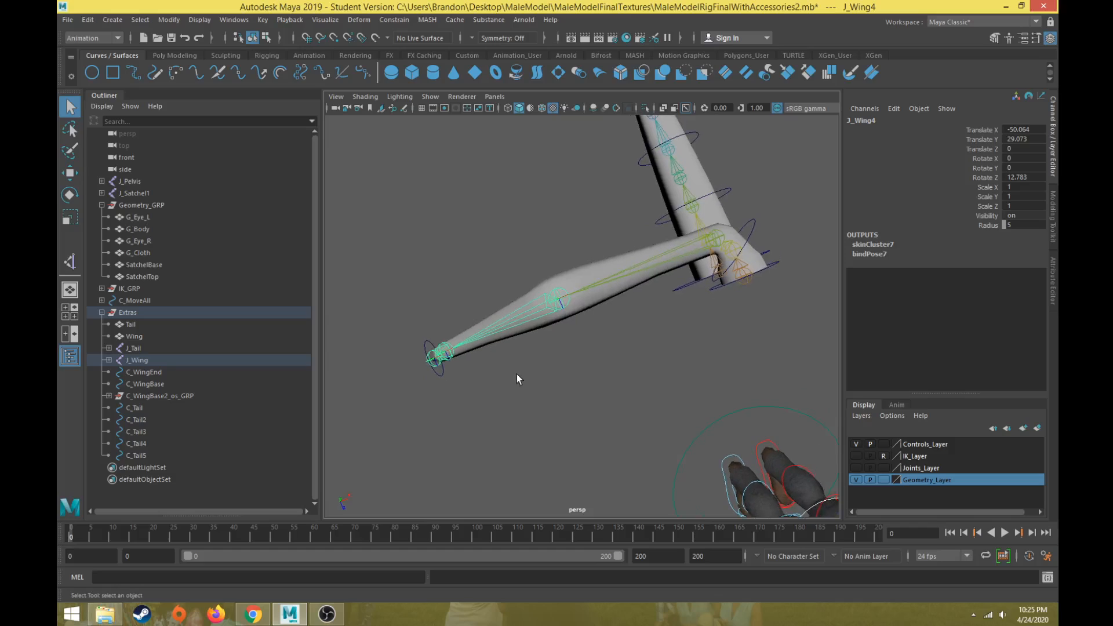
{"action": "left_click", "coordinate": [516, 374]}
Select J_Wing3, J_Wing4 and J_Wing5 together to review the wing's main bend, and clear the selection.
{"action": "left_click", "coordinate": [716, 234]}
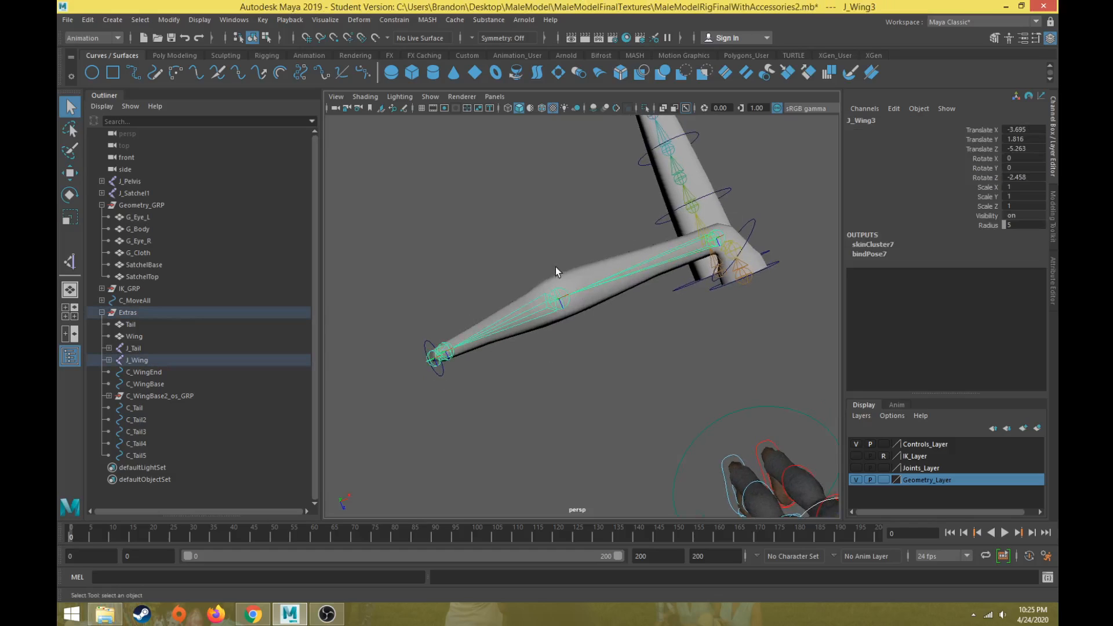
{"action": "left_click", "coordinate": [557, 299]}
{"action": "left_click", "coordinate": [451, 351]}
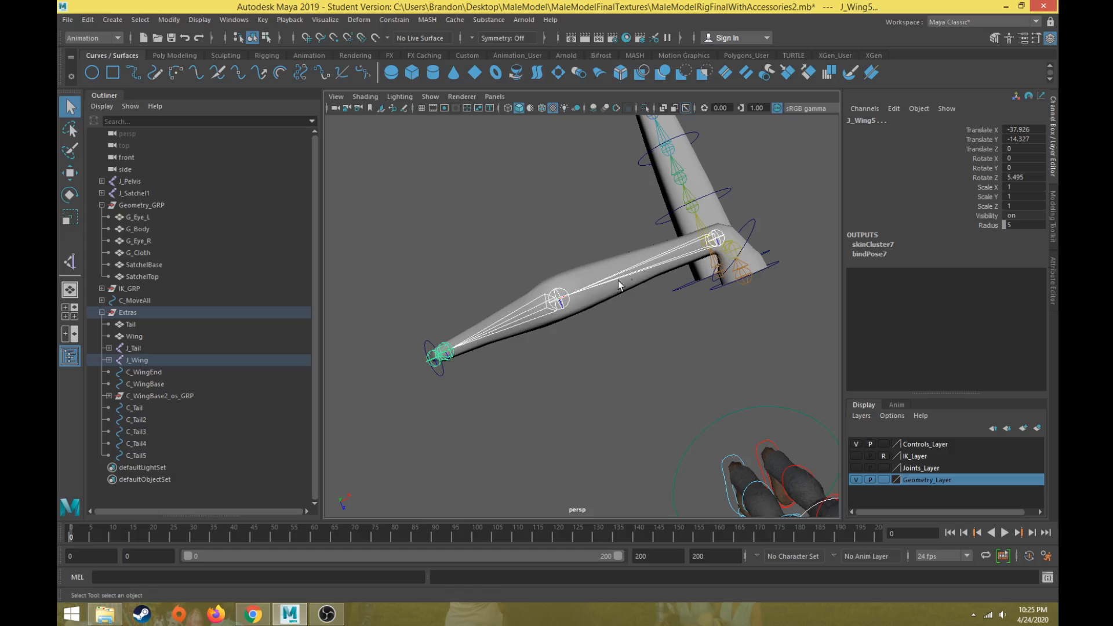
{"action": "left_click_drag", "start_coordinate": [542, 385], "coordinate": [538, 301], "text": "alt"}
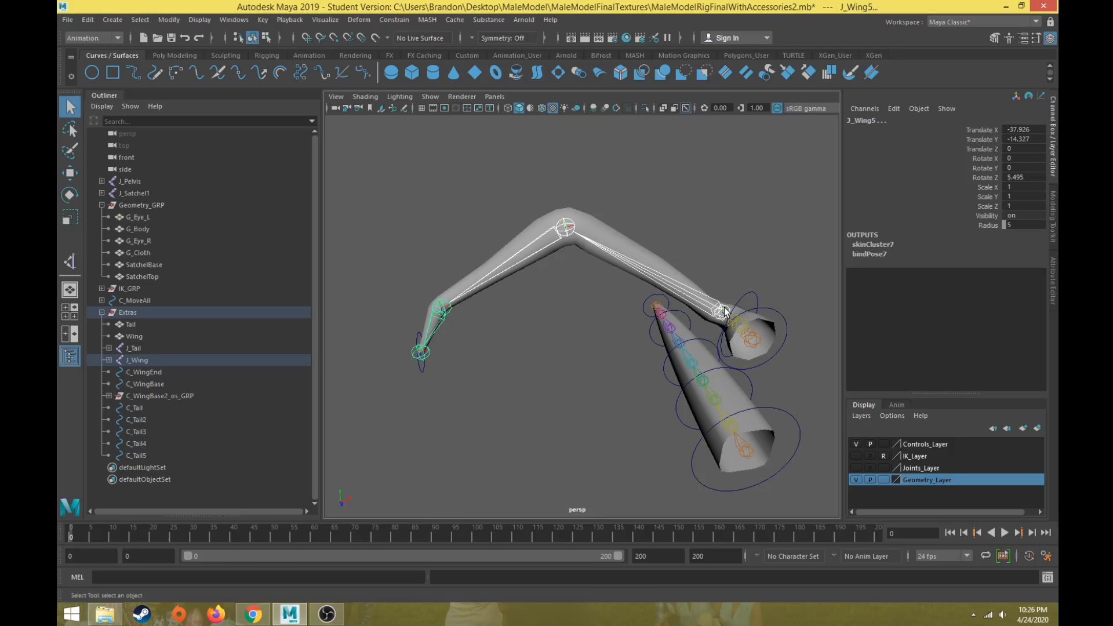
{"action": "left_click", "coordinate": [594, 332]}
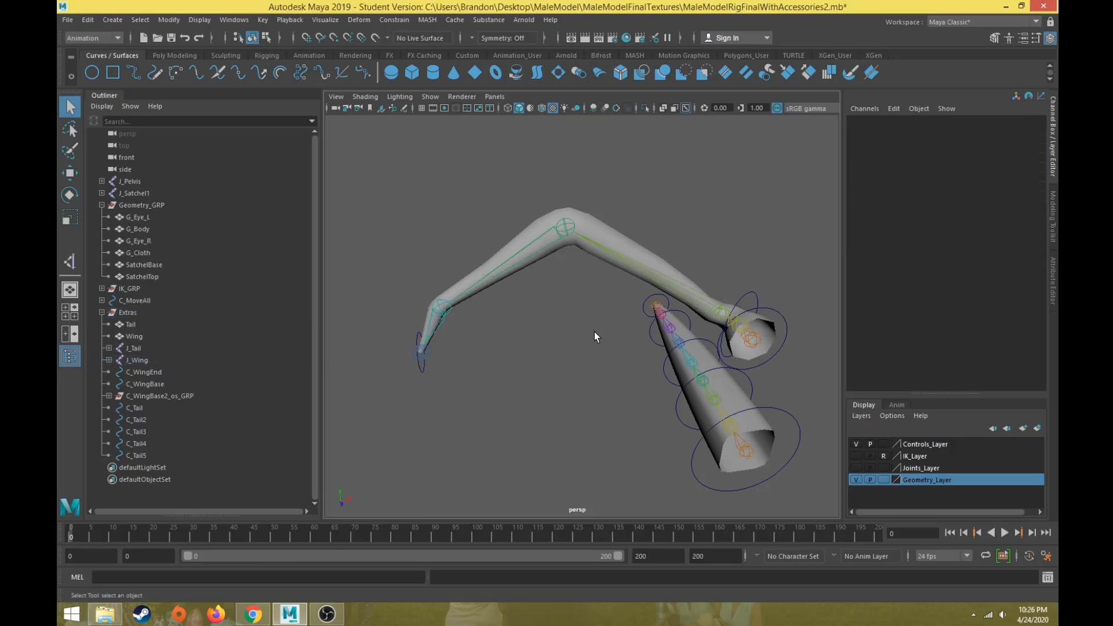
Select the C_WingBase and C_WingBase2 control circles at the wing's base in turn with the Move tool.
{"action": "left_click_drag", "start_coordinate": [614, 322], "coordinate": [524, 399], "text": "alt"}
{"action": "left_click", "coordinate": [566, 354]}
{"action": "key", "text": "w"}
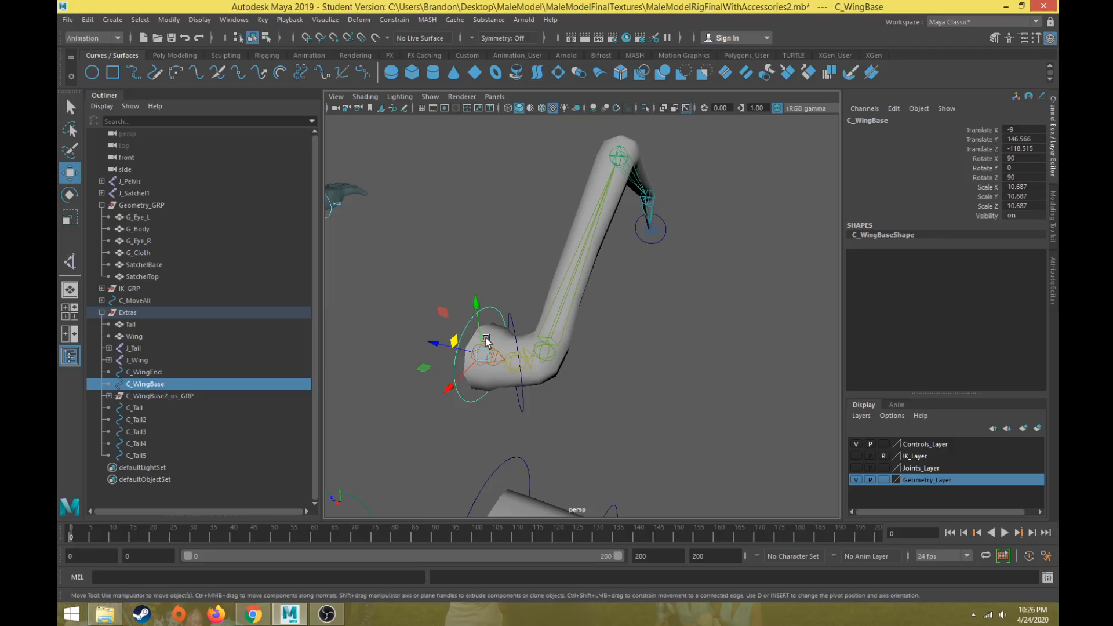
{"action": "left_click", "coordinate": [520, 367]}
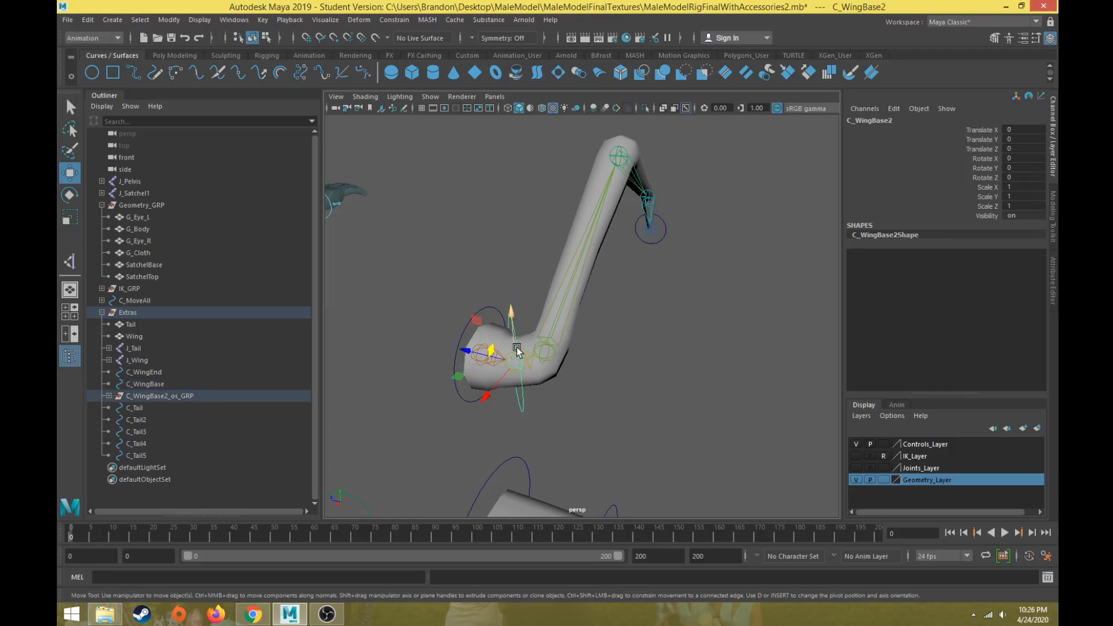
{"action": "left_click_drag", "start_coordinate": [520, 371], "coordinate": [513, 391], "text": "alt"}
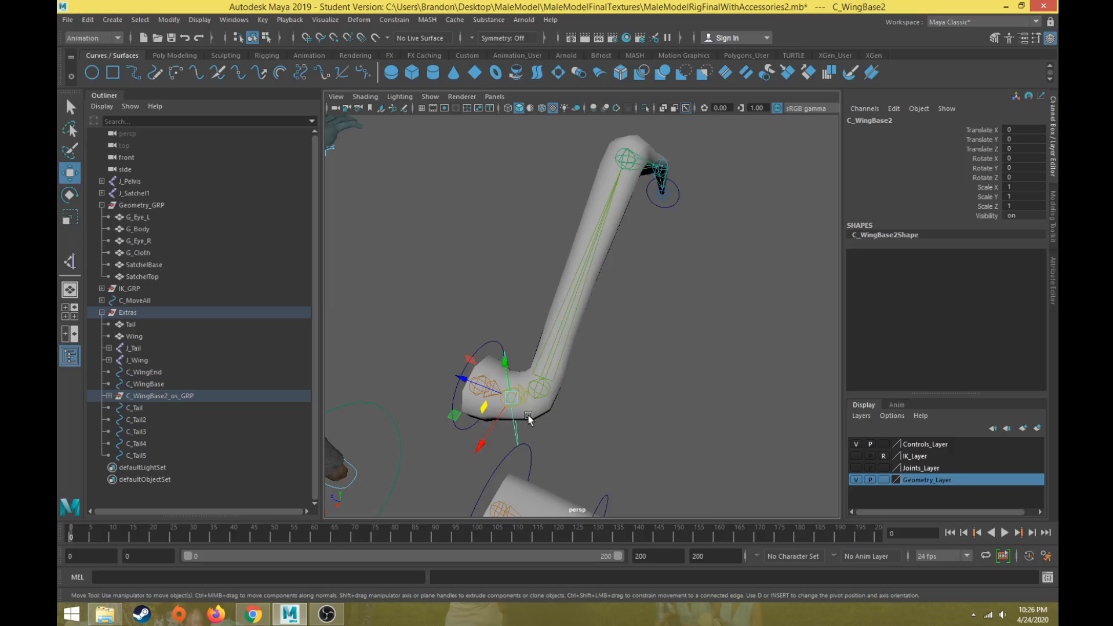
{"action": "left_click", "coordinate": [498, 343]}
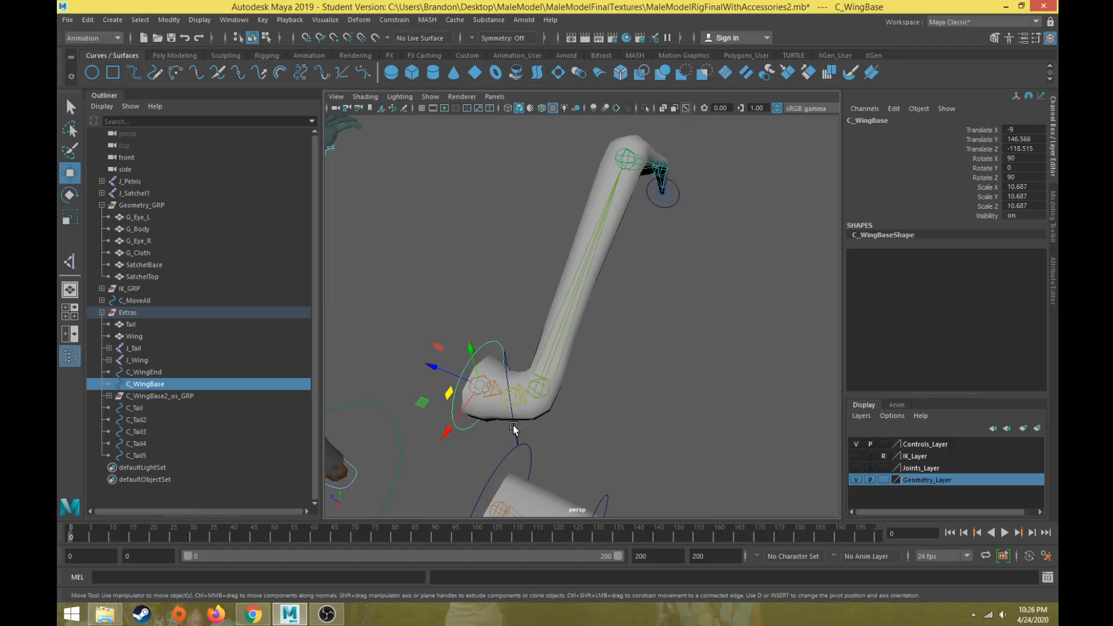
Expand the C_WingBase2_os_GRP group and select the C_WingBase2 control inside it.
{"action": "left_click", "coordinate": [144, 374]}
{"action": "left_click", "coordinate": [143, 385]}
{"action": "scroll", "coordinate": [482, 413], "scroll_direction": "up", "scroll_amount": 3}
{"action": "left_click_drag", "start_coordinate": [487, 405], "coordinate": [514, 349], "text": "alt"}
{"action": "left_click", "coordinate": [174, 397]}
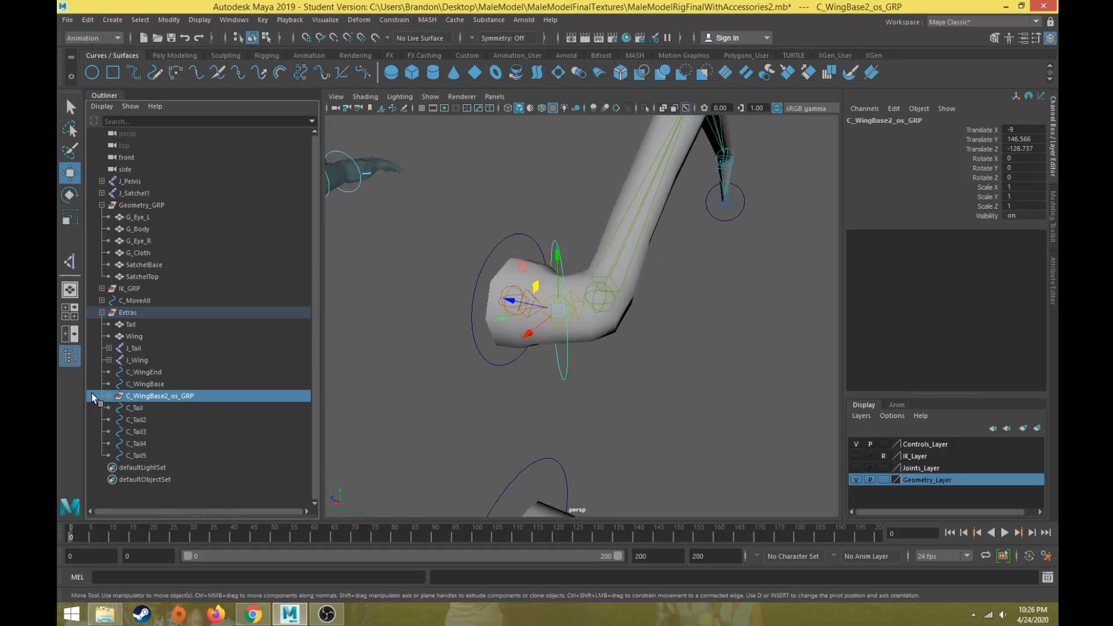
{"action": "left_click", "coordinate": [109, 396]}
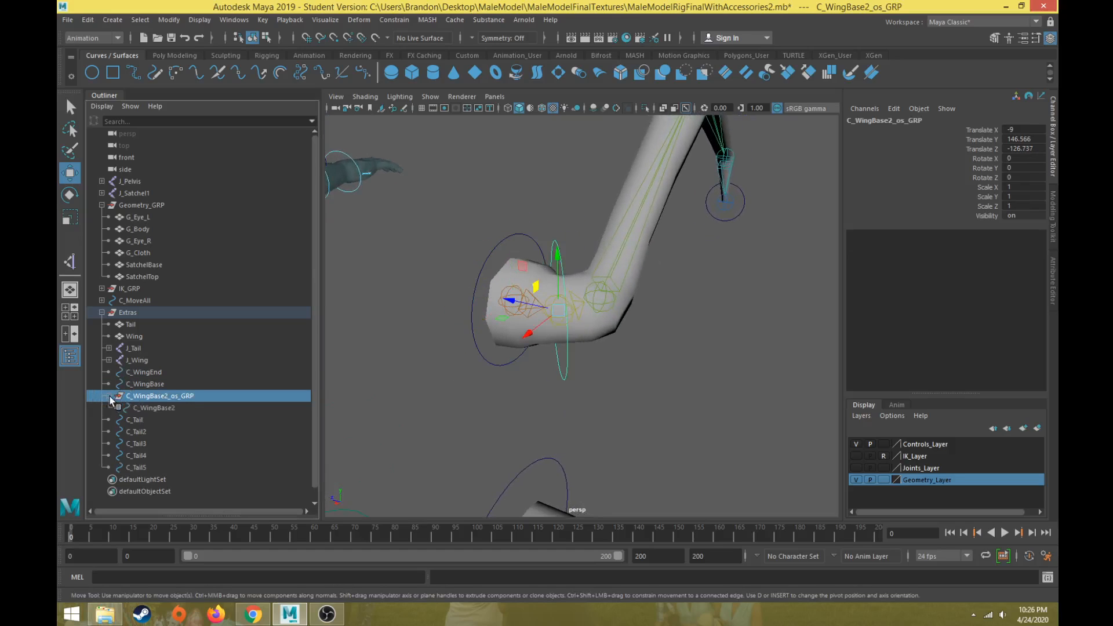
{"action": "left_click", "coordinate": [203, 409]}
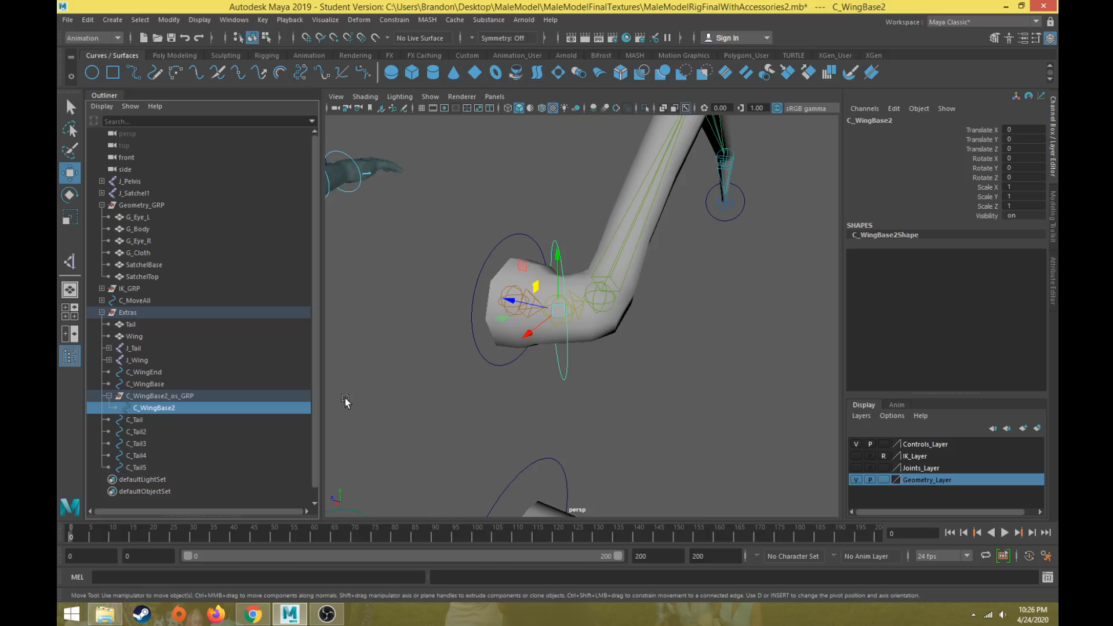
Activate the Rotate tool on the C_WingBase2 control and examine its rotation axes against the wing base.
{"action": "key", "text": "e"}
{"action": "left_click_drag", "start_coordinate": [346, 401], "coordinate": [480, 393], "text": "alt"}
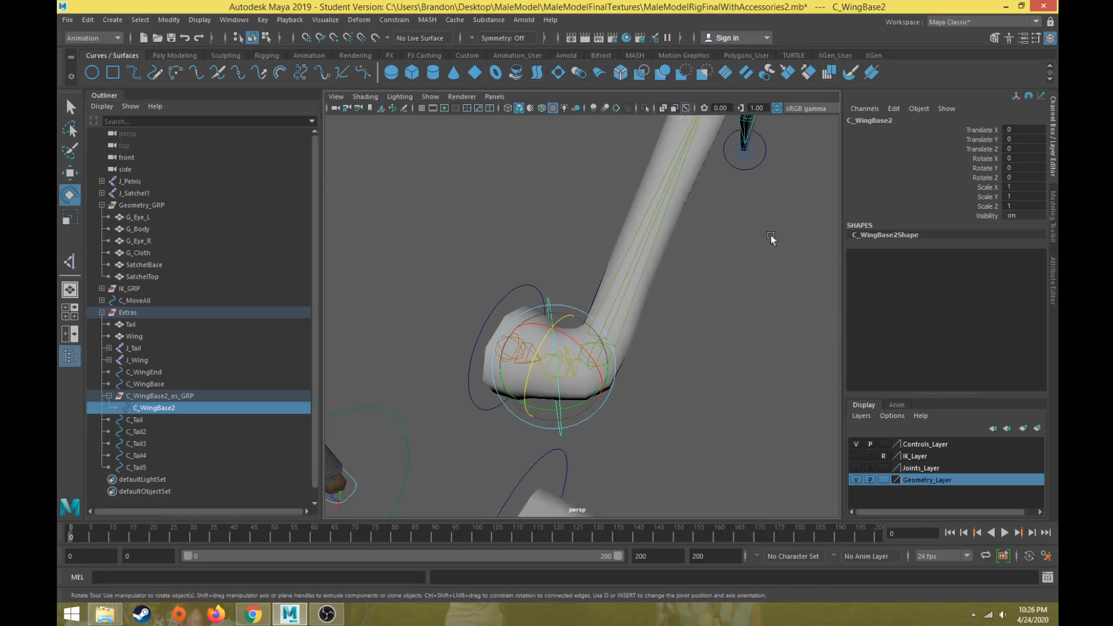
{"action": "left_click_drag", "start_coordinate": [771, 238], "coordinate": [663, 381], "text": "alt"}
{"action": "left_click_drag", "start_coordinate": [577, 426], "coordinate": [573, 374], "text": "alt"}
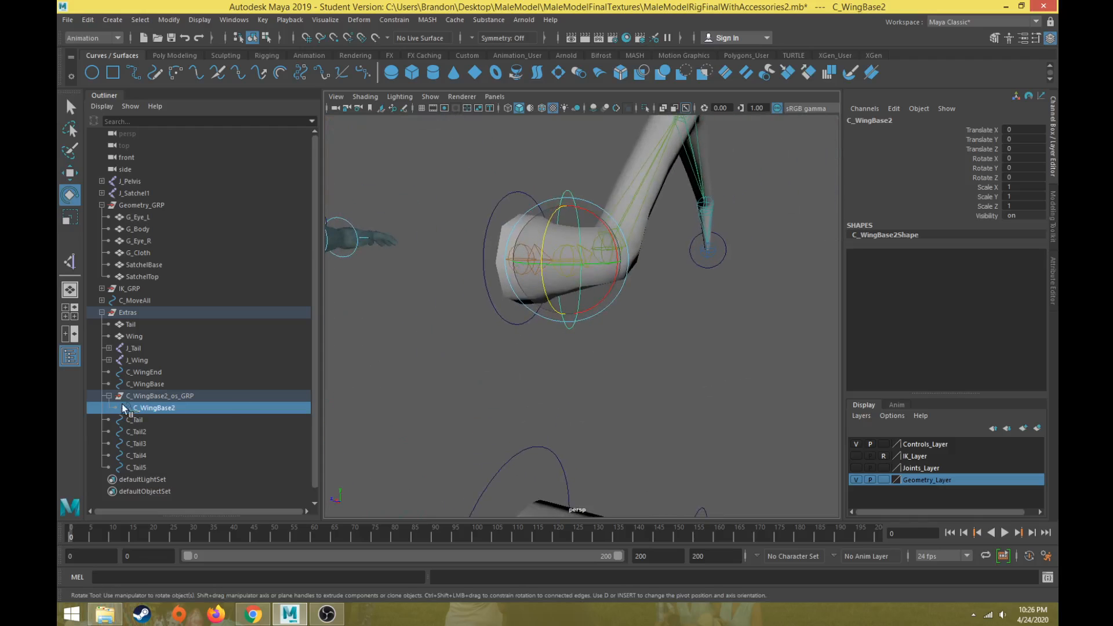
Select the offset group C_WingBase2_os_GRP to check its orientation, and clear the selection.
{"action": "left_click", "coordinate": [141, 396]}
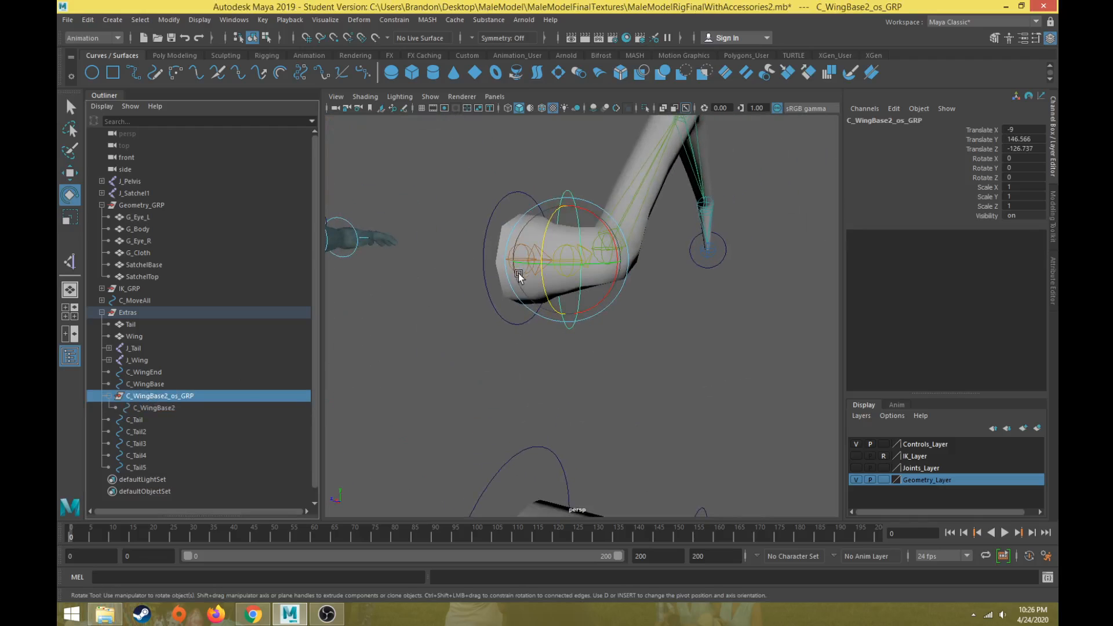
{"action": "left_click_drag", "start_coordinate": [519, 276], "coordinate": [489, 343], "text": "alt"}
{"action": "left_click", "coordinate": [564, 322]}
{"action": "left_click", "coordinate": [564, 322]}
{"action": "left_click", "coordinate": [509, 228]}
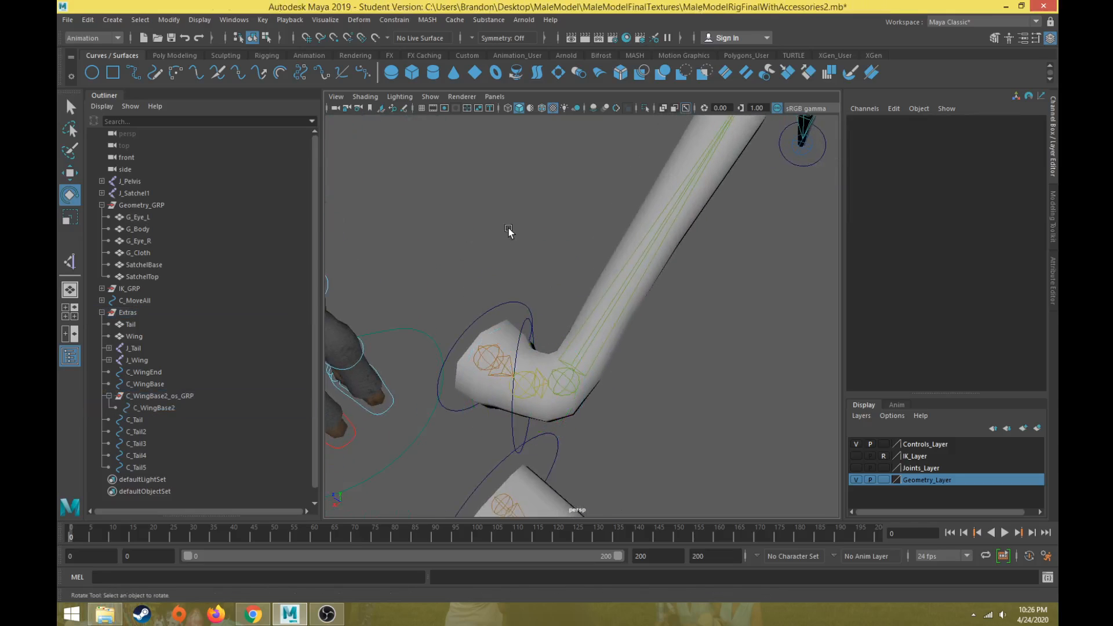
Select the C_WingEnd control at the wing tip with the Move tool.
{"action": "left_click_drag", "start_coordinate": [509, 228], "coordinate": [687, 347], "text": "alt"}
{"action": "key", "text": "w"}
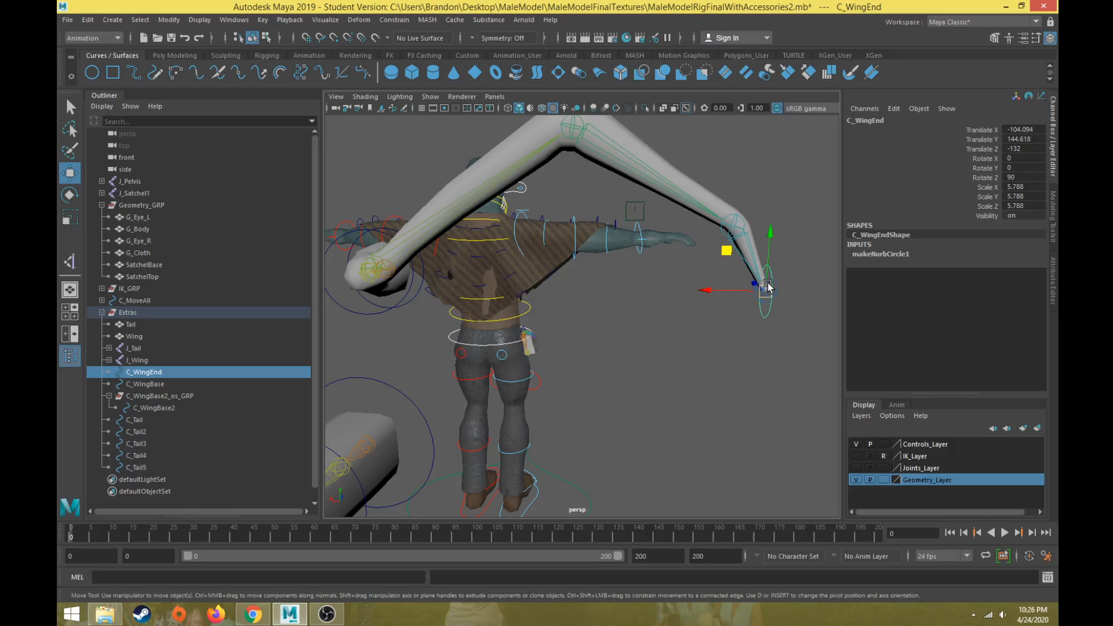
Examine the placement of the C_WingEnd control and the wing's joints from several angles around the character.
{"action": "left_click_drag", "start_coordinate": [608, 484], "coordinate": [641, 463], "text": "alt"}
{"action": "left_click", "coordinate": [684, 469]}
{"action": "left_click_drag", "start_coordinate": [648, 404], "coordinate": [619, 396]}
{"action": "left_click", "coordinate": [497, 364]}
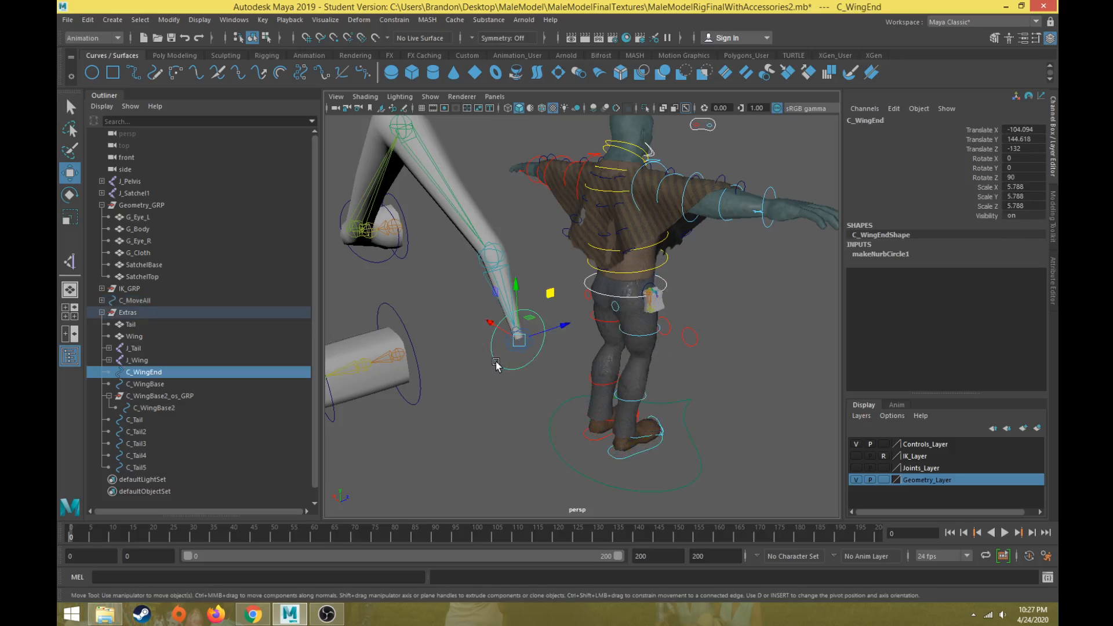
{"action": "left_click_drag", "start_coordinate": [497, 364], "coordinate": [649, 359], "text": "alt"}
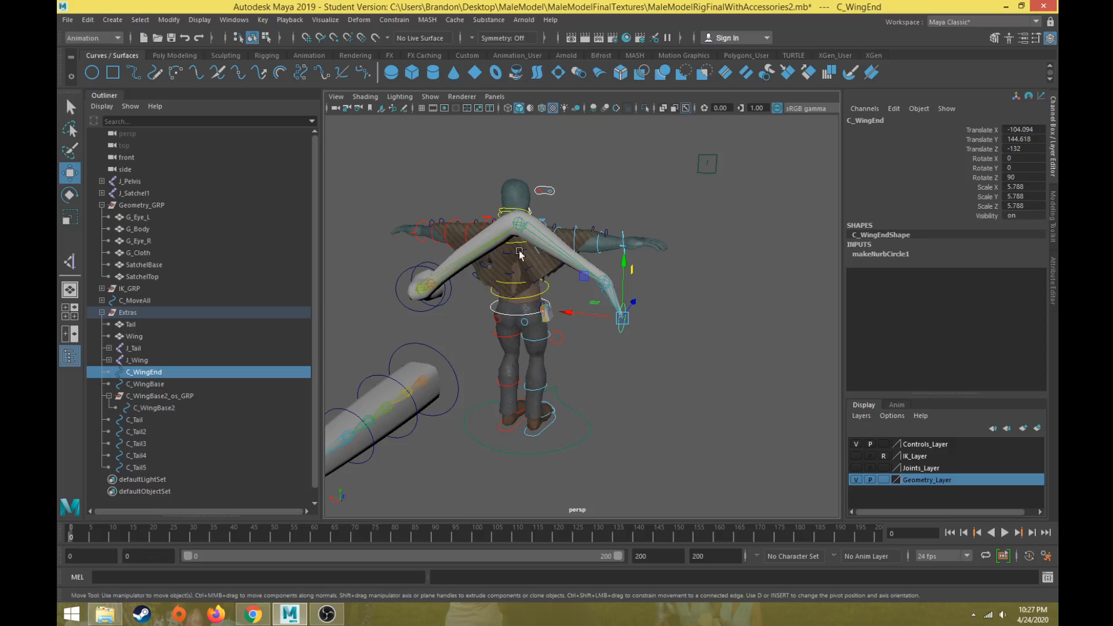
{"action": "left_click_drag", "start_coordinate": [543, 313], "coordinate": [581, 328], "text": "alt"}
{"action": "scroll", "coordinate": [472, 350], "scroll_direction": "up", "scroll_amount": 4}
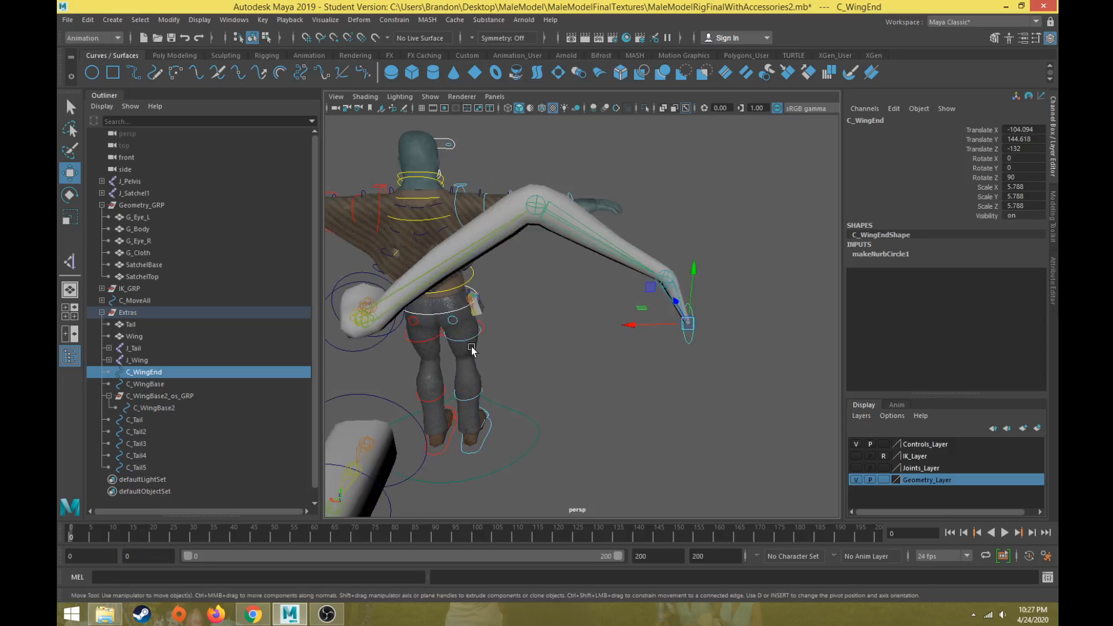
{"action": "left_click_drag", "start_coordinate": [472, 351], "coordinate": [659, 378], "text": "alt"}
{"action": "scroll", "coordinate": [568, 353], "scroll_direction": "up", "scroll_amount": 3}
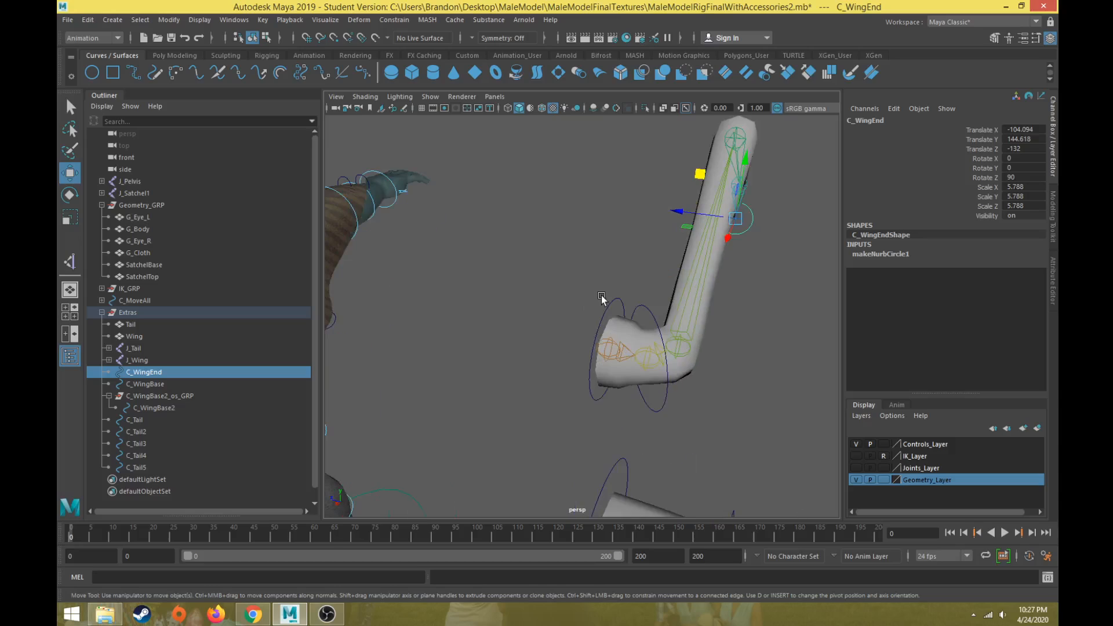
Try to parent-constrain the J_Wing root joint to the C_WingBase control.
{"action": "left_click", "coordinate": [608, 305]}
{"action": "key", "text": "q"}
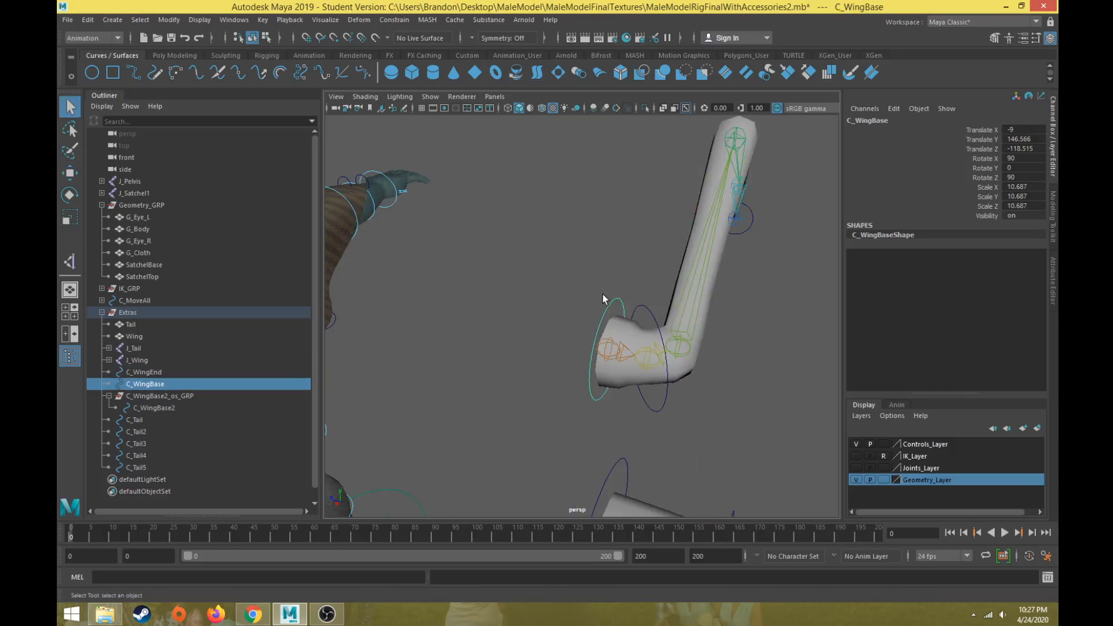
{"action": "left_click_drag", "start_coordinate": [602, 296], "coordinate": [623, 313]}
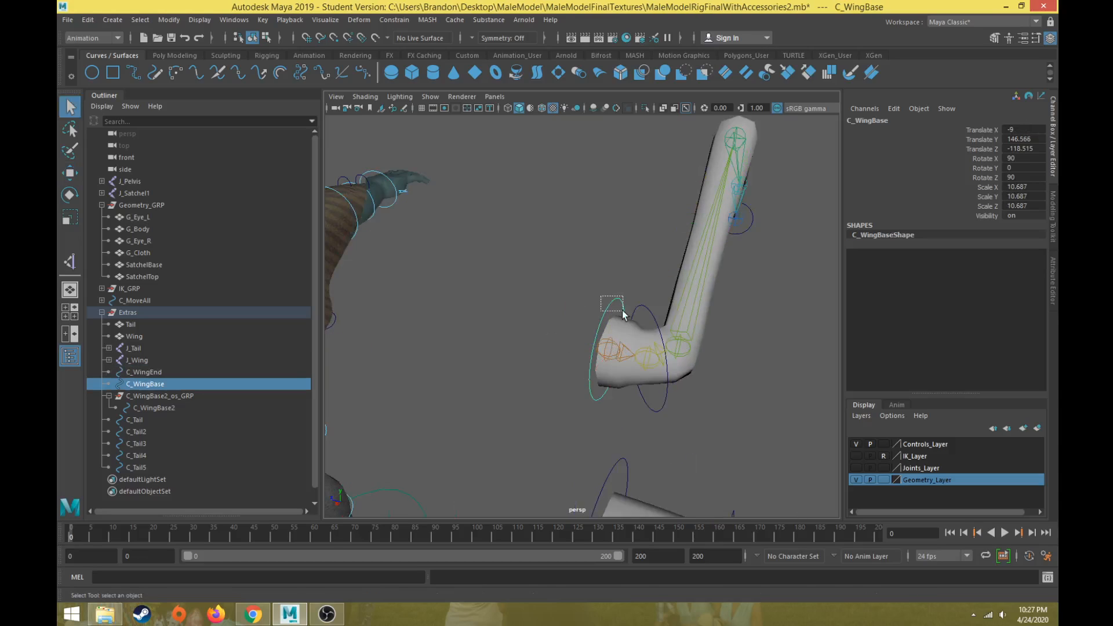
{"action": "left_click", "coordinate": [608, 350], "text": "shift"}
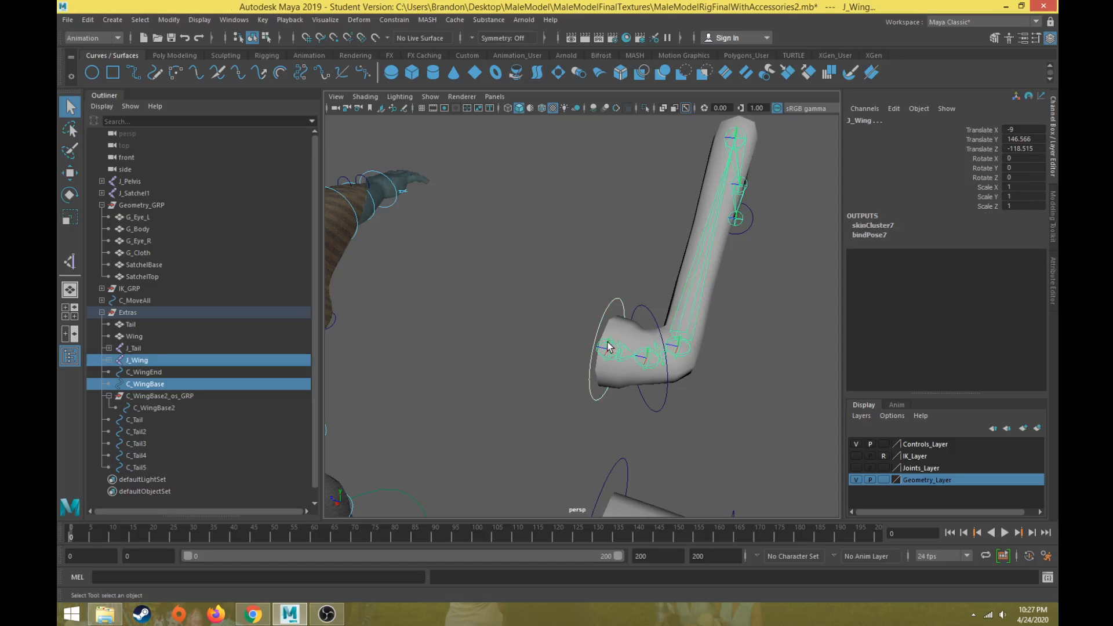
{"action": "left_click", "coordinate": [394, 20]}
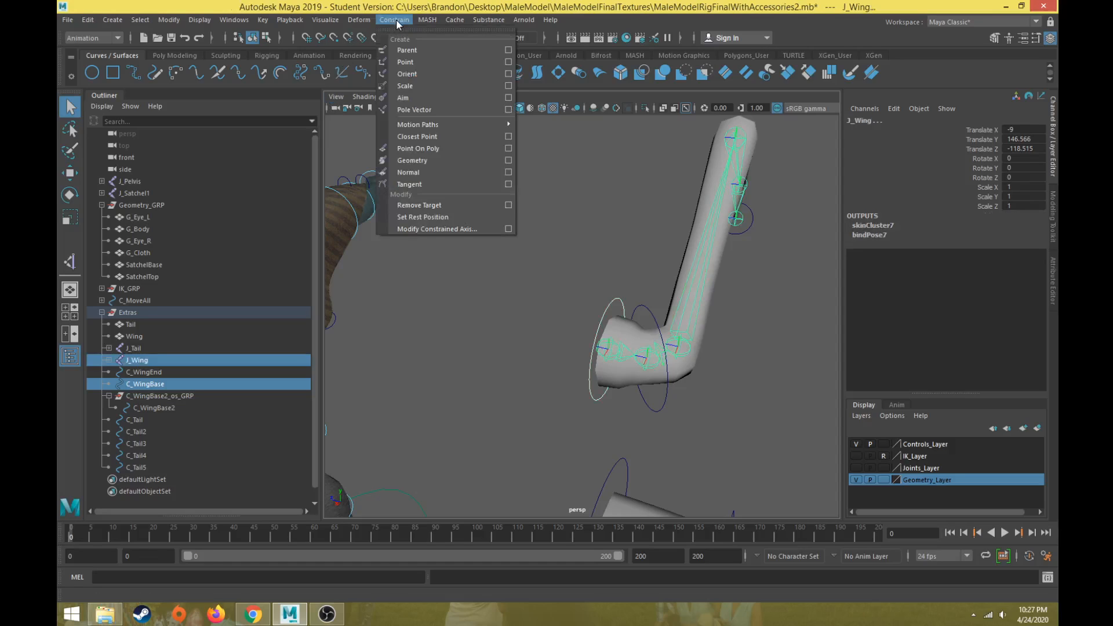
{"action": "left_click", "coordinate": [413, 50]}
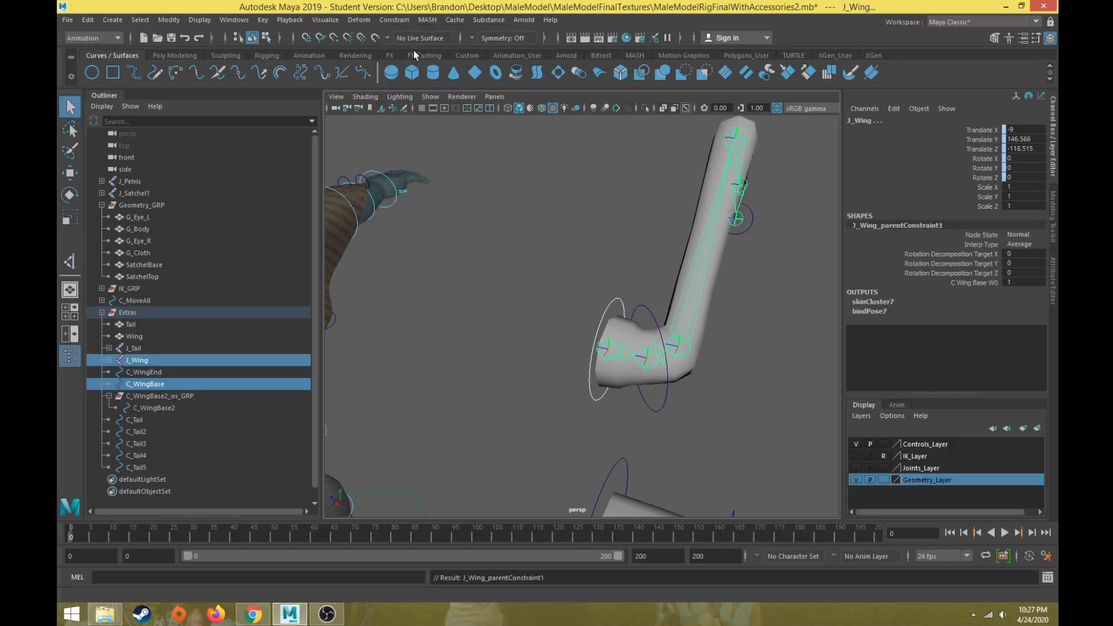
Undo the parent constraint on the J_Wing joint.
{"action": "left_click", "coordinate": [593, 371]}
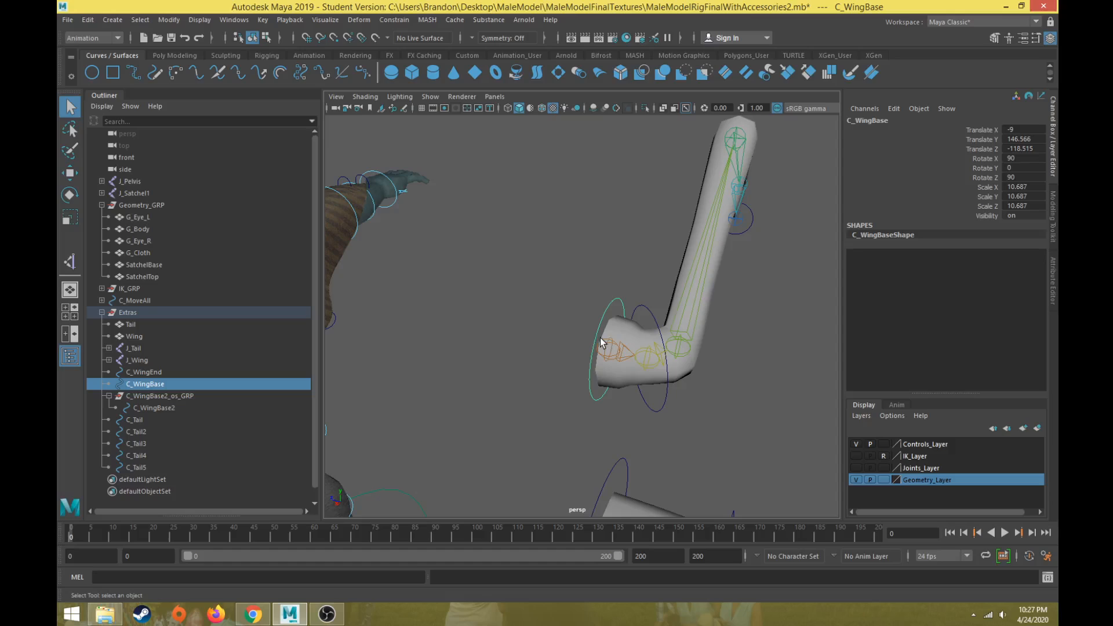
{"action": "key", "text": "ctrl+z"}
{"action": "key", "text": "ctrl+z"}
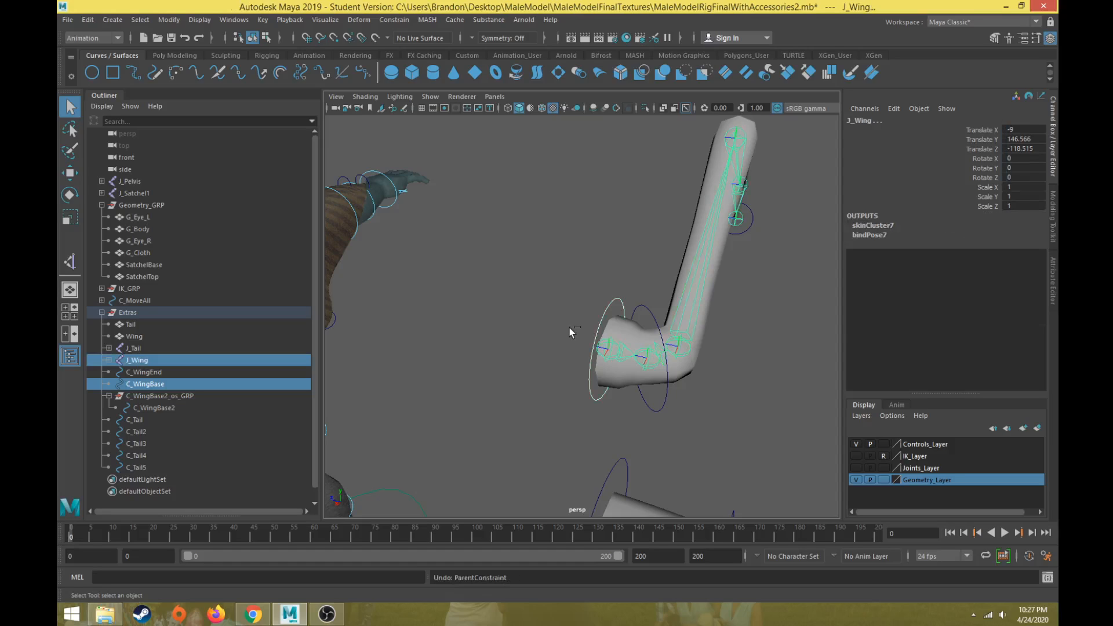
Check the transform values of the C_WingBase and C_WingBase2 controls.
{"action": "left_click", "coordinate": [612, 298]}
{"action": "left_click", "coordinate": [620, 299]}
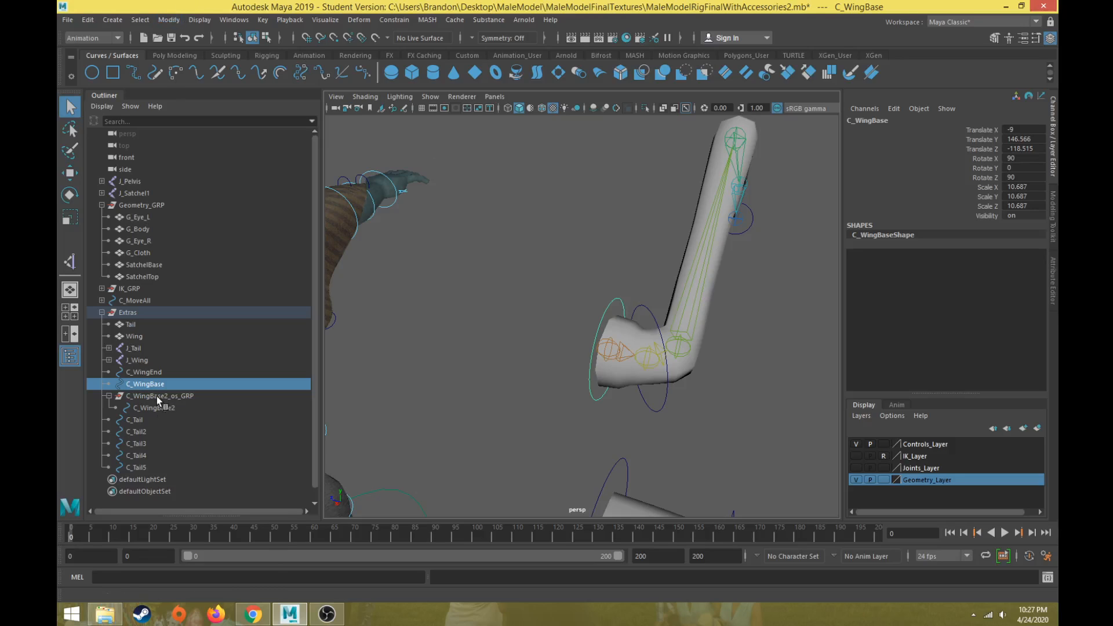
{"action": "left_click", "coordinate": [109, 396]}
{"action": "left_click", "coordinate": [109, 396]}
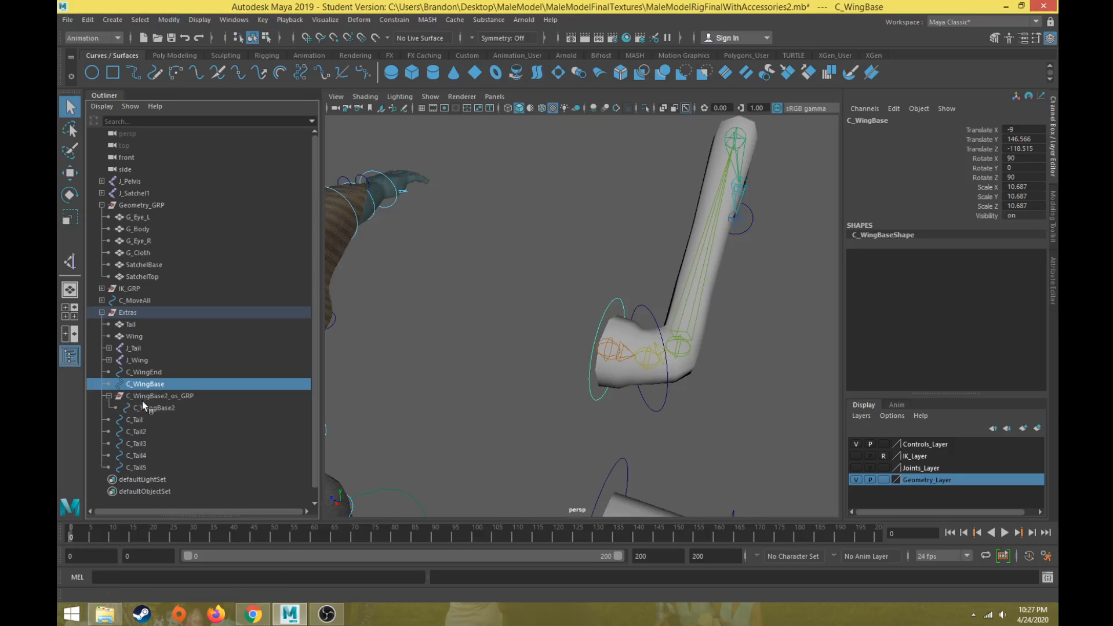
{"action": "left_click", "coordinate": [145, 408]}
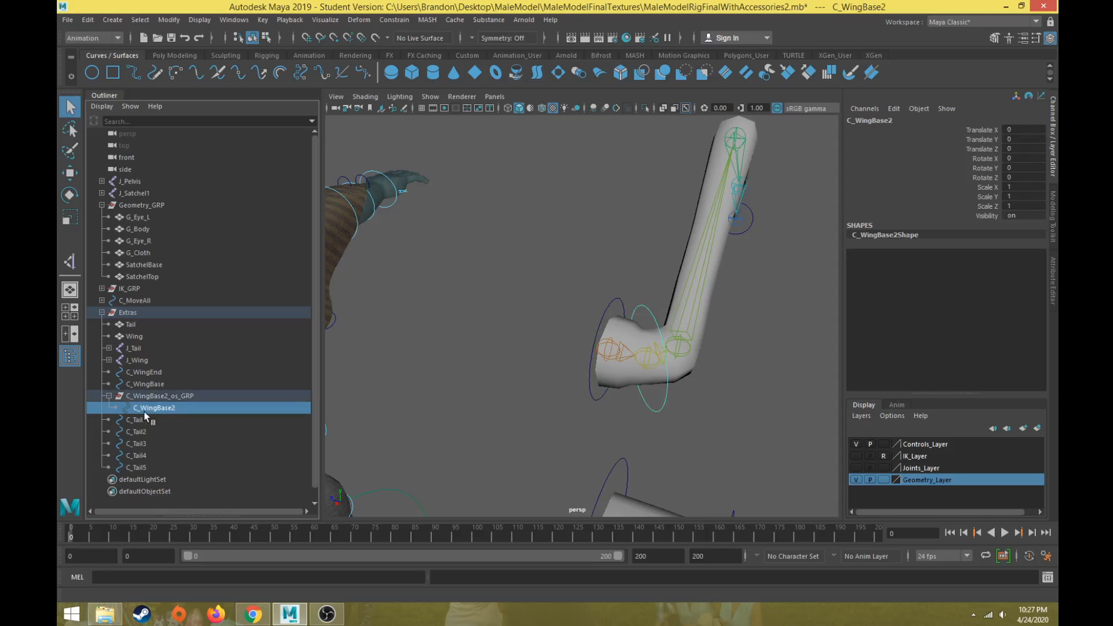
{"action": "left_click", "coordinate": [154, 386]}
Delete the construction history of the C_WingEnd and C_WingBase controls.
{"action": "left_click", "coordinate": [159, 373]}
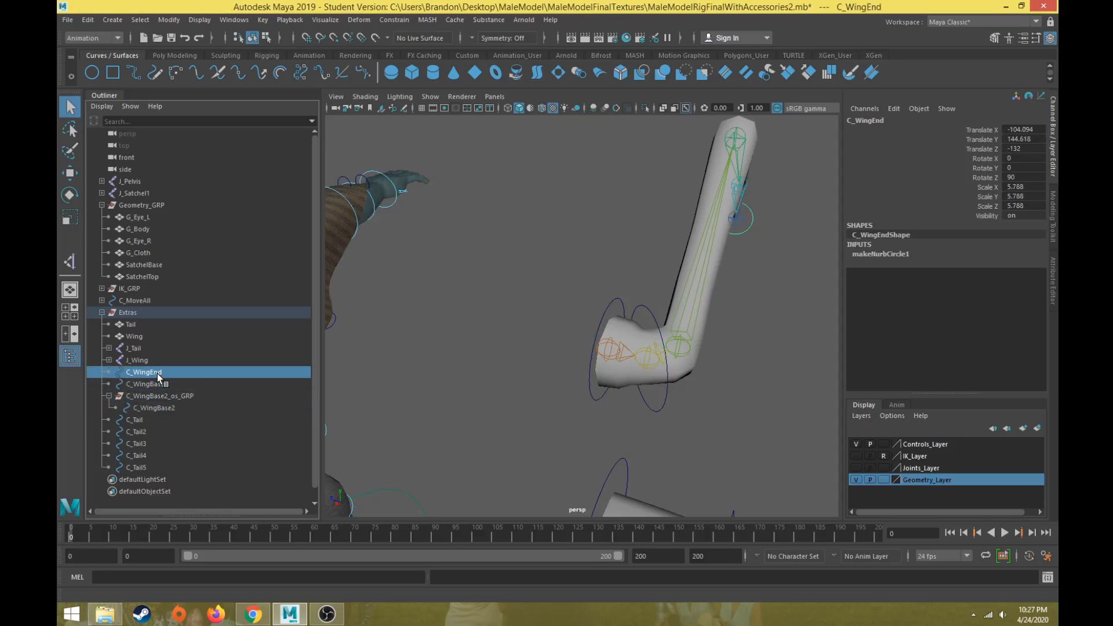
{"action": "left_click", "coordinate": [161, 385], "text": "ctrl"}
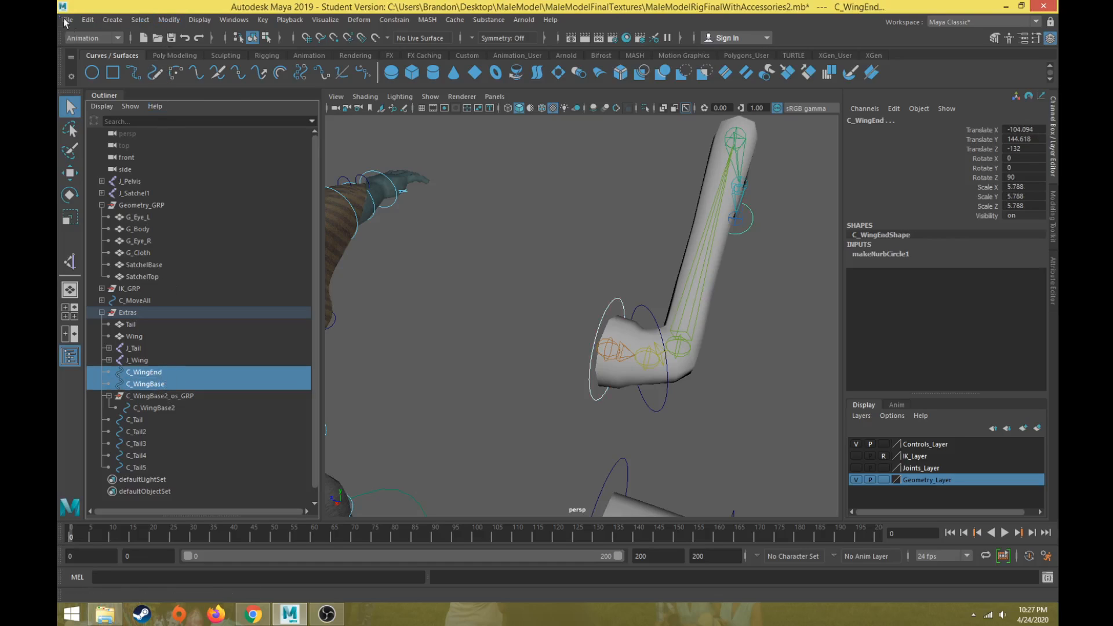
{"action": "left_click", "coordinate": [88, 21]}
{"action": "mouse_move", "coordinate": [202, 161]}
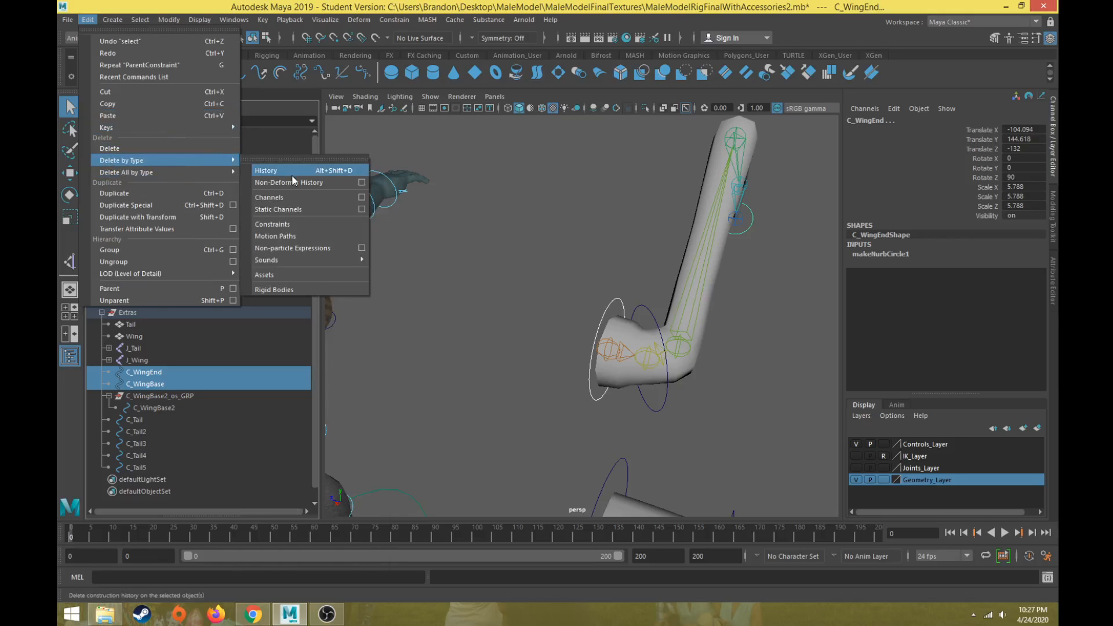
{"action": "left_click", "coordinate": [266, 170]}
Freeze the transformations of the selected C_WingEnd and C_WingBase controls.
{"action": "left_click", "coordinate": [112, 19]}
{"action": "mouse_move", "coordinate": [135, 78]}
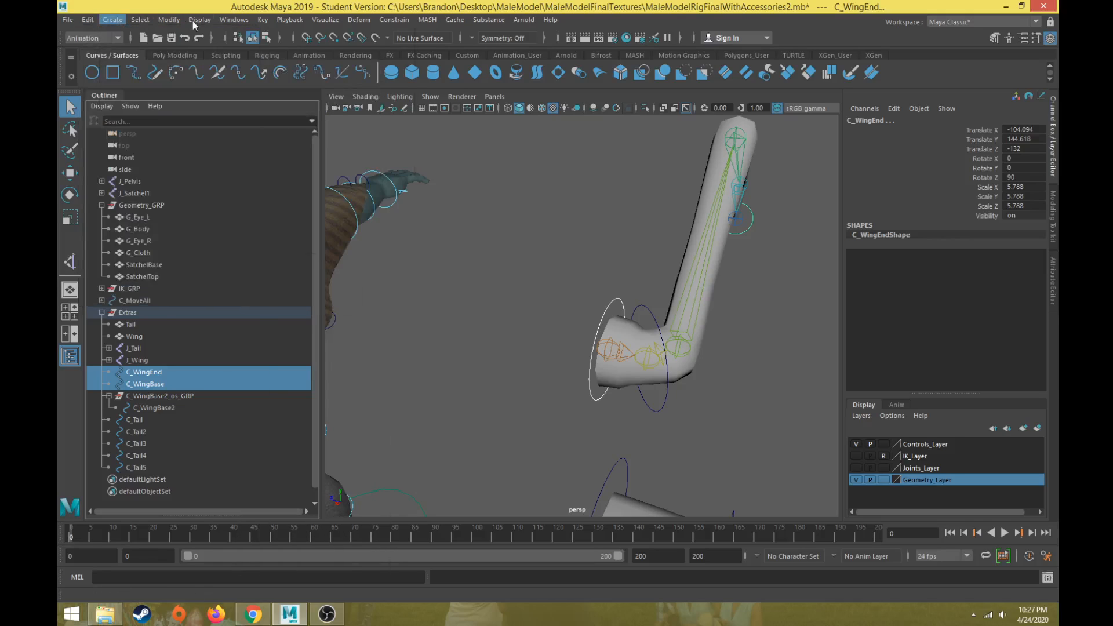
{"action": "left_click", "coordinate": [168, 20]}
{"action": "left_click", "coordinate": [224, 75]}
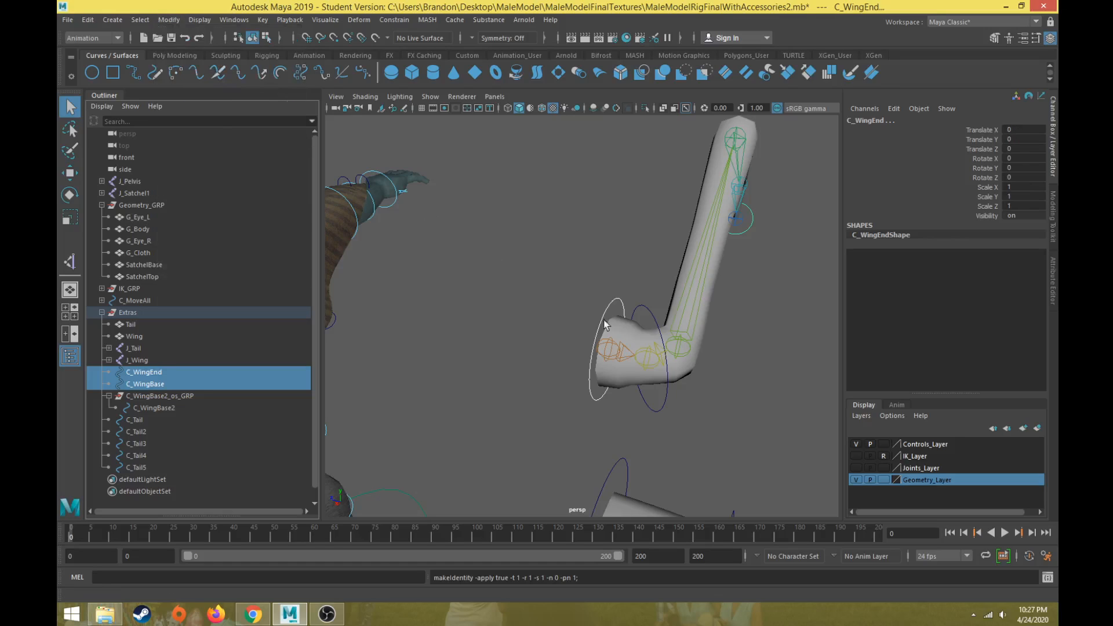
Parent-constrain the J_Wing root joint to the C_WingBase control.
{"action": "left_click", "coordinate": [617, 306]}
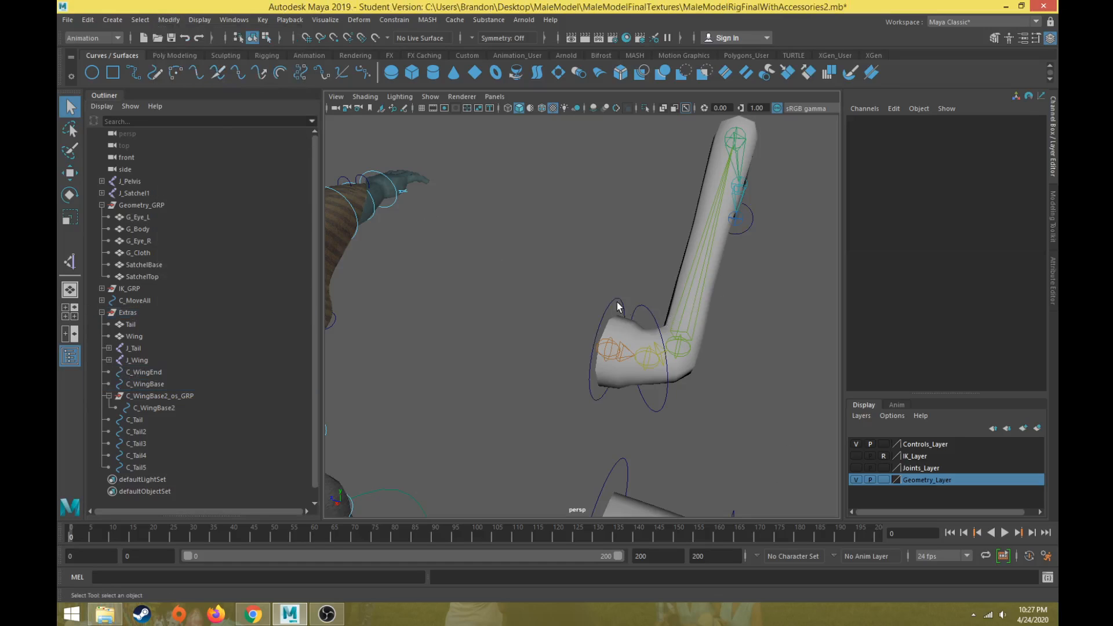
{"action": "left_click", "coordinate": [618, 306]}
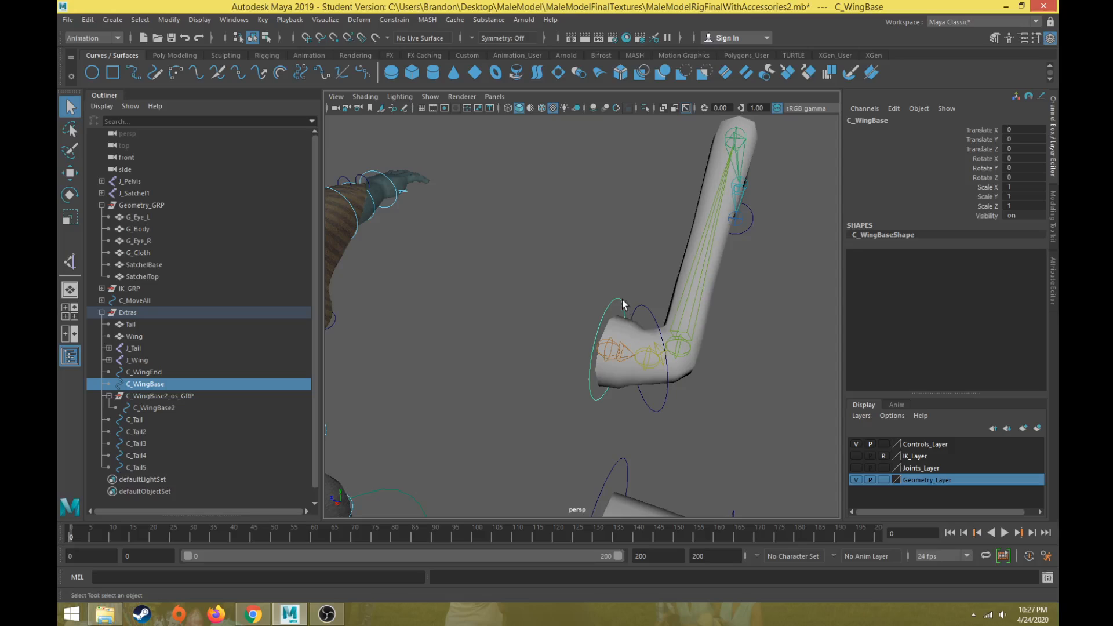
{"action": "left_click", "coordinate": [618, 349], "text": "shift"}
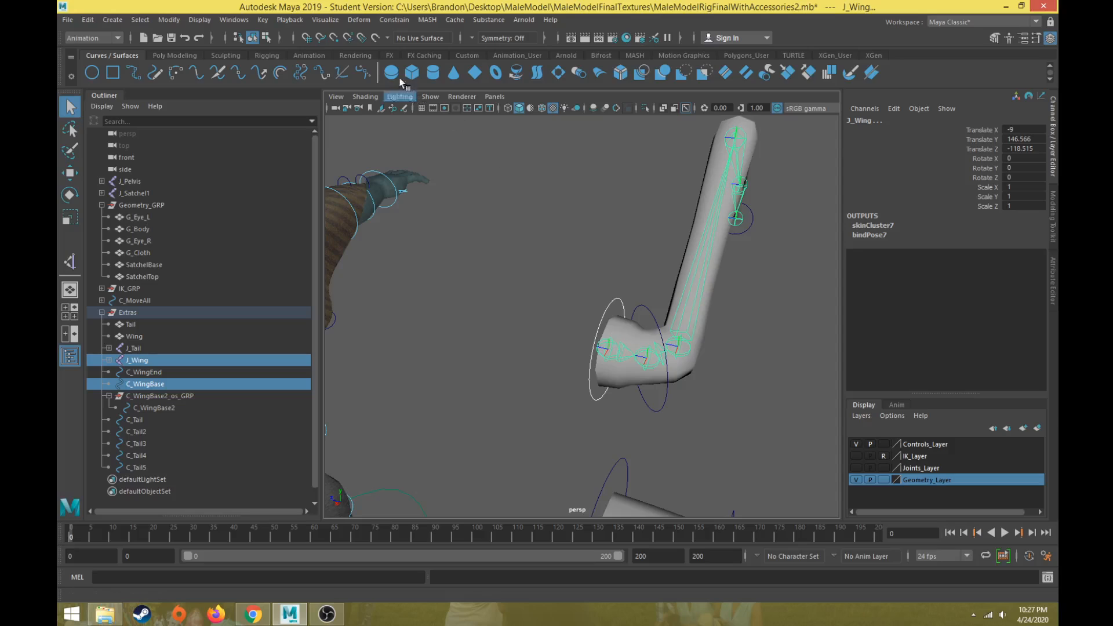
{"action": "left_click", "coordinate": [400, 19]}
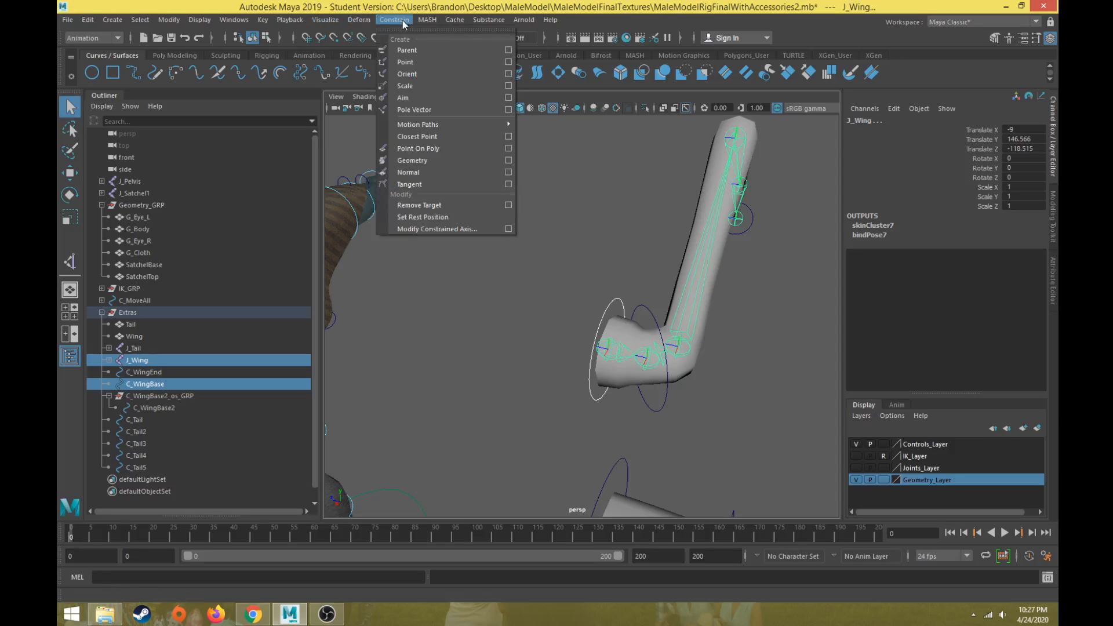
{"action": "left_click", "coordinate": [416, 50]}
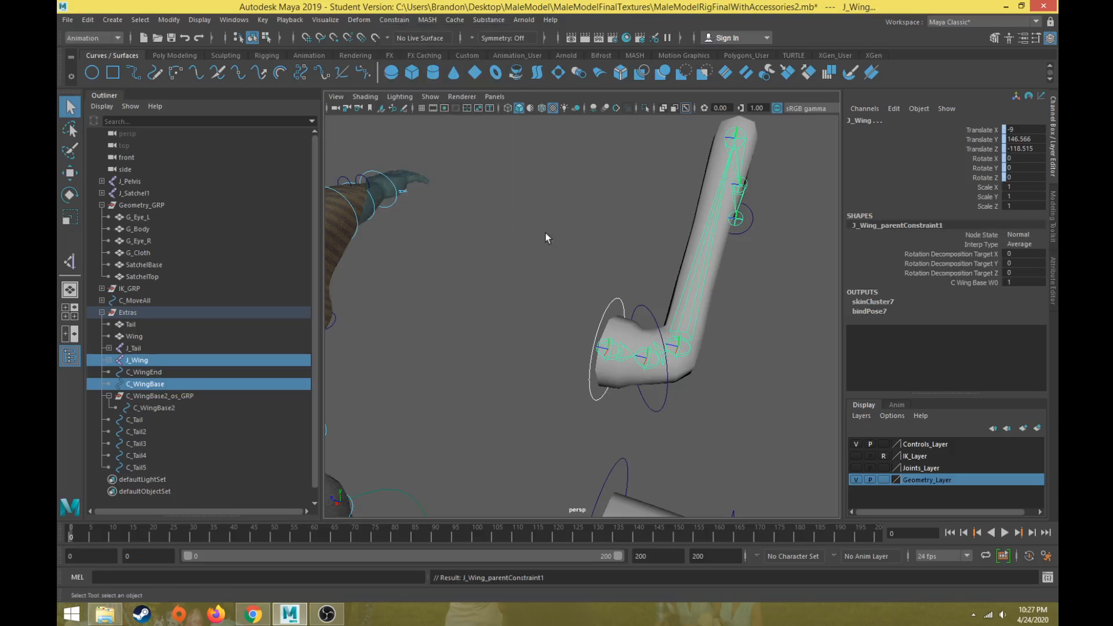
Make Joints_Layer visible and select the J_Spine2 joint in the character's upper back.
{"action": "scroll", "coordinate": [533, 367], "scroll_direction": "down", "scroll_amount": 3}
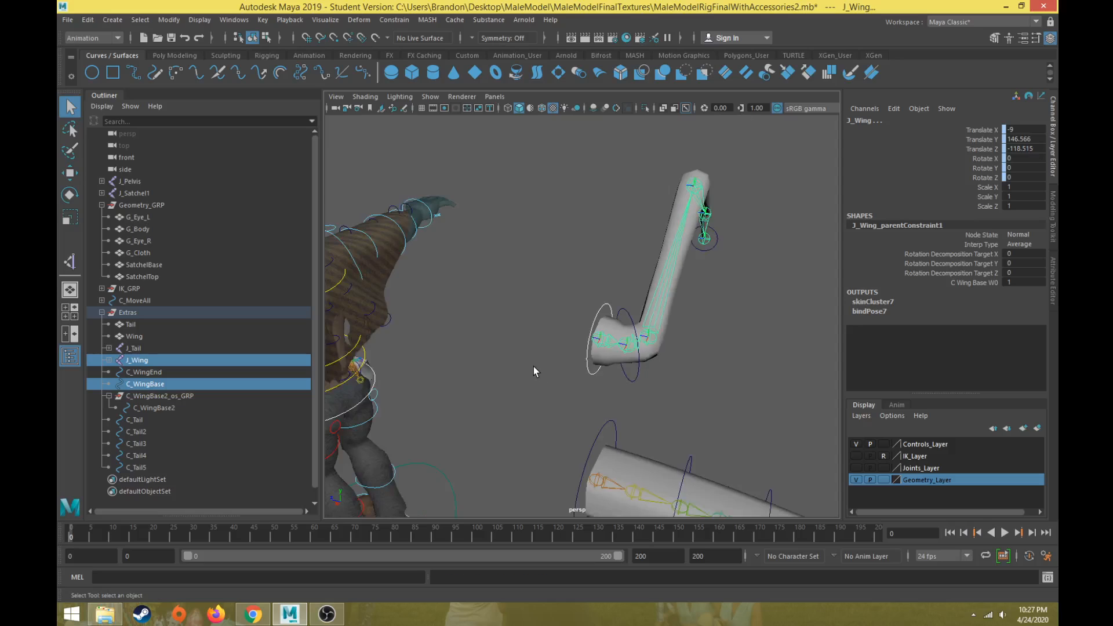
{"action": "left_click", "coordinate": [630, 335]}
{"action": "left_click_drag", "start_coordinate": [557, 323], "coordinate": [462, 286], "text": "alt"}
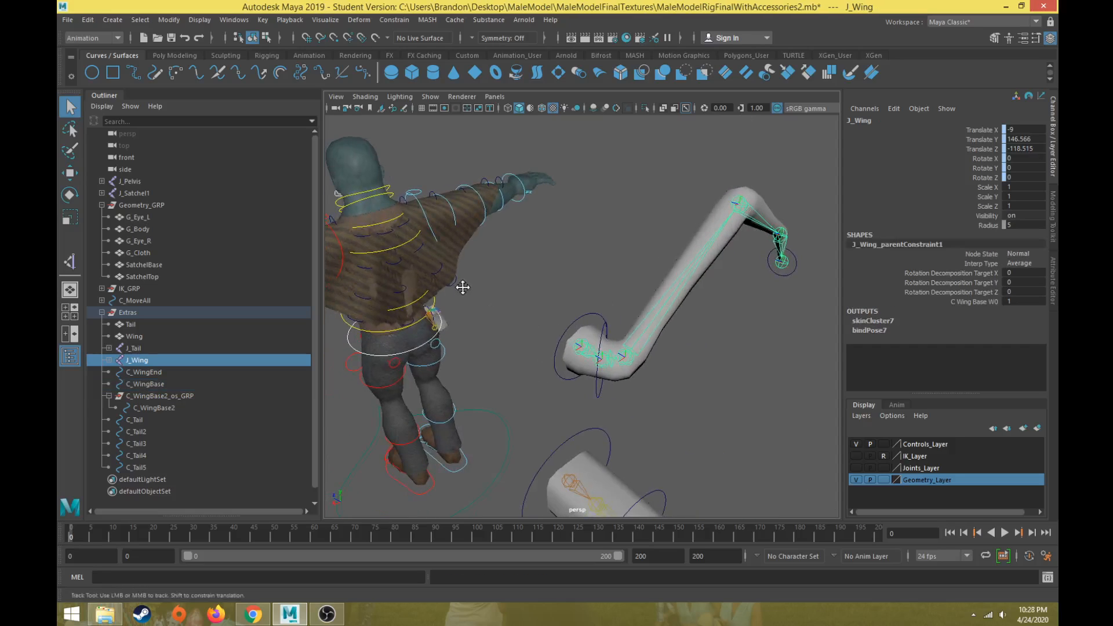
{"action": "middle_click_drag", "start_coordinate": [462, 287], "coordinate": [499, 304], "text": "alt"}
{"action": "left_click", "coordinate": [856, 468]}
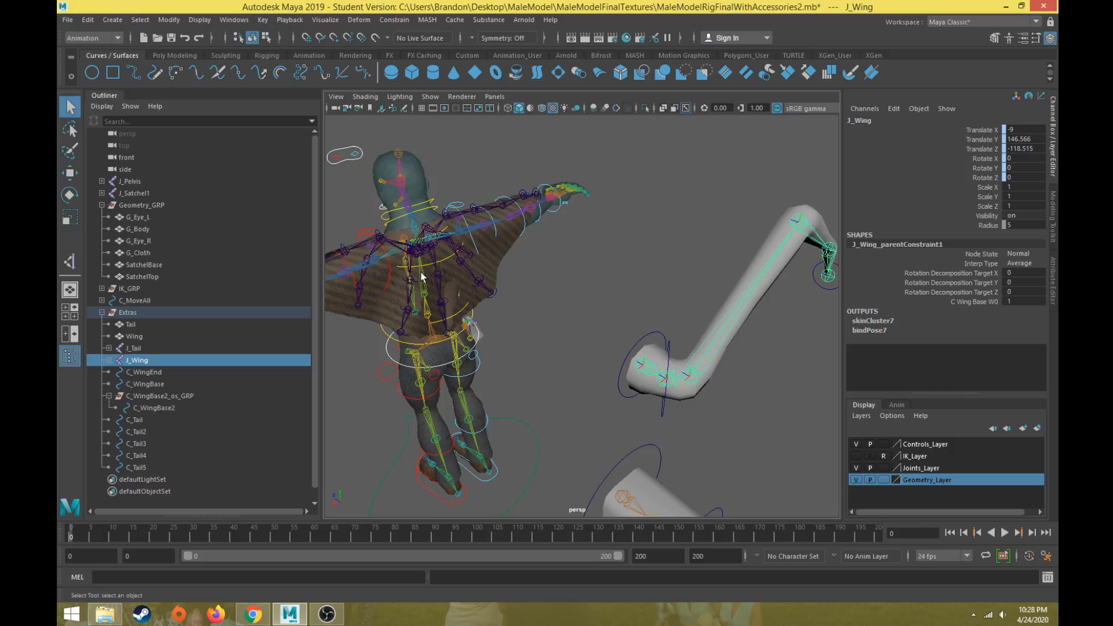
{"action": "left_click", "coordinate": [420, 266]}
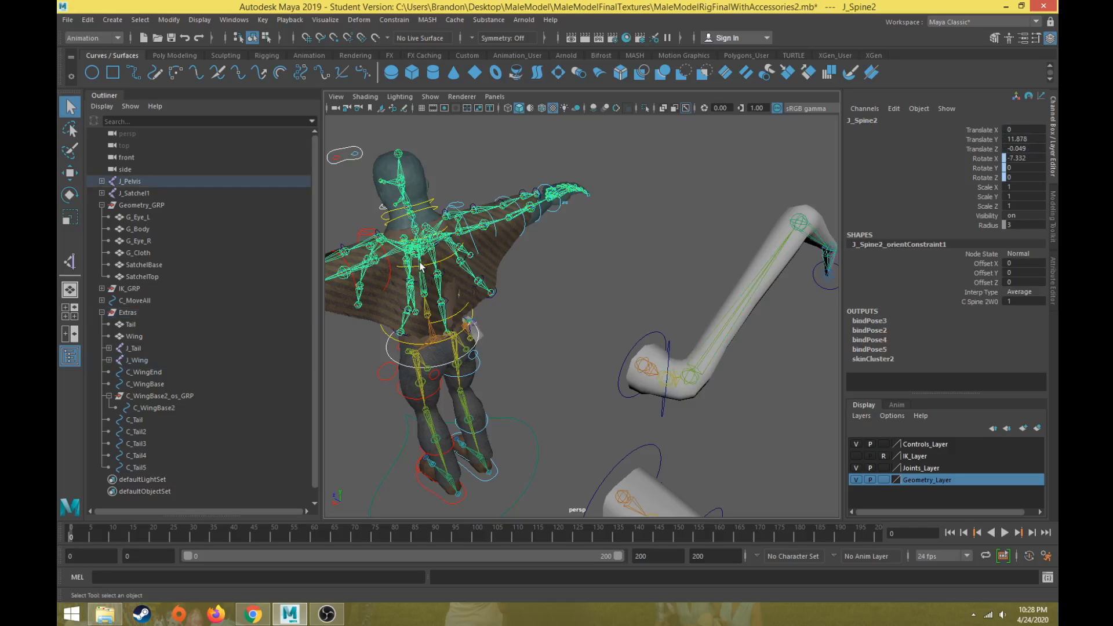
Orient-constrain the J_Wing2 joint to the C_WingBase2 control with Maintain offset on and all axes constrained.
{"action": "left_click", "coordinate": [657, 341]}
{"action": "left_click_drag", "start_coordinate": [649, 348], "coordinate": [627, 310], "text": "alt"}
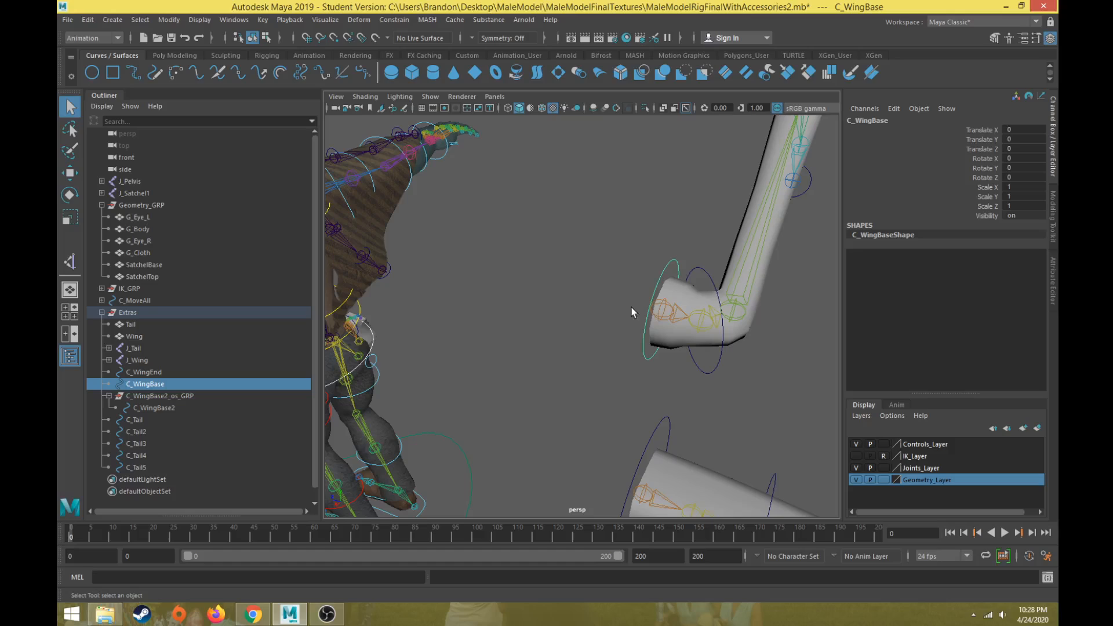
{"action": "left_click", "coordinate": [702, 268]}
{"action": "left_click_drag", "start_coordinate": [661, 308], "coordinate": [631, 314], "text": "alt"}
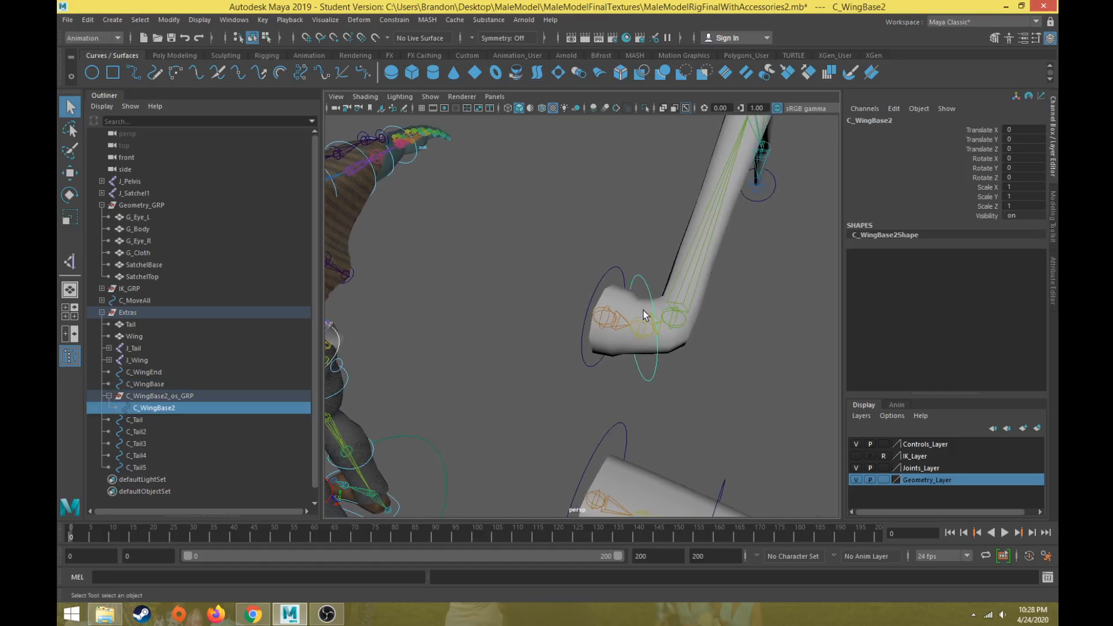
{"action": "left_click", "coordinate": [642, 318]}
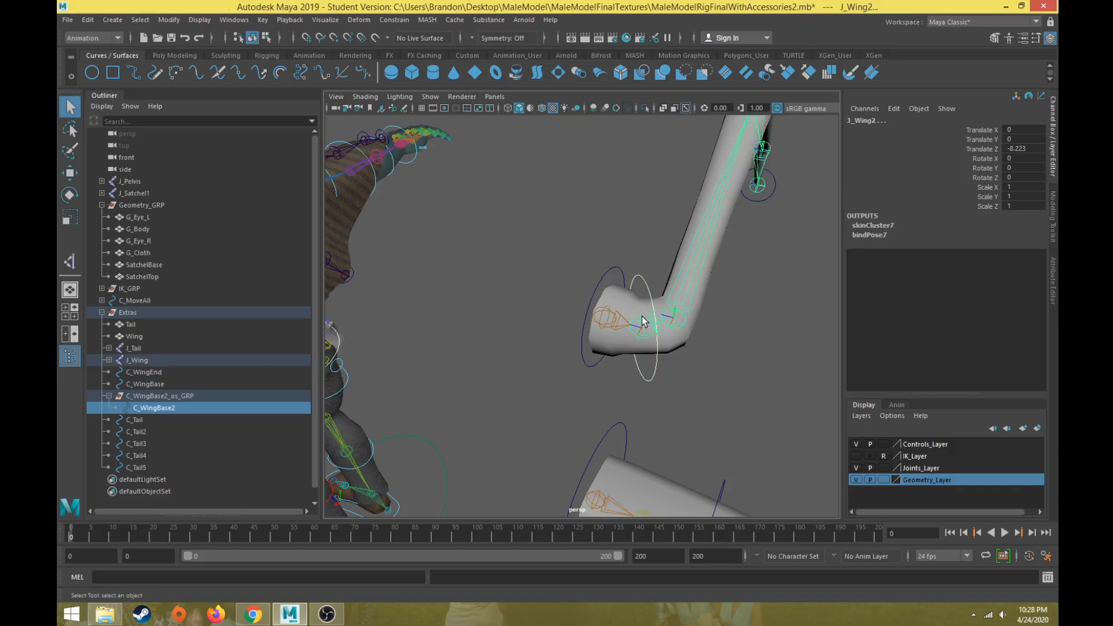
{"action": "left_click", "coordinate": [395, 19]}
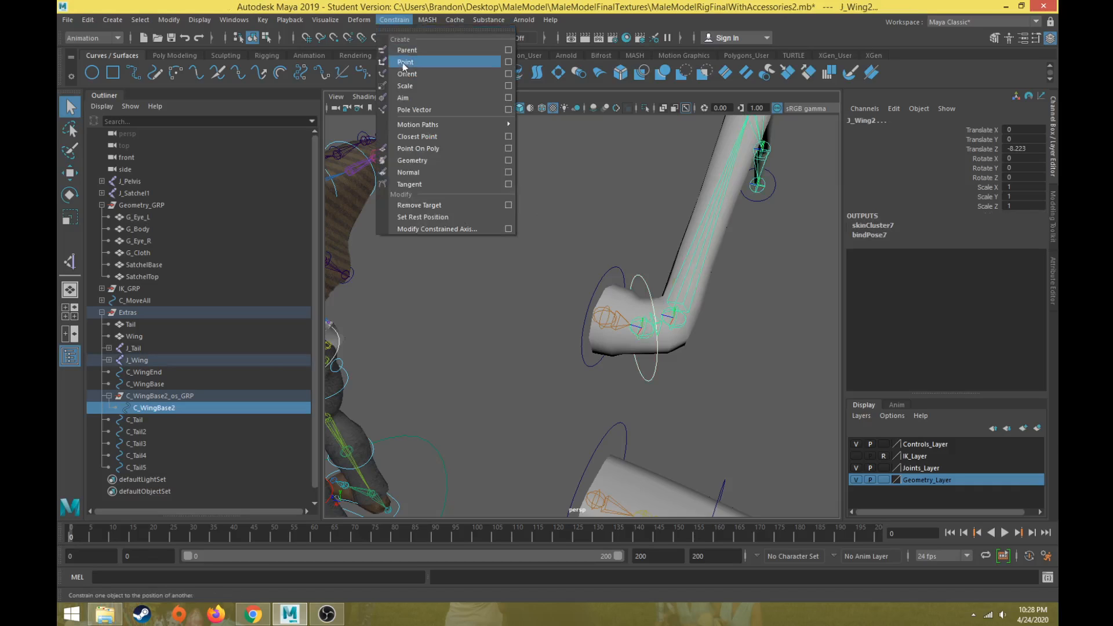
{"action": "left_click", "coordinate": [507, 74]}
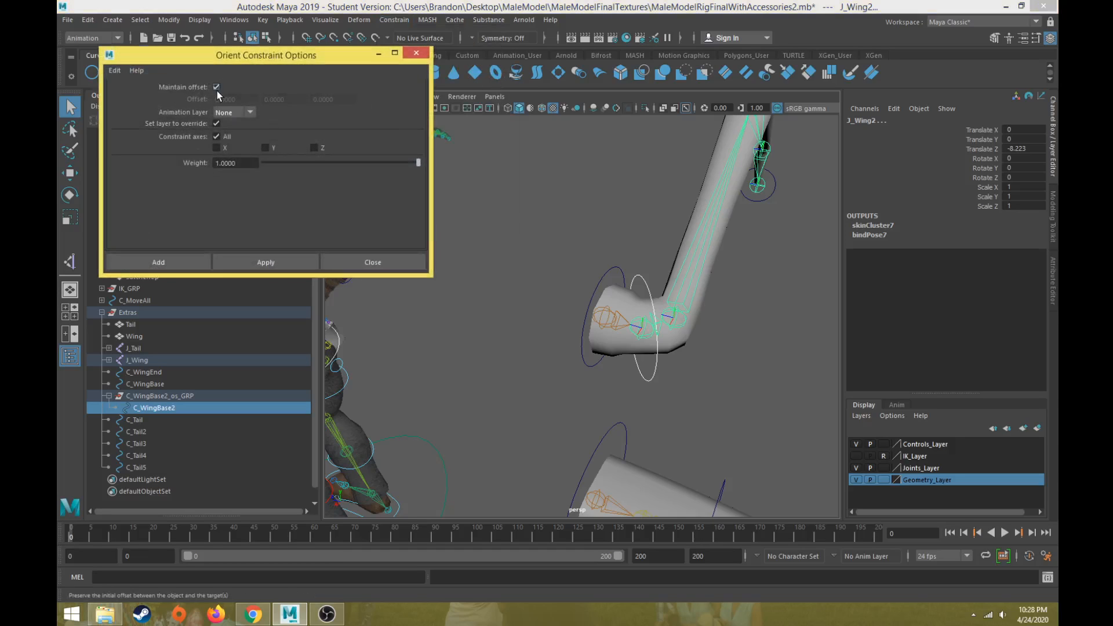
{"action": "left_click", "coordinate": [197, 263]}
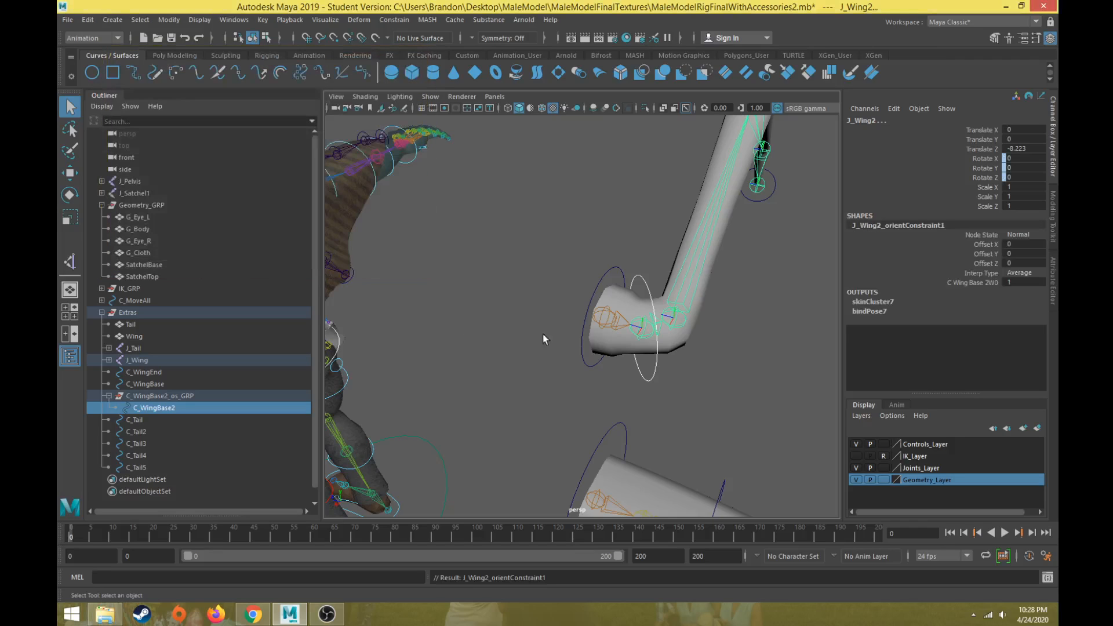
Test the C_WingBase control by moving and rotating it, undoing both changes.
{"action": "left_click", "coordinate": [616, 273]}
{"action": "scroll", "coordinate": [613, 284], "scroll_direction": "down", "scroll_amount": 3}
{"action": "key", "text": "w"}
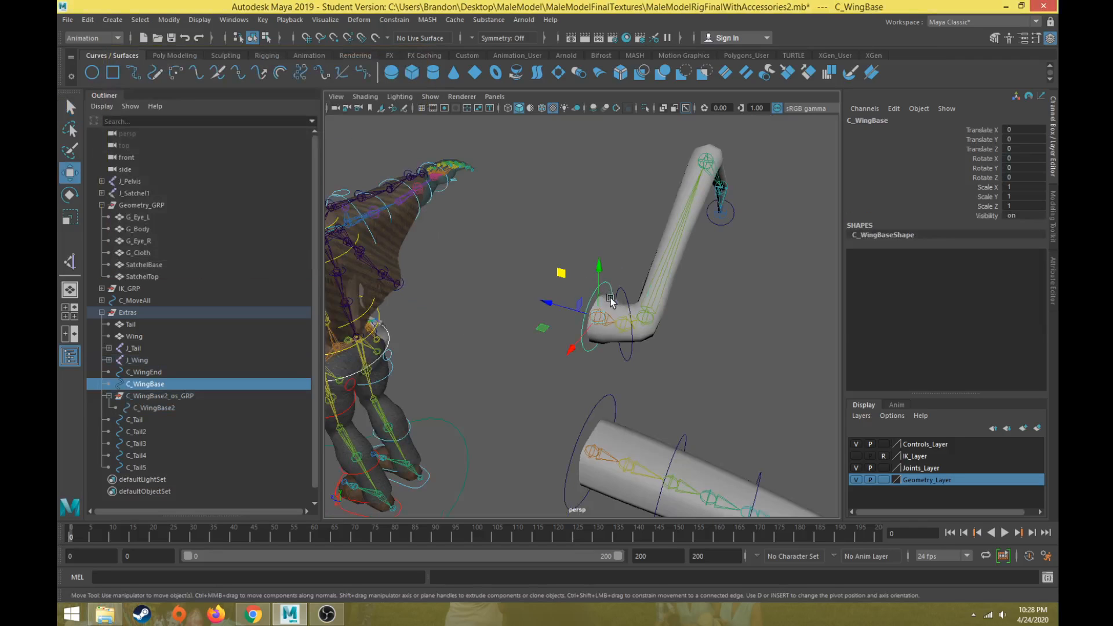
{"action": "left_click_drag", "start_coordinate": [610, 298], "coordinate": [587, 301]}
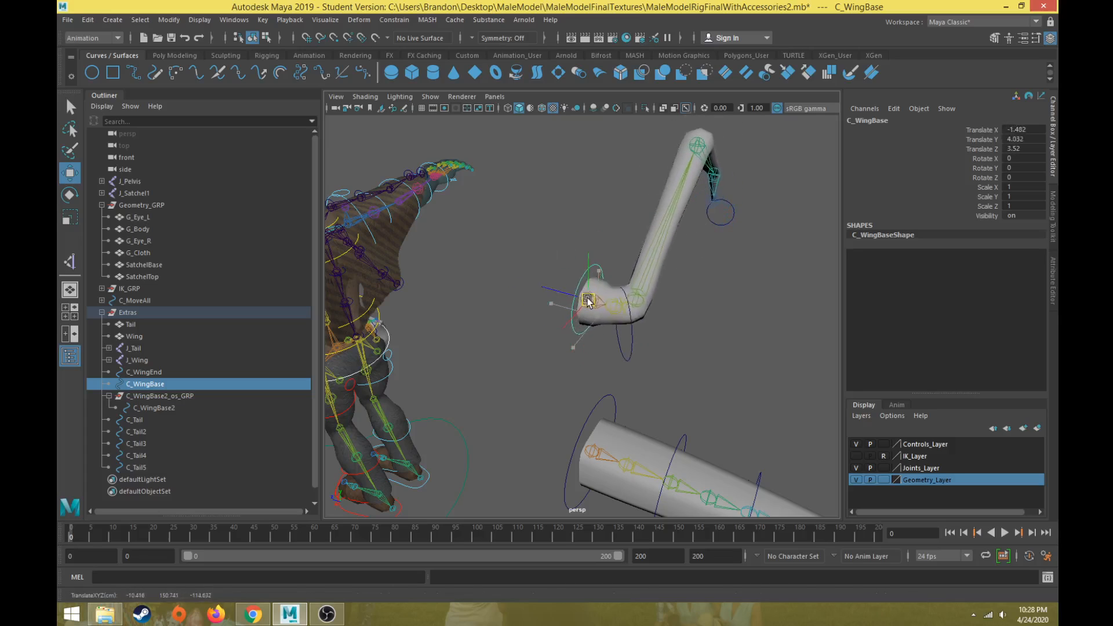
{"action": "key", "text": "ctrl+z"}
{"action": "key", "text": "ctrl+z"}
{"action": "key", "text": "ctrl+z"}
{"action": "key", "text": "e"}
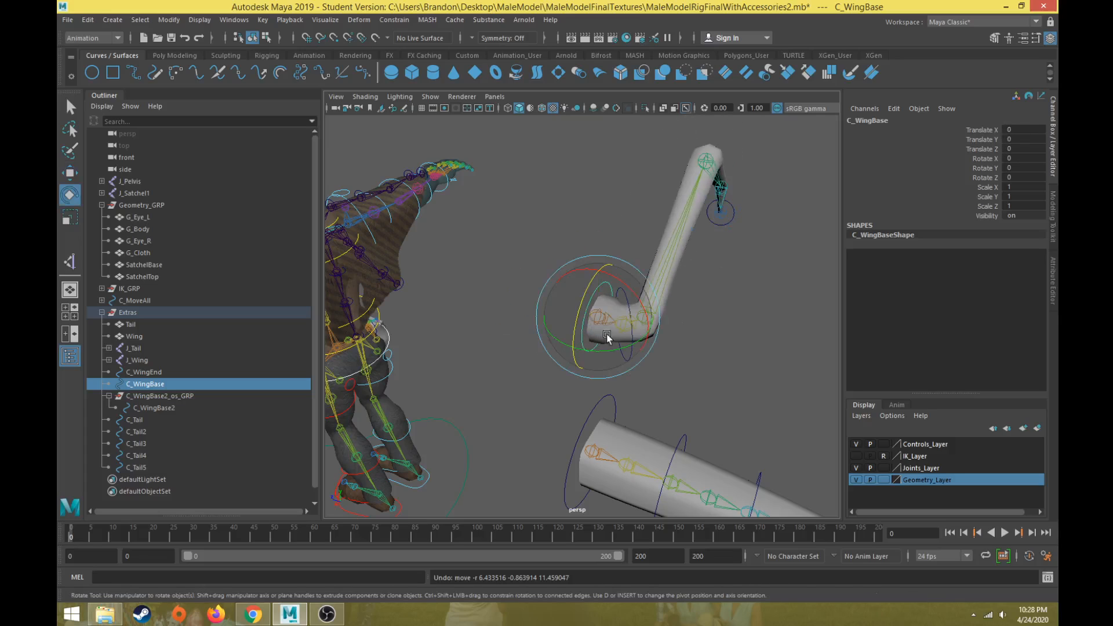
{"action": "mouse_move", "coordinate": [611, 348]}
{"action": "left_mouse_down"}
{"action": "mouse_move", "coordinate": [579, 363]}
{"action": "mouse_move", "coordinate": [591, 342]}
{"action": "left_mouse_up"}
{"action": "key", "text": "ctrl+z"}
{"action": "left_click", "coordinate": [541, 249]}
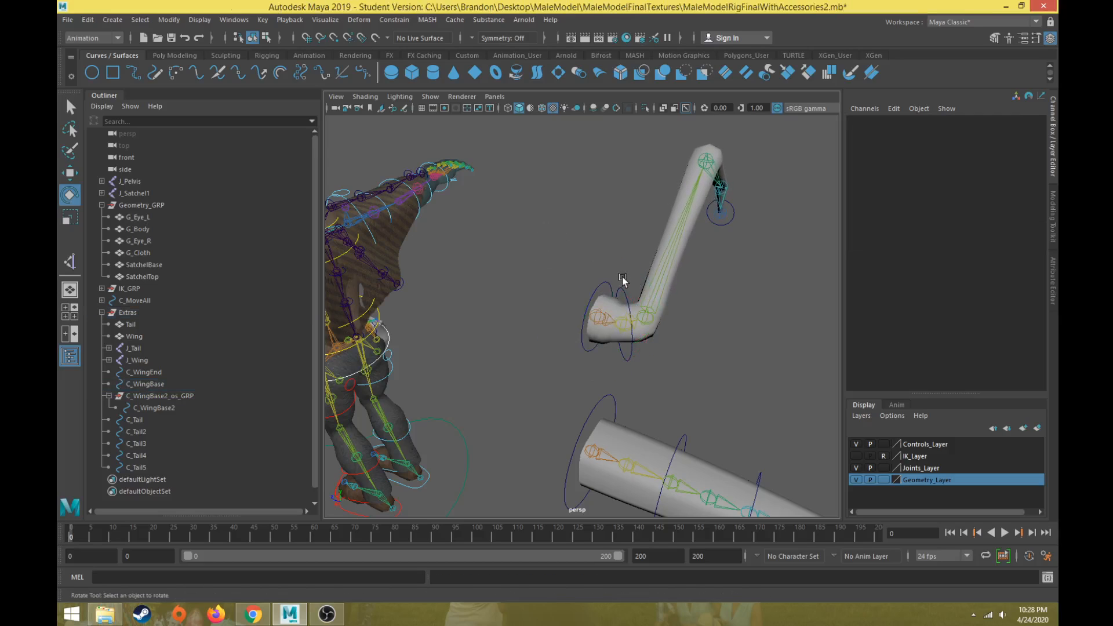
Try rotating the C_WingBase2 control near the wing's base and clear the selection.
{"action": "left_click", "coordinate": [622, 298]}
{"action": "left_click_drag", "start_coordinate": [659, 357], "coordinate": [635, 355]}
{"action": "left_click", "coordinate": [662, 238]}
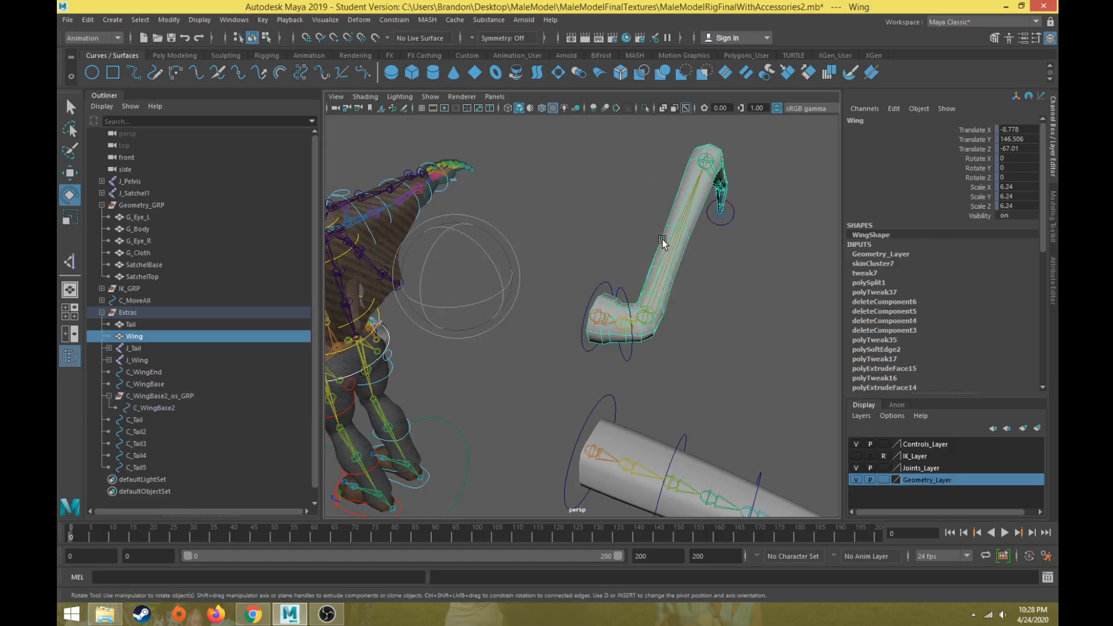
{"action": "left_click", "coordinate": [613, 264]}
{"action": "scroll", "coordinate": [522, 344], "scroll_direction": "up", "scroll_amount": 2}
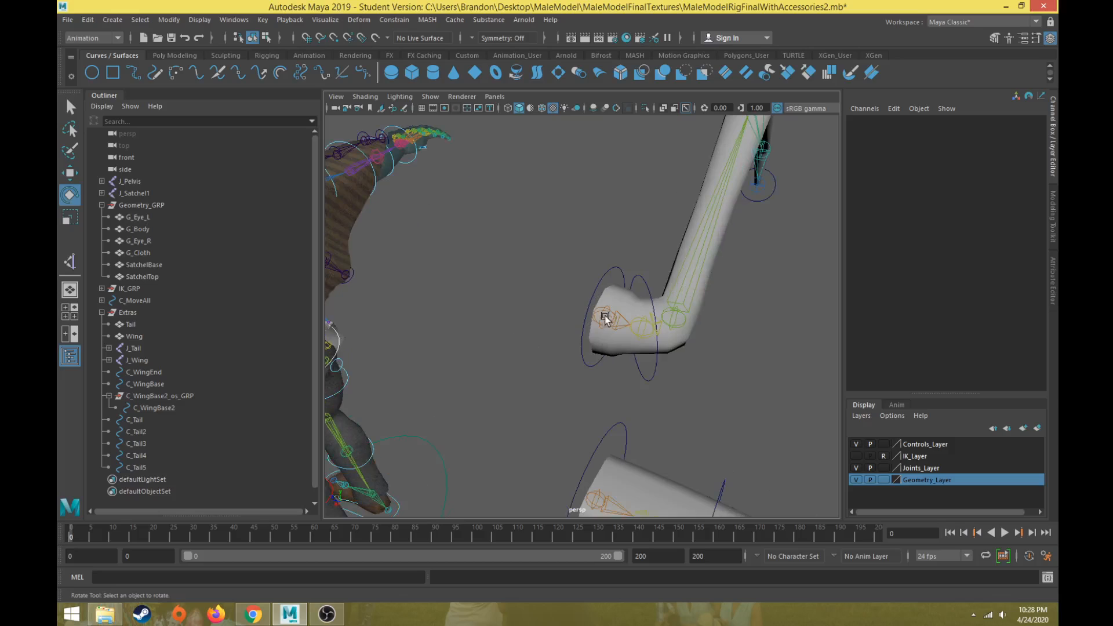
{"action": "scroll", "coordinate": [635, 290], "scroll_direction": "down", "scroll_amount": 4}
Try rotating the J_Wing4 joint at the wing's upper bend and undo the rotation.
{"action": "left_click", "coordinate": [662, 222]}
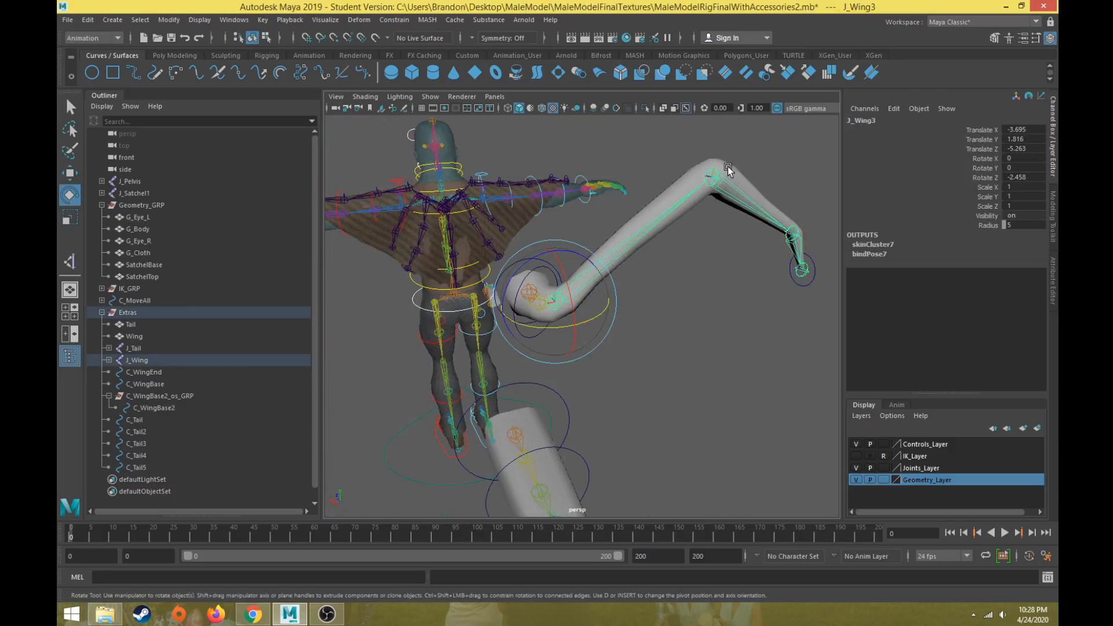
{"action": "left_click", "coordinate": [712, 169]}
{"action": "mouse_move", "coordinate": [698, 131]}
{"action": "left_mouse_down"}
{"action": "mouse_move", "coordinate": [685, 152]}
{"action": "mouse_move", "coordinate": [693, 134]}
{"action": "left_mouse_up"}
{"action": "key", "text": "ctrl+z"}
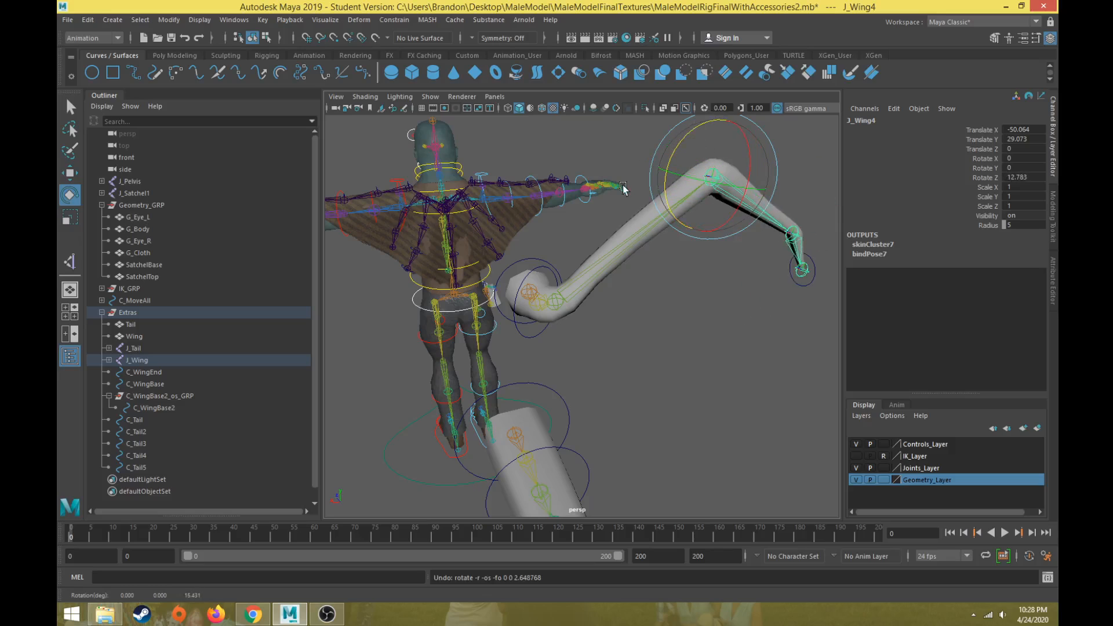
Examine the wing's joint chain from J_Wing3 near the base to J_Wing6 at the tip.
{"action": "scroll", "coordinate": [707, 318], "scroll_direction": "up", "scroll_amount": 3}
{"action": "scroll", "coordinate": [638, 323], "scroll_direction": "down", "scroll_amount": 3}
{"action": "scroll", "coordinate": [616, 341], "scroll_direction": "up", "scroll_amount": 2}
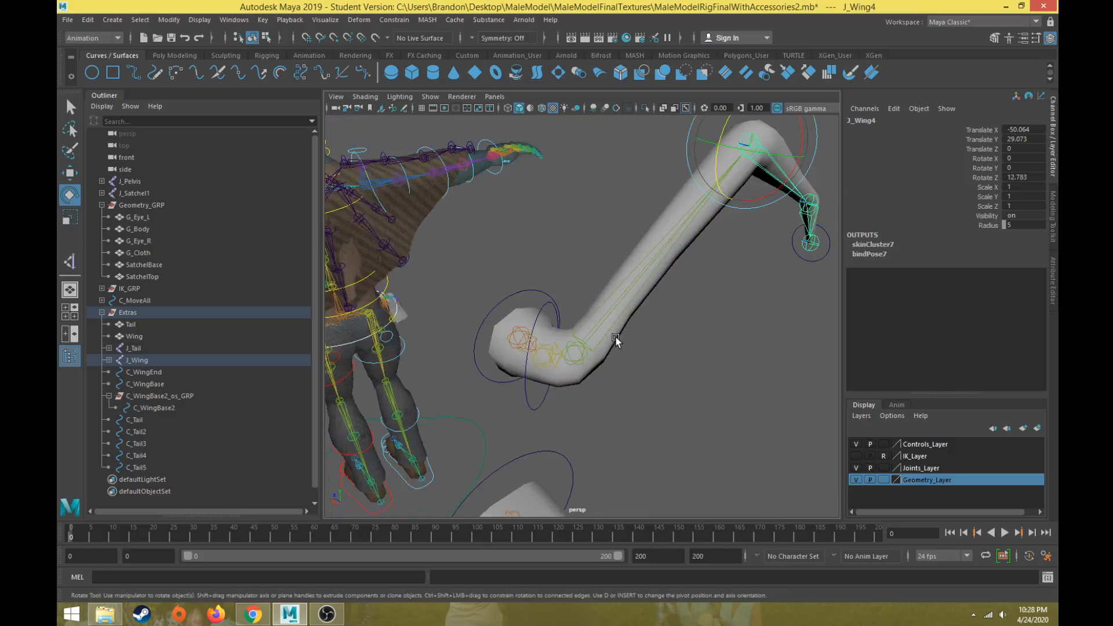
{"action": "scroll", "coordinate": [619, 335], "scroll_direction": "down", "scroll_amount": 1}
{"action": "left_click_drag", "start_coordinate": [488, 360], "coordinate": [517, 359], "text": "alt"}
{"action": "left_click_drag", "start_coordinate": [518, 307], "coordinate": [494, 320], "text": "alt"}
{"action": "left_click", "coordinate": [433, 317]}
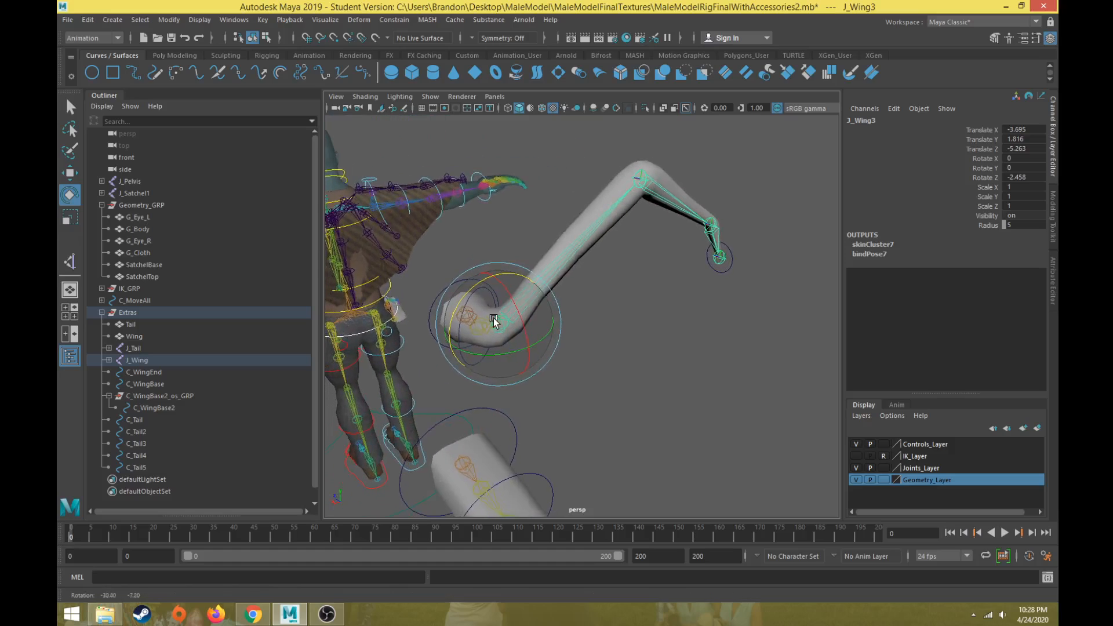
{"action": "left_click", "coordinate": [720, 257]}
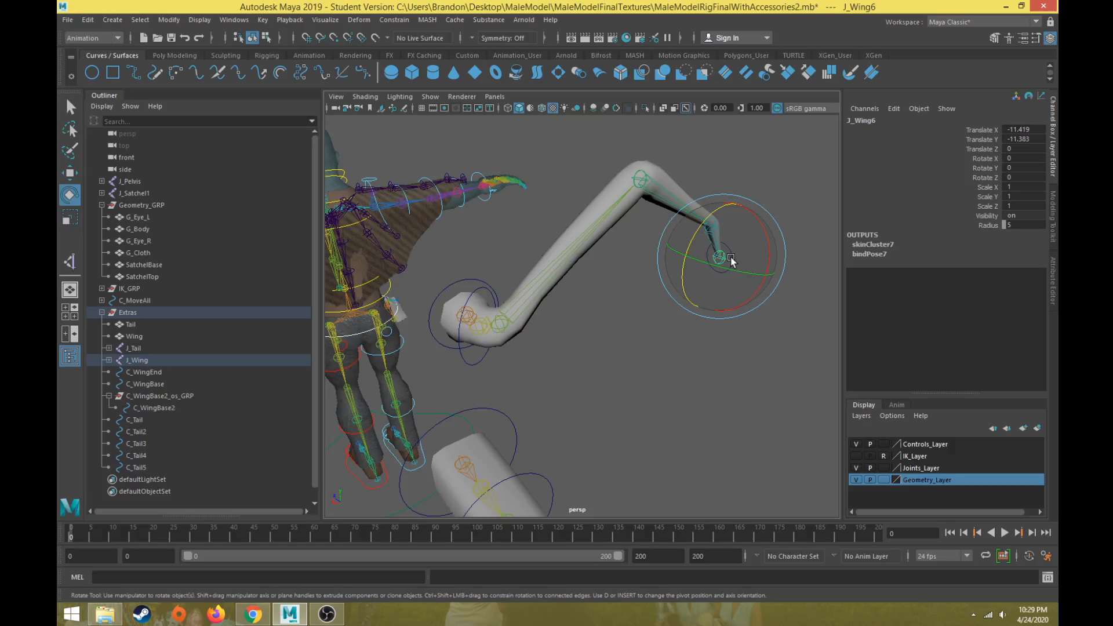
Switch to the Rigging menu set and create a Rotate-Plane Solver IK handle from J_Wing3 to J_Wing6.
{"action": "left_click", "coordinate": [514, 317]}
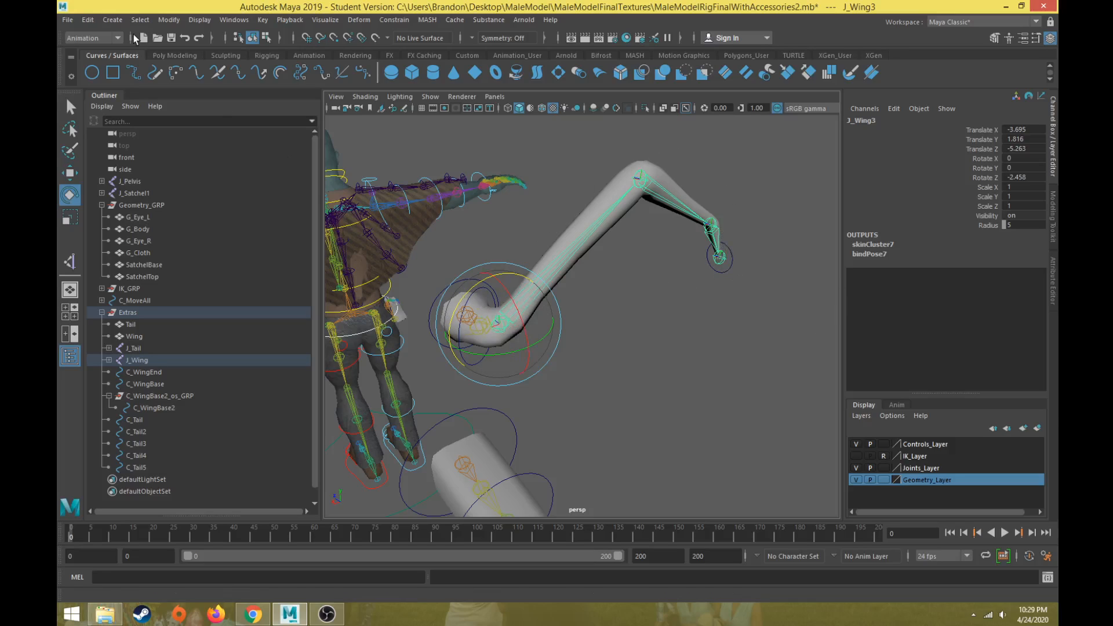
{"action": "left_click", "coordinate": [93, 38]}
{"action": "left_click", "coordinate": [81, 61]}
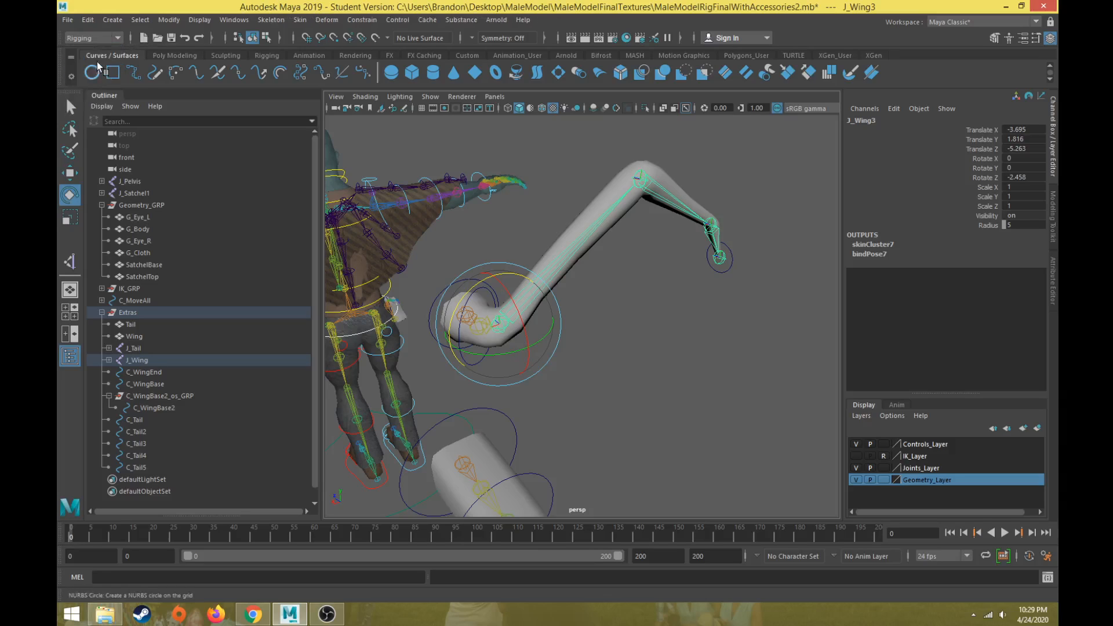
{"action": "left_click", "coordinate": [277, 23]}
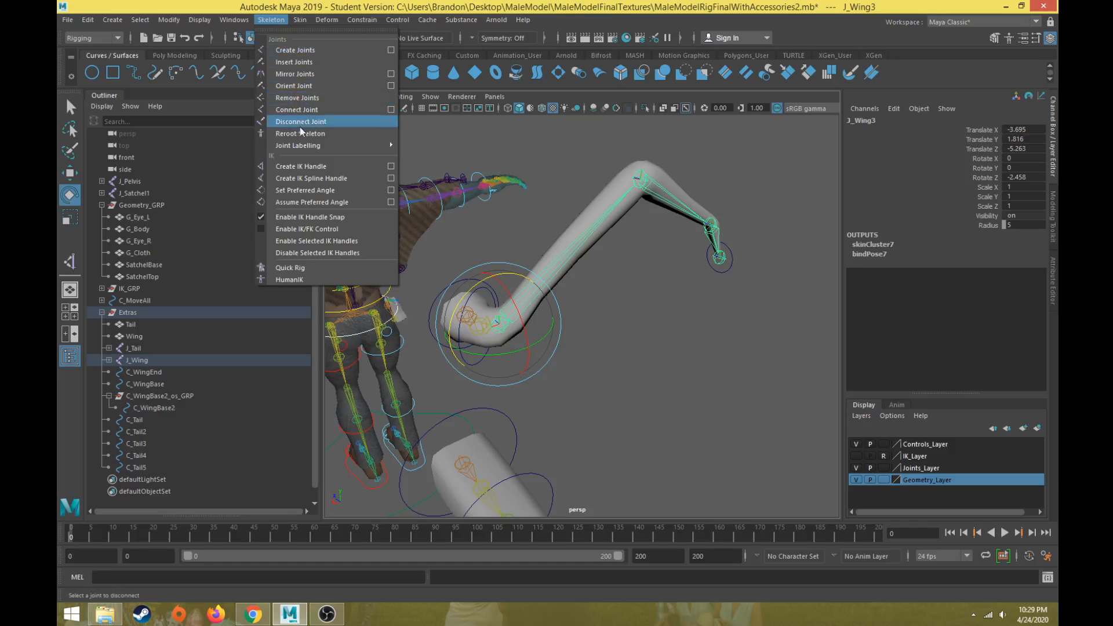
{"action": "left_click", "coordinate": [390, 167]}
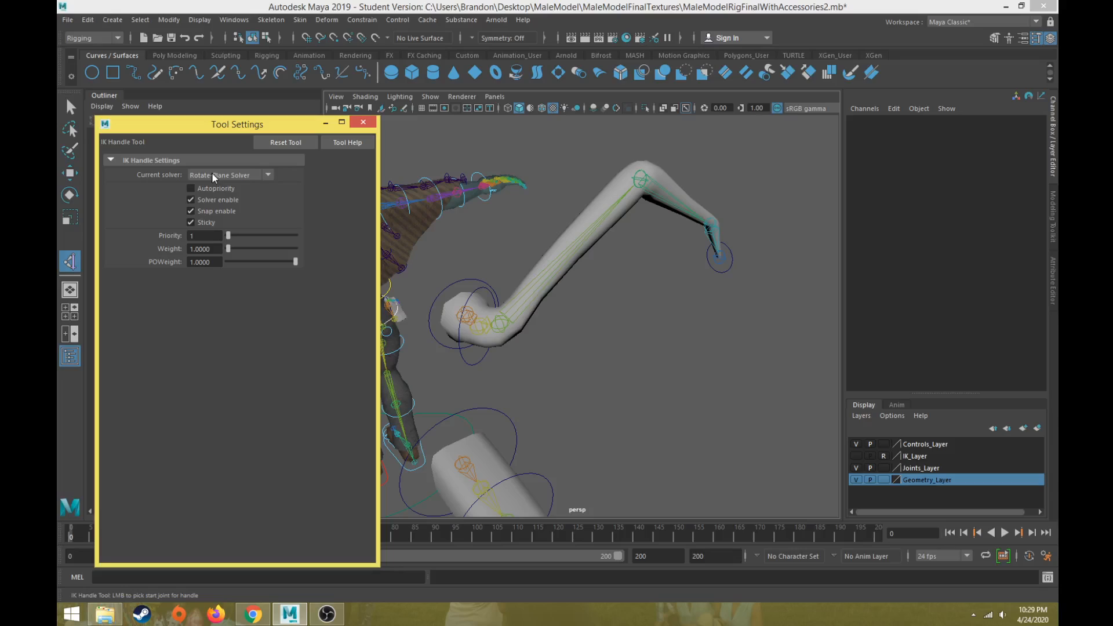
{"action": "left_click", "coordinate": [213, 174]}
{"action": "left_click", "coordinate": [212, 176]}
{"action": "left_click", "coordinate": [363, 123]}
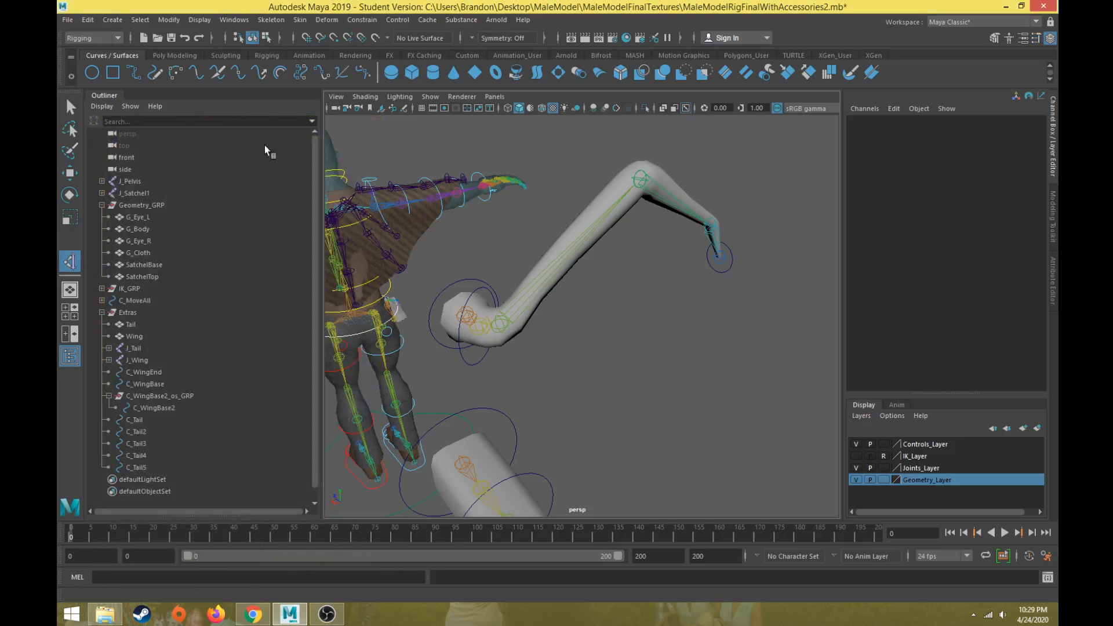
{"action": "left_click_drag", "start_coordinate": [497, 317], "coordinate": [541, 321], "text": "alt"}
{"action": "left_click", "coordinate": [542, 322]}
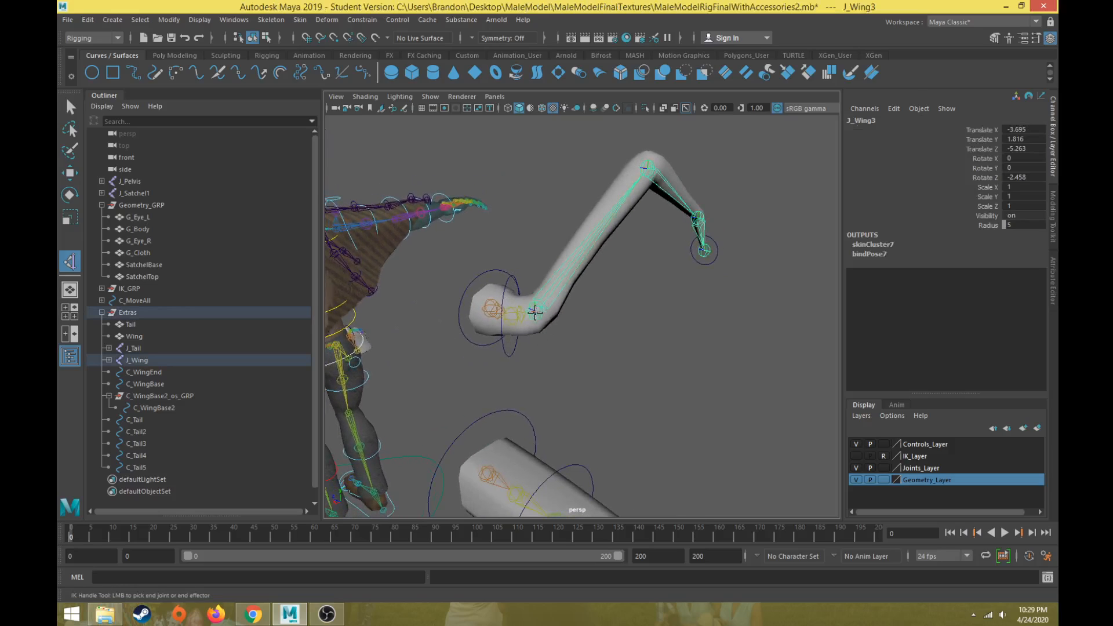
{"action": "left_click_drag", "start_coordinate": [661, 272], "coordinate": [598, 174], "text": "alt"}
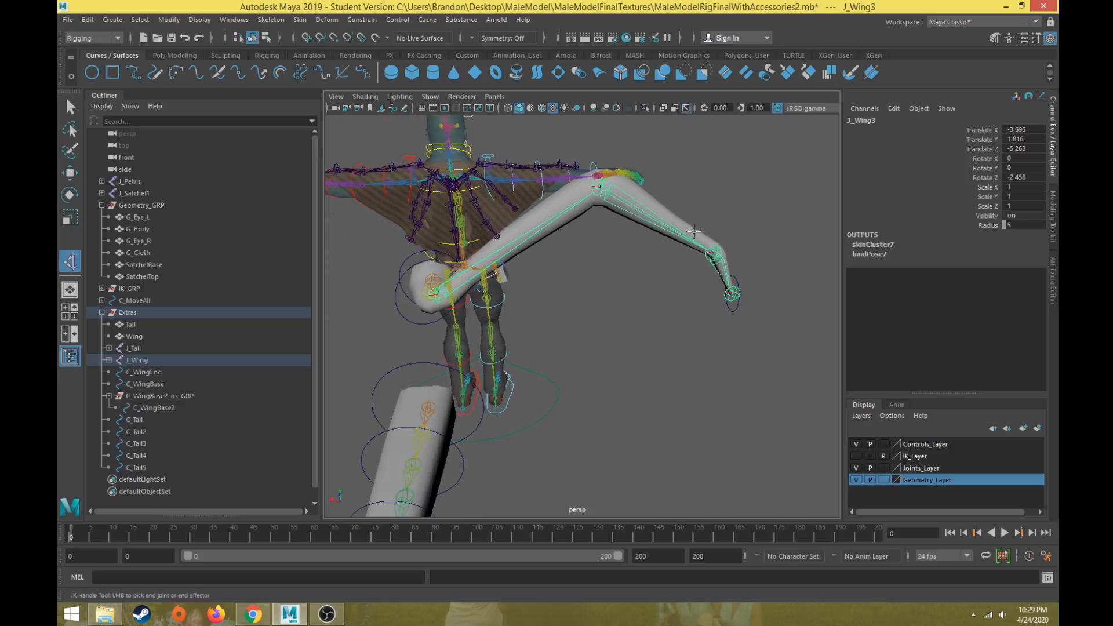
{"action": "left_click", "coordinate": [731, 294]}
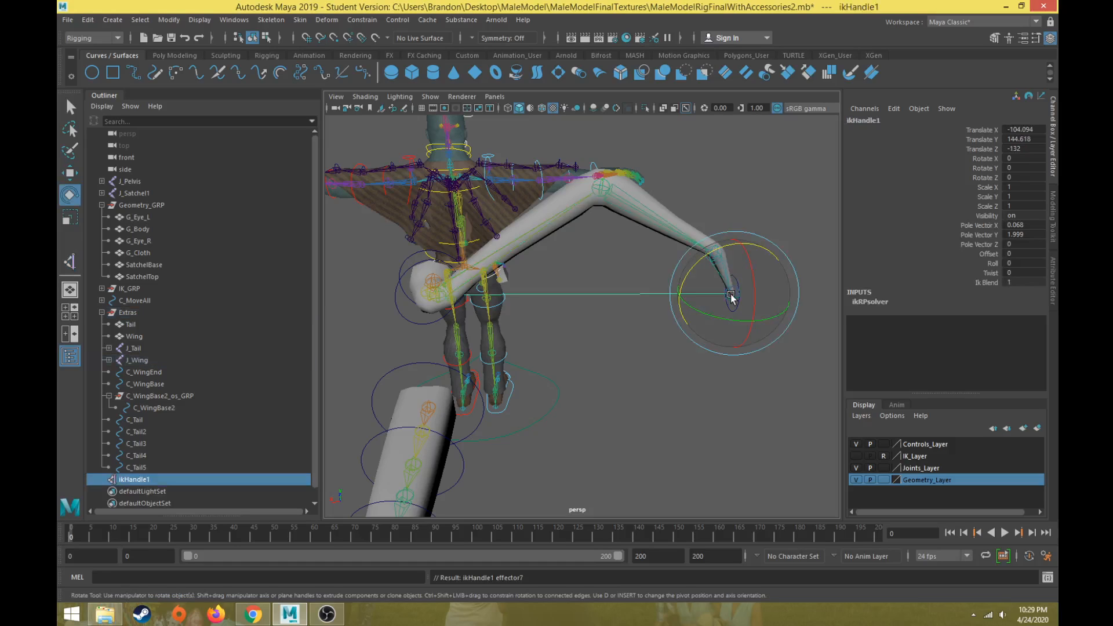
Test the new wing IK handle by moving it and undo the move.
{"action": "key", "text": "w"}
{"action": "left_click_drag", "start_coordinate": [731, 294], "coordinate": [661, 268]}
{"action": "key", "text": "ctrl+z"}
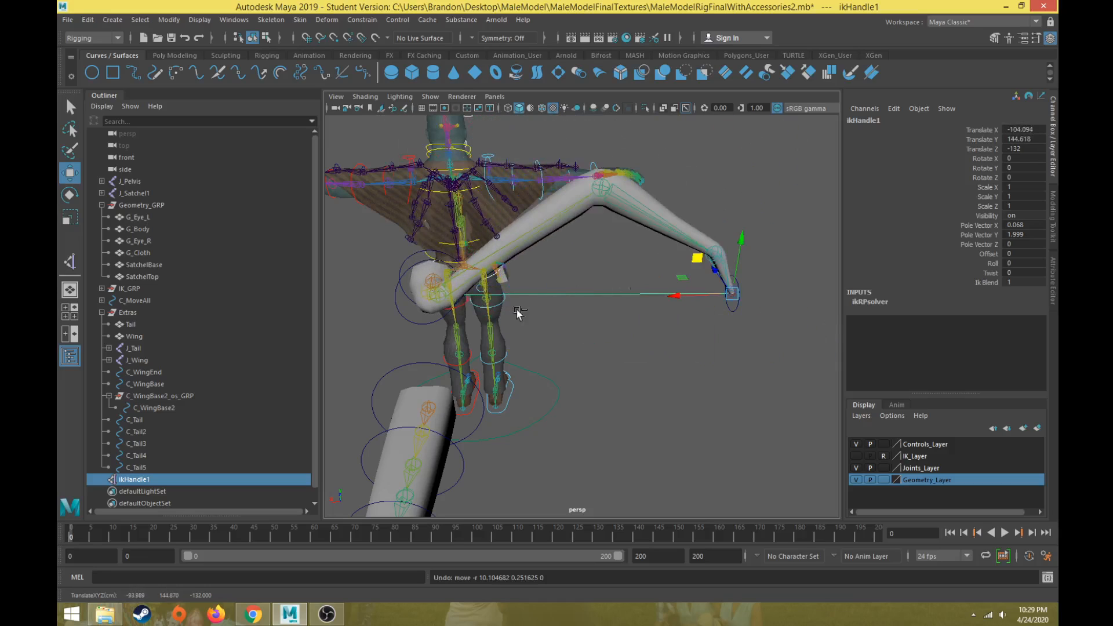
Rename the wing's IK handle IK_R_Wing, then test-move it and undo the move.
{"action": "double_click", "coordinate": [137, 480]}
{"action": "key", "text": "BackSpace"}
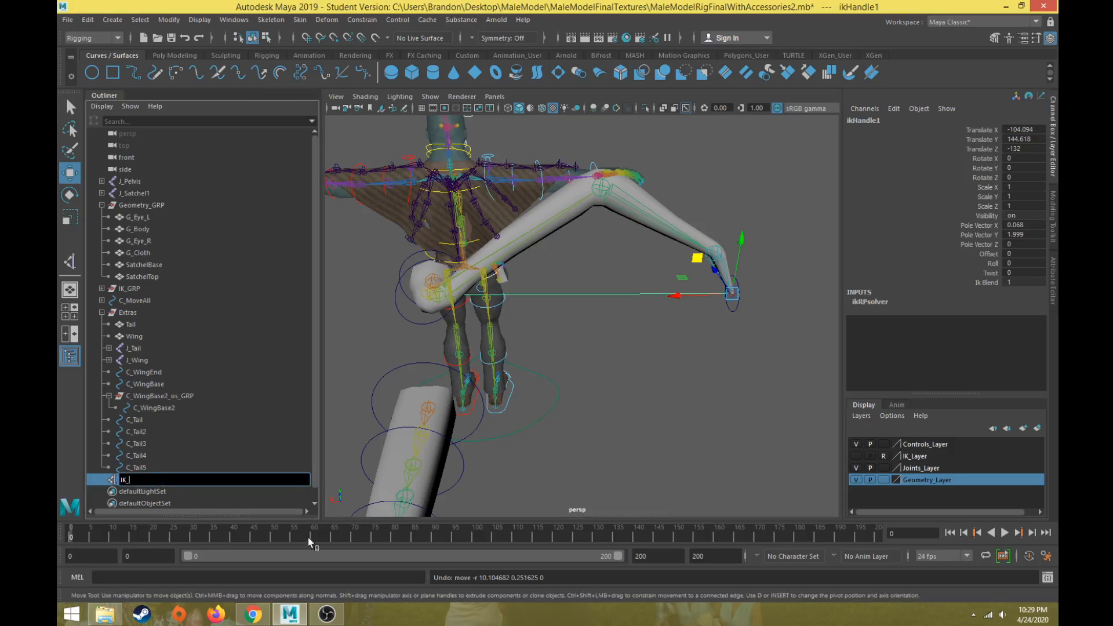
{"action": "type", "text": "IK_R_Wing"}
{"action": "key", "text": "Return"}
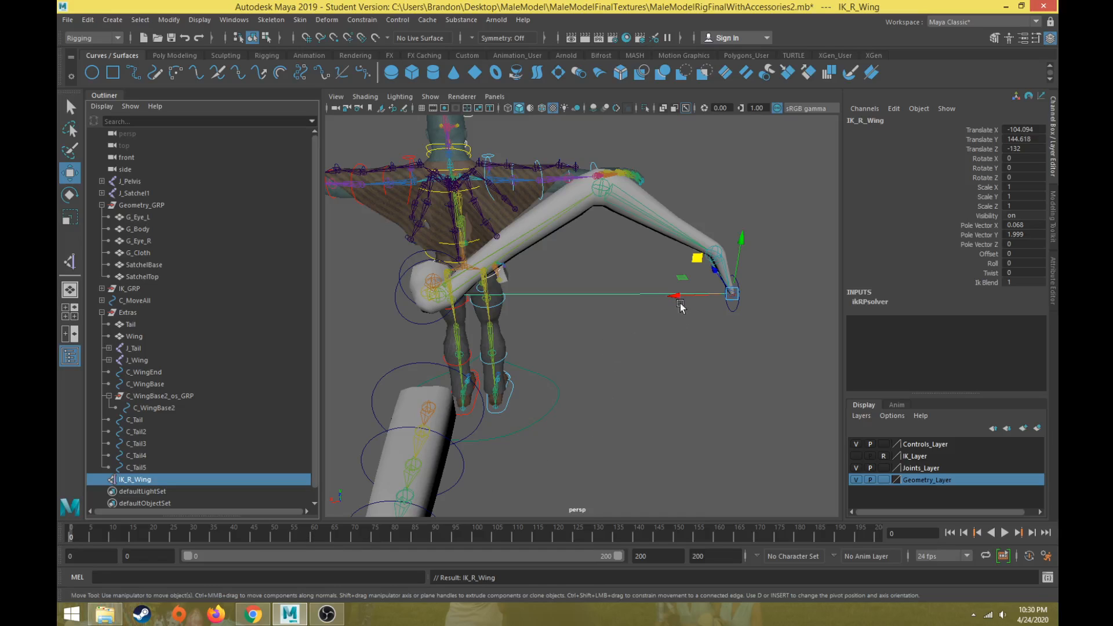
{"action": "left_click_drag", "start_coordinate": [700, 261], "coordinate": [652, 248]}
{"action": "key", "text": "ctrl+z"}
Parent-constrain the IK_R_Wing handle to the C_WingEnd control.
{"action": "scroll", "coordinate": [684, 324], "scroll_direction": "up", "scroll_amount": 3}
{"action": "mouse_move", "coordinate": [723, 303]}
{"action": "left_mouse_down", "text": "alt"}
{"action": "mouse_move", "coordinate": [689, 327]}
{"action": "mouse_move", "coordinate": [734, 310]}
{"action": "left_mouse_up", "text": "alt"}
{"action": "scroll", "coordinate": [667, 313], "scroll_direction": "up", "scroll_amount": 2}
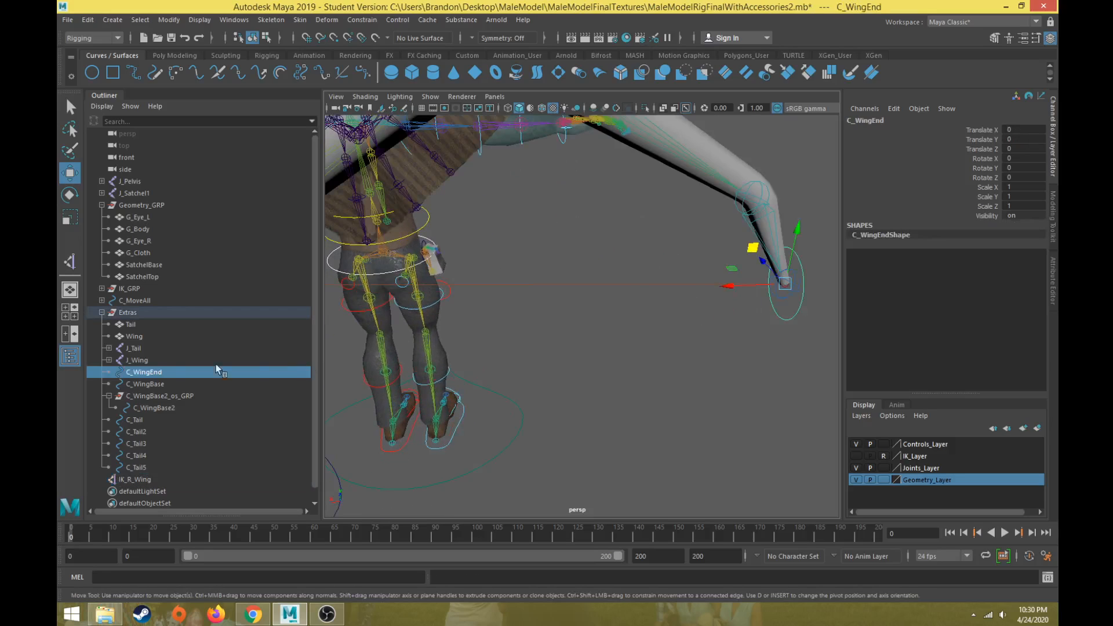
{"action": "left_click_drag", "start_coordinate": [731, 268], "coordinate": [707, 284], "text": "alt"}
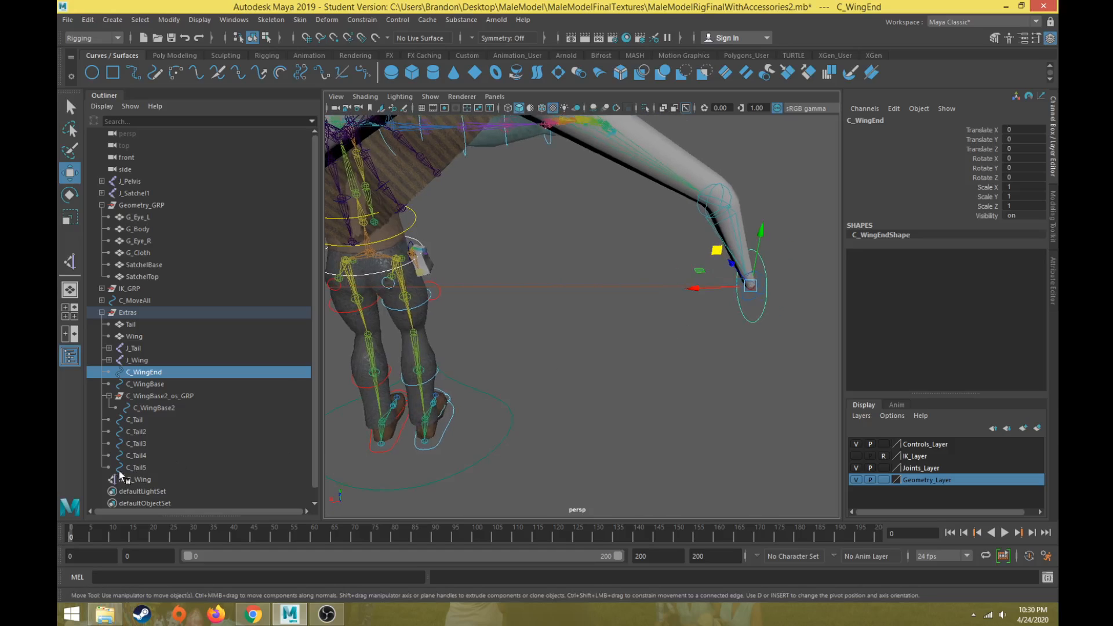
{"action": "middle_click_drag", "start_coordinate": [121, 474], "coordinate": [139, 484]}
{"action": "left_click", "coordinate": [138, 480], "text": "ctrl"}
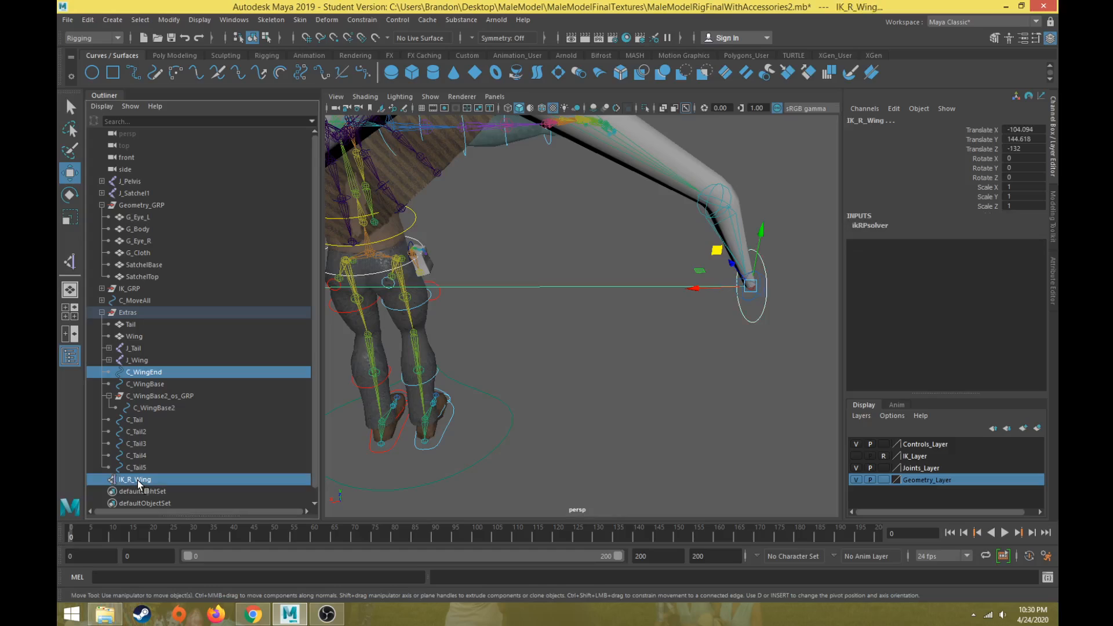
{"action": "left_click_drag", "start_coordinate": [566, 323], "coordinate": [530, 239], "text": "alt"}
{"action": "left_click", "coordinate": [376, 21]}
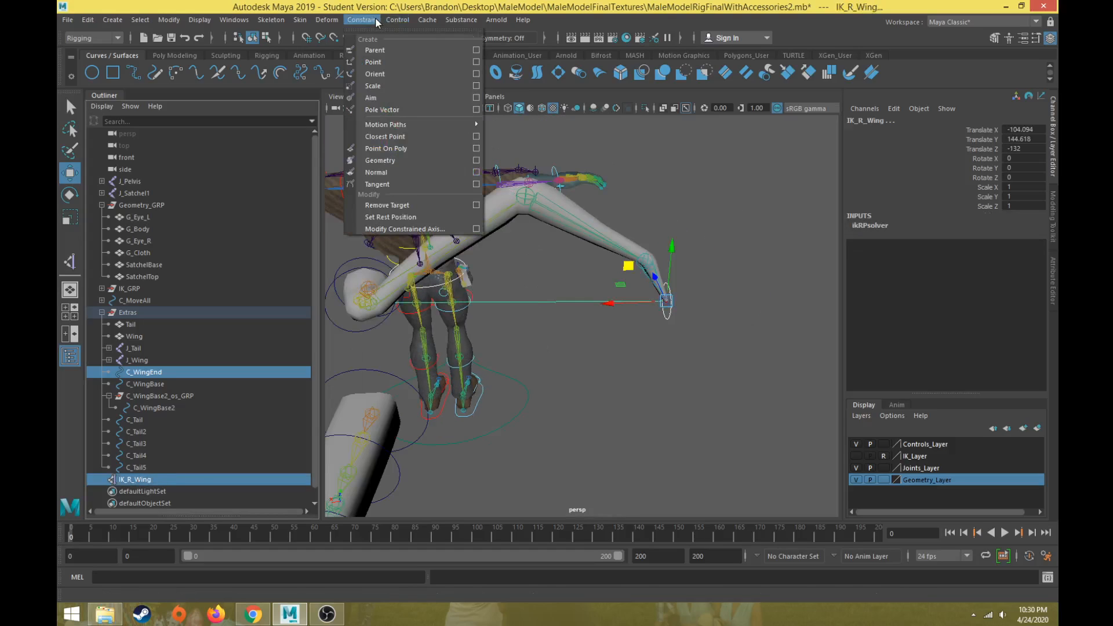
{"action": "left_click", "coordinate": [394, 51]}
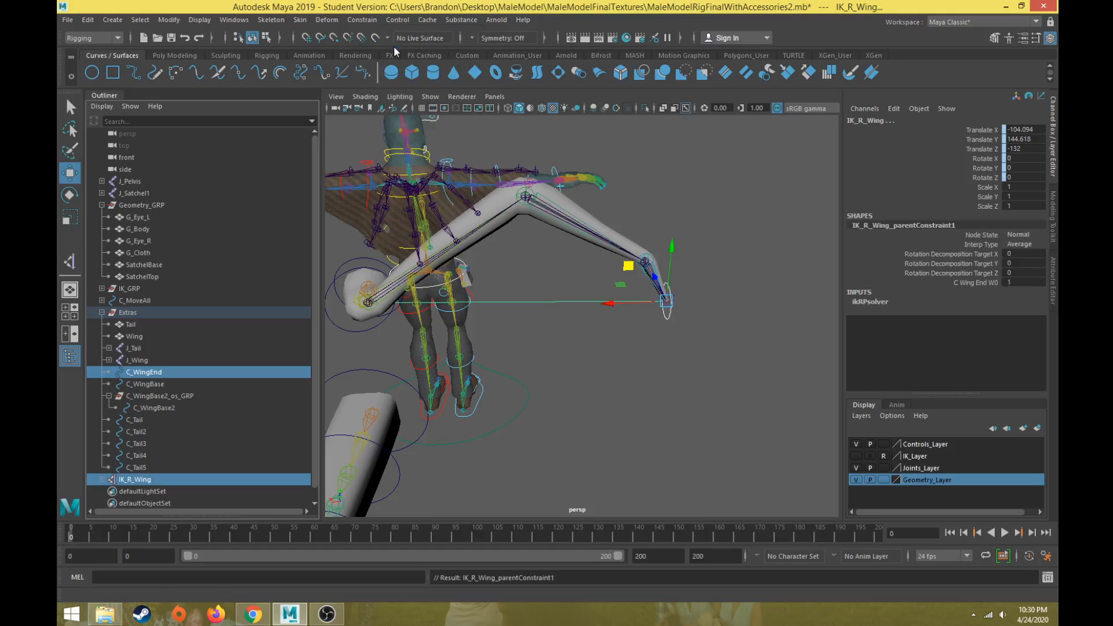
Test the C_WingEnd control by moving it and undo the move.
{"action": "left_click", "coordinate": [649, 338]}
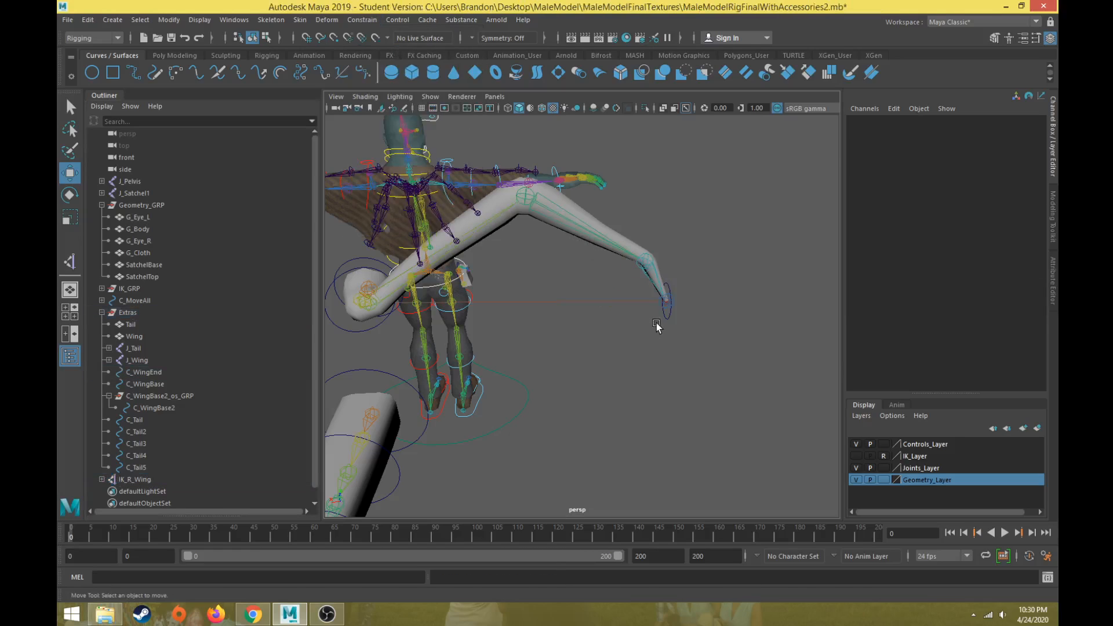
{"action": "left_click", "coordinate": [669, 314]}
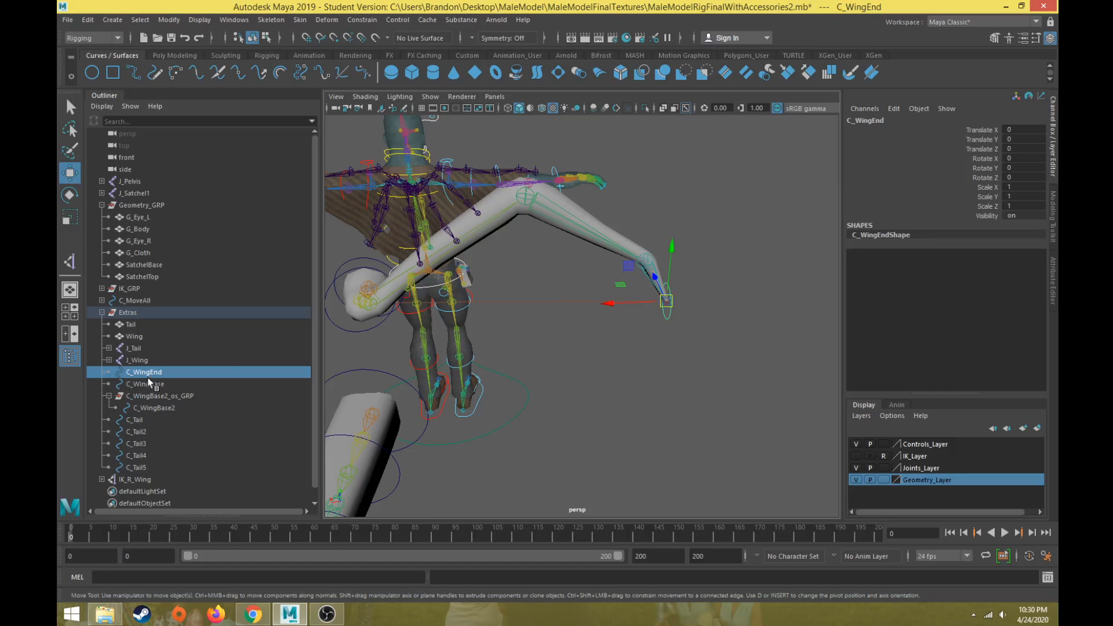
{"action": "left_click_drag", "start_coordinate": [673, 251], "coordinate": [609, 238]}
{"action": "key", "text": "ctrl+z"}
{"action": "left_click_drag", "start_coordinate": [535, 313], "coordinate": [603, 312], "text": "alt"}
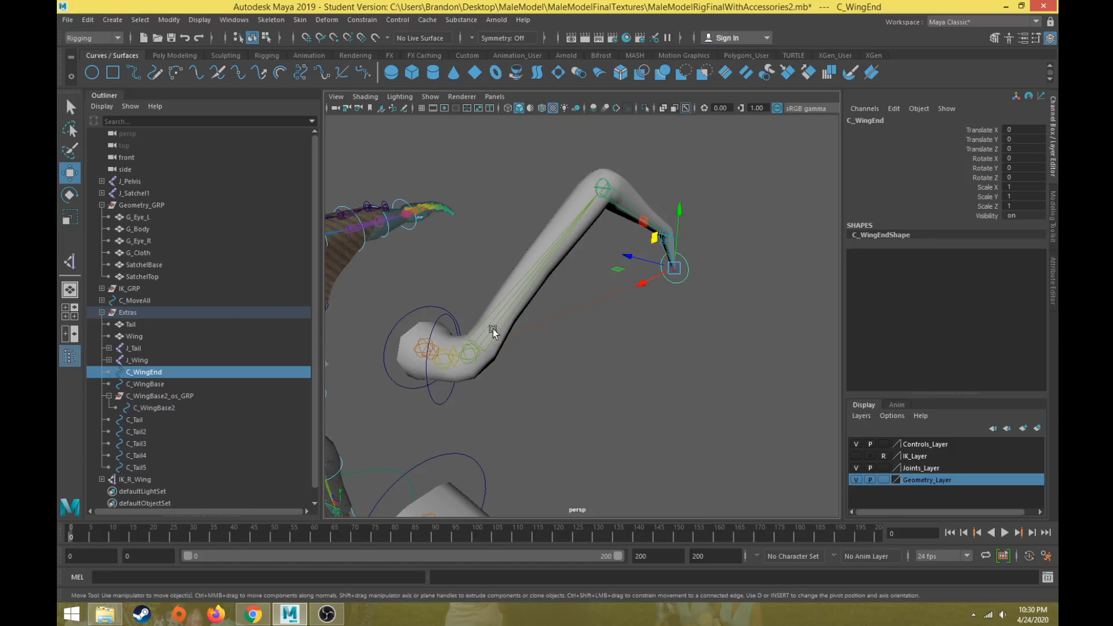
Test-move the C_WingBase control against the wing's IK setup and undo the move.
{"action": "left_click", "coordinate": [432, 307]}
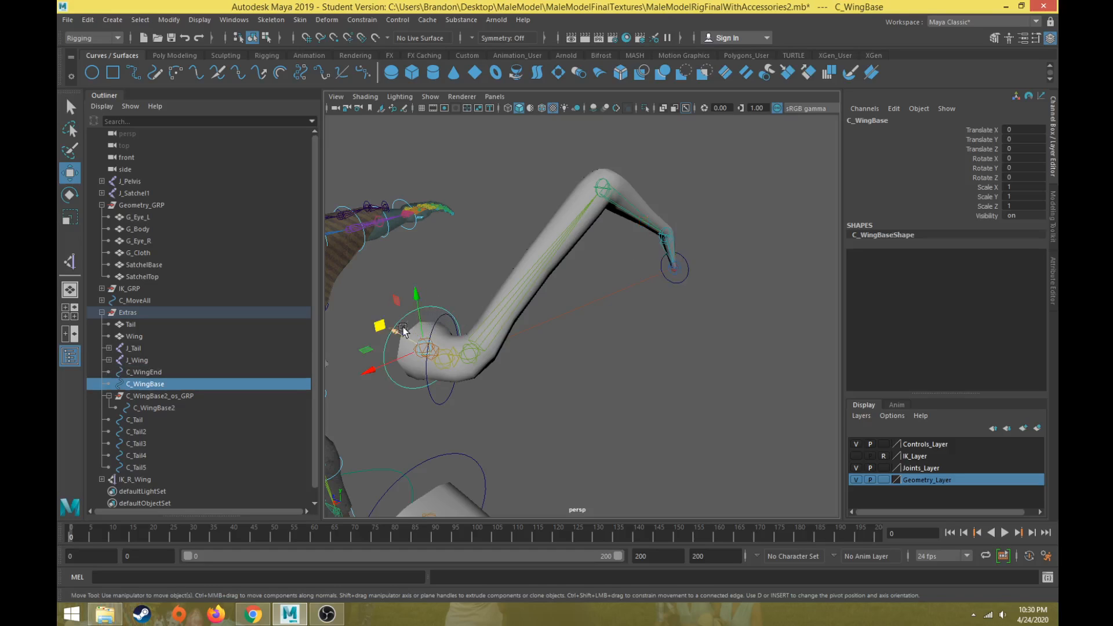
{"action": "left_click_drag", "start_coordinate": [380, 326], "coordinate": [432, 327]}
{"action": "key", "text": "ctrl+z"}
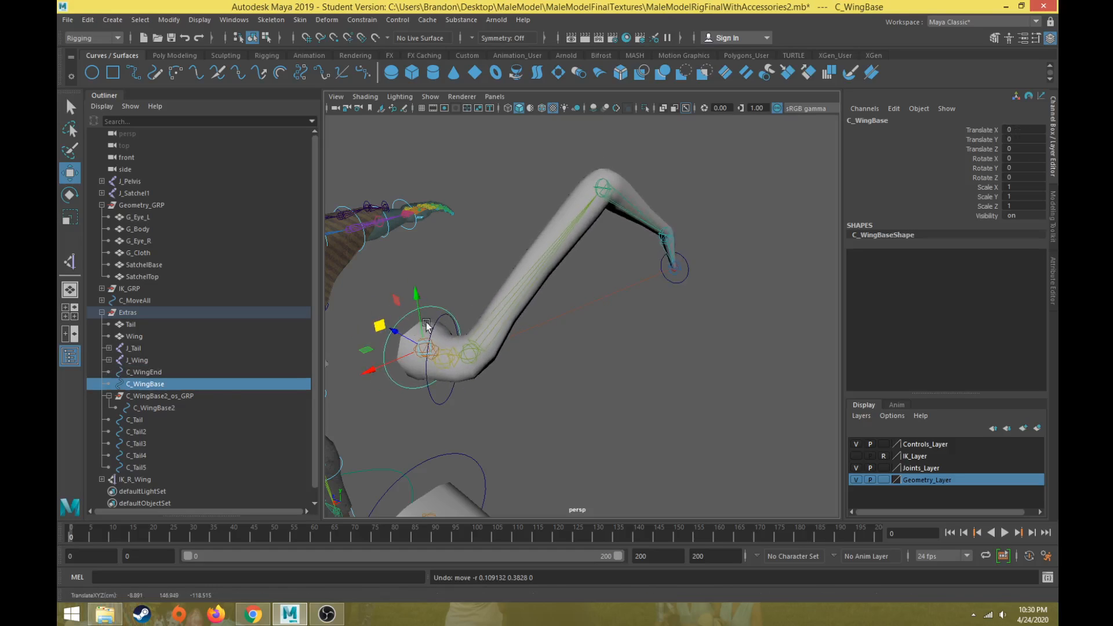
Parent the C_WingBase2_os_GRP group under the C_WingBase control.
{"action": "left_click", "coordinate": [136, 396]}
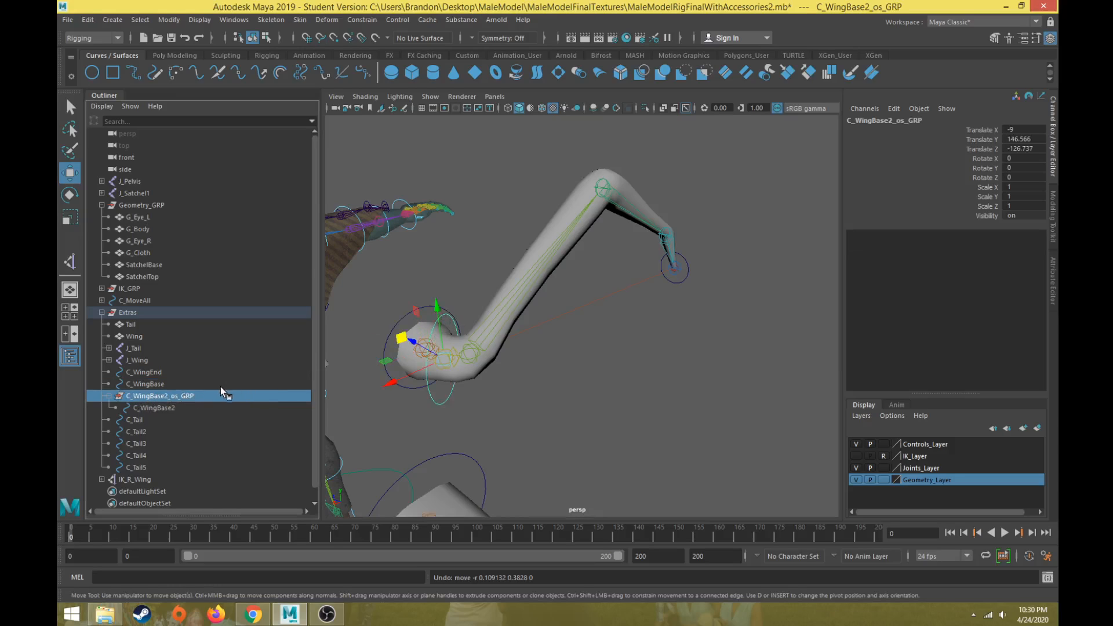
{"action": "left_click", "coordinate": [162, 384], "text": "ctrl"}
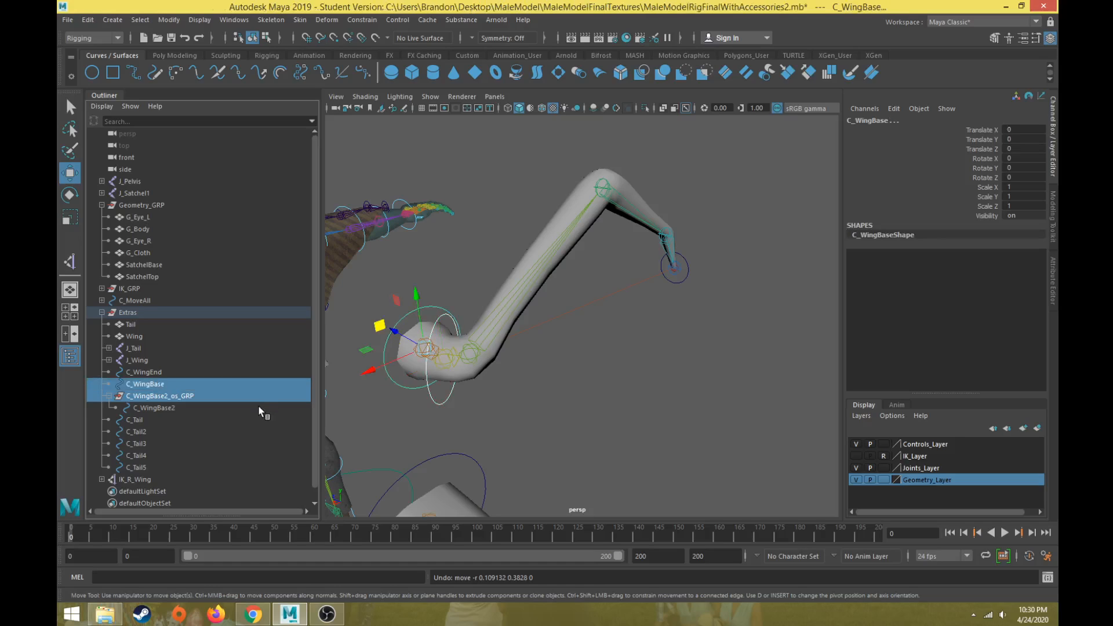
{"action": "key", "text": "p"}
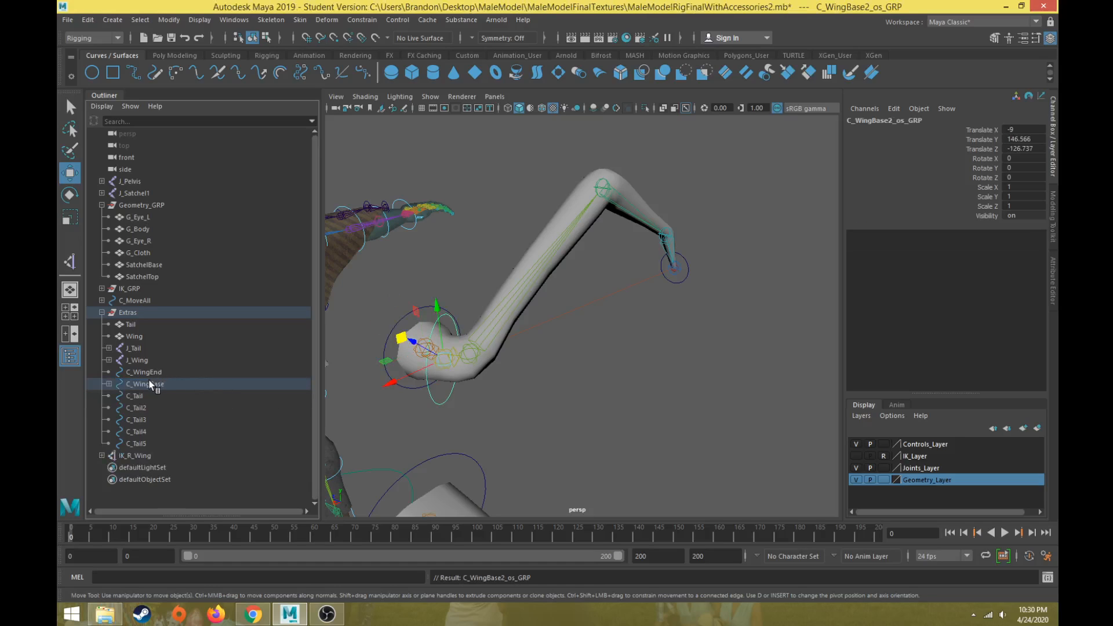
Test-move the C_WingBase and C_WingEnd controls and undo both moves.
{"action": "left_click", "coordinate": [148, 384]}
{"action": "mouse_move", "coordinate": [402, 338]}
{"action": "left_mouse_down"}
{"action": "mouse_move", "coordinate": [438, 325]}
{"action": "mouse_move", "coordinate": [401, 358]}
{"action": "mouse_move", "coordinate": [416, 326]}
{"action": "left_mouse_up"}
{"action": "key", "text": "ctrl+z"}
{"action": "left_click", "coordinate": [153, 372]}
{"action": "left_click_drag", "start_coordinate": [635, 322], "coordinate": [587, 255], "text": "alt"}
{"action": "key", "text": "ctrl+z"}
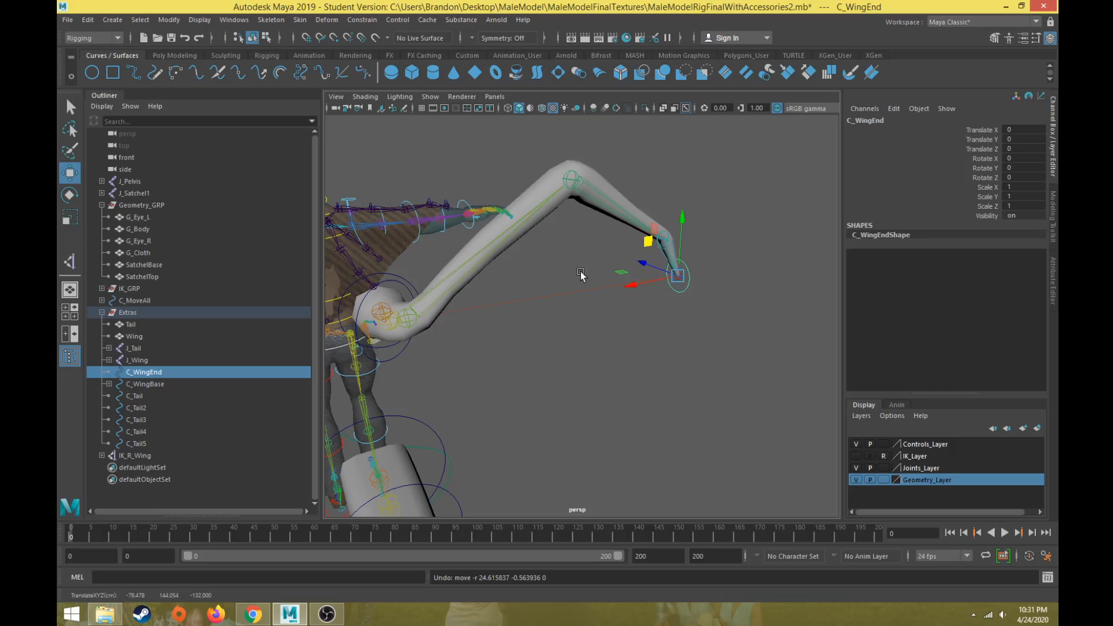
{"action": "scroll", "coordinate": [581, 276], "scroll_direction": "down", "scroll_amount": 3}
{"action": "left_click_drag", "start_coordinate": [560, 291], "coordinate": [570, 301], "text": "alt"}
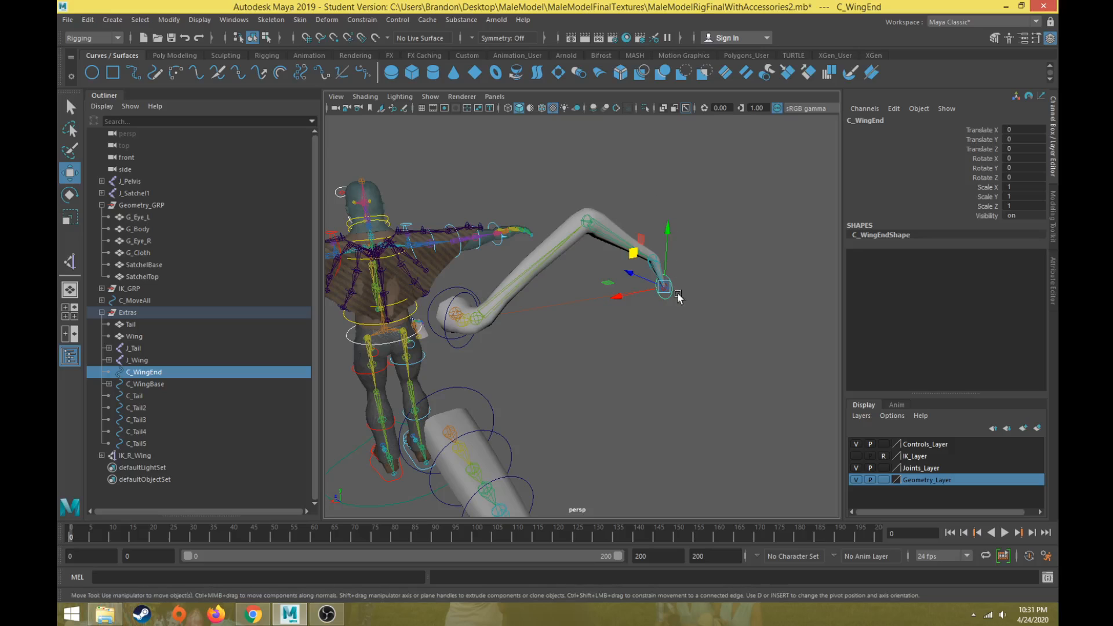
{"action": "scroll", "coordinate": [624, 408], "scroll_direction": "down", "scroll_amount": 2}
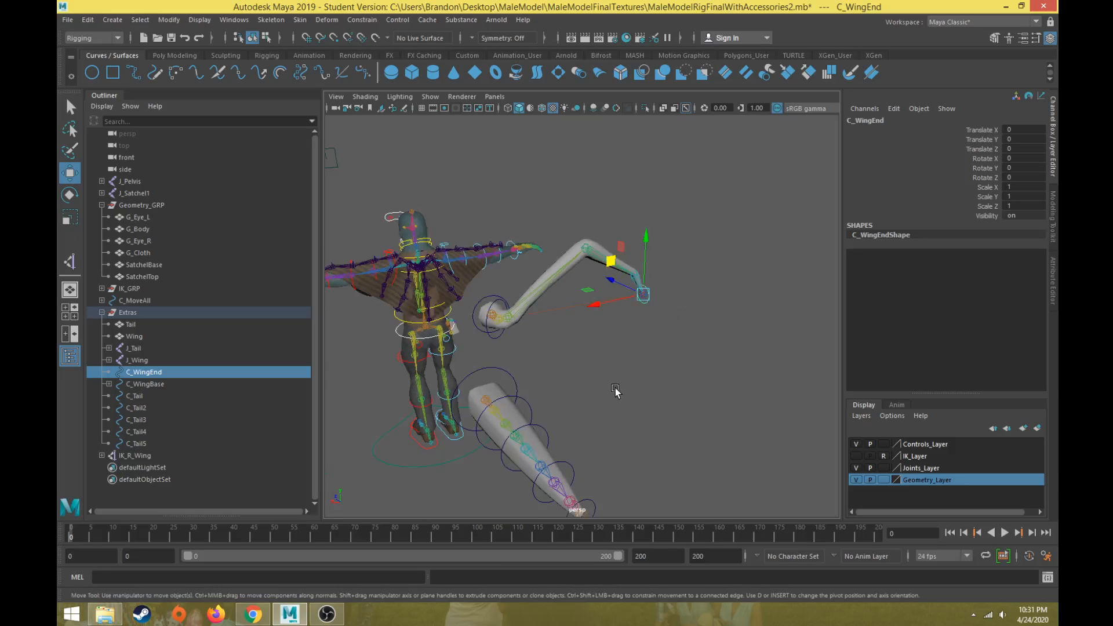
{"action": "left_click_drag", "start_coordinate": [614, 388], "coordinate": [616, 301], "text": "alt"}
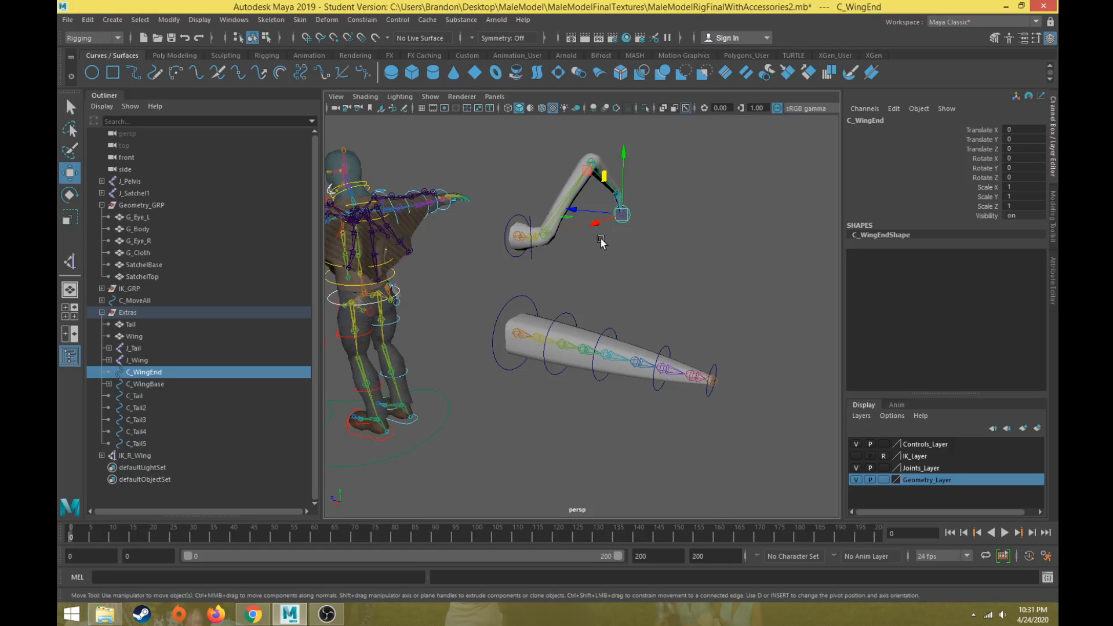
{"action": "mouse_move", "coordinate": [581, 300]}
{"action": "left_mouse_down", "text": "alt"}
{"action": "mouse_move", "coordinate": [595, 275]}
{"action": "mouse_move", "coordinate": [551, 280]}
{"action": "mouse_move", "coordinate": [572, 316]}
{"action": "left_mouse_up", "text": "alt"}
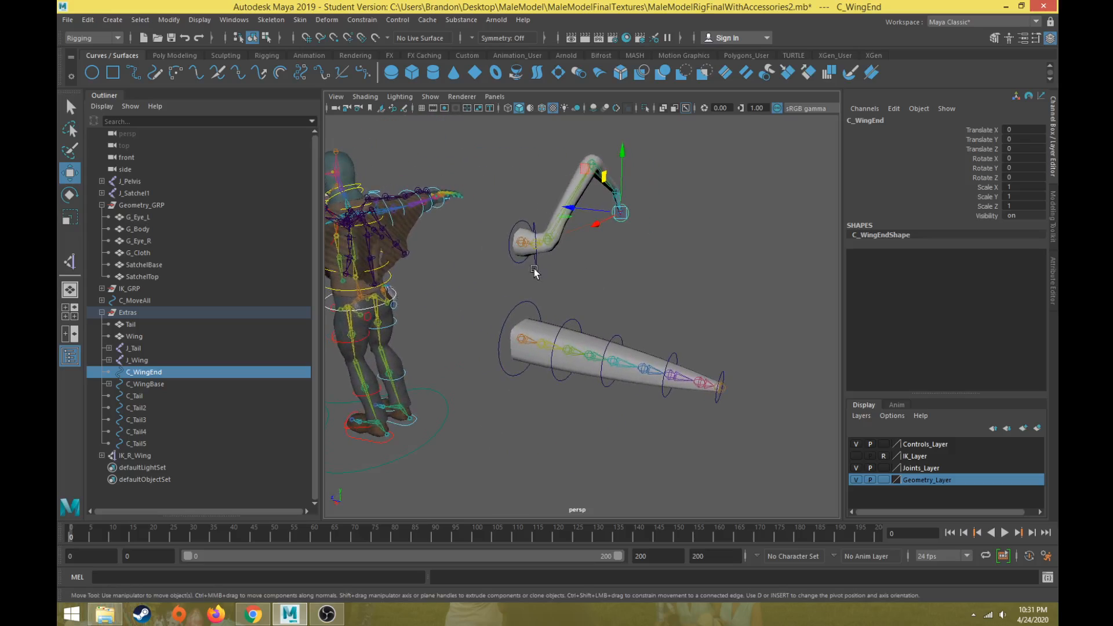
{"action": "left_click", "coordinate": [517, 225]}
{"action": "left_click", "coordinate": [517, 223]}
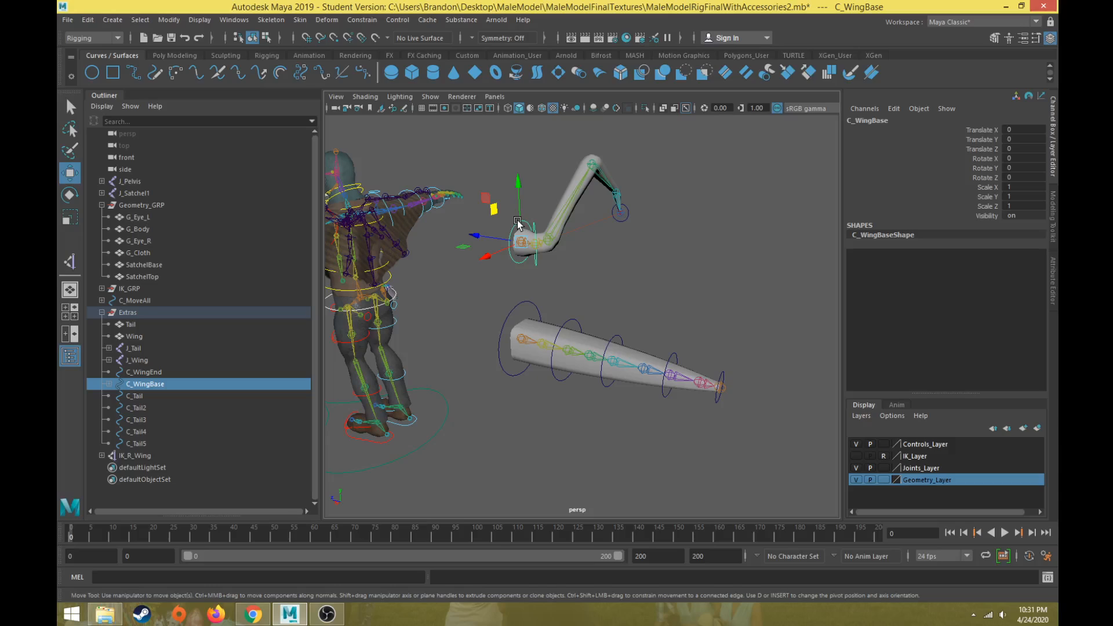
{"action": "left_click", "coordinate": [359, 227], "text": "shift"}
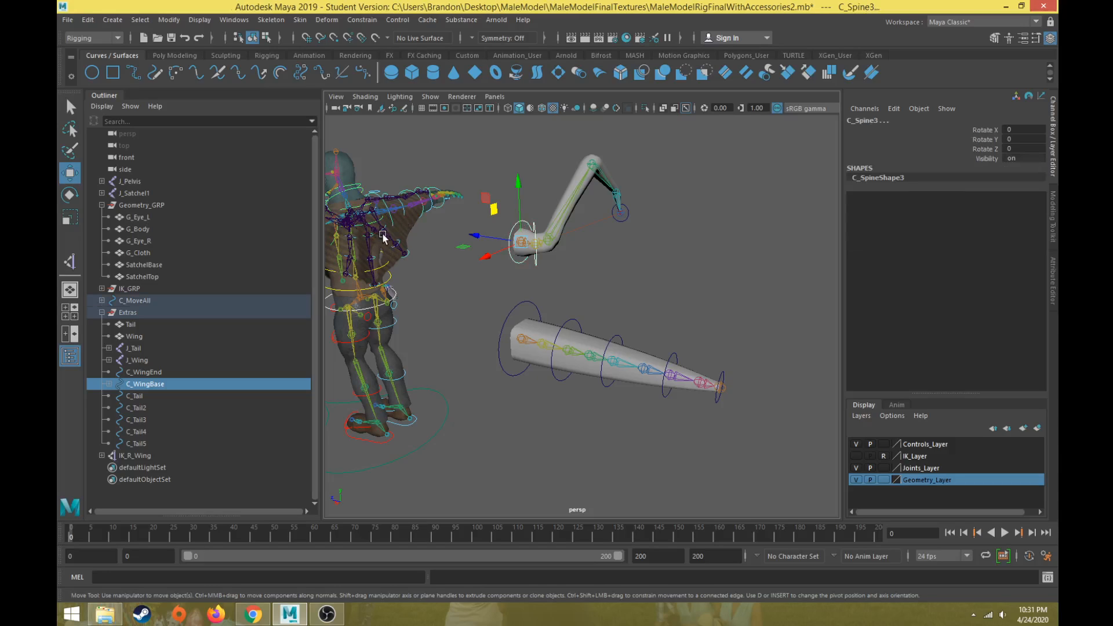
{"action": "left_click", "coordinate": [604, 292]}
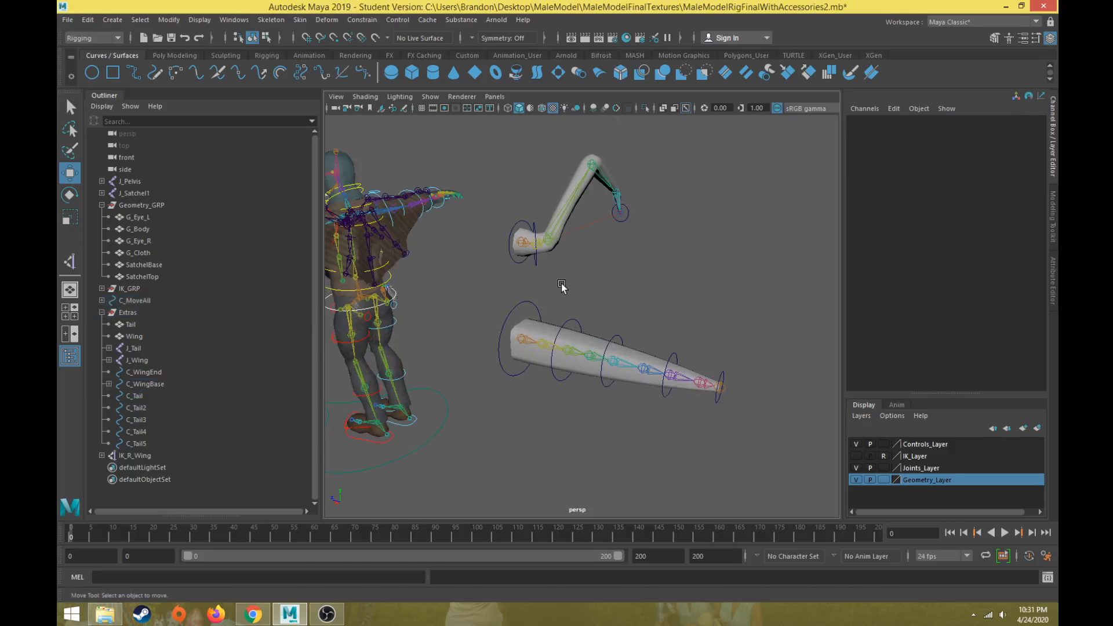
Create an IK handle from the tail's base joint to its tip joint.
{"action": "scroll", "coordinate": [565, 290], "scroll_direction": "up", "scroll_amount": 5}
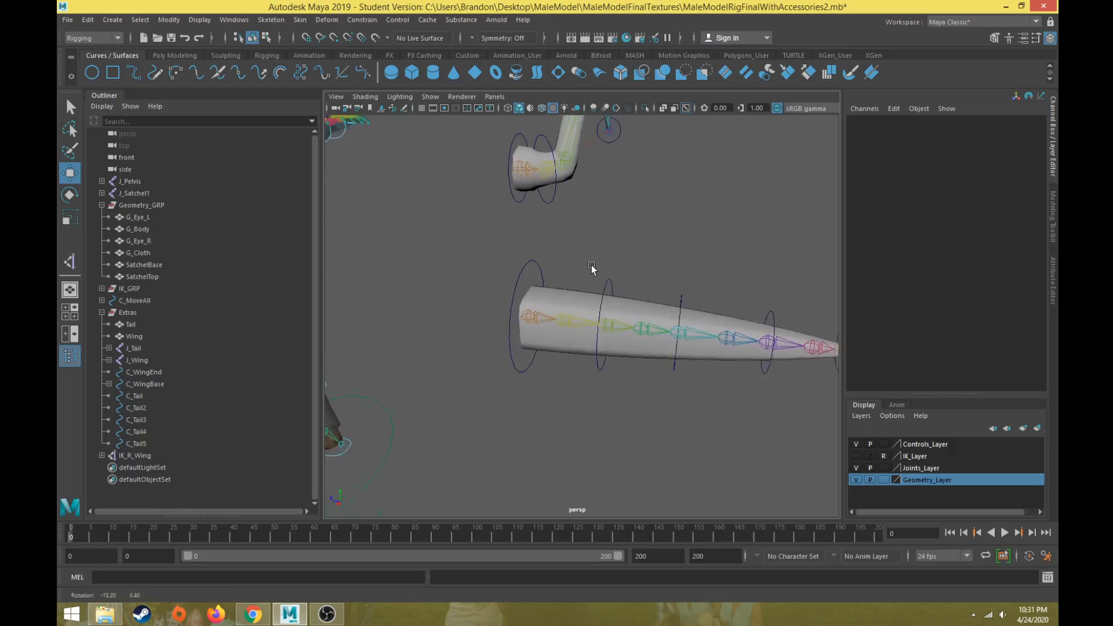
{"action": "middle_click_drag", "start_coordinate": [556, 273], "coordinate": [541, 269], "text": "alt"}
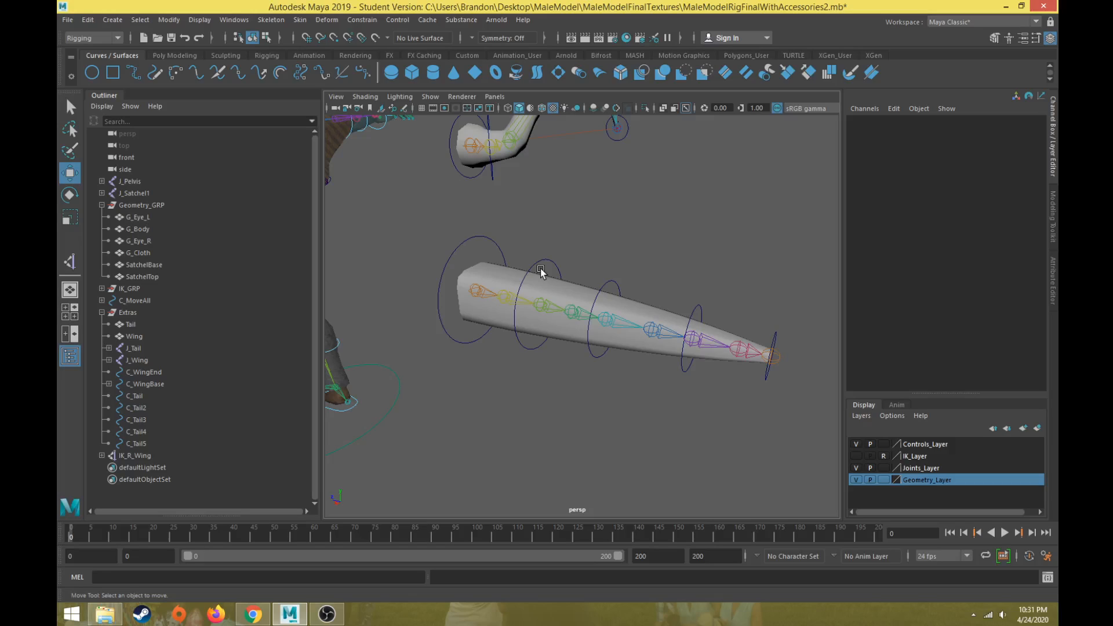
{"action": "scroll", "coordinate": [541, 268], "scroll_direction": "down", "scroll_amount": 2}
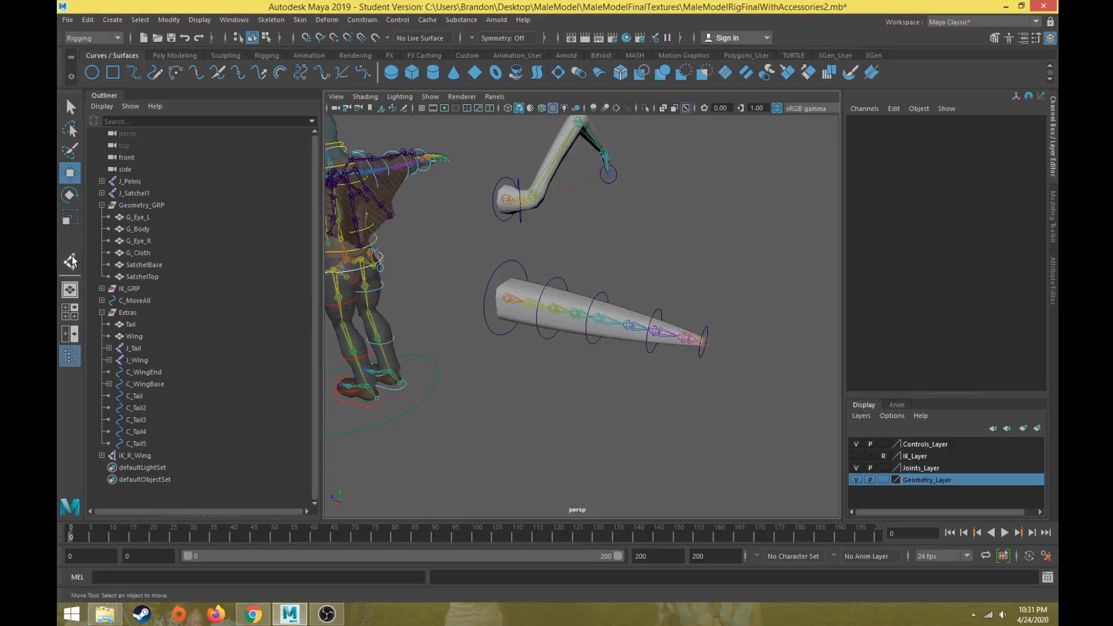
{"action": "left_click", "coordinate": [271, 19]}
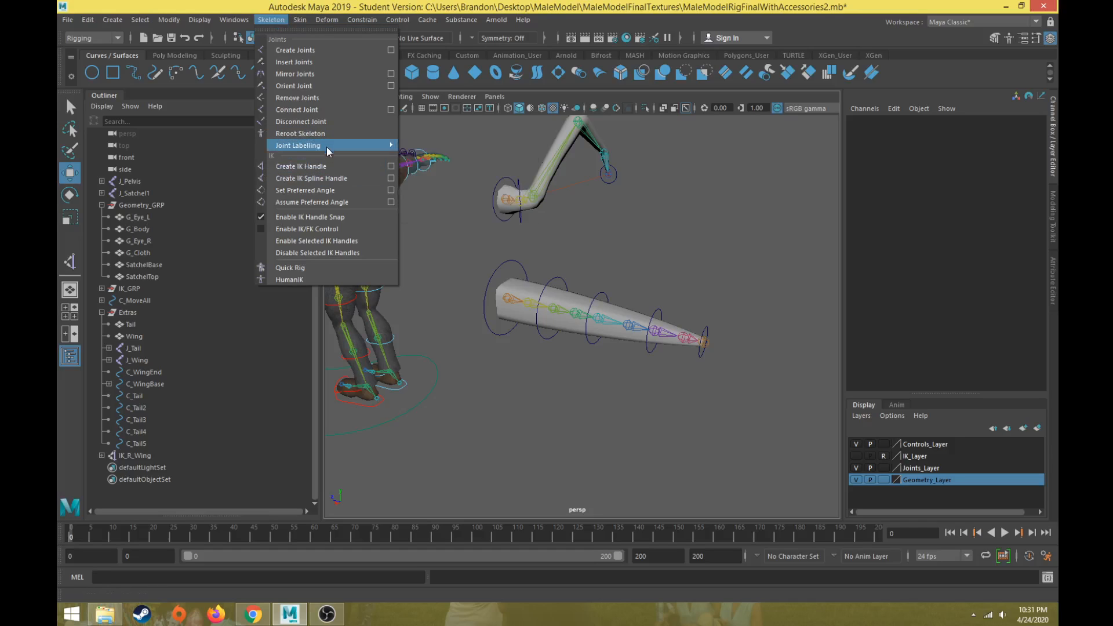
{"action": "left_click", "coordinate": [325, 168]}
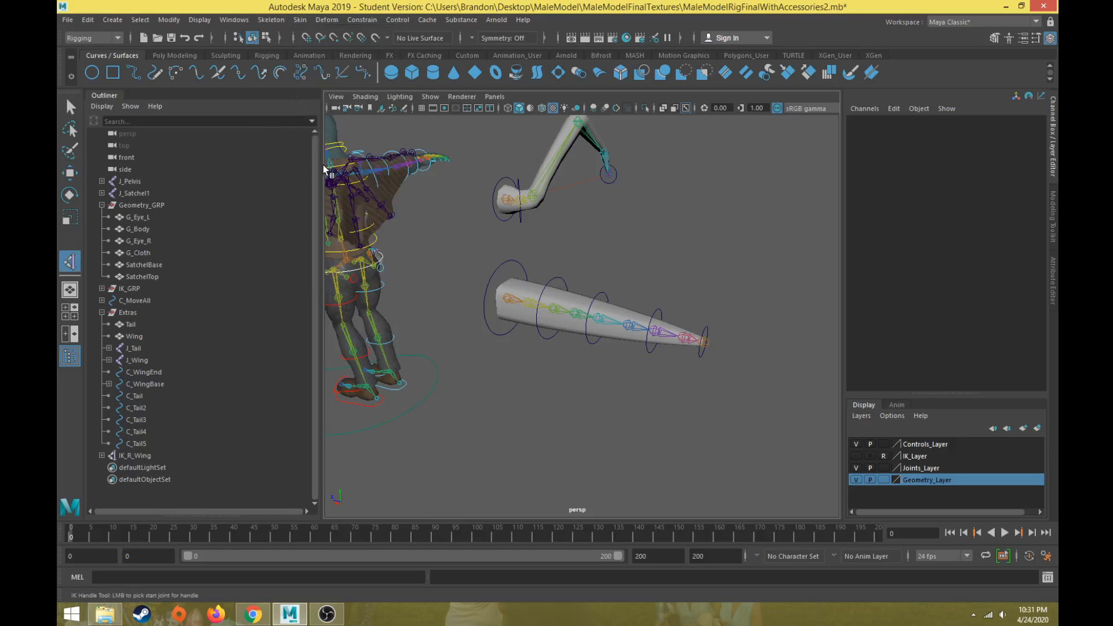
{"action": "scroll", "coordinate": [485, 314], "scroll_direction": "up", "scroll_amount": 3}
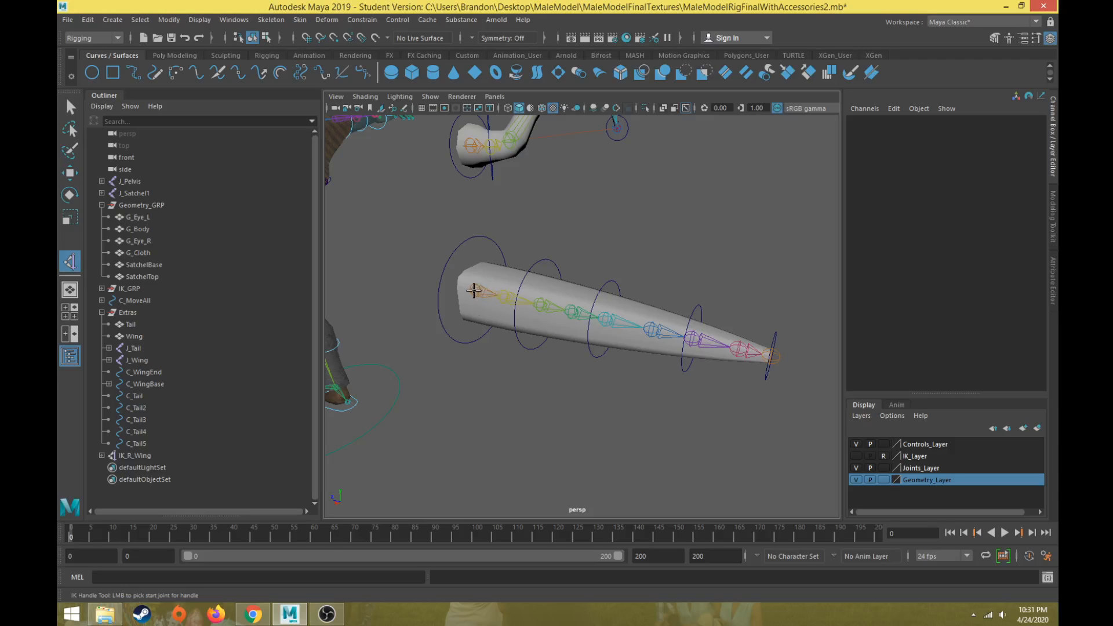
{"action": "left_click", "coordinate": [472, 291]}
{"action": "left_click", "coordinate": [775, 357]}
{"action": "key", "text": "w"}
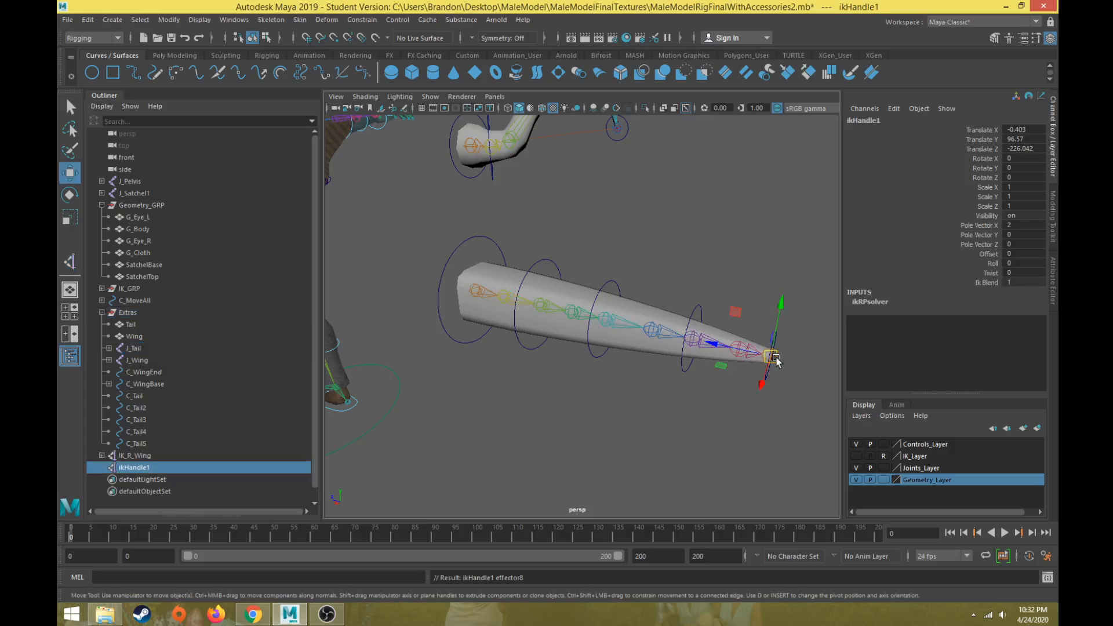
Test-move the tail's IK handle, undo the move and delete the handle.
{"action": "left_click_drag", "start_coordinate": [774, 355], "coordinate": [627, 204]}
{"action": "key", "text": "ctrl+z"}
{"action": "key", "text": "ctrl+z"}
{"action": "key", "text": "ctrl+z"}
{"action": "key", "text": "ctrl+z"}
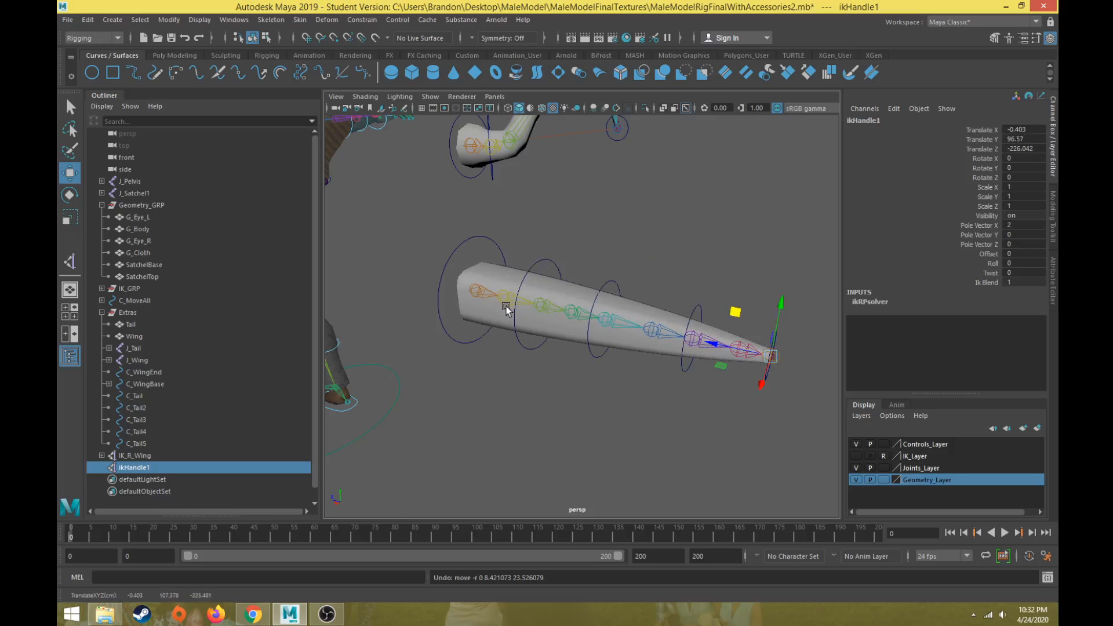
{"action": "key", "text": "Delete"}
Select the tail joints from J_Tail to J_Tail8 and rotate them together on X to curl the tail downward.
{"action": "left_click", "coordinate": [484, 302]}
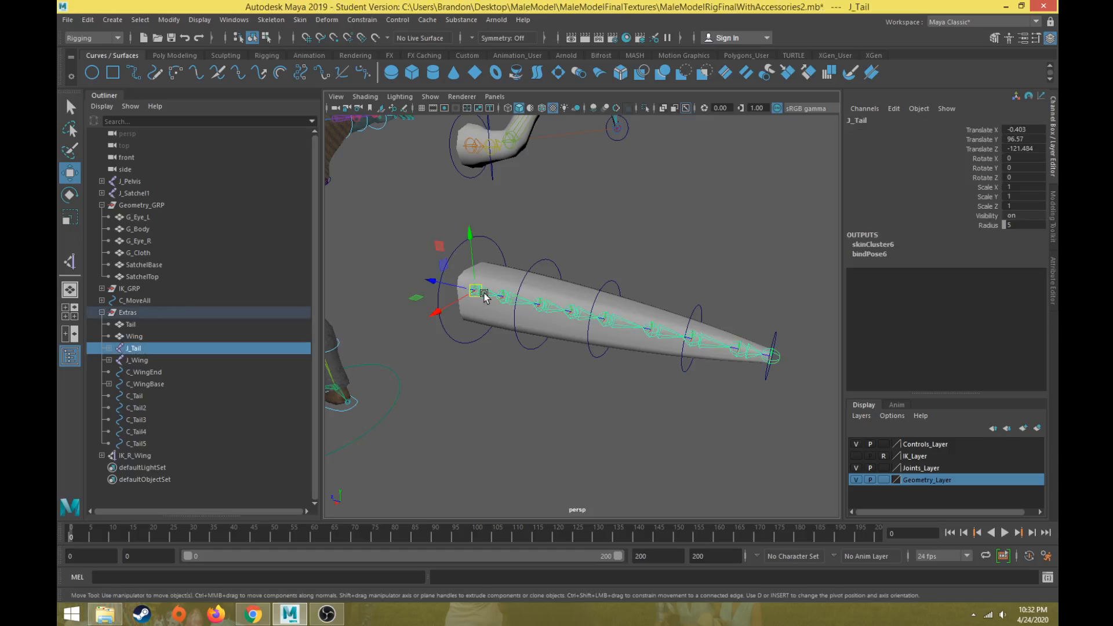
{"action": "key", "text": "q"}
{"action": "left_click", "coordinate": [541, 302], "text": "shift"}
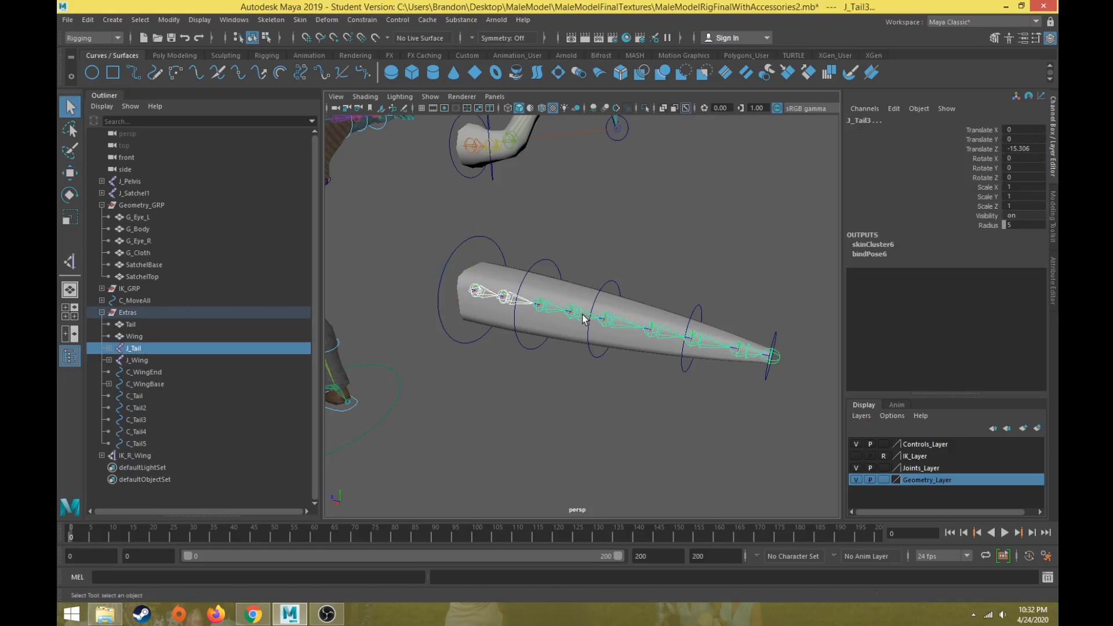
{"action": "left_click", "coordinate": [574, 311], "text": "shift"}
{"action": "left_click", "coordinate": [649, 329], "text": "shift"}
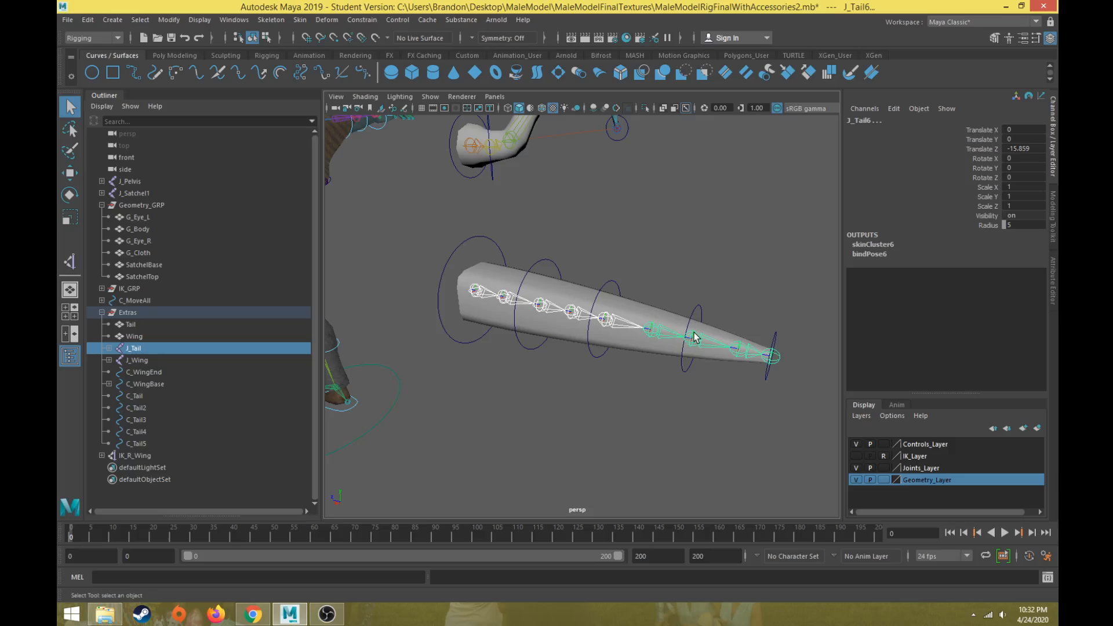
{"action": "left_click", "coordinate": [691, 337], "text": "shift"}
{"action": "left_click", "coordinate": [739, 348], "text": "shift"}
{"action": "key", "text": "e"}
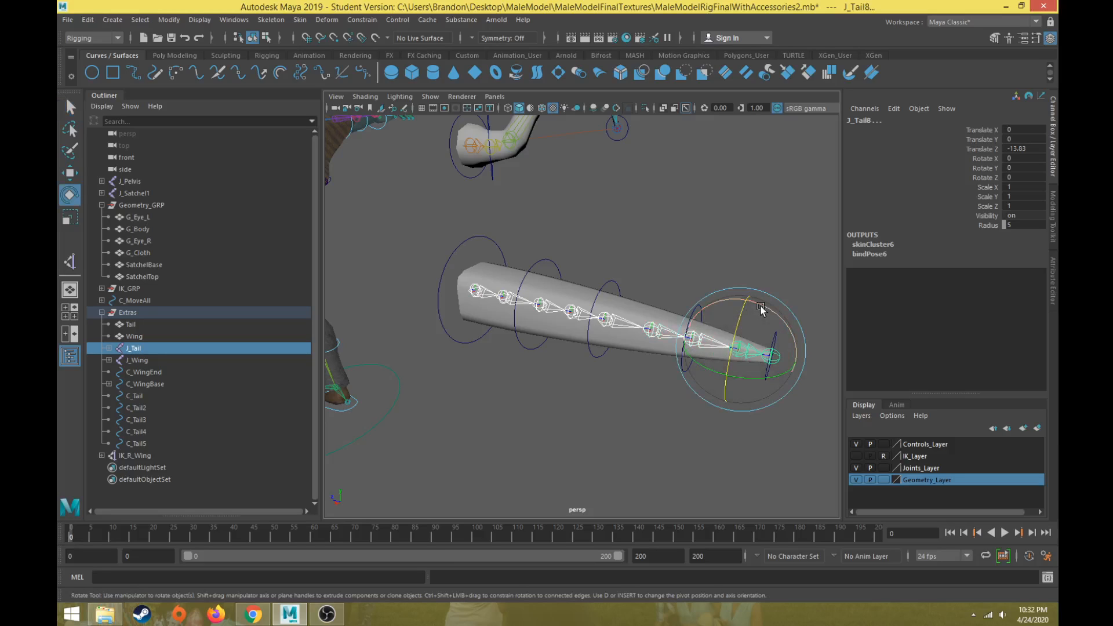
{"action": "left_click_drag", "start_coordinate": [719, 329], "coordinate": [629, 338]}
{"action": "middle_click_drag", "start_coordinate": [629, 338], "coordinate": [625, 261], "text": "alt"}
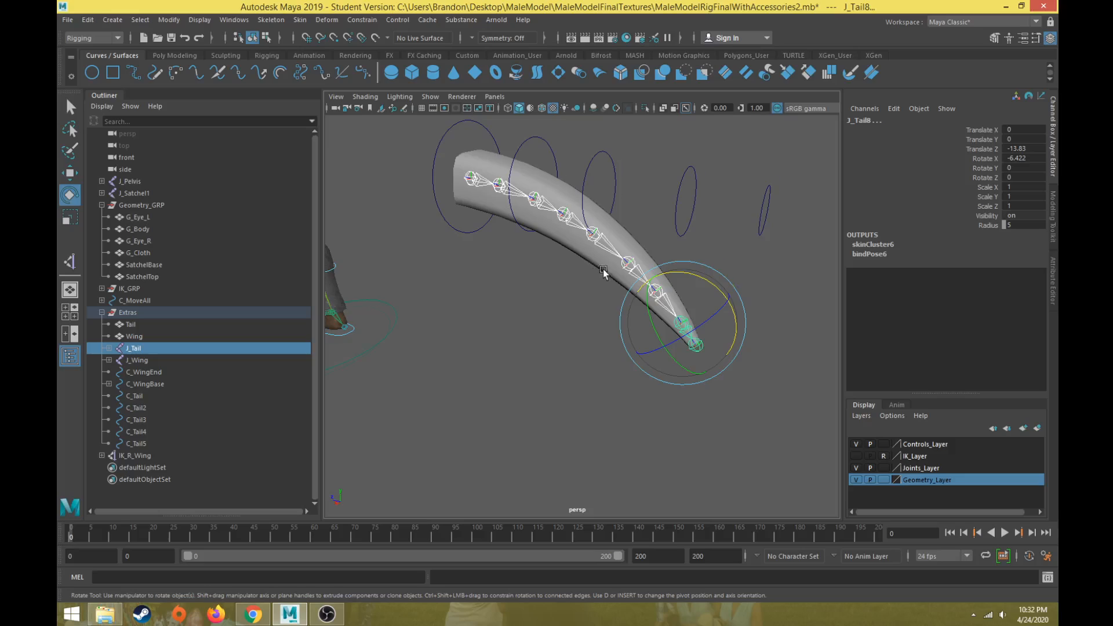
Create an IK handle from the base joint to the tip joint of the curled tail.
{"action": "left_click_drag", "start_coordinate": [602, 267], "coordinate": [608, 266], "text": "alt"}
{"action": "left_click", "coordinate": [69, 262]}
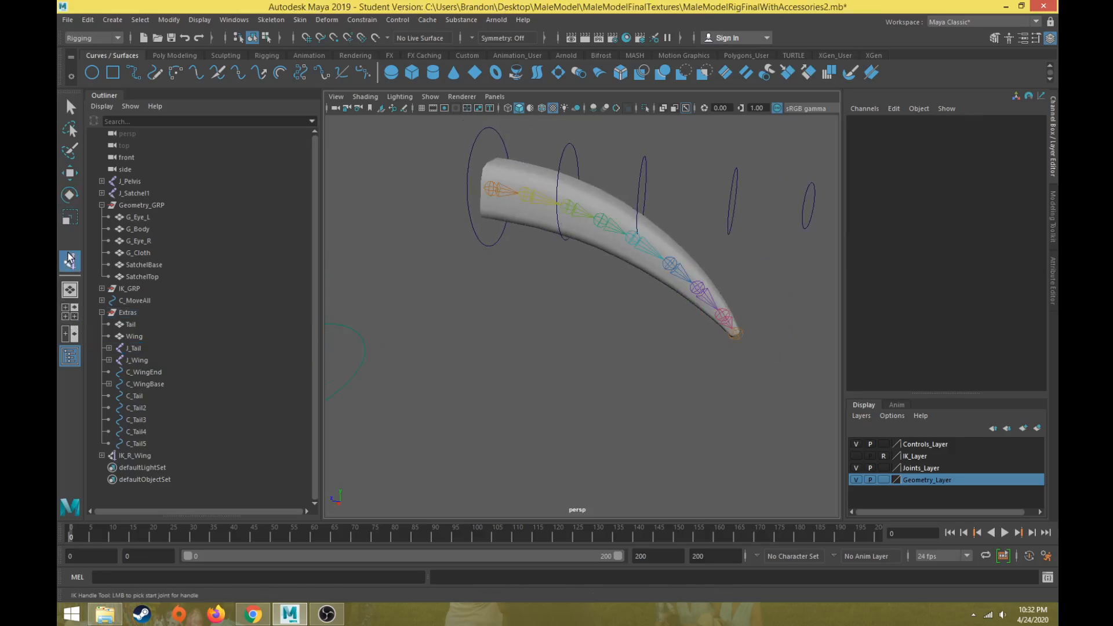
{"action": "left_click", "coordinate": [489, 188]}
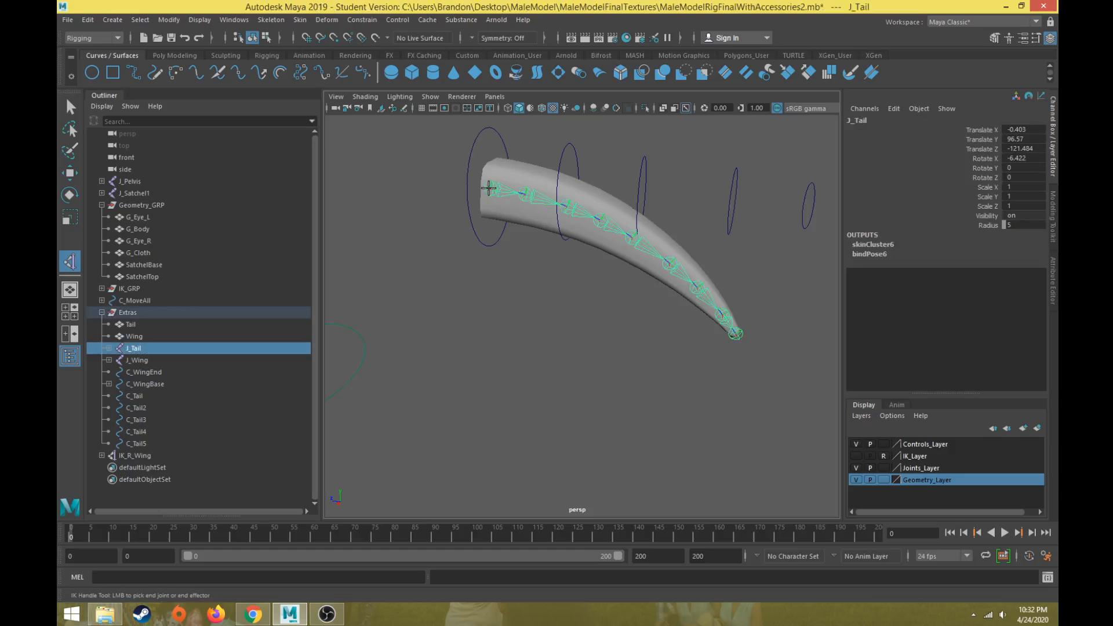
{"action": "left_click", "coordinate": [737, 336]}
{"action": "key", "text": "e"}
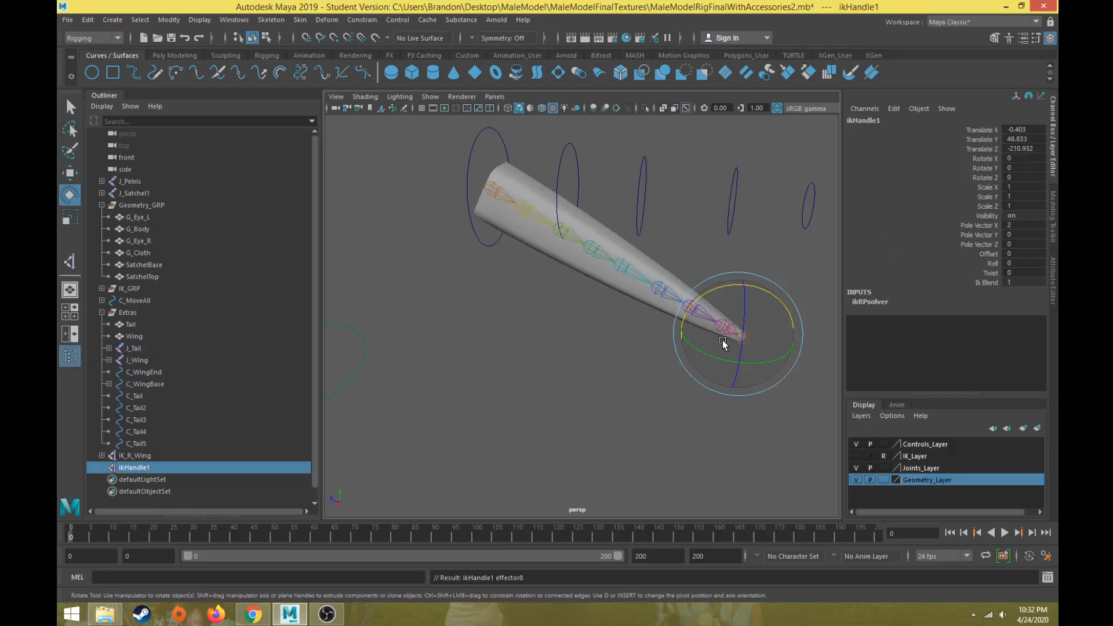
Test-move the curled tail's IK handle, then undo the move, the handle's creation and the joint rotation.
{"action": "key", "text": "w"}
{"action": "left_click_drag", "start_coordinate": [718, 322], "coordinate": [620, 320]}
{"action": "key", "text": "ctrl+z"}
{"action": "key", "text": "ctrl+z"}
{"action": "key", "text": "ctrl+z"}
{"action": "key", "text": "ctrl+z"}
{"action": "key", "text": "ctrl+z"}
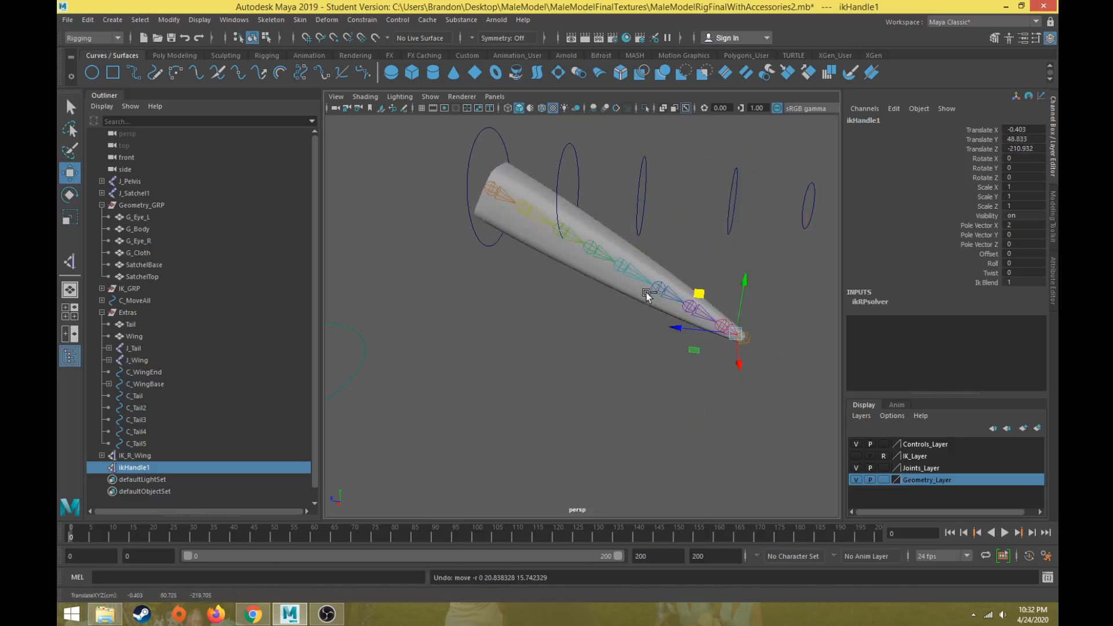
{"action": "key", "text": "ctrl+z"}
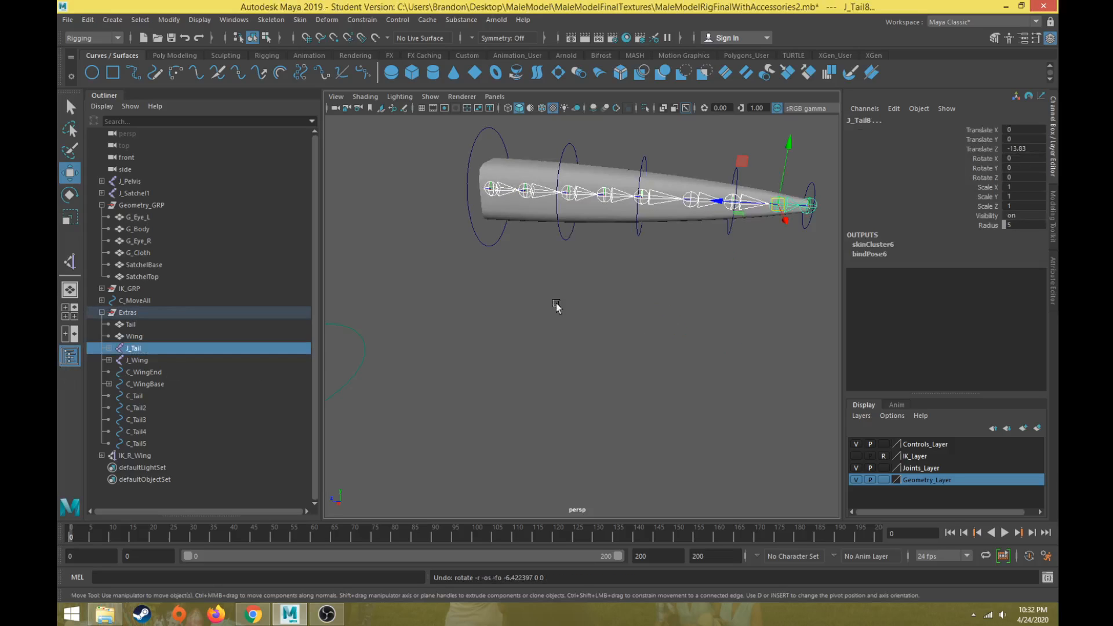
Test-move the C_Tail control at the tail's base and undo the move.
{"action": "left_click_drag", "start_coordinate": [680, 297], "coordinate": [596, 343], "text": "alt"}
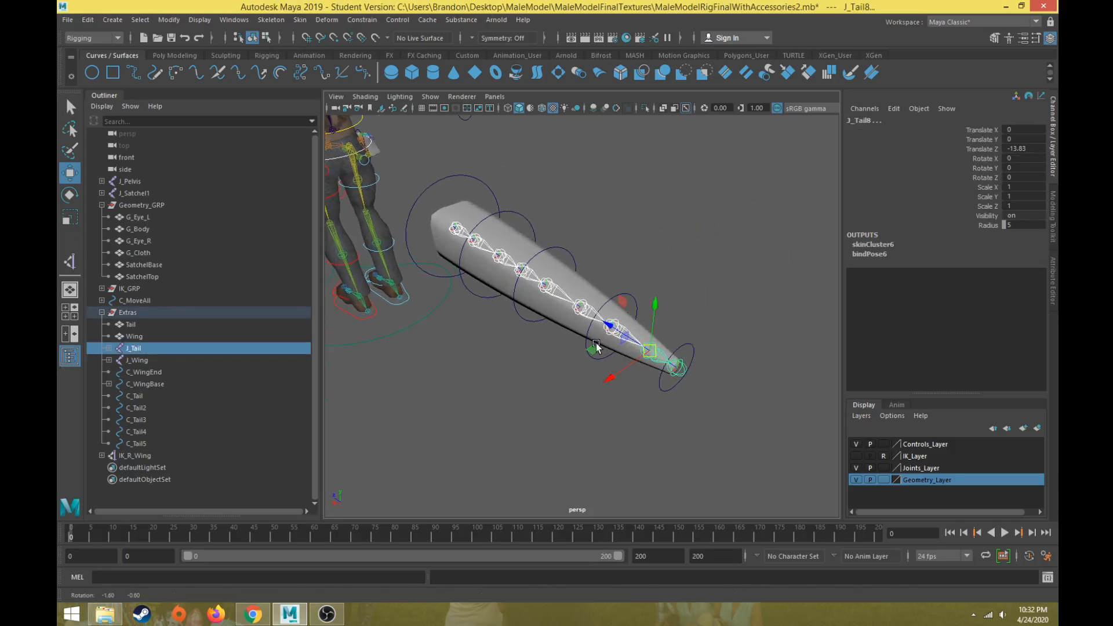
{"action": "left_click", "coordinate": [271, 19]}
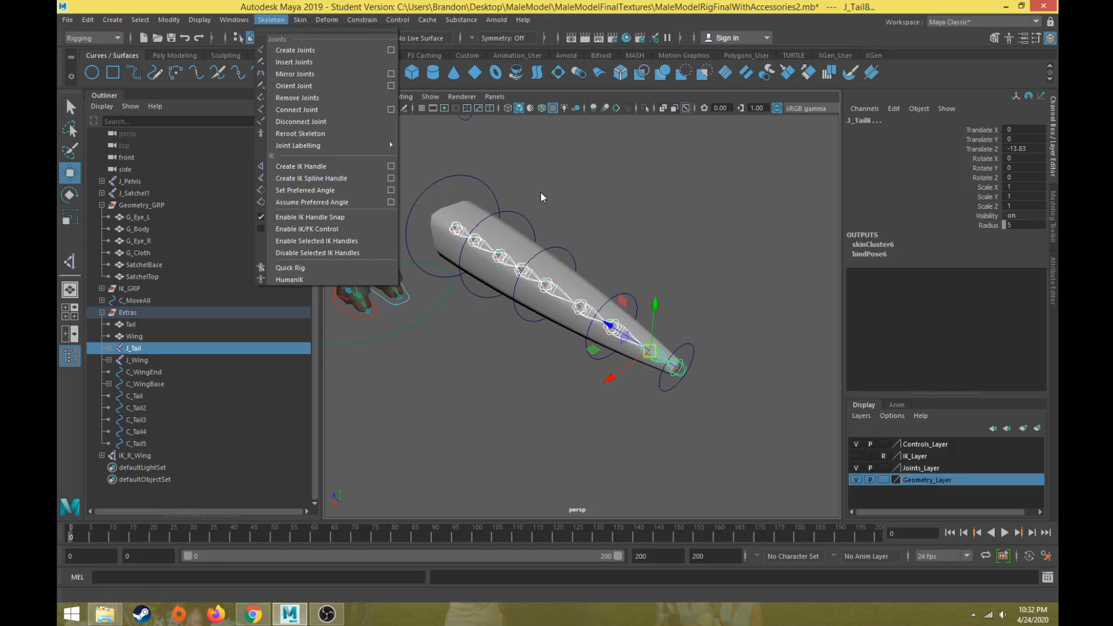
{"action": "left_click", "coordinate": [581, 207]}
{"action": "left_click", "coordinate": [471, 179]}
{"action": "left_click_drag", "start_coordinate": [473, 185], "coordinate": [520, 194], "text": "alt"}
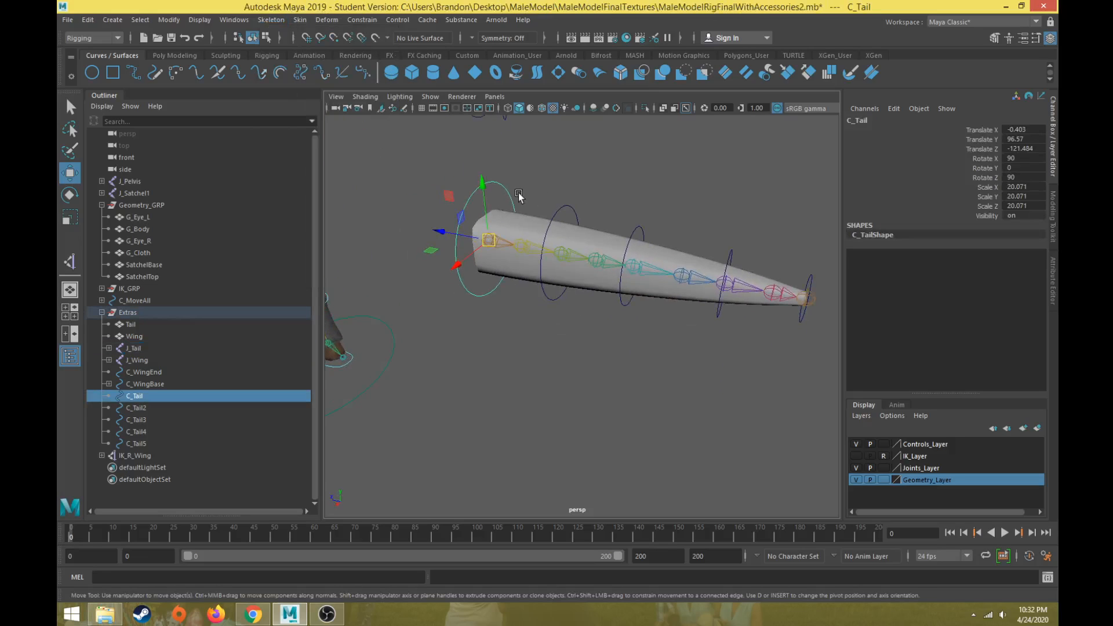
{"action": "left_click_drag", "start_coordinate": [492, 244], "coordinate": [500, 204]}
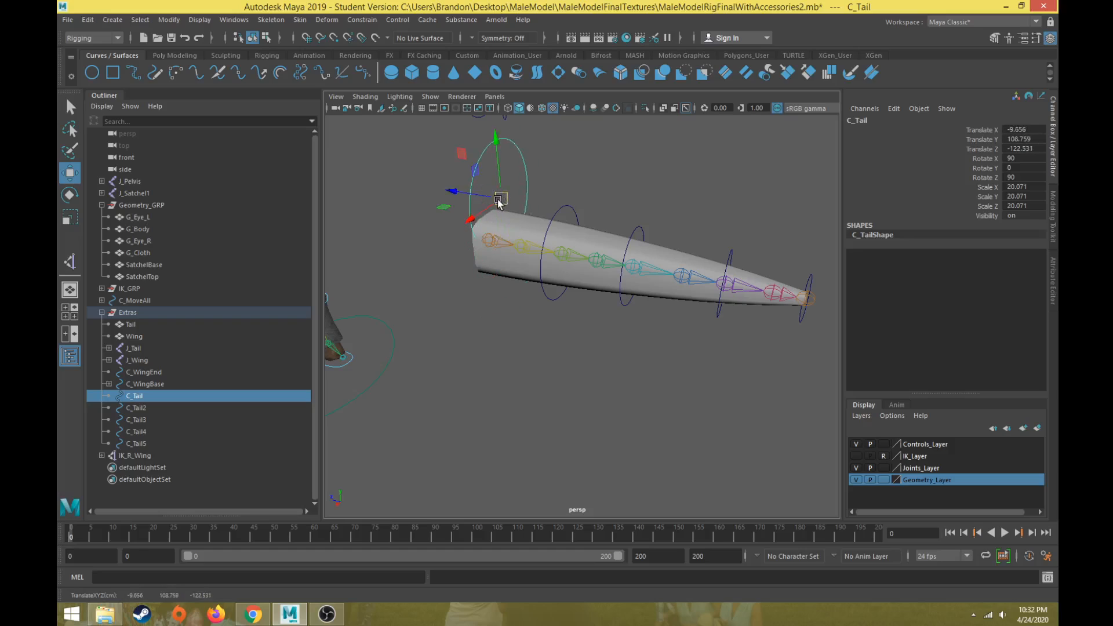
{"action": "key", "text": "ctrl+z"}
Delete the construction history of the five tail controls, C_Tail through C_Tail5.
{"action": "left_click", "coordinate": [571, 216], "text": "shift"}
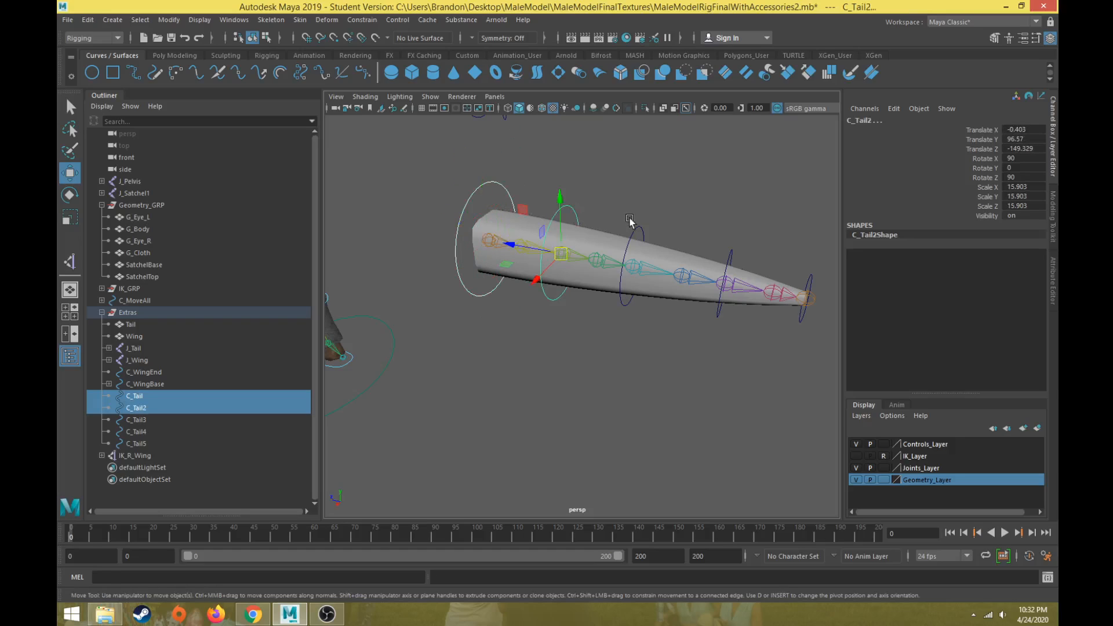
{"action": "left_click", "coordinate": [646, 235], "text": "shift"}
{"action": "left_click", "coordinate": [731, 249], "text": "shift"}
{"action": "left_click", "coordinate": [807, 279], "text": "shift"}
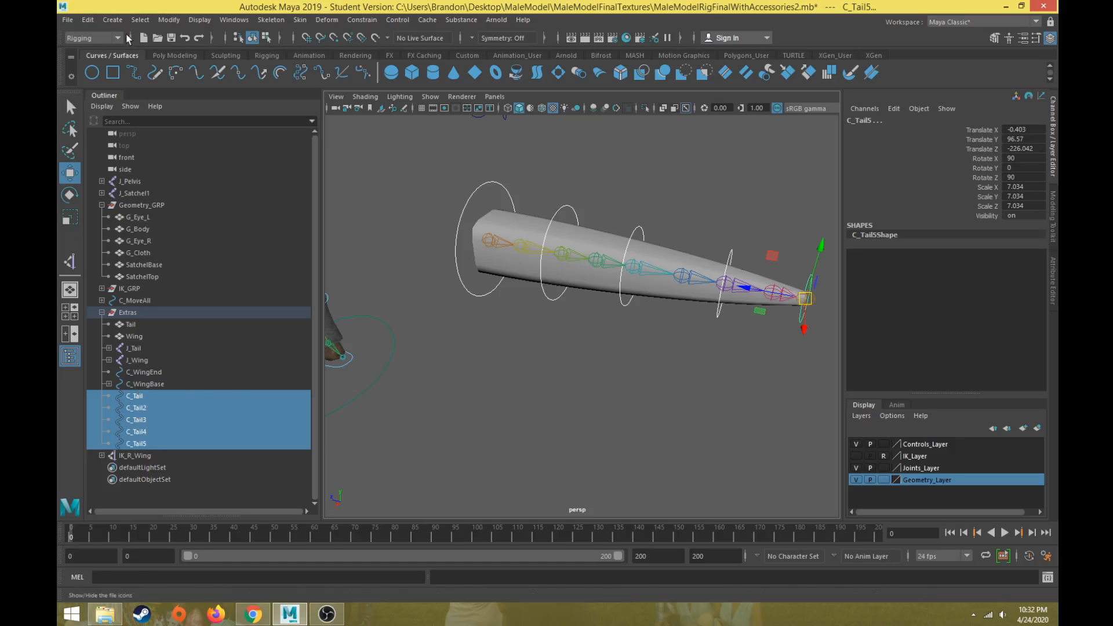
{"action": "left_click", "coordinate": [87, 19]}
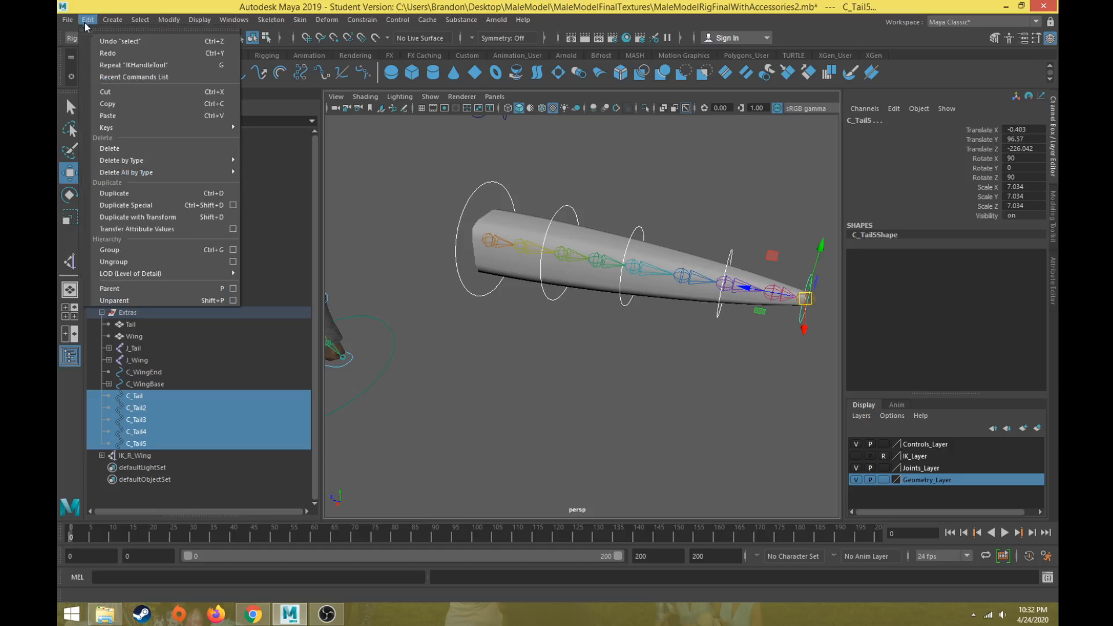
{"action": "mouse_move", "coordinate": [173, 162]}
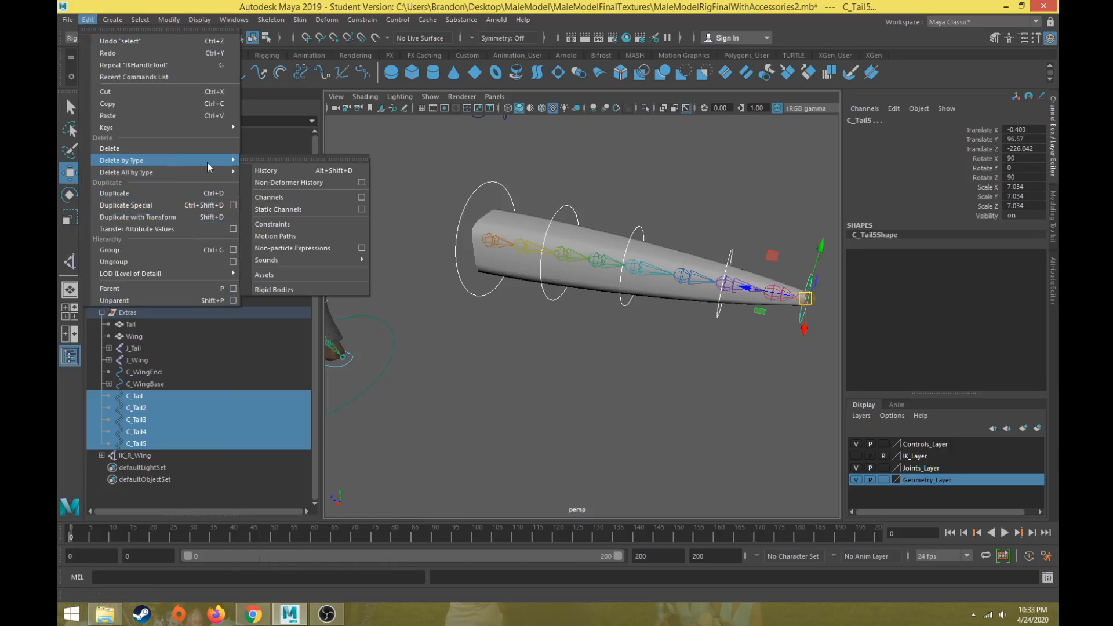
{"action": "left_click", "coordinate": [272, 171]}
Freeze the transformations of the five tail controls, C_Tail through C_Tail5.
{"action": "left_click", "coordinate": [169, 19]}
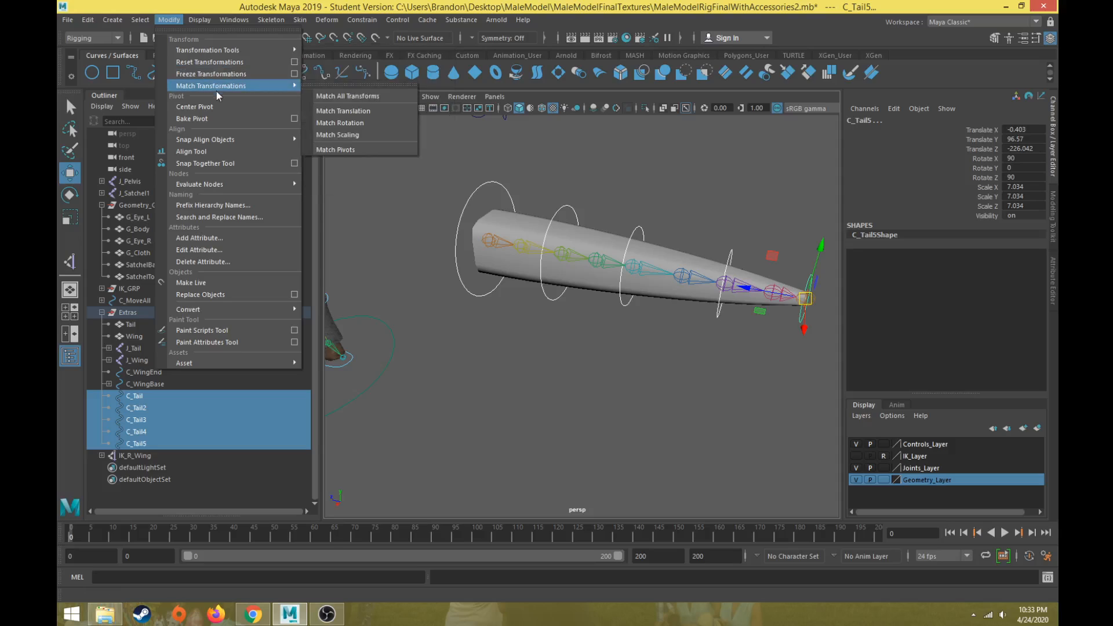
{"action": "left_click", "coordinate": [224, 74]}
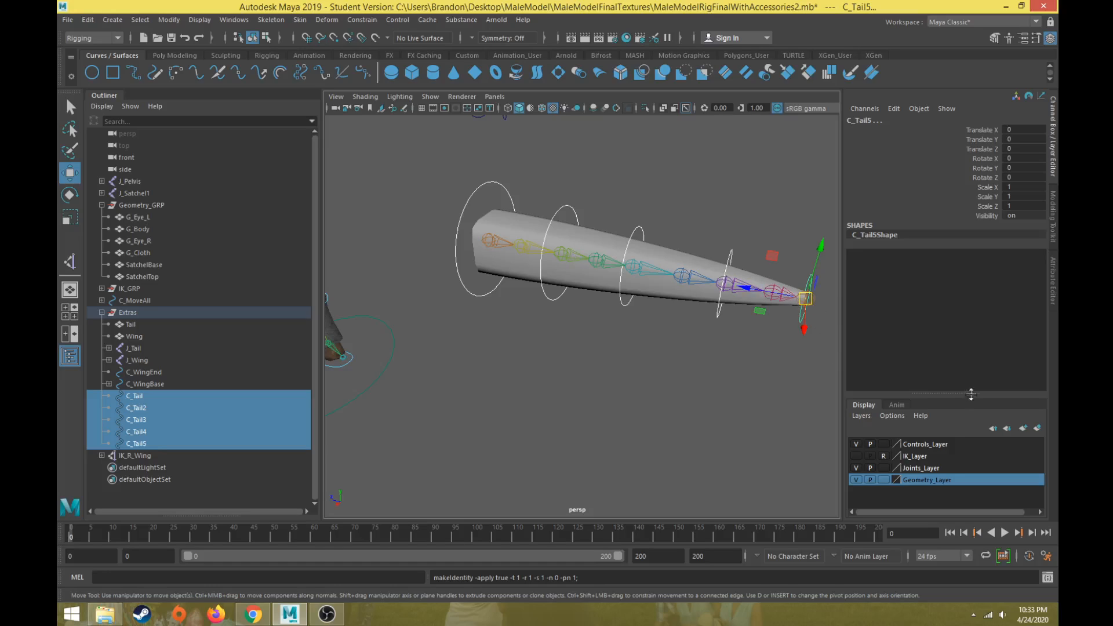
{"action": "scroll", "coordinate": [684, 346], "scroll_direction": "down", "scroll_amount": 3}
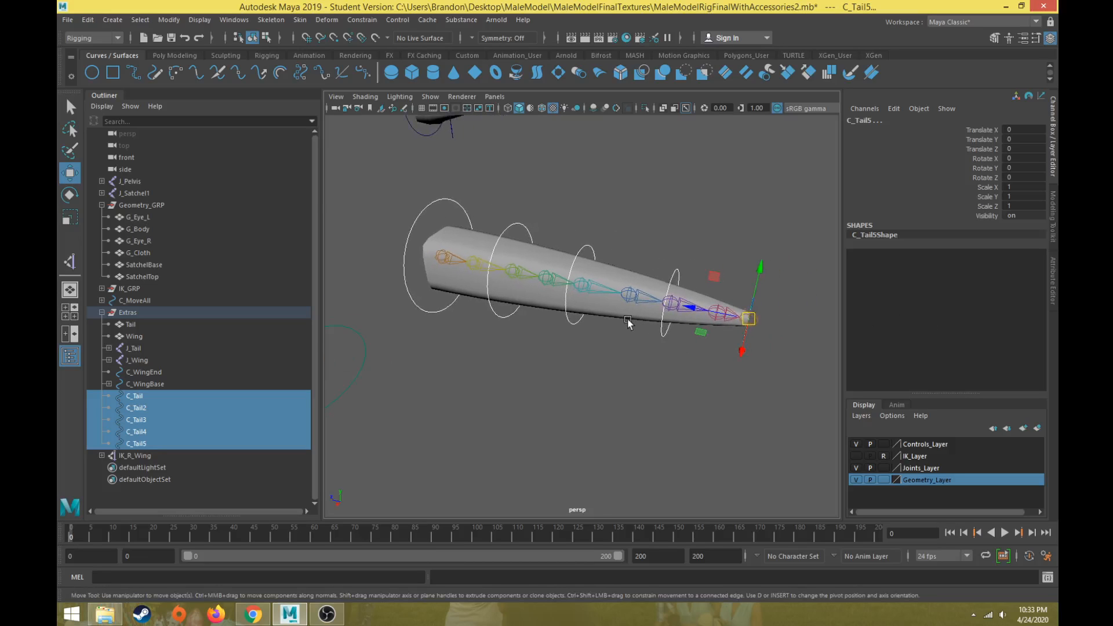
{"action": "scroll", "coordinate": [628, 320], "scroll_direction": "up", "scroll_amount": 3}
Orient-constrain the tail's base joint J_Tail to the C_Tail control.
{"action": "mouse_move", "coordinate": [611, 324]}
{"action": "left_mouse_down", "text": "alt"}
{"action": "mouse_move", "coordinate": [646, 326]}
{"action": "mouse_move", "coordinate": [603, 324]}
{"action": "left_mouse_up", "text": "alt"}
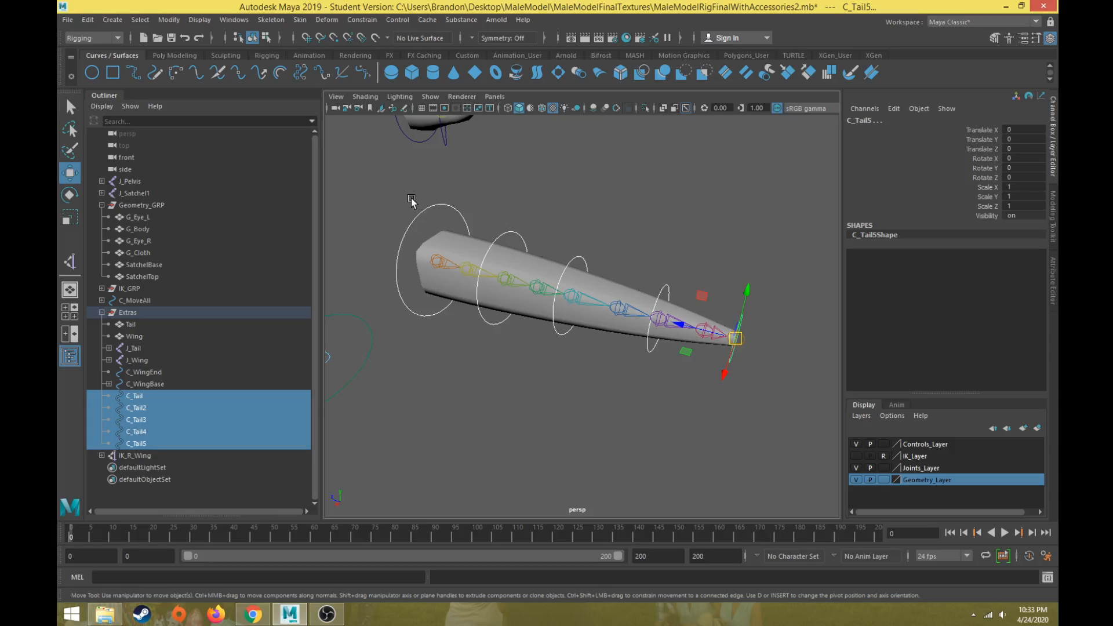
{"action": "left_click_drag", "start_coordinate": [437, 211], "coordinate": [440, 242]}
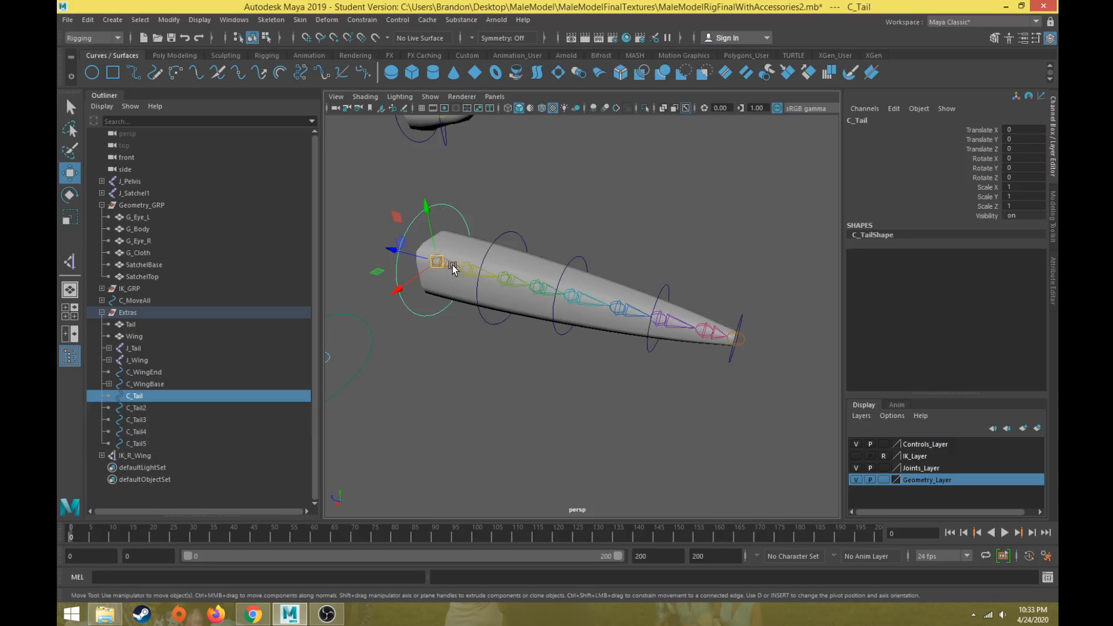
{"action": "key", "text": "q"}
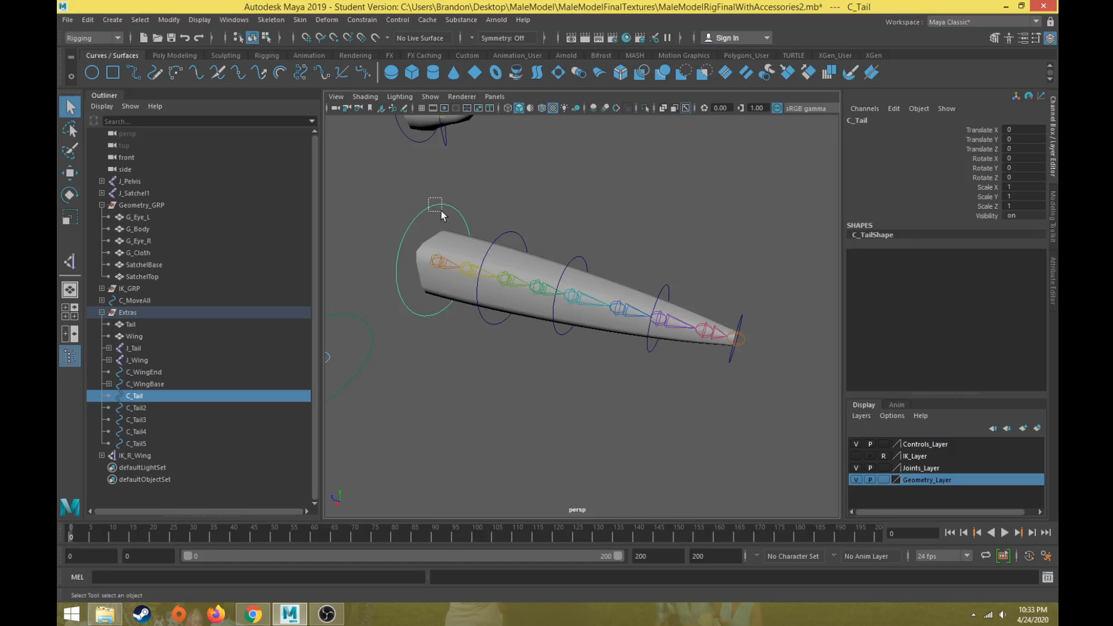
{"action": "left_click", "coordinate": [439, 263], "text": "shift"}
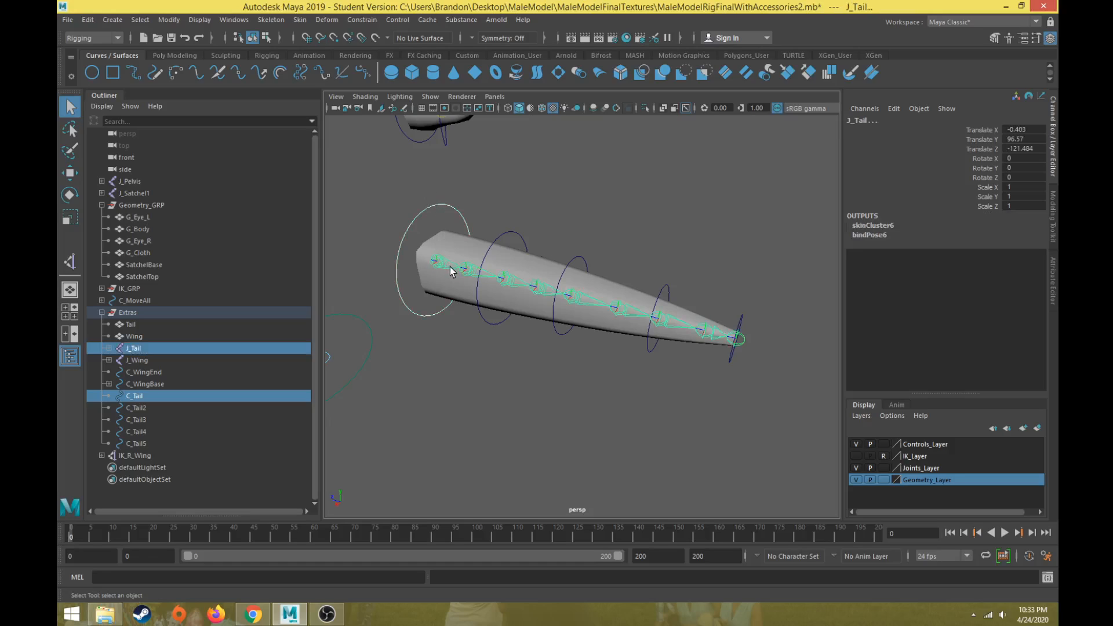
{"action": "left_click", "coordinate": [361, 20]}
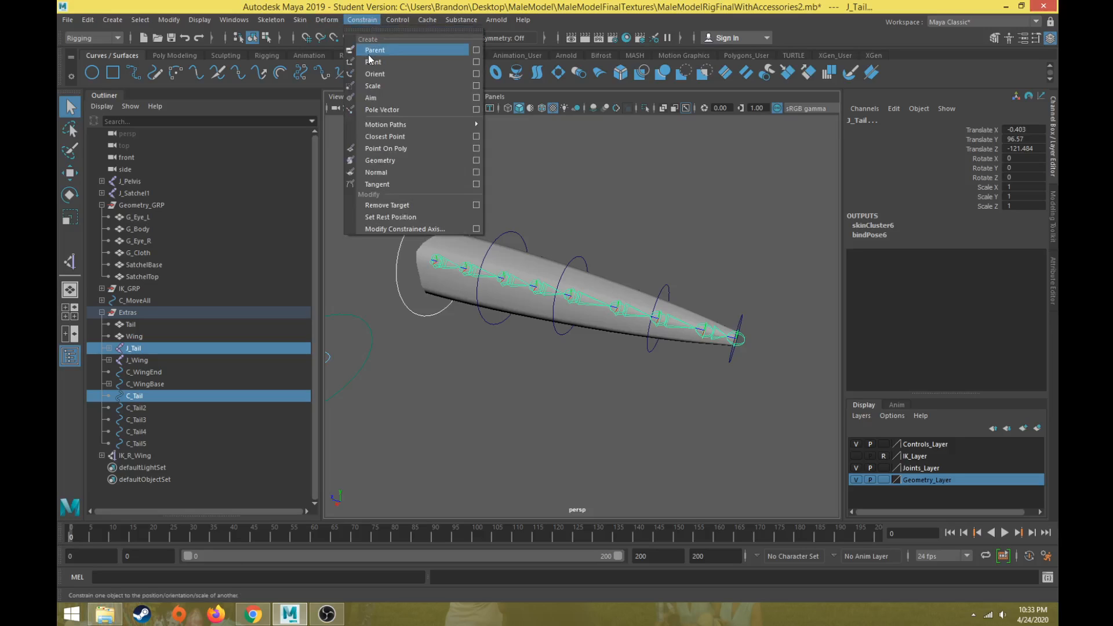
{"action": "left_click", "coordinate": [385, 74]}
Orient-constrain the joint J_Tail3 to the C_Tail2 control.
{"action": "left_click", "coordinate": [509, 231]}
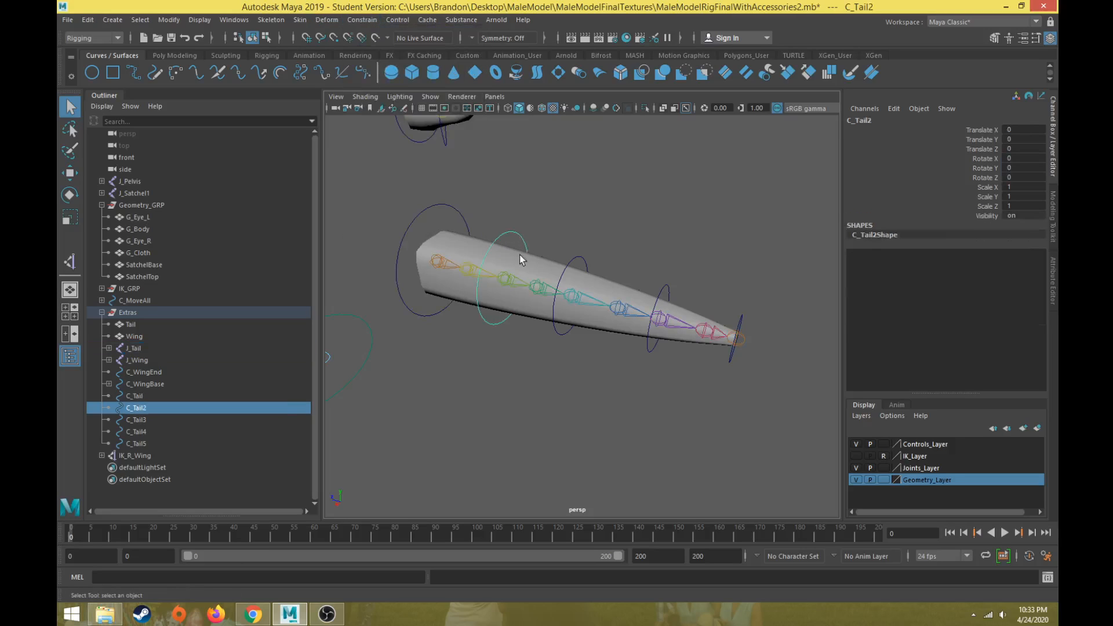
{"action": "left_click_drag", "start_coordinate": [516, 276], "coordinate": [553, 272], "text": "alt"}
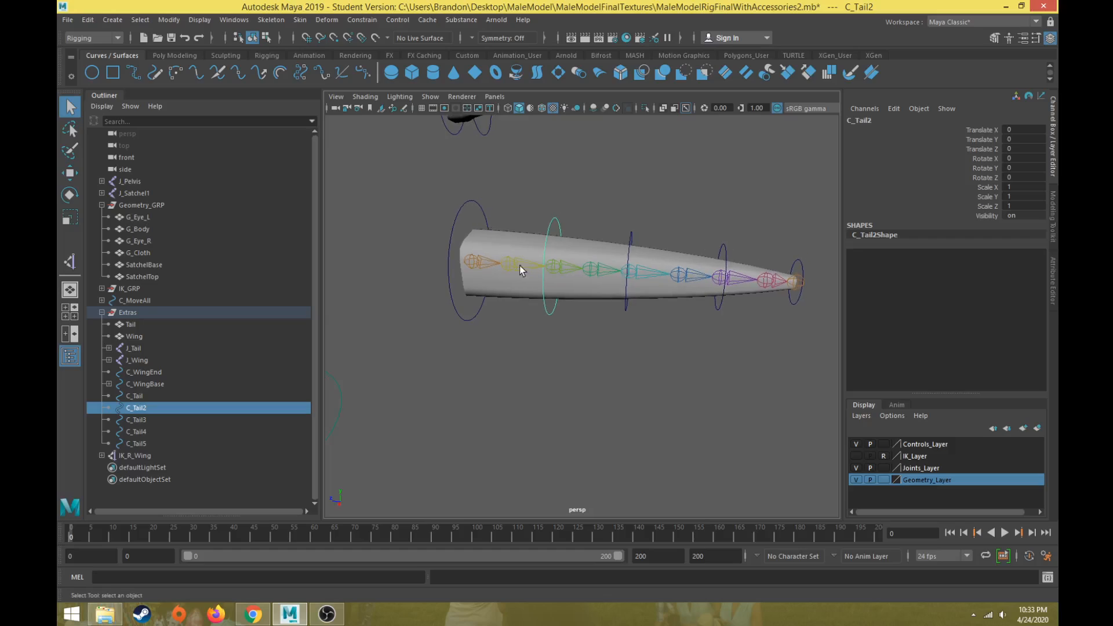
{"action": "left_click", "coordinate": [548, 264], "text": "shift"}
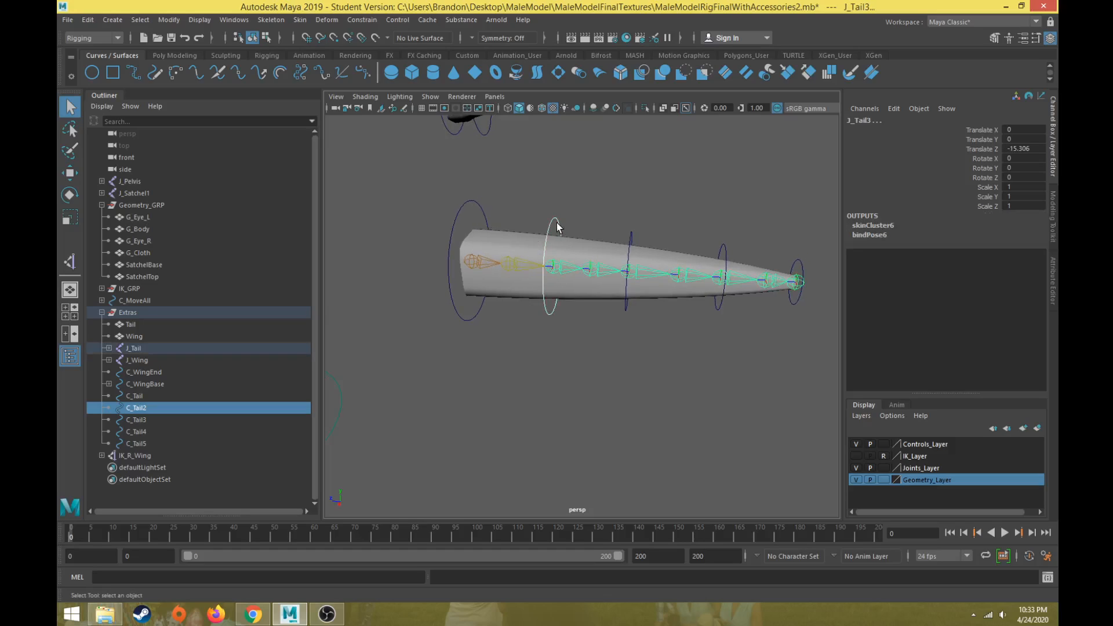
{"action": "left_click", "coordinate": [362, 20]}
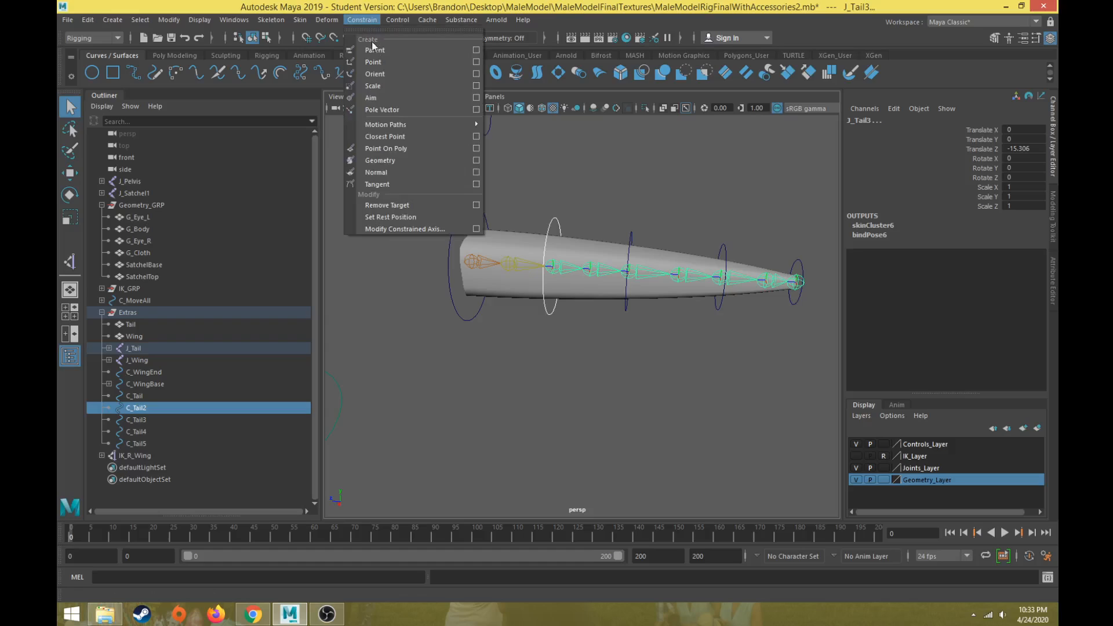
{"action": "left_click", "coordinate": [375, 73]}
Orient-constrain the joint J_Tail5 to the C_Tail3 control.
{"action": "left_click", "coordinate": [642, 273]}
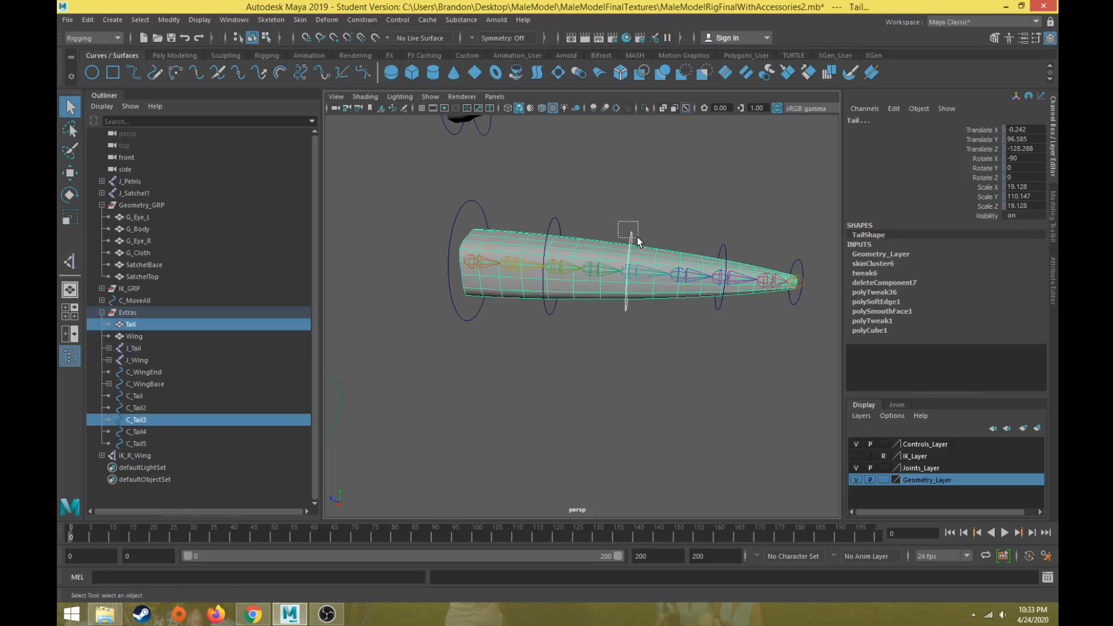
{"action": "left_click", "coordinate": [642, 263], "text": "shift"}
{"action": "left_click", "coordinate": [641, 270], "text": "shift"}
{"action": "left_click", "coordinate": [371, 22]}
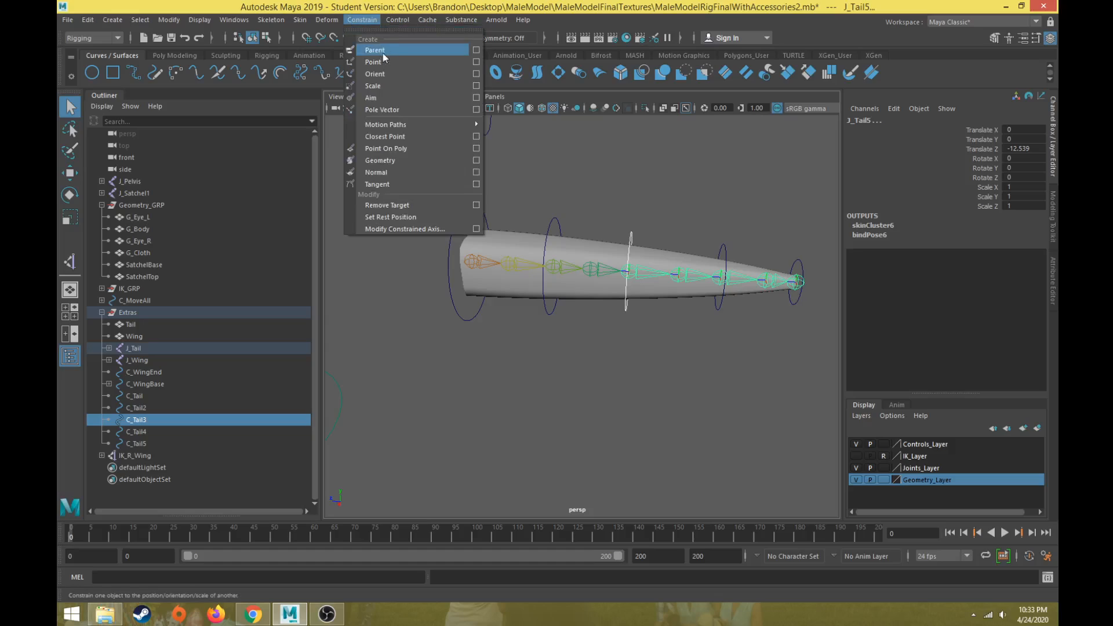
{"action": "left_click", "coordinate": [385, 75]}
Orient-constrain the joint J_Tail7 to C_Tail4 and the tip joint J_Tail9 to C_Tail5.
{"action": "left_click", "coordinate": [721, 250]}
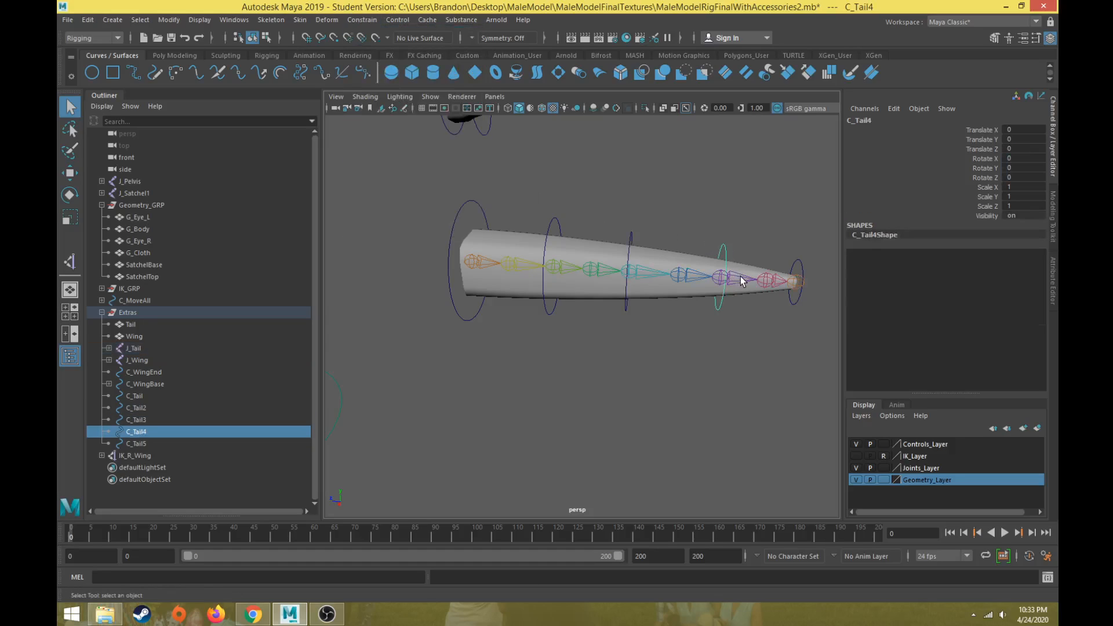
{"action": "left_click", "coordinate": [741, 281], "text": "shift"}
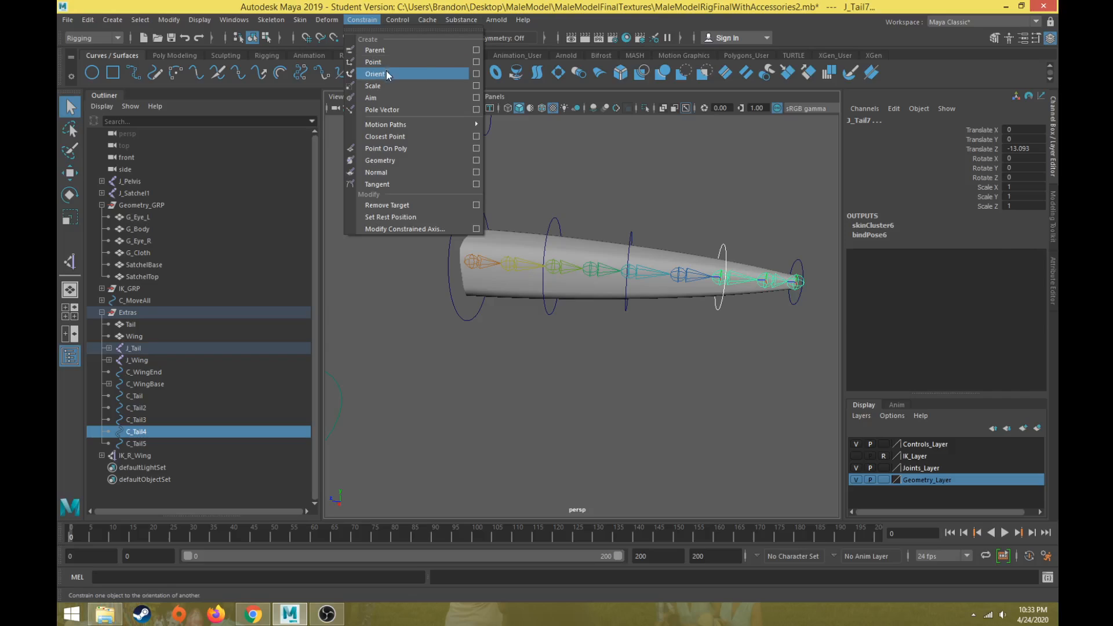
{"action": "left_click", "coordinate": [386, 72]}
{"action": "left_click", "coordinate": [797, 283]}
{"action": "left_click", "coordinate": [796, 282], "text": "shift"}
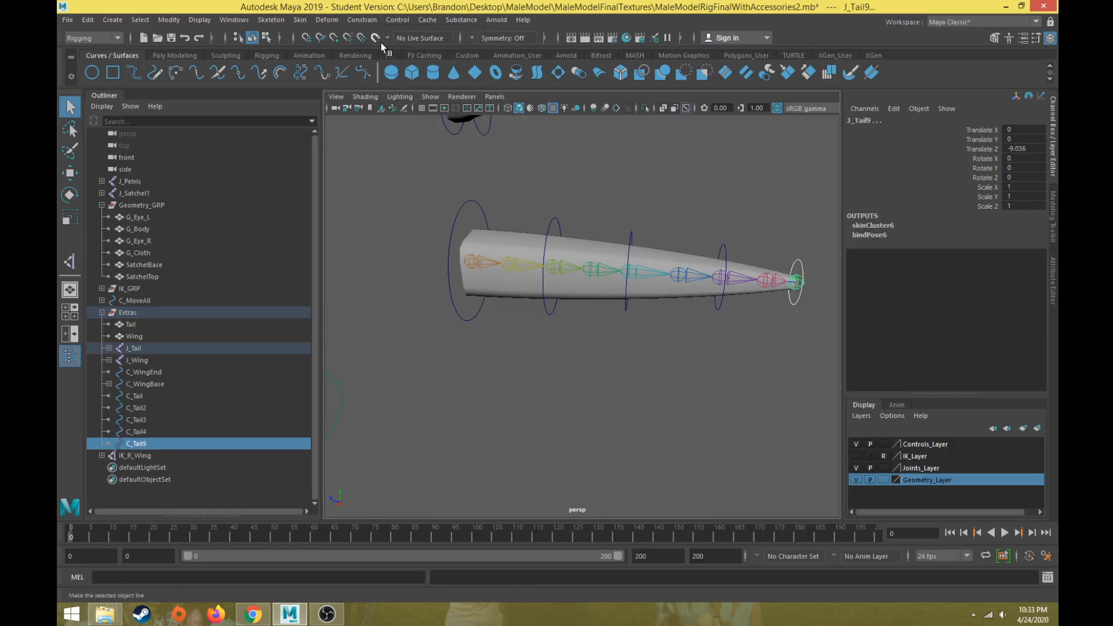
{"action": "left_click", "coordinate": [369, 22]}
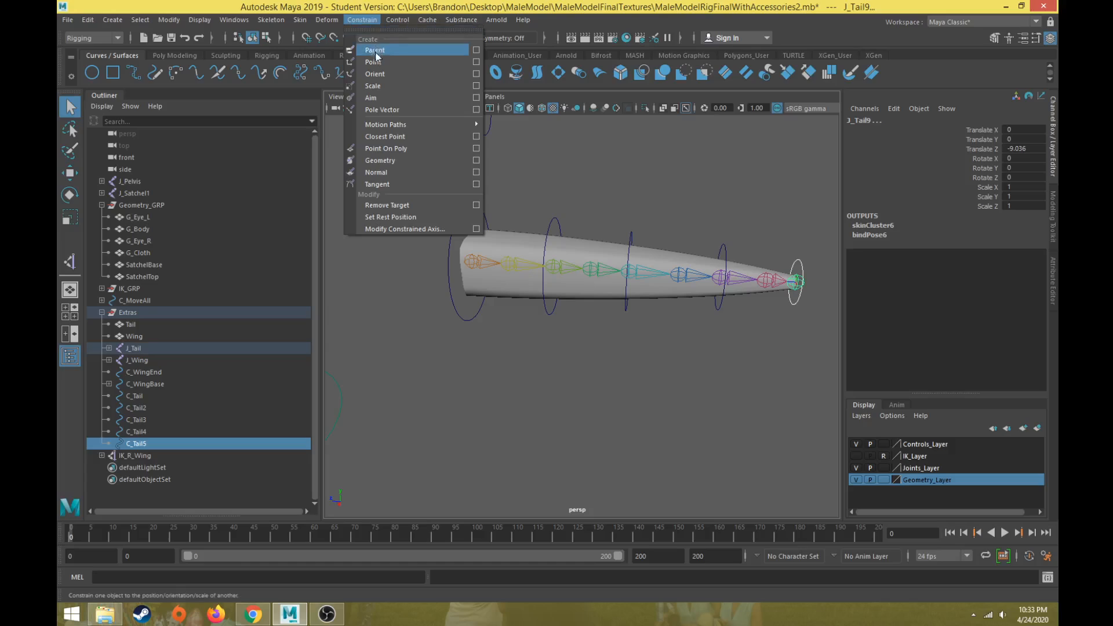
{"action": "left_click", "coordinate": [378, 71]}
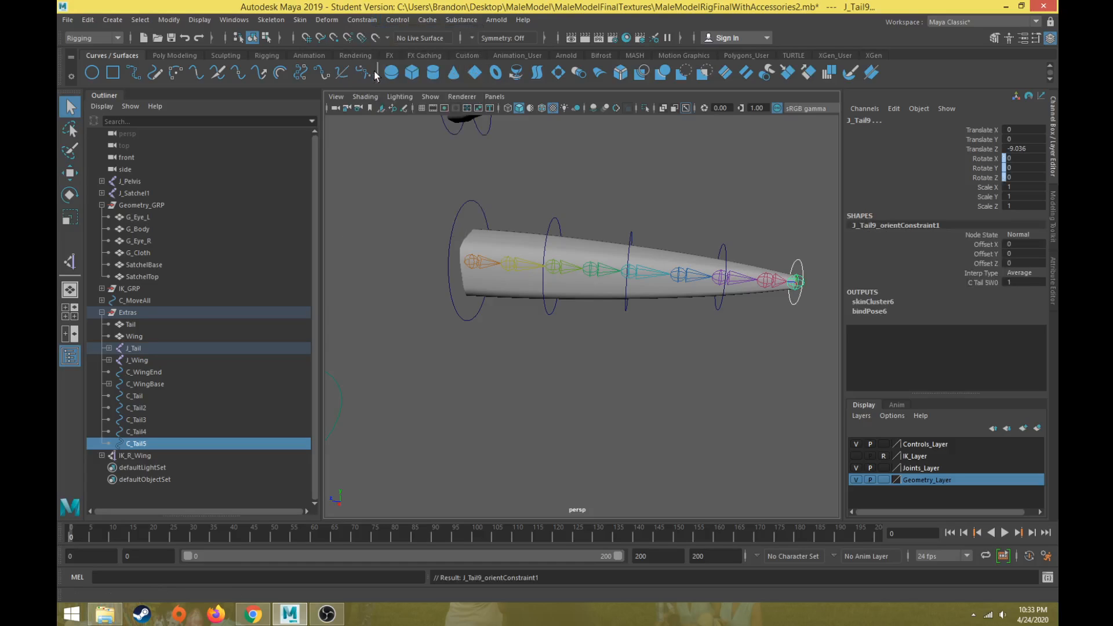
Parent the tail controls in a chain: C_Tail5 under C_Tail4, C_Tail4 under C_Tail3, C_Tail3 under C_Tail2, and C_Tail2 under C_Tail.
{"action": "left_click", "coordinate": [805, 266]}
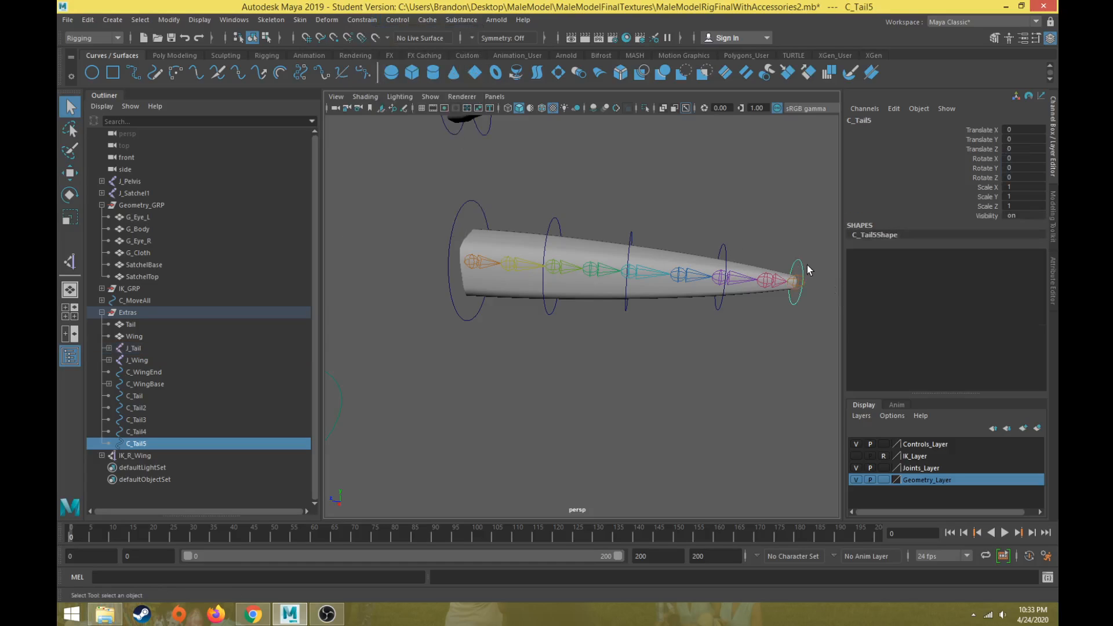
{"action": "left_click", "coordinate": [726, 252], "text": "shift"}
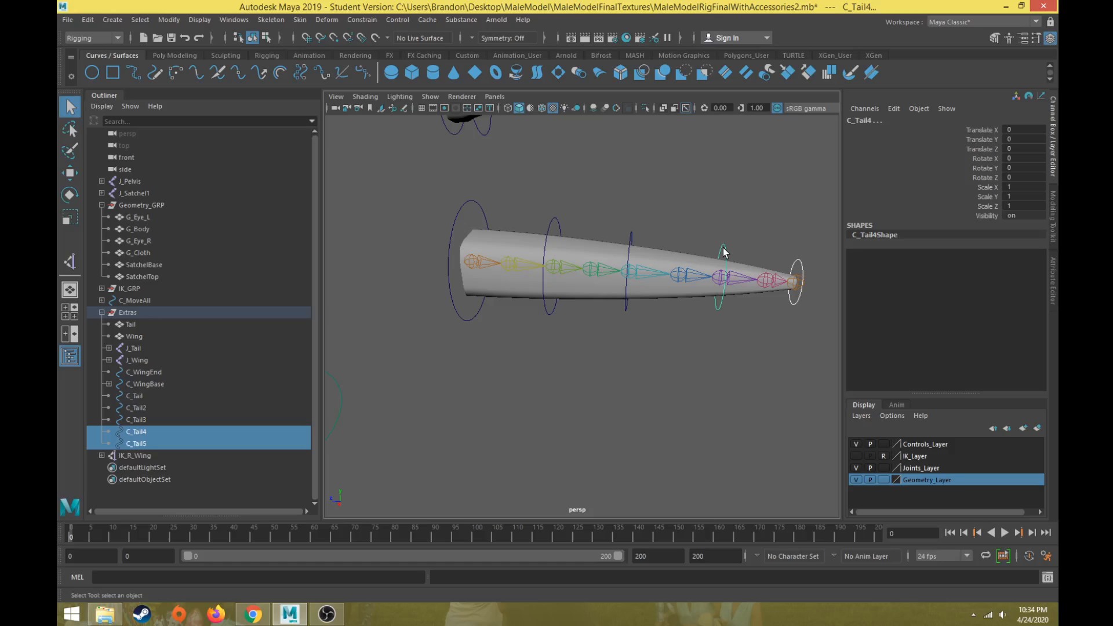
{"action": "key", "text": "p"}
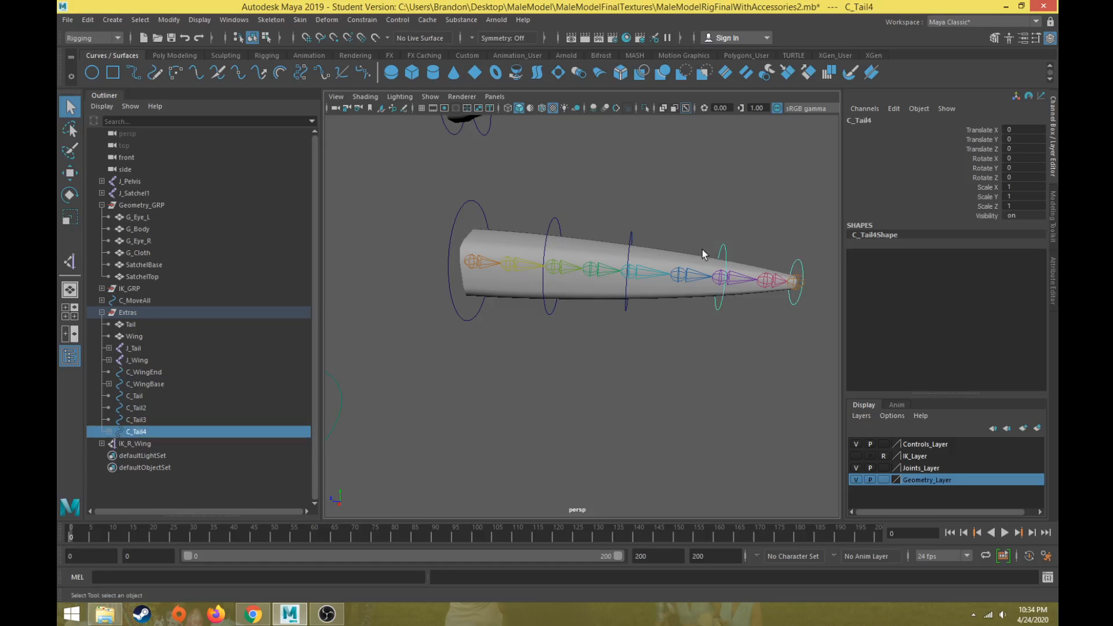
{"action": "left_click", "coordinate": [639, 235], "text": "shift"}
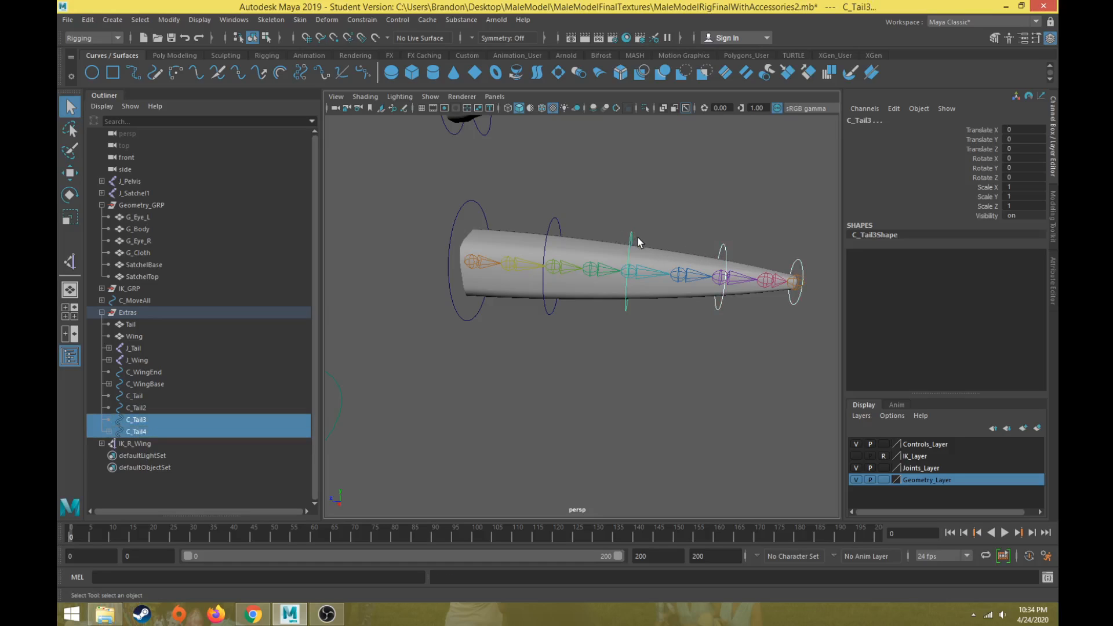
{"action": "key", "text": "p"}
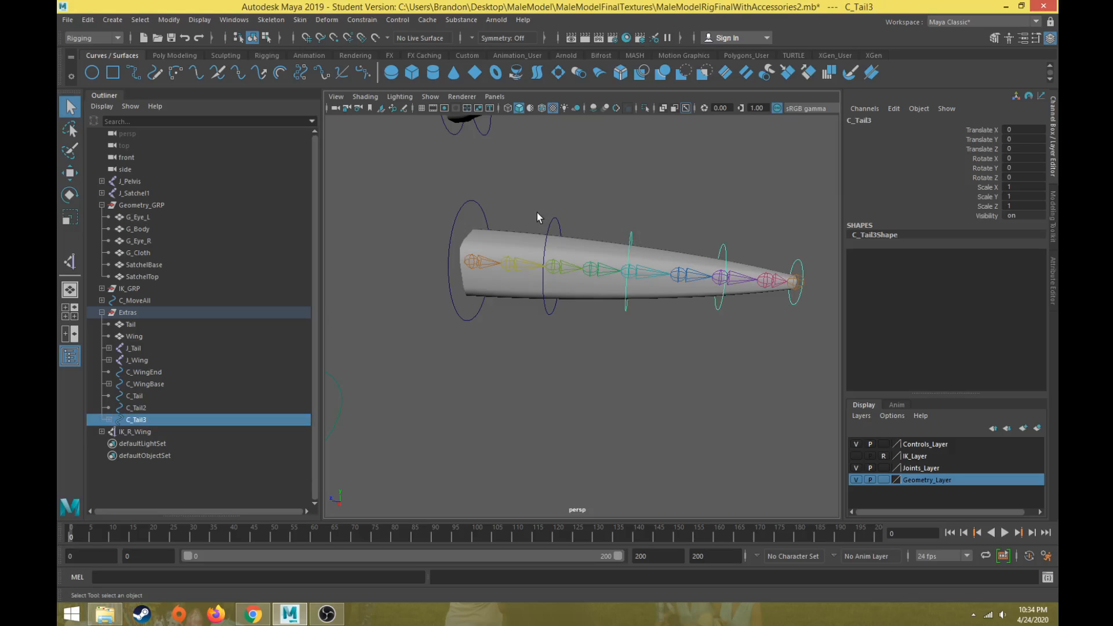
{"action": "left_click", "coordinate": [562, 223], "text": "shift"}
{"action": "key", "text": "p"}
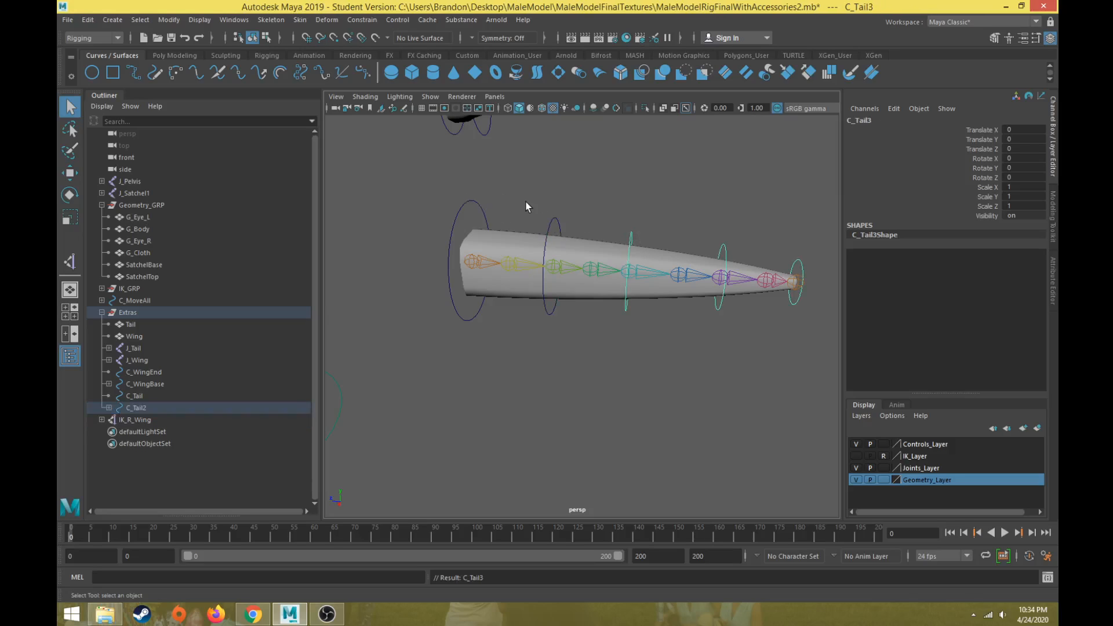
{"action": "left_click", "coordinate": [558, 231]}
{"action": "left_click", "coordinate": [483, 219], "text": "shift"}
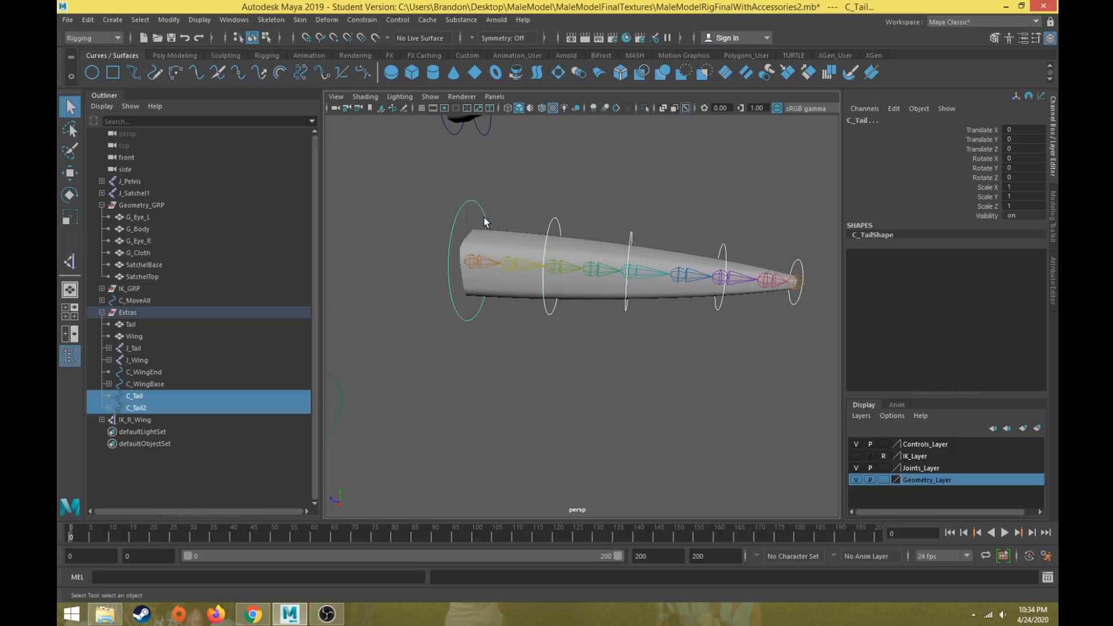
{"action": "key", "text": "p"}
Select all five tail controls and test-rotate them together to curl the tail.
{"action": "left_click", "coordinate": [478, 215]}
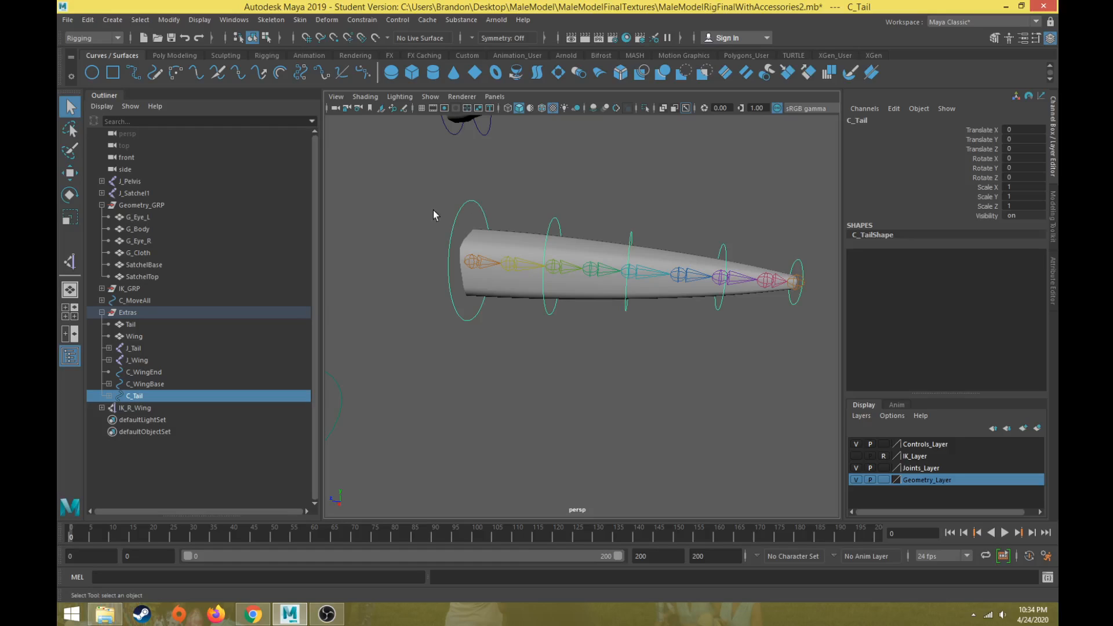
{"action": "scroll", "coordinate": [474, 228], "scroll_direction": "down", "scroll_amount": 4}
{"action": "scroll", "coordinate": [546, 281], "scroll_direction": "up", "scroll_amount": 4}
{"action": "left_click_drag", "start_coordinate": [476, 215], "coordinate": [634, 238]}
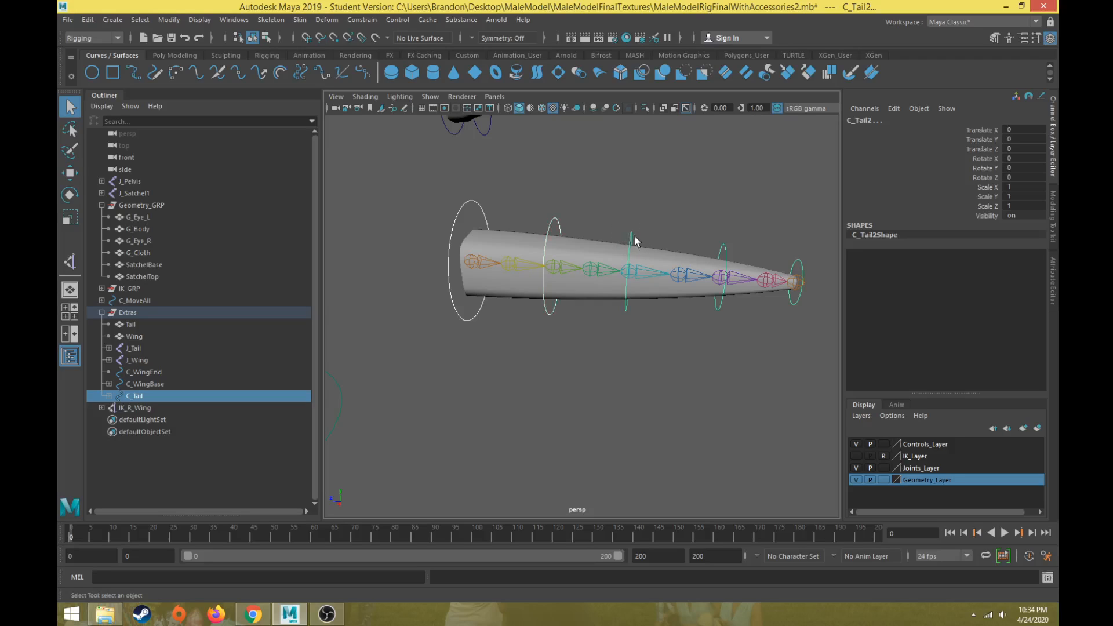
{"action": "left_click_drag", "start_coordinate": [744, 248], "coordinate": [817, 267], "text": "shift"}
{"action": "scroll", "coordinate": [765, 272], "scroll_direction": "down", "scroll_amount": 4}
{"action": "key", "text": "e"}
{"action": "left_click_drag", "start_coordinate": [609, 277], "coordinate": [598, 314]}
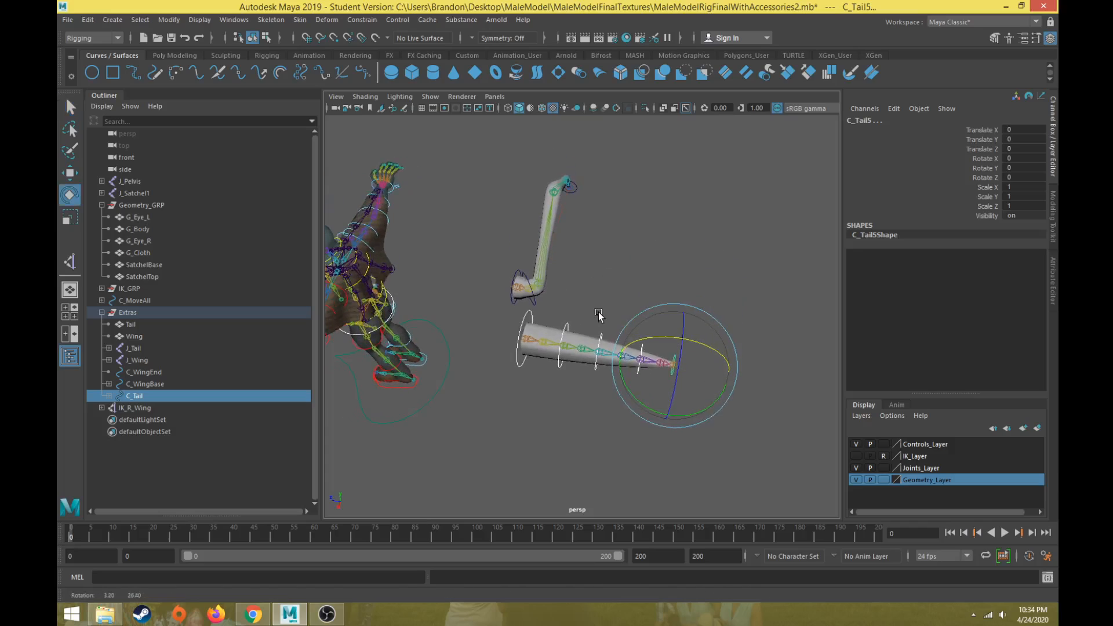
{"action": "scroll", "coordinate": [597, 333], "scroll_direction": "up", "scroll_amount": 3}
{"action": "middle_click_drag", "start_coordinate": [597, 346], "coordinate": [561, 297], "text": "alt"}
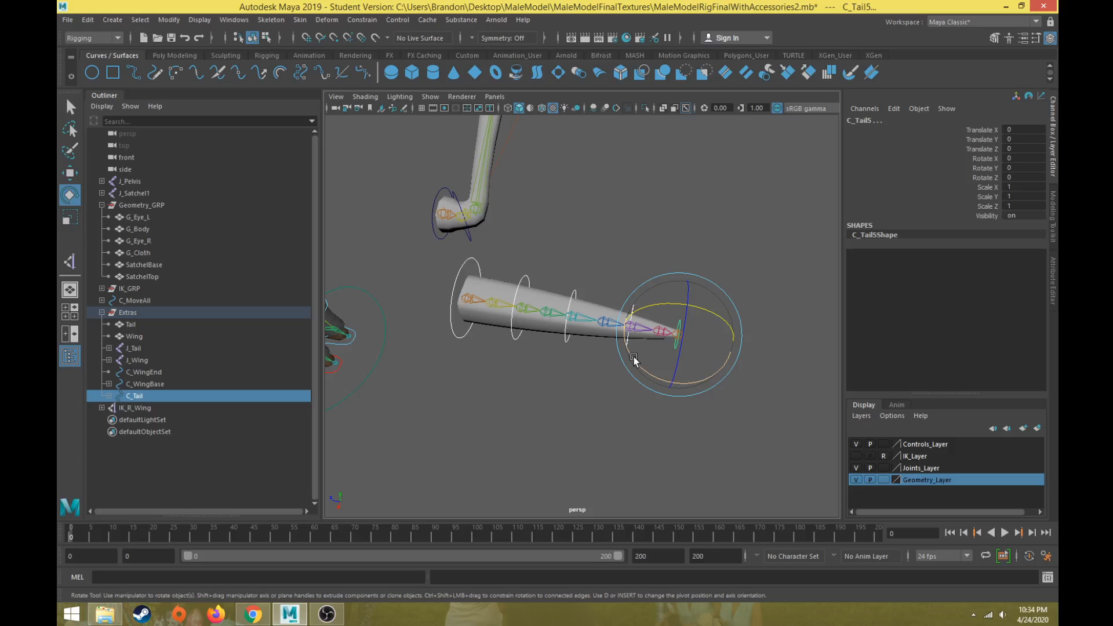
{"action": "left_click_drag", "start_coordinate": [633, 360], "coordinate": [501, 258]}
{"action": "left_click_drag", "start_coordinate": [656, 172], "coordinate": [541, 138]}
{"action": "left_click_drag", "start_coordinate": [528, 203], "coordinate": [676, 156], "text": "alt"}
Undo all the test rotations of the five tail controls.
{"action": "key", "text": "ctrl+z"}
{"action": "key", "text": "ctrl+z"}
{"action": "key", "text": "ctrl+z"}
{"action": "key", "text": "ctrl+z"}
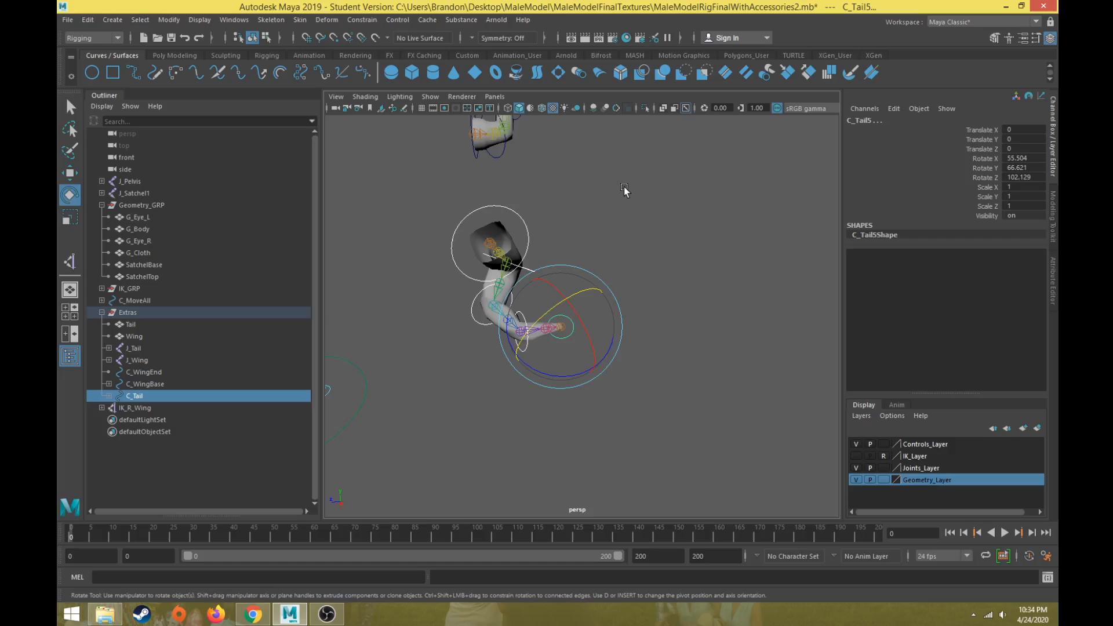
{"action": "key", "text": "ctrl+z"}
{"action": "key", "text": "ctrl+z"}
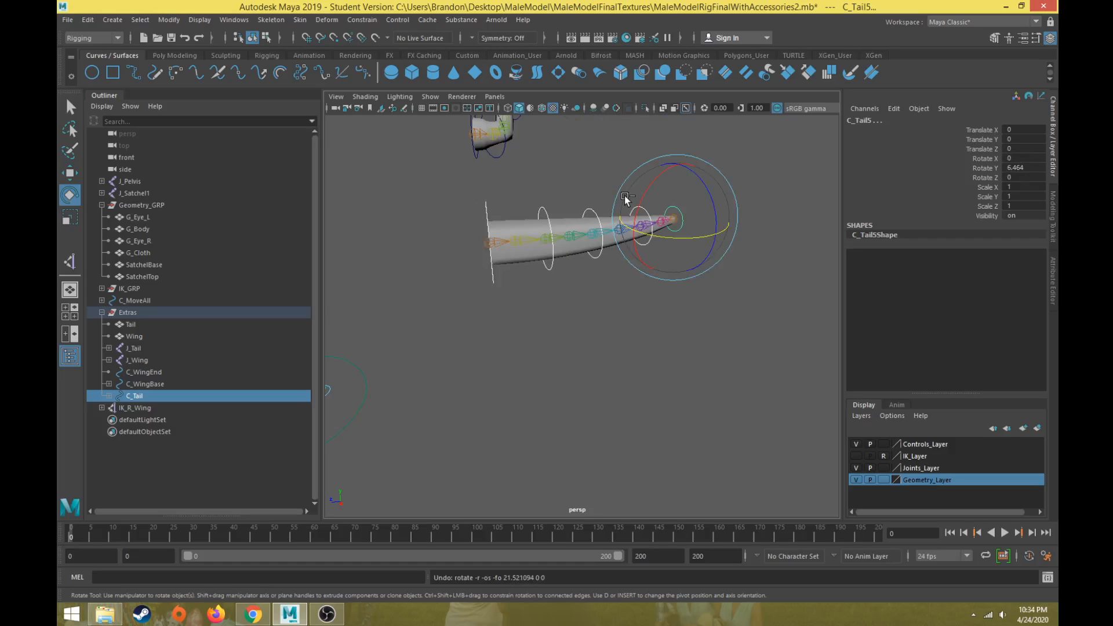
{"action": "key", "text": "ctrl+z"}
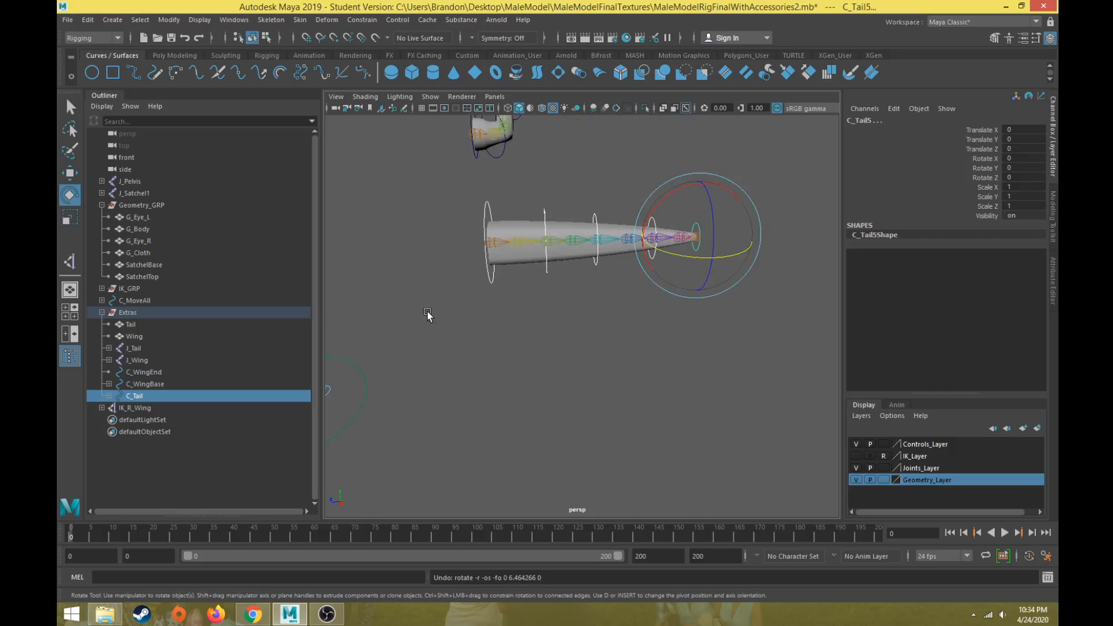
{"action": "left_click_drag", "start_coordinate": [580, 264], "coordinate": [478, 296], "text": "alt"}
{"action": "left_click", "coordinate": [471, 235]}
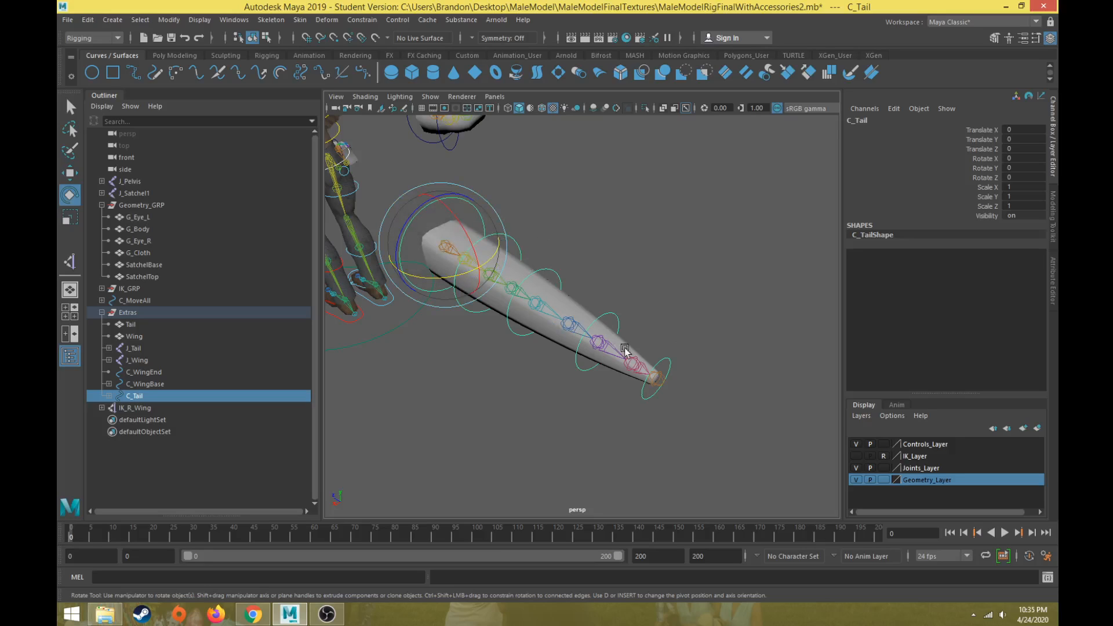
{"action": "left_click_drag", "start_coordinate": [569, 337], "coordinate": [674, 306], "text": "alt"}
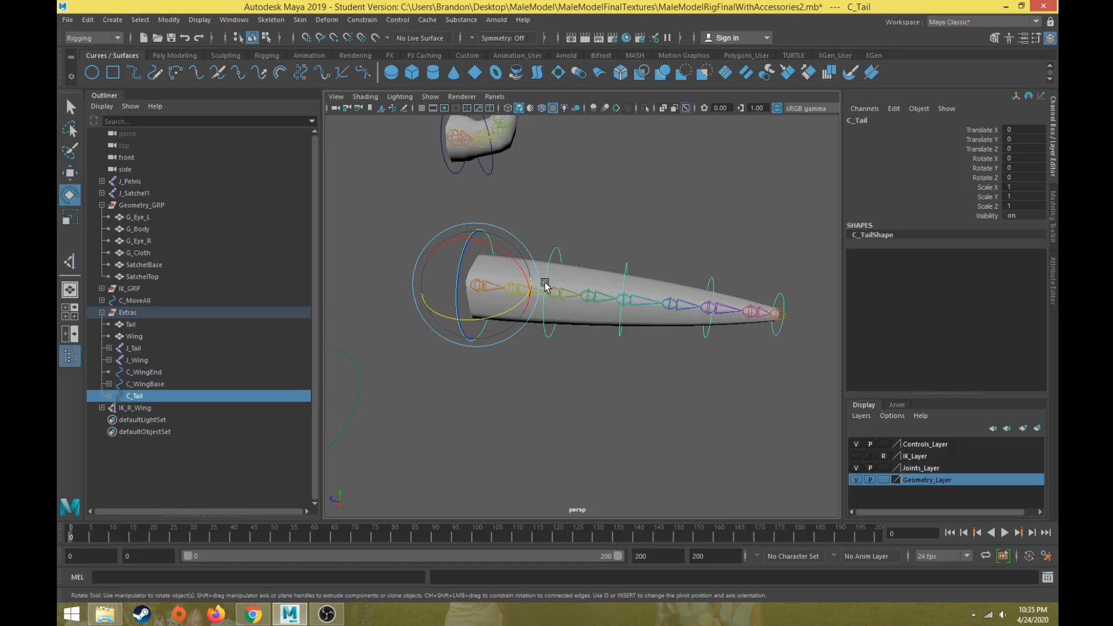
{"action": "left_click", "coordinate": [612, 223]}
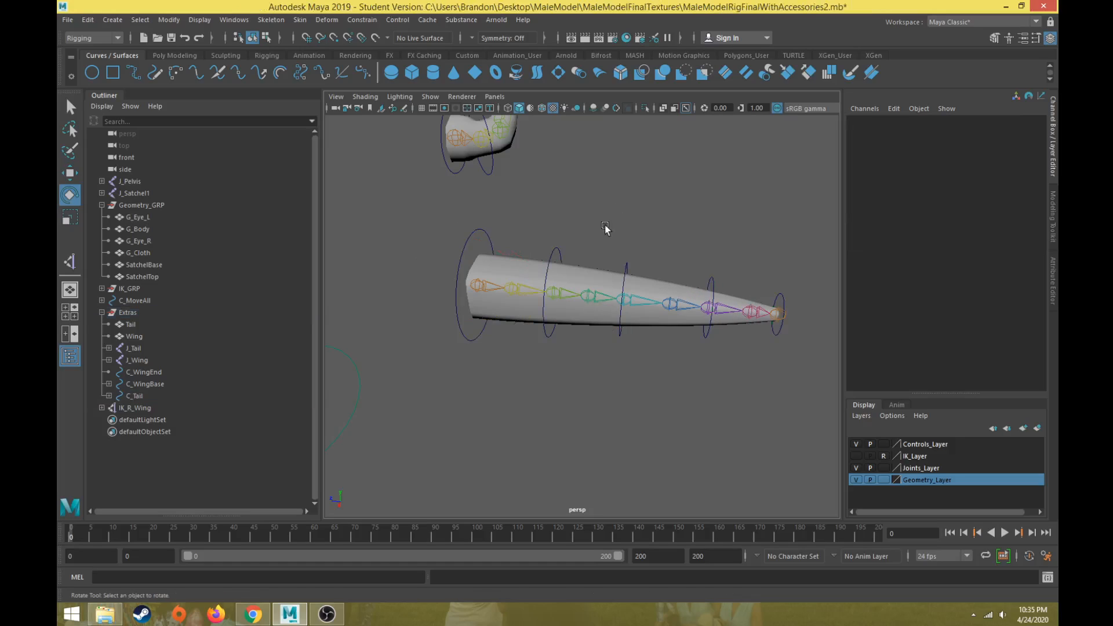
Expand the C_Tail and J_Tail hierarchies and delete the five orient constraints from the tail joints.
{"action": "left_click", "coordinate": [108, 396]}
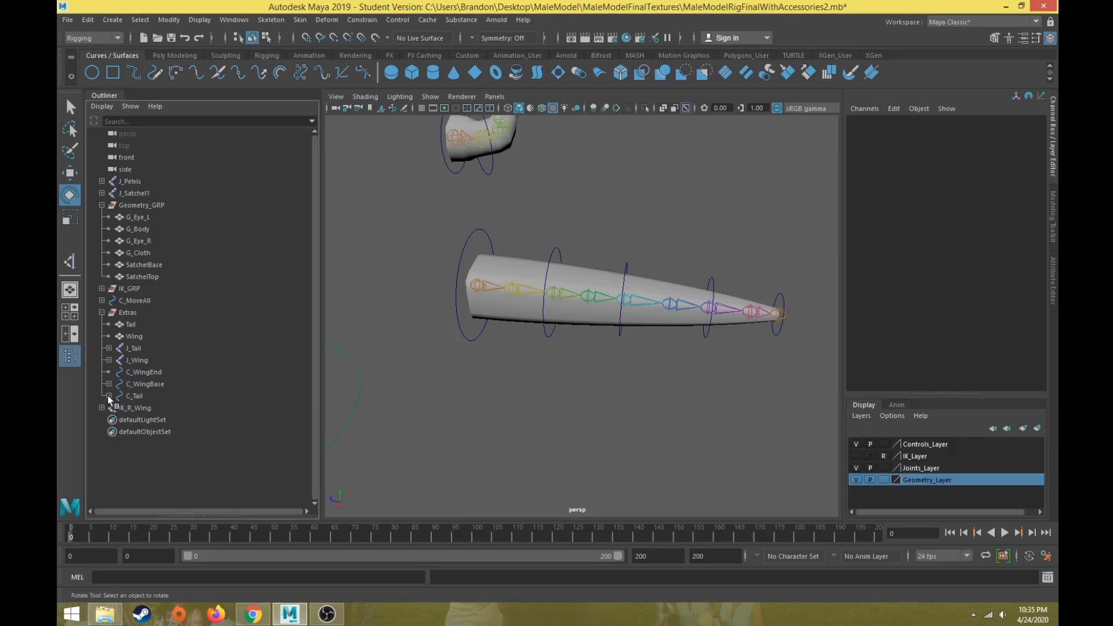
{"action": "left_click", "coordinate": [108, 397], "text": "shift"}
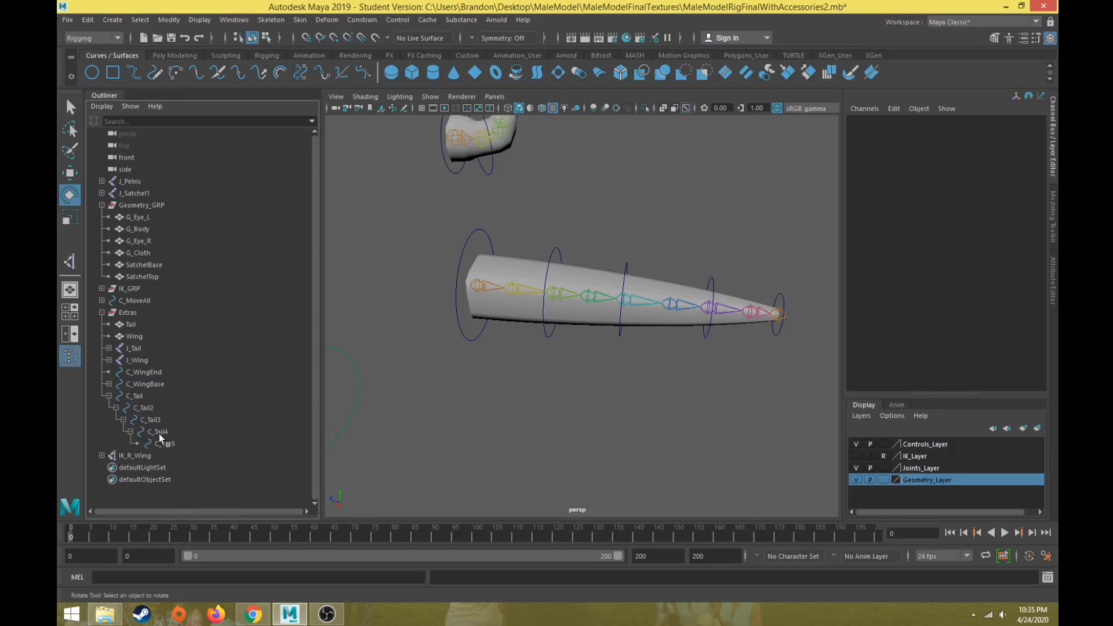
{"action": "left_click", "coordinate": [492, 285]}
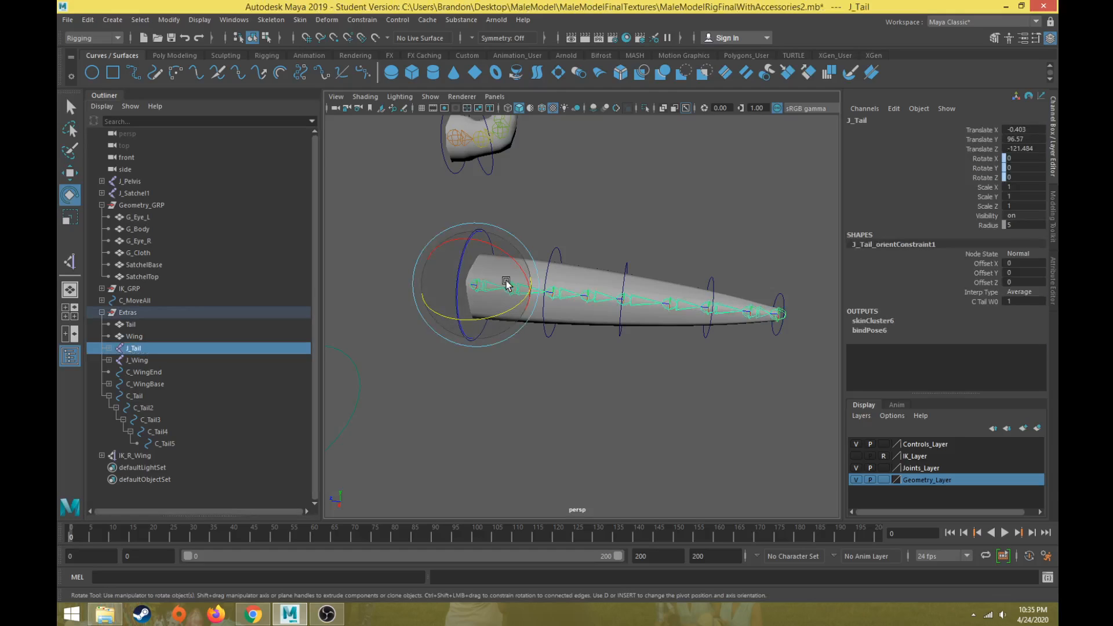
{"action": "left_click", "coordinate": [109, 348], "text": "shift"}
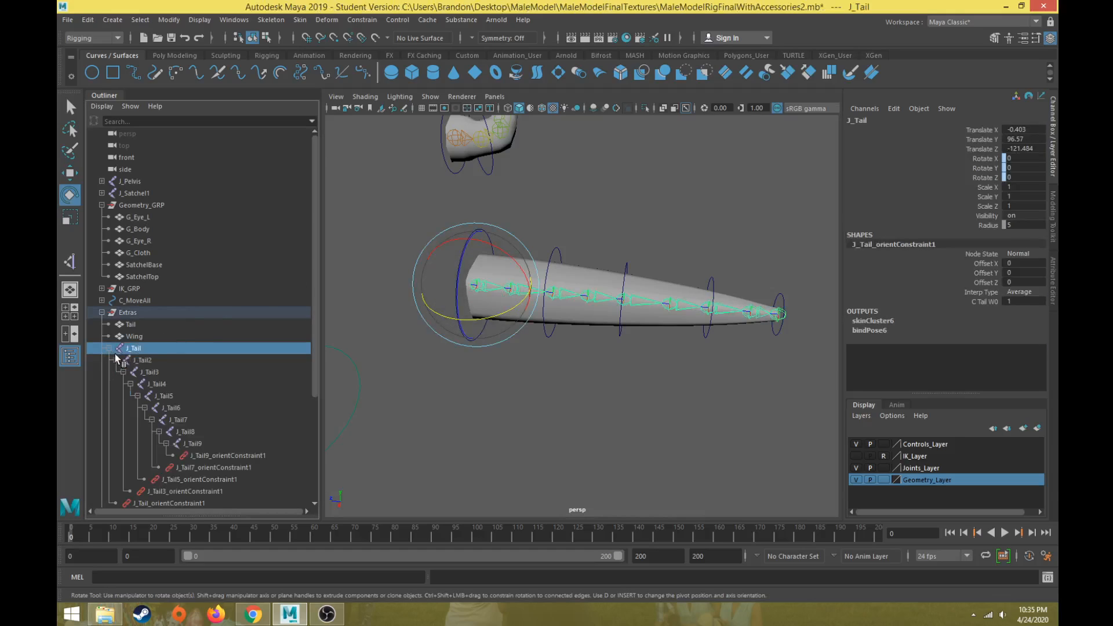
{"action": "scroll", "coordinate": [184, 403], "scroll_direction": "down", "scroll_amount": 4}
{"action": "left_click_drag", "start_coordinate": [240, 313], "coordinate": [203, 360]}
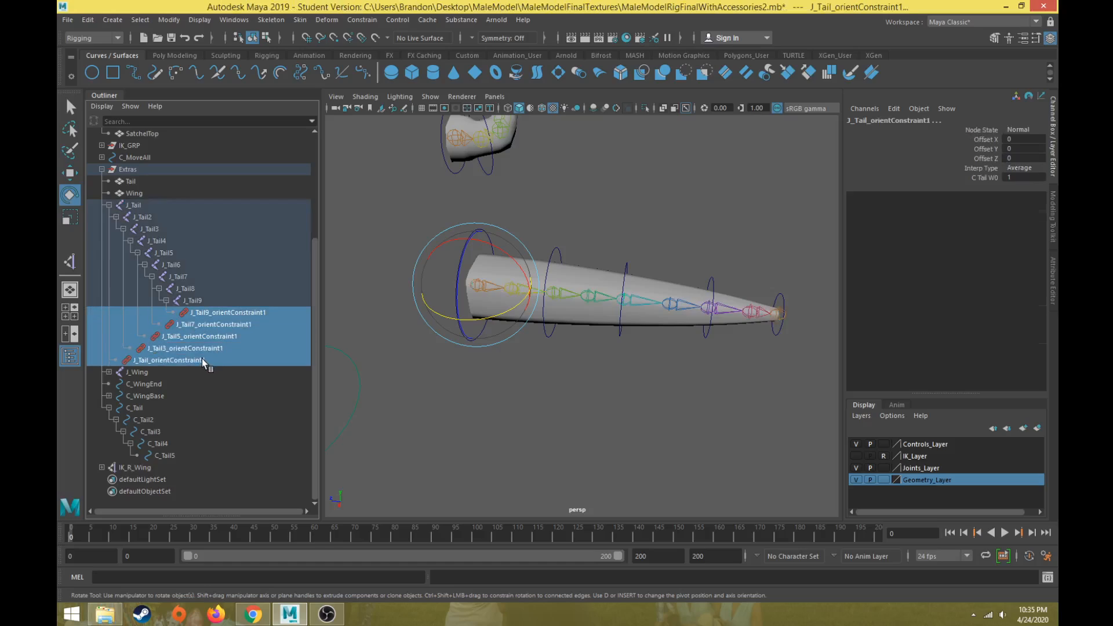
{"action": "key", "text": "Delete"}
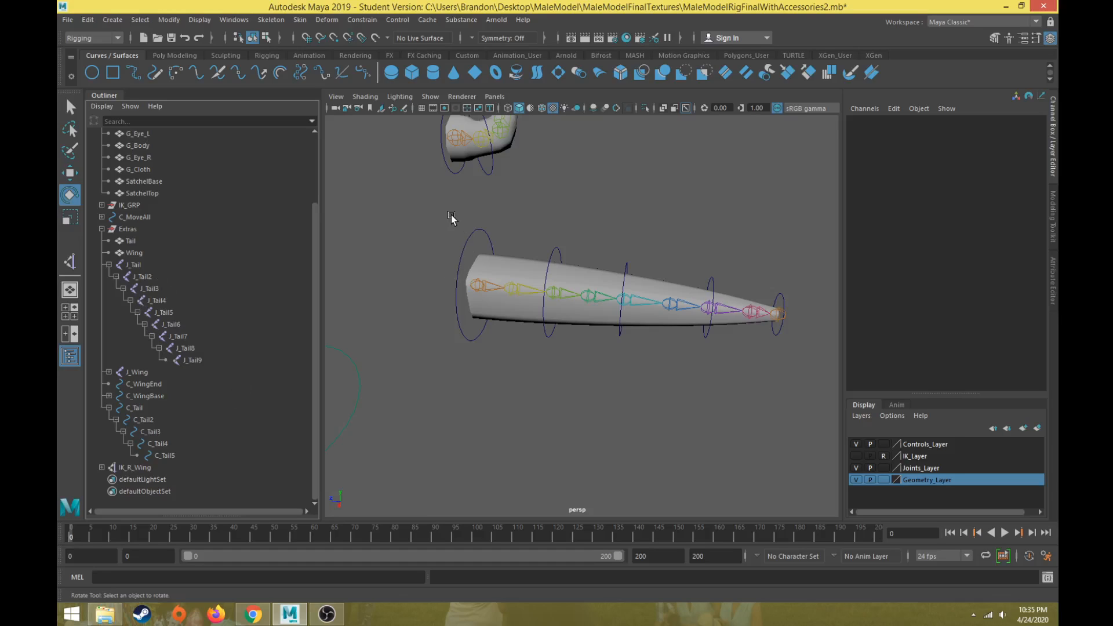
Set the IK Spline Handle tool's twist type to Ease in out.
{"action": "left_click", "coordinate": [477, 237]}
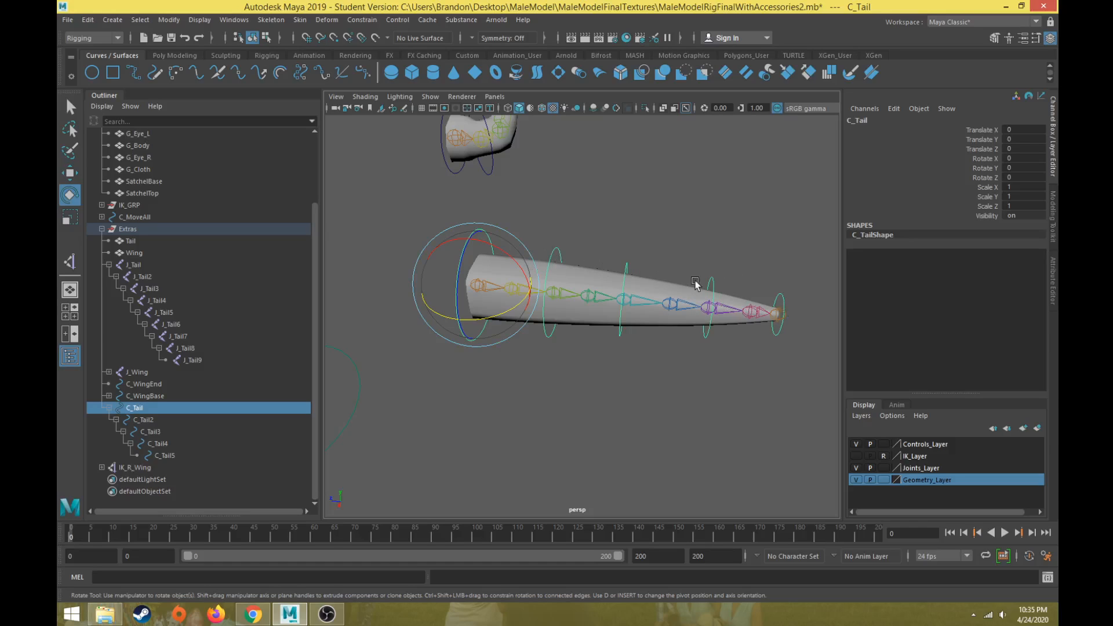
{"action": "left_click", "coordinate": [588, 232]}
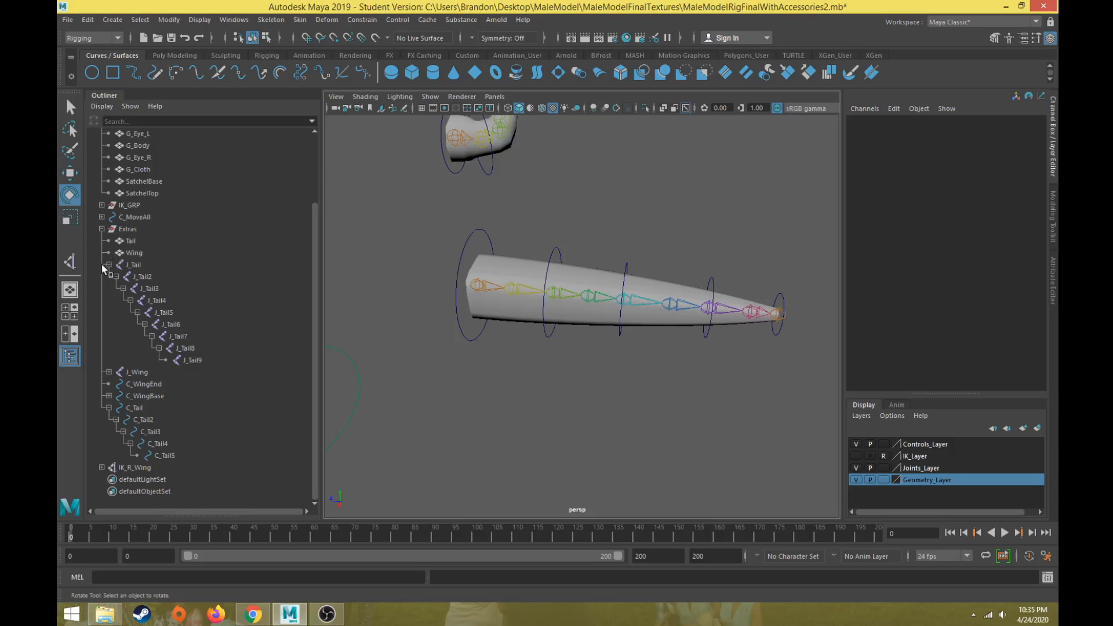
{"action": "left_click", "coordinate": [271, 19]}
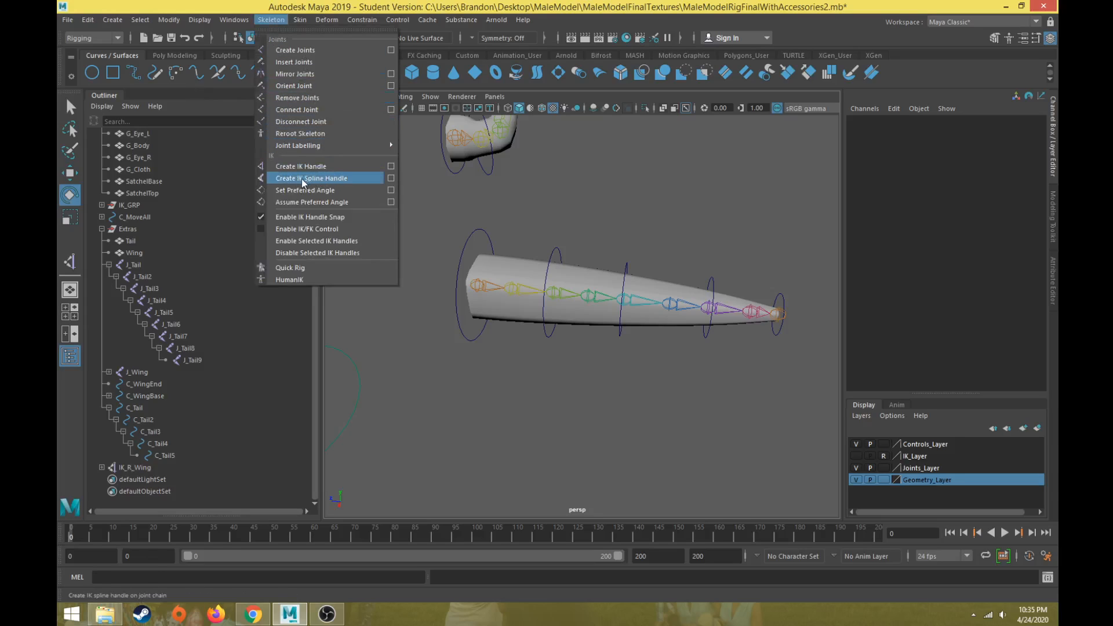
{"action": "left_click", "coordinate": [390, 178]}
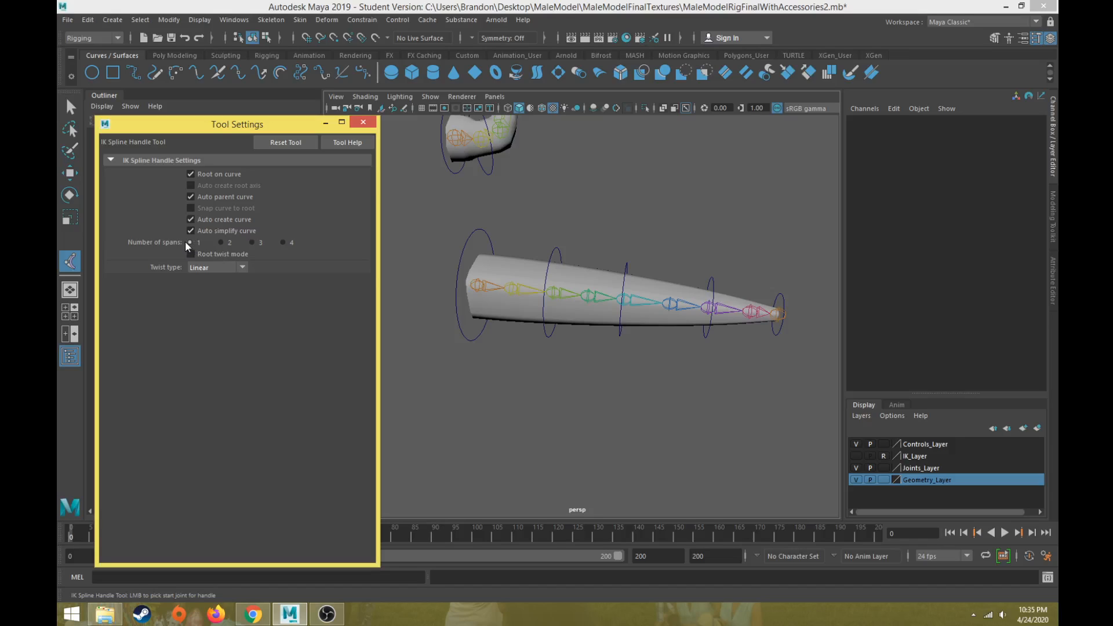
{"action": "left_click", "coordinate": [242, 268]}
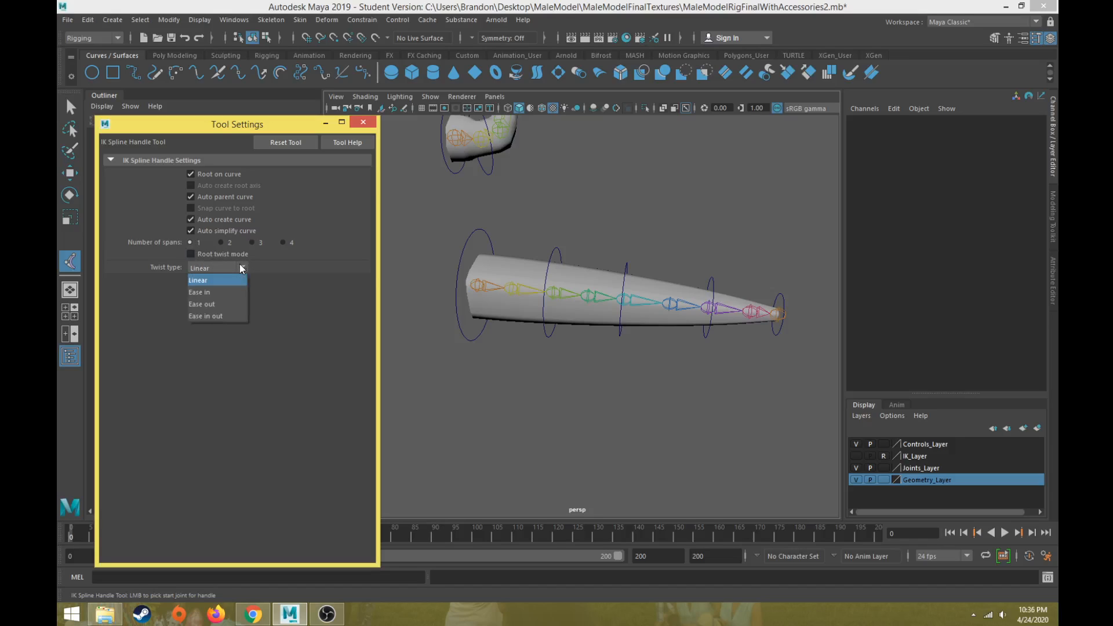
{"action": "left_click", "coordinate": [208, 317]}
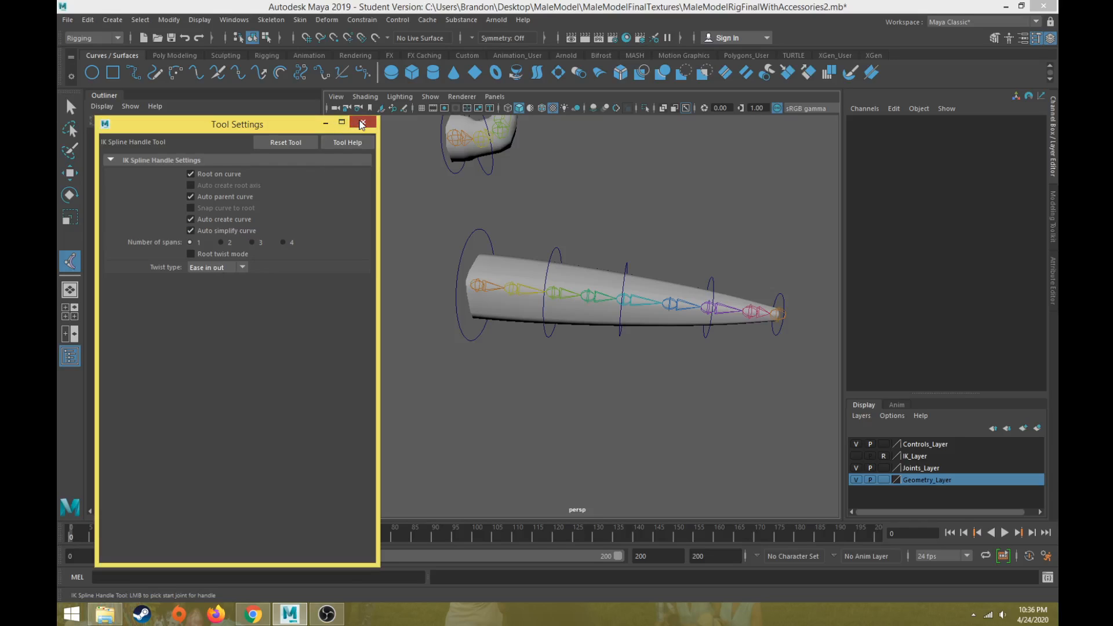
{"action": "left_click", "coordinate": [363, 123]}
Create an IK spline handle from the tail's root joint J_Tail to the tip joint J_Tail9.
{"action": "left_click", "coordinate": [271, 20]}
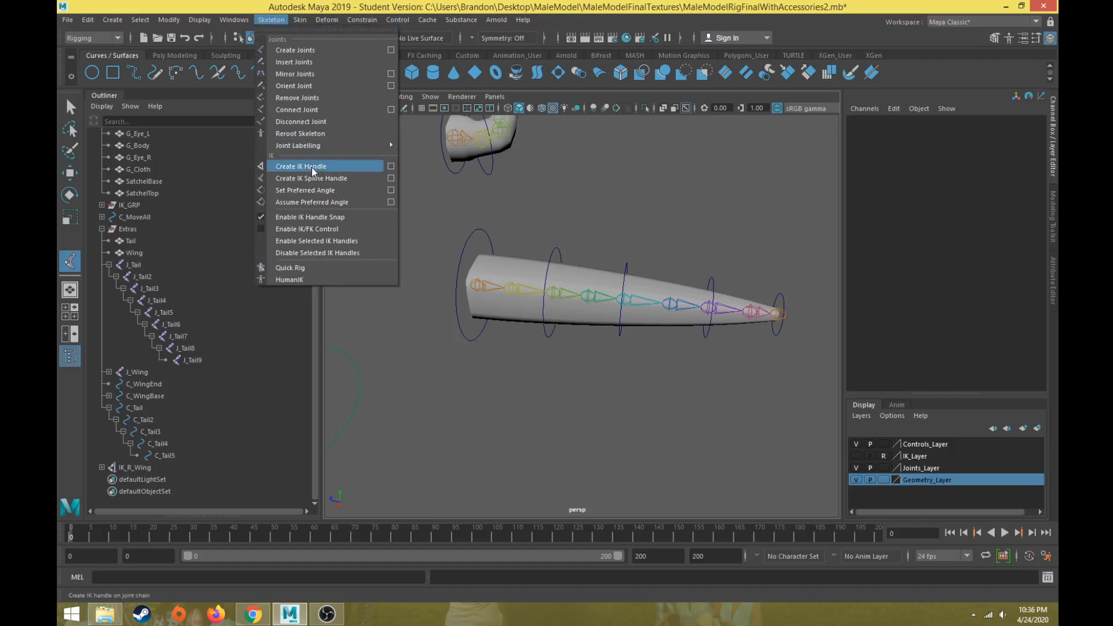
{"action": "left_click", "coordinate": [315, 184]}
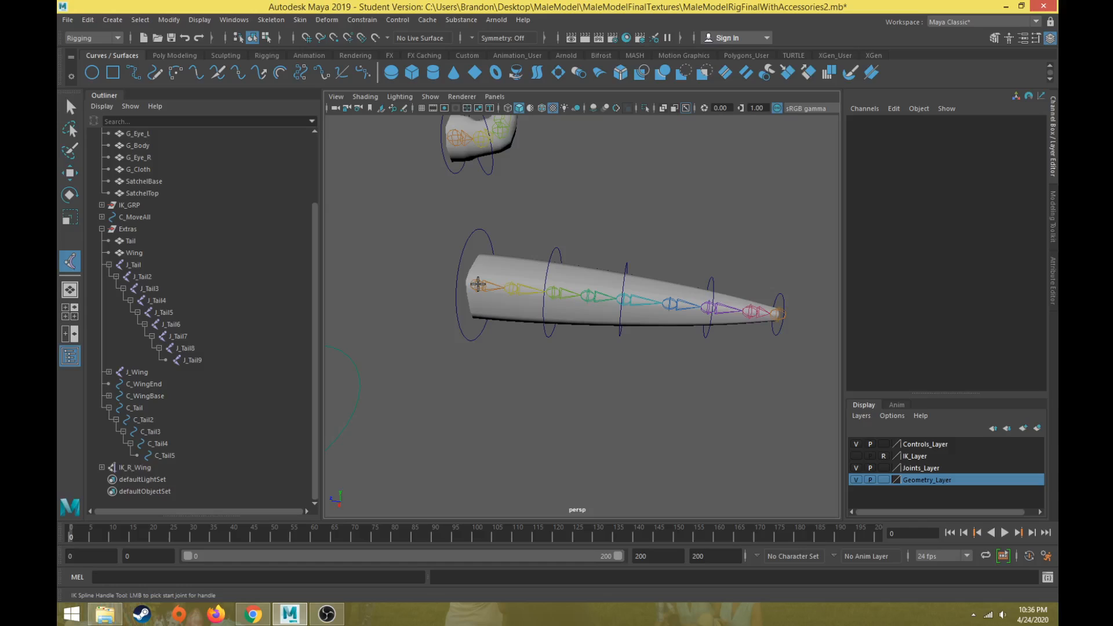
{"action": "left_click", "coordinate": [478, 284]}
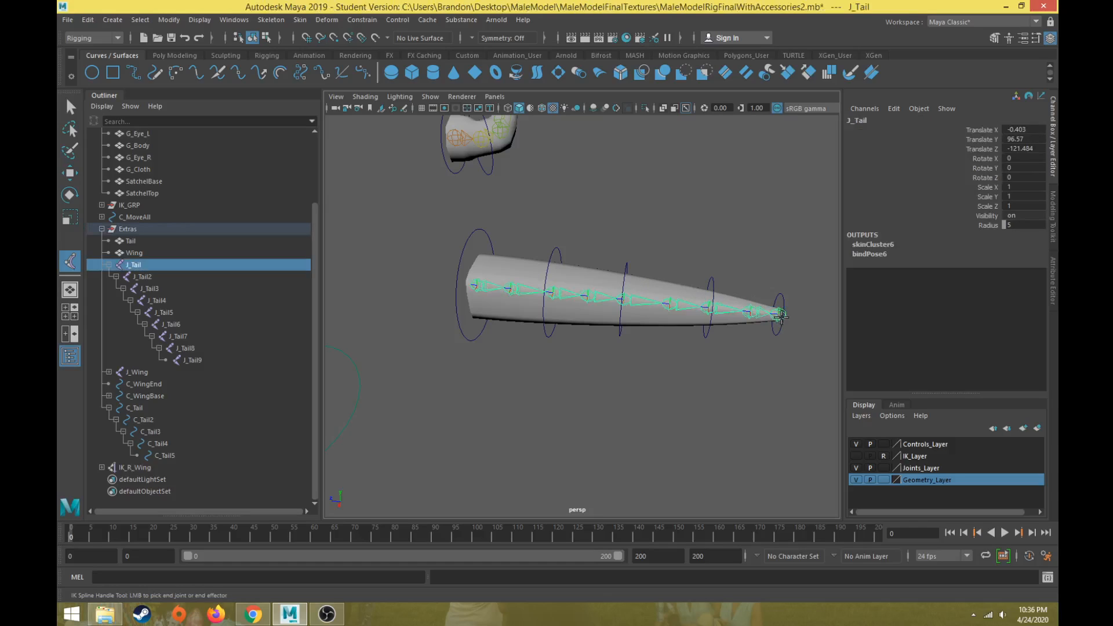
{"action": "left_click", "coordinate": [779, 312]}
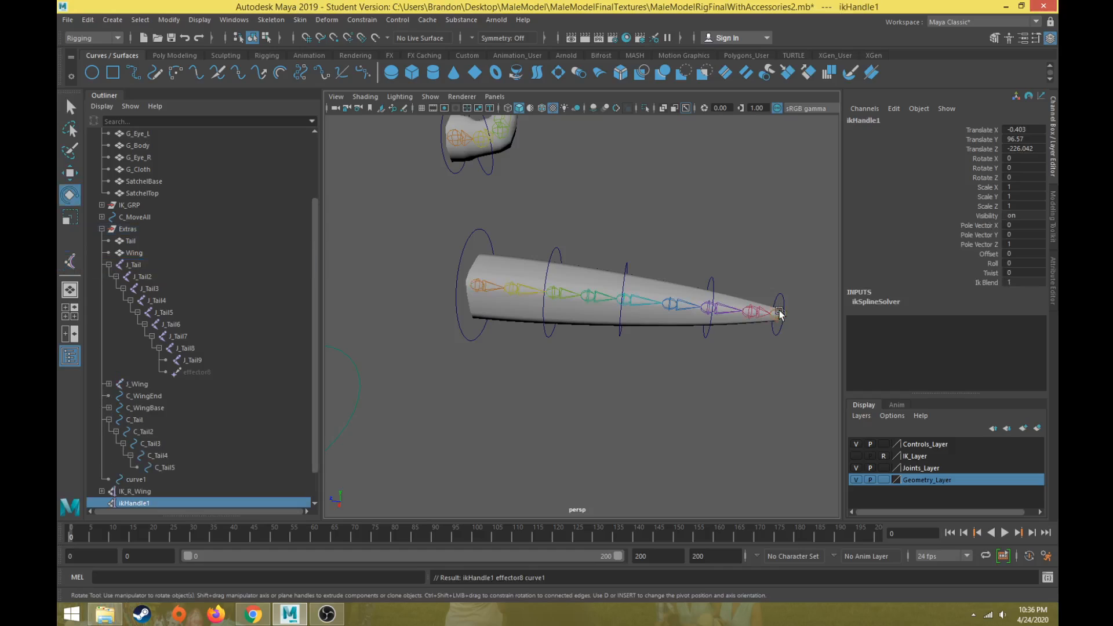
{"action": "key", "text": "e"}
Rename the new tail IK handle as IK_Tail.
{"action": "double_click", "coordinate": [142, 468]}
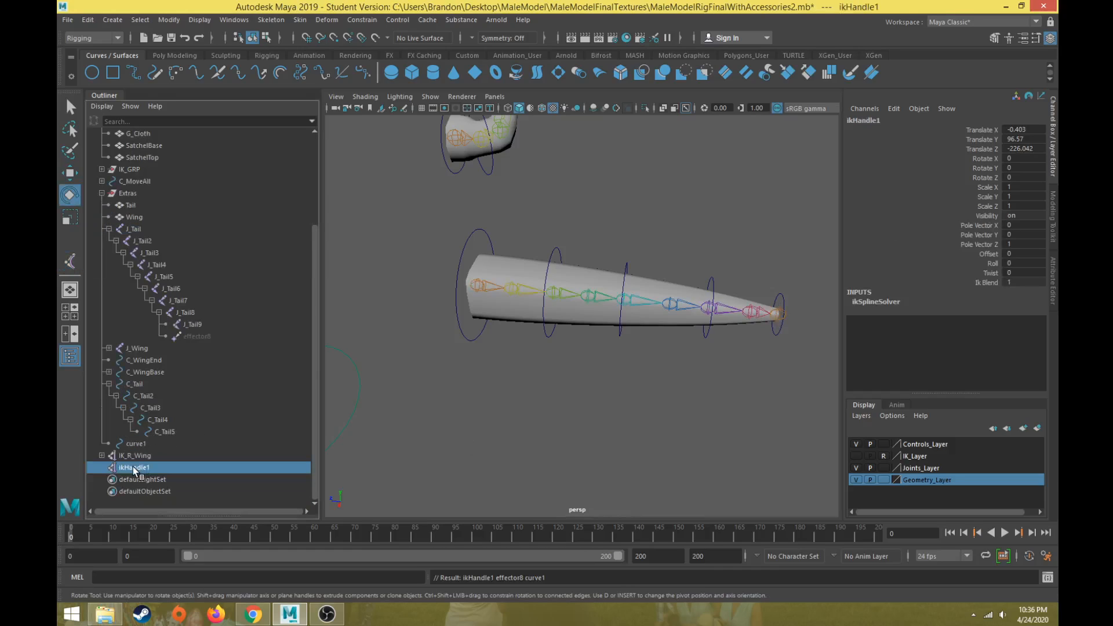
{"action": "type", "text": "IK_"}
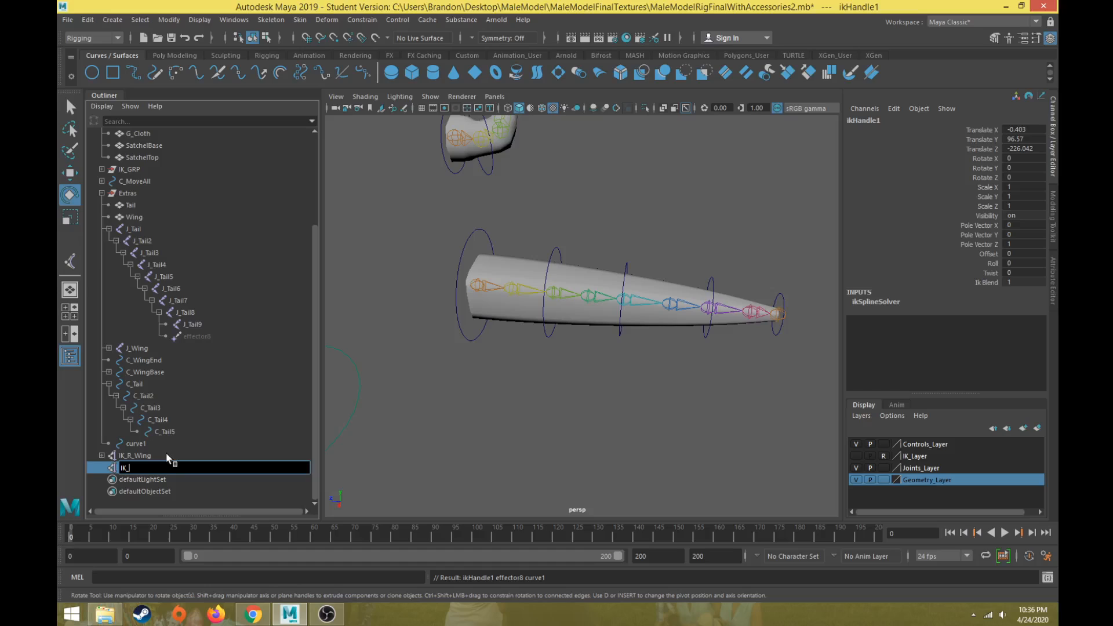
{"action": "key", "text": "Return"}
{"action": "key", "text": "w"}
Hide the Tail mesh and the IK_Tail handle to expose the spline curve along the tail joints.
{"action": "scroll", "coordinate": [509, 413], "scroll_direction": "down", "scroll_amount": 8}
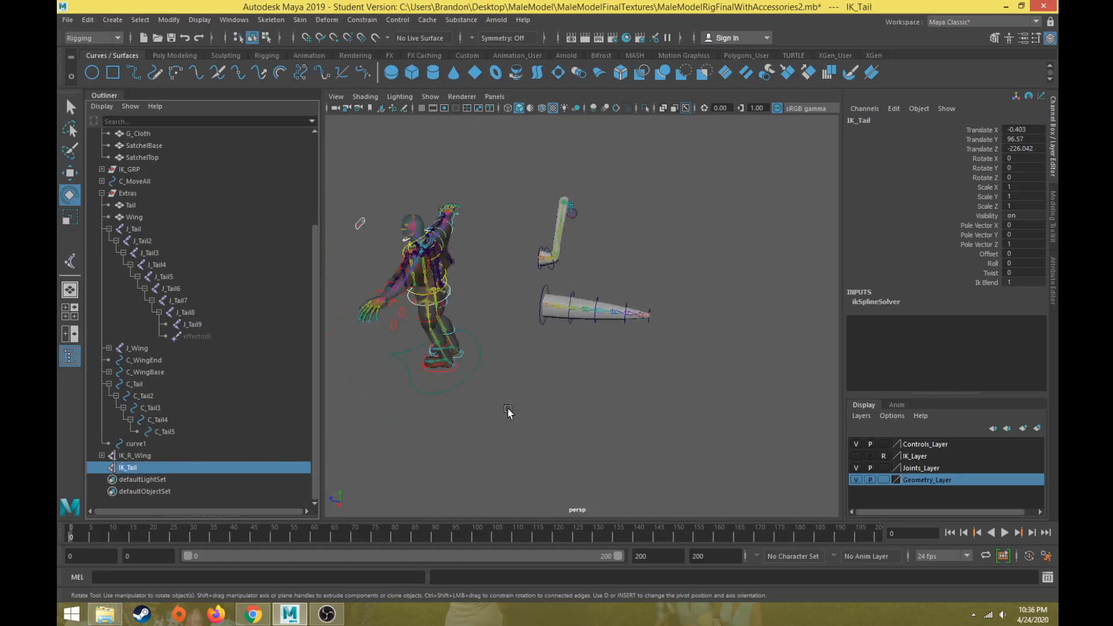
{"action": "scroll", "coordinate": [523, 411], "scroll_direction": "up", "scroll_amount": 4}
{"action": "scroll", "coordinate": [571, 364], "scroll_direction": "up", "scroll_amount": 3}
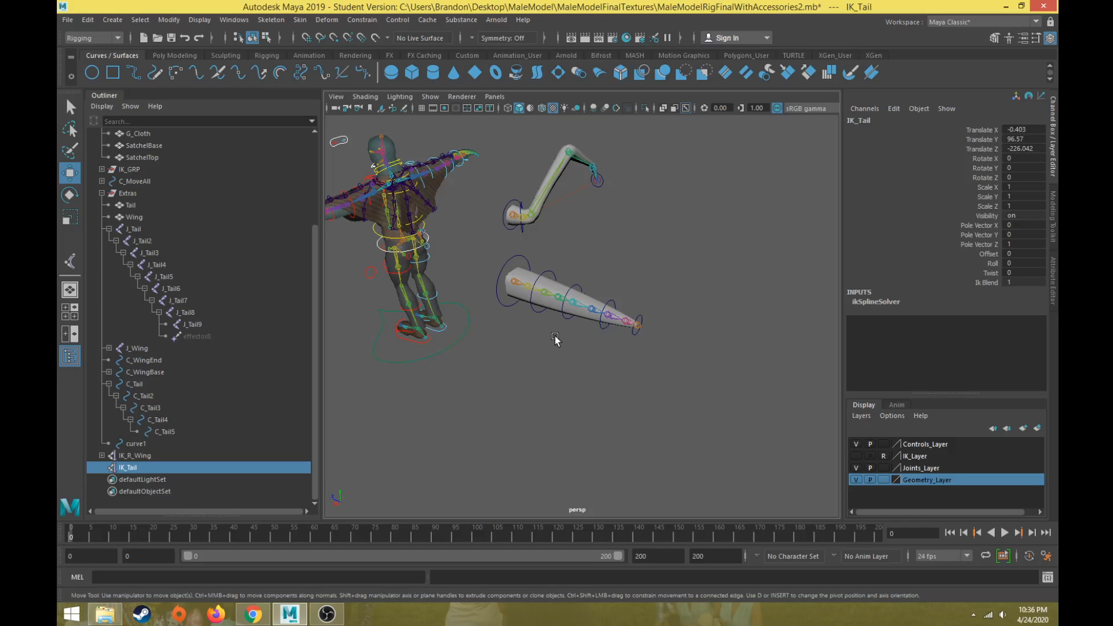
{"action": "key", "text": "f"}
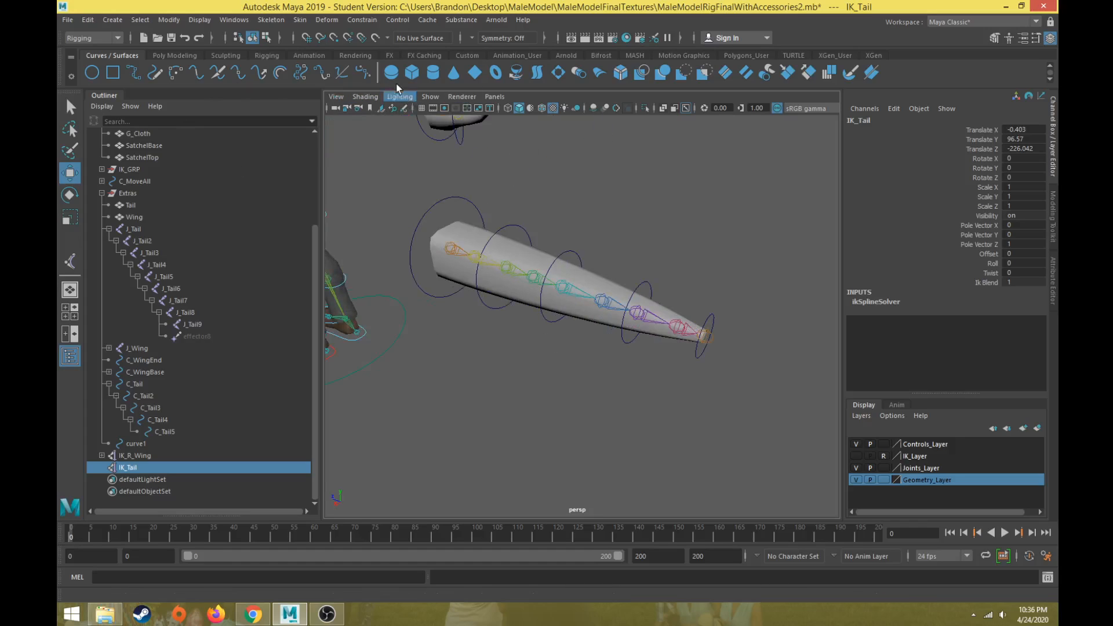
{"action": "left_click", "coordinate": [527, 257]}
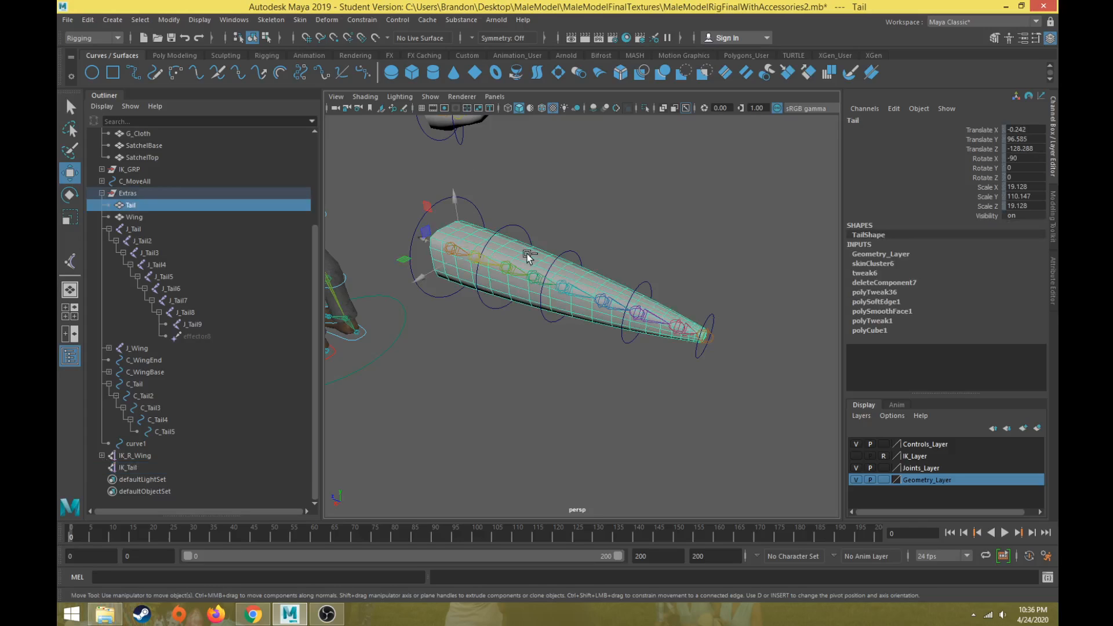
{"action": "key", "text": "ctrl+h"}
{"action": "scroll", "coordinate": [536, 283], "scroll_direction": "up", "scroll_amount": 4}
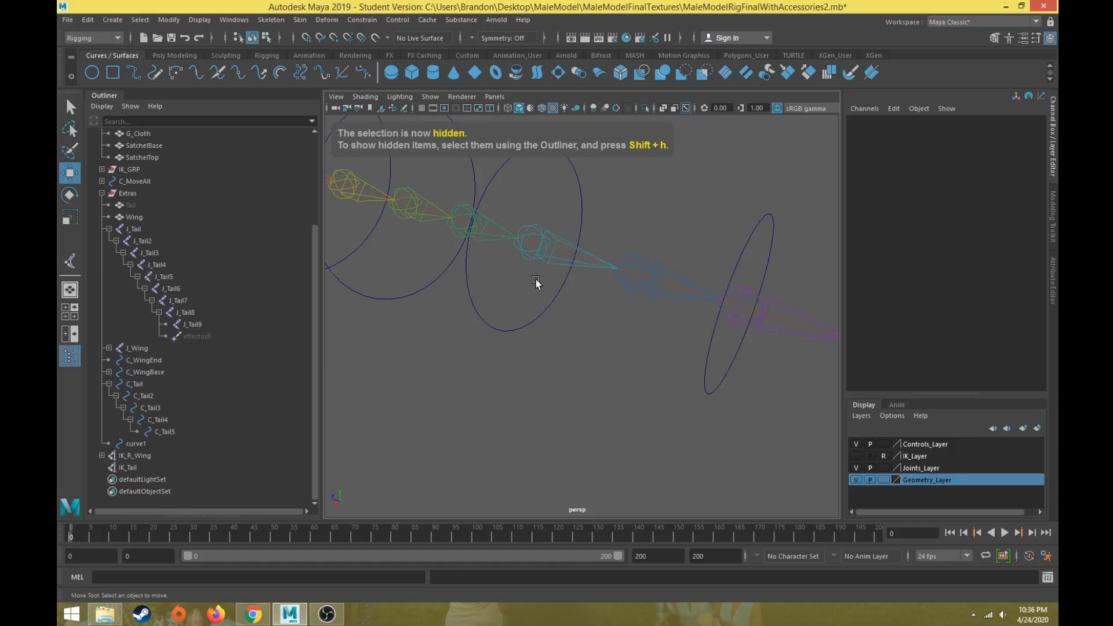
{"action": "left_click", "coordinate": [152, 467]}
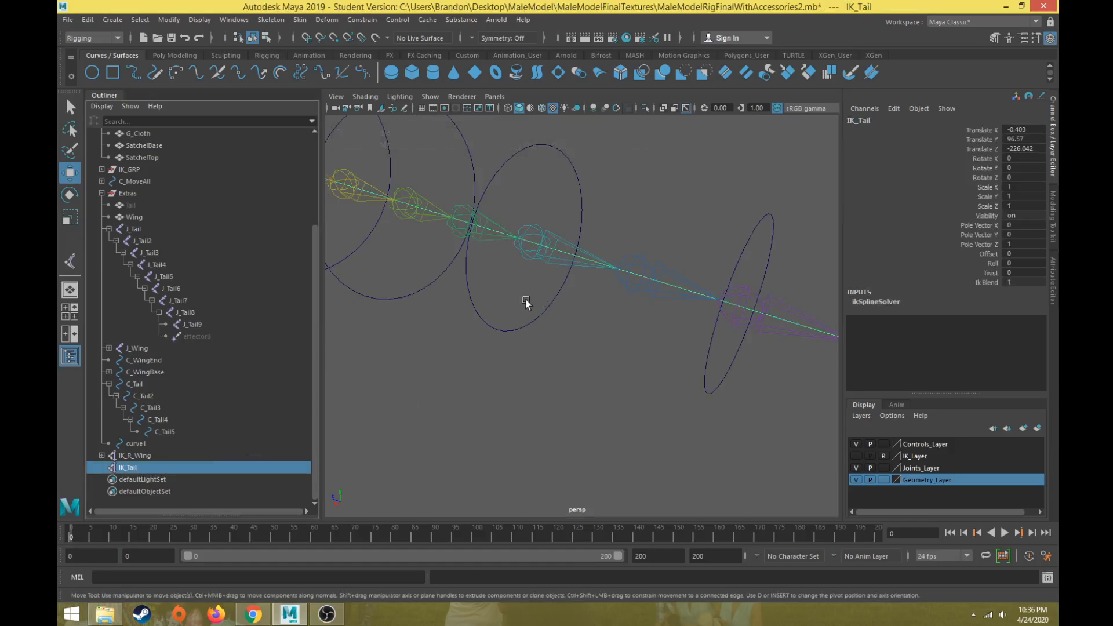
{"action": "key", "text": "ctrl+h"}
Select curve1 and limit the viewport display to NURBS curves only.
{"action": "left_click", "coordinate": [566, 250]}
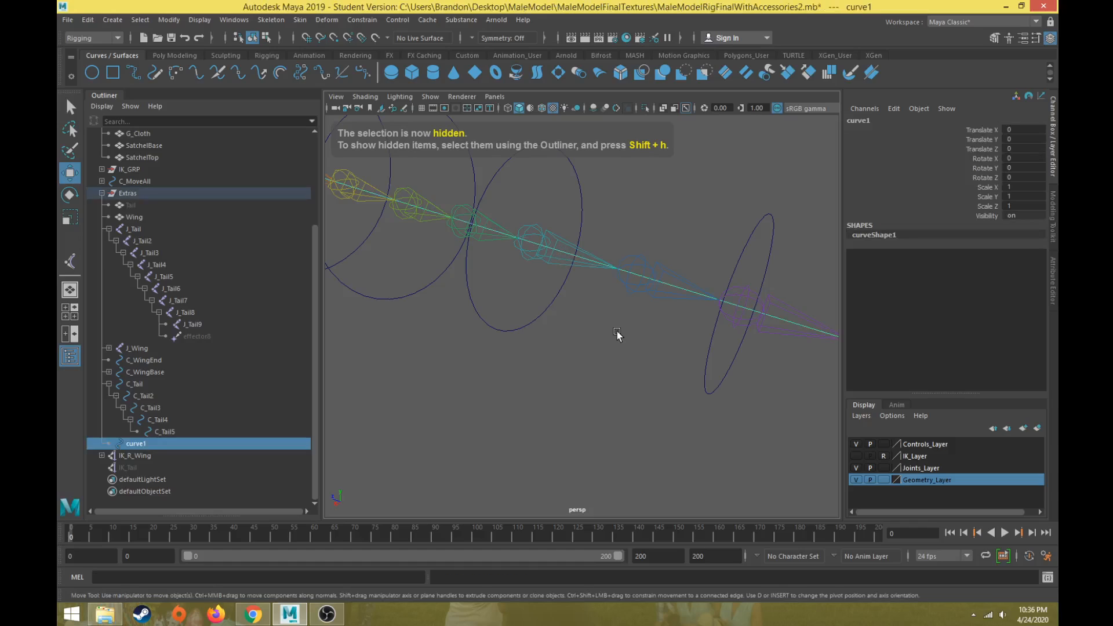
{"action": "scroll", "coordinate": [617, 334], "scroll_direction": "down", "scroll_amount": 3}
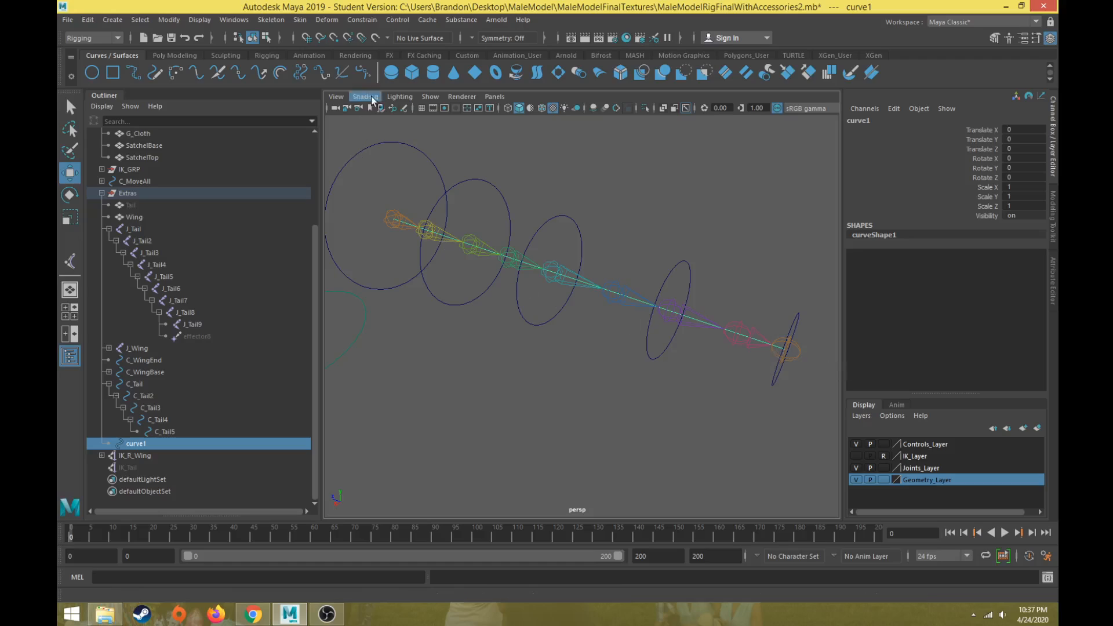
{"action": "left_click", "coordinate": [431, 97]}
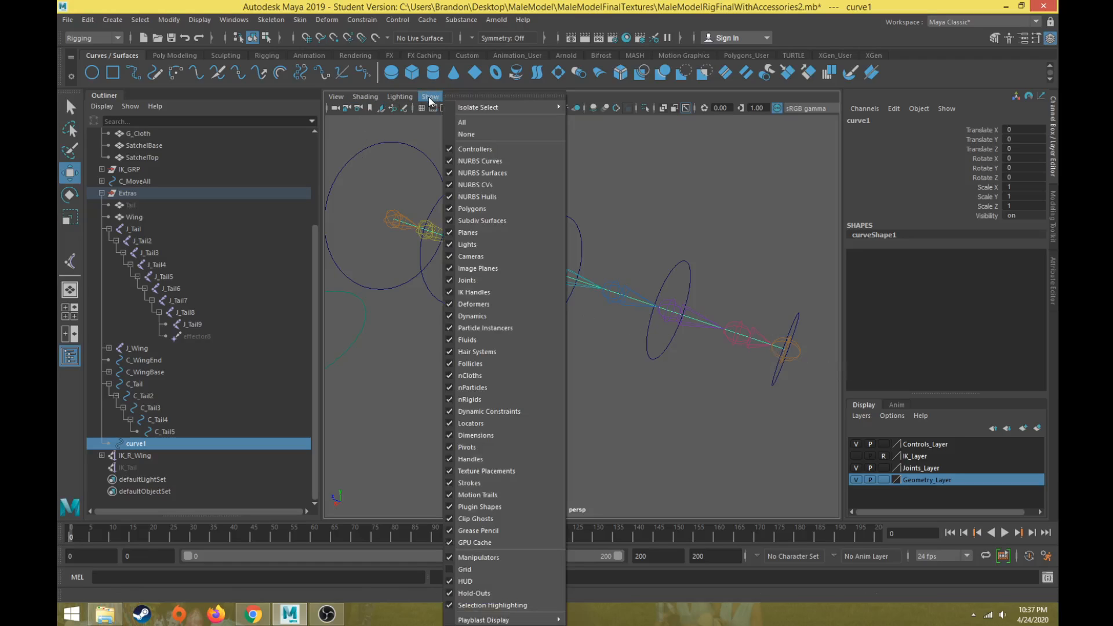
{"action": "left_click", "coordinate": [474, 138]}
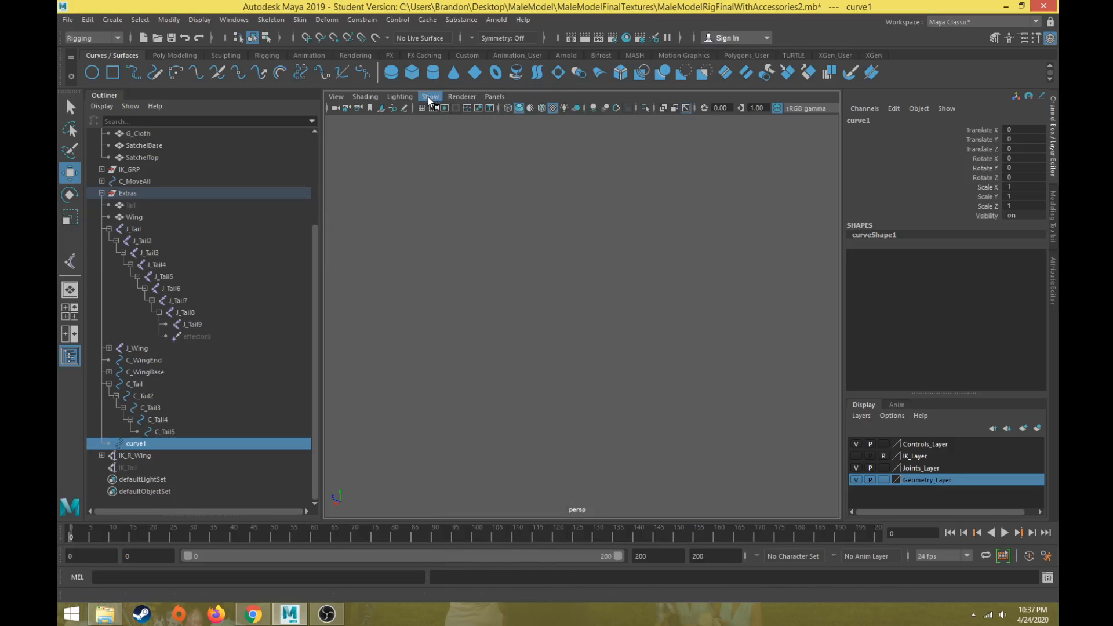
{"action": "left_click", "coordinate": [430, 99]}
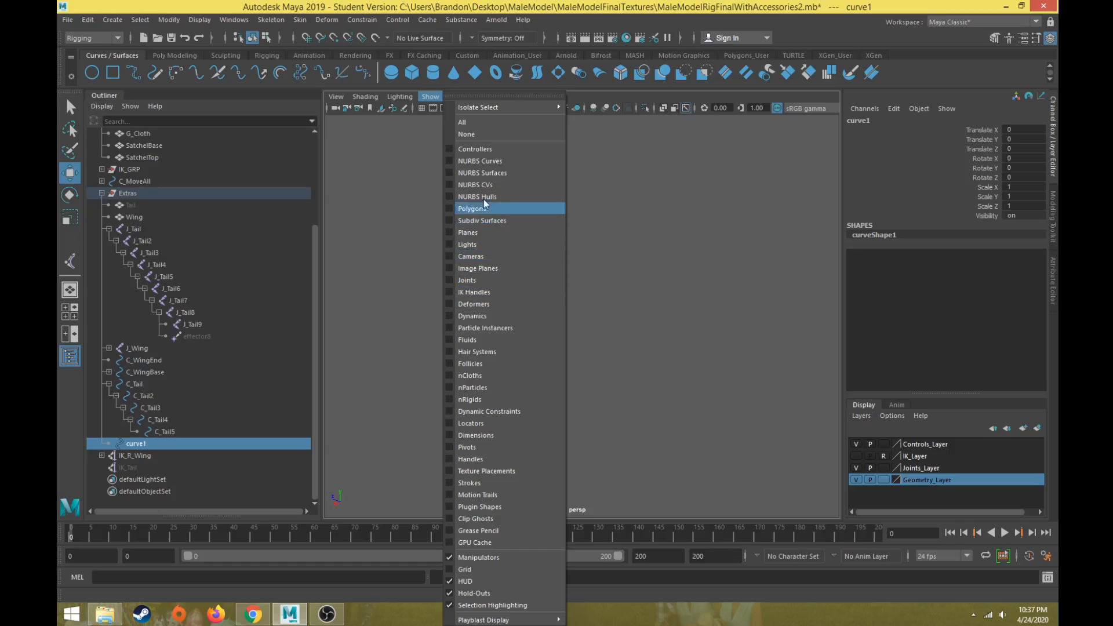
{"action": "left_click", "coordinate": [492, 161]}
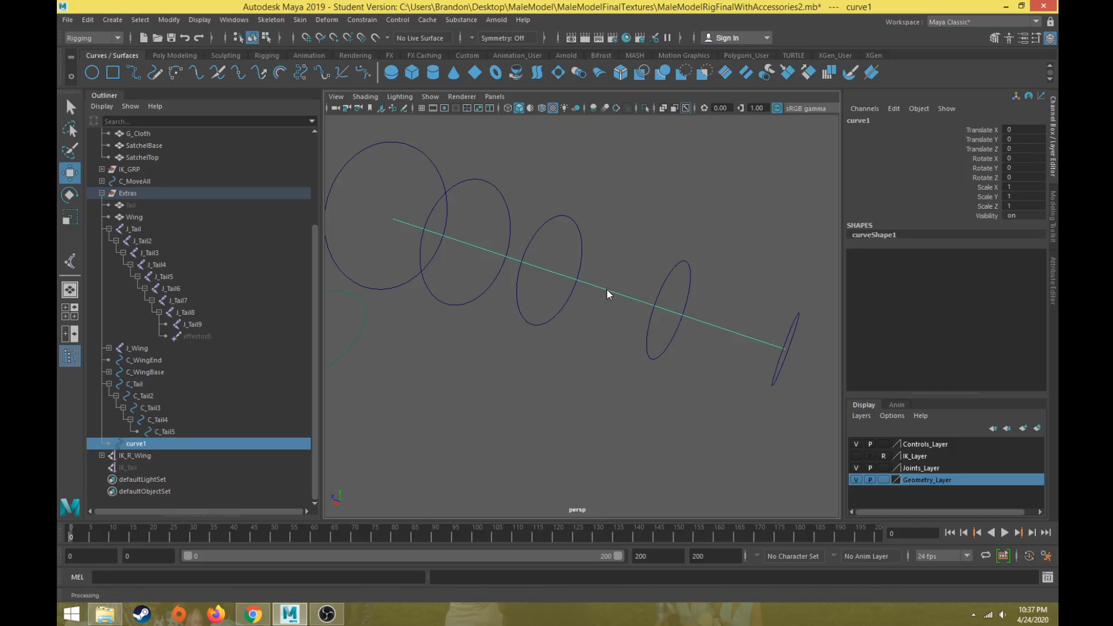
Create a Point On Curve deformer on the curve point at the tail-tip end of curve1.
{"action": "right_click", "coordinate": [599, 288]}
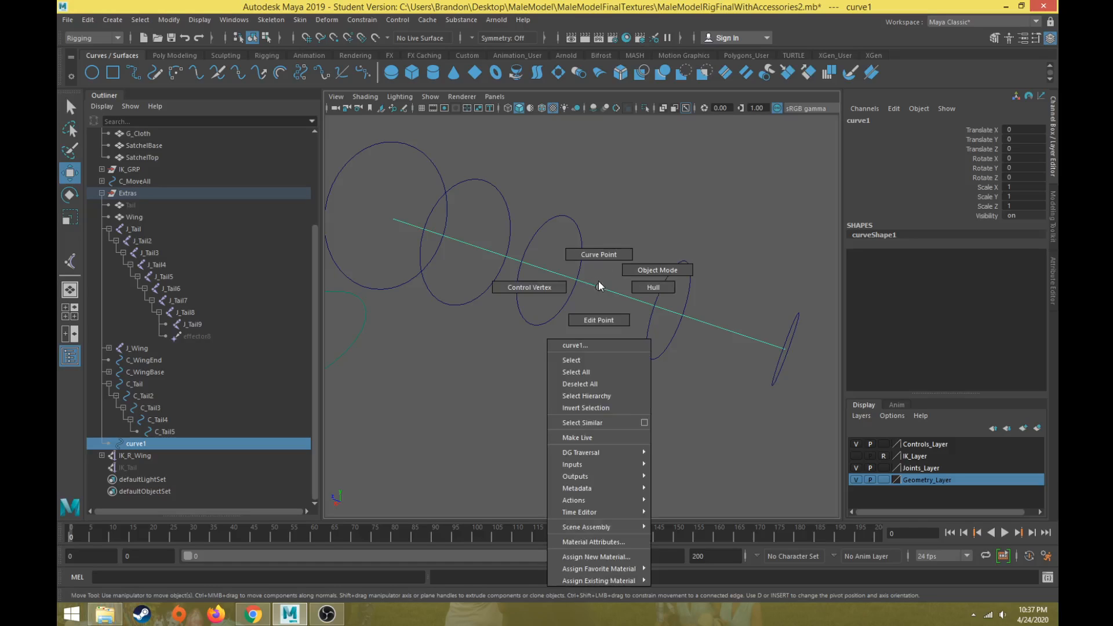
{"action": "left_click", "coordinate": [598, 258]}
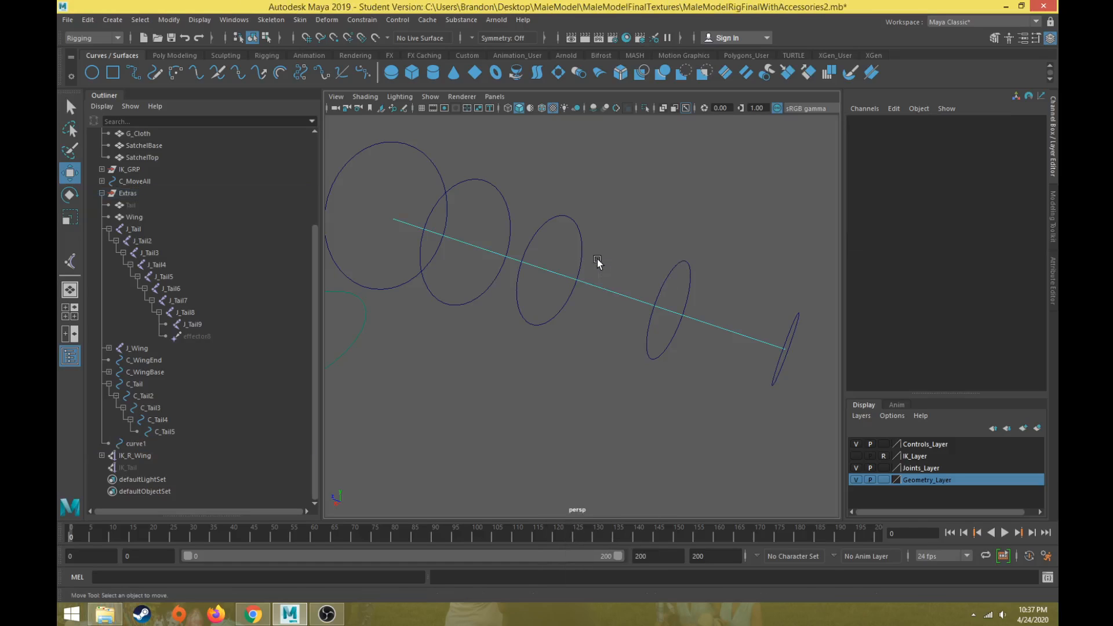
{"action": "left_click_drag", "start_coordinate": [581, 281], "coordinate": [542, 327]}
{"action": "left_click_drag", "start_coordinate": [355, 297], "coordinate": [812, 383]}
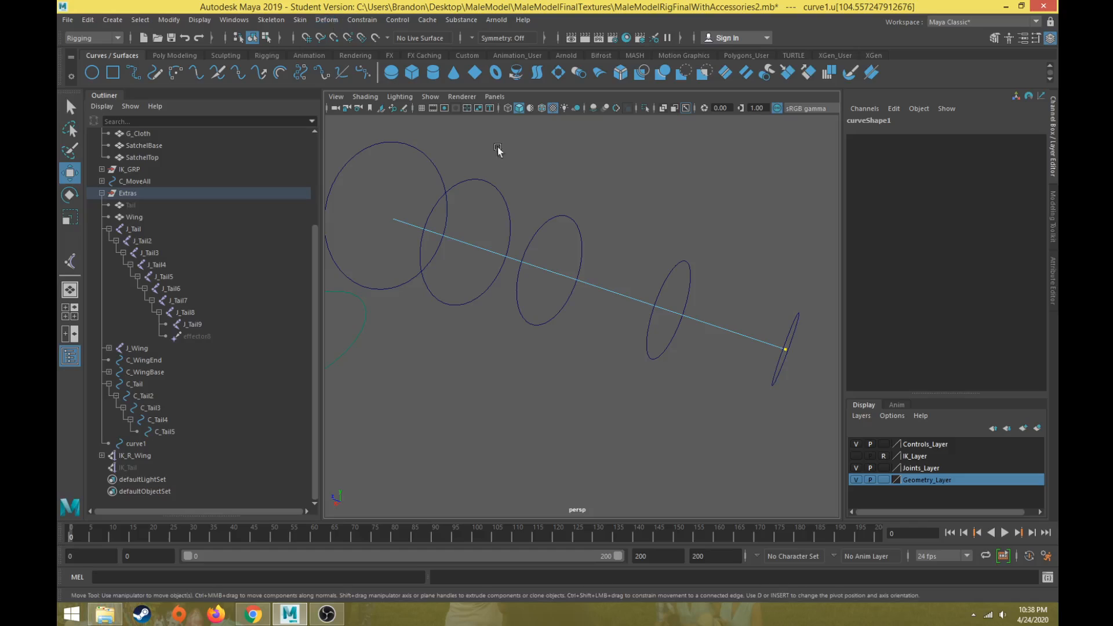
{"action": "right_click_drag", "start_coordinate": [618, 291], "coordinate": [628, 261]}
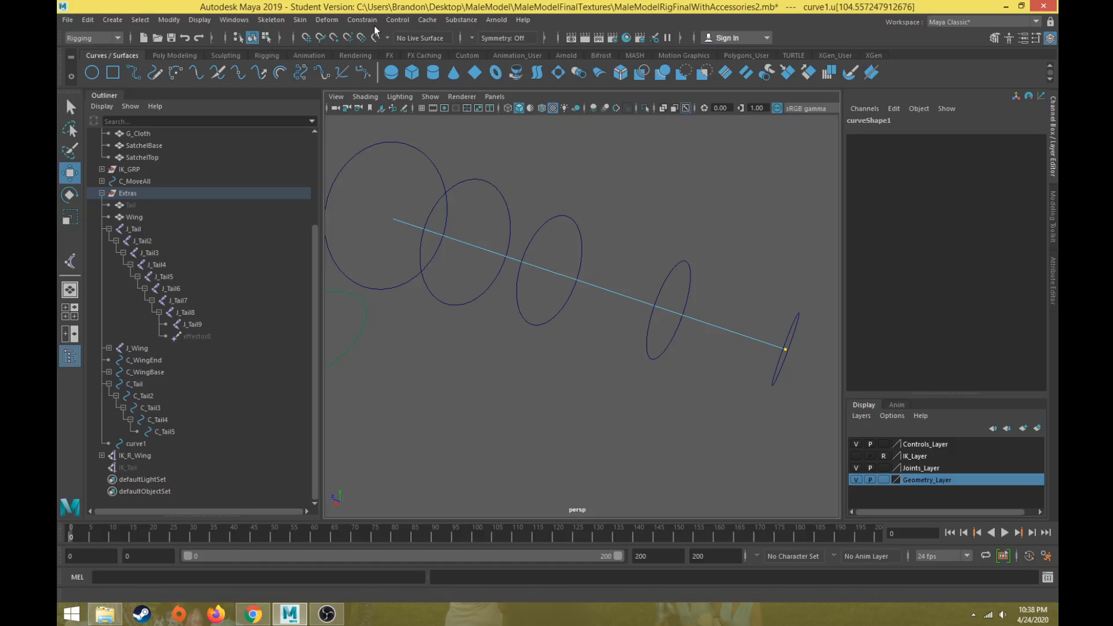
{"action": "left_click", "coordinate": [328, 21]}
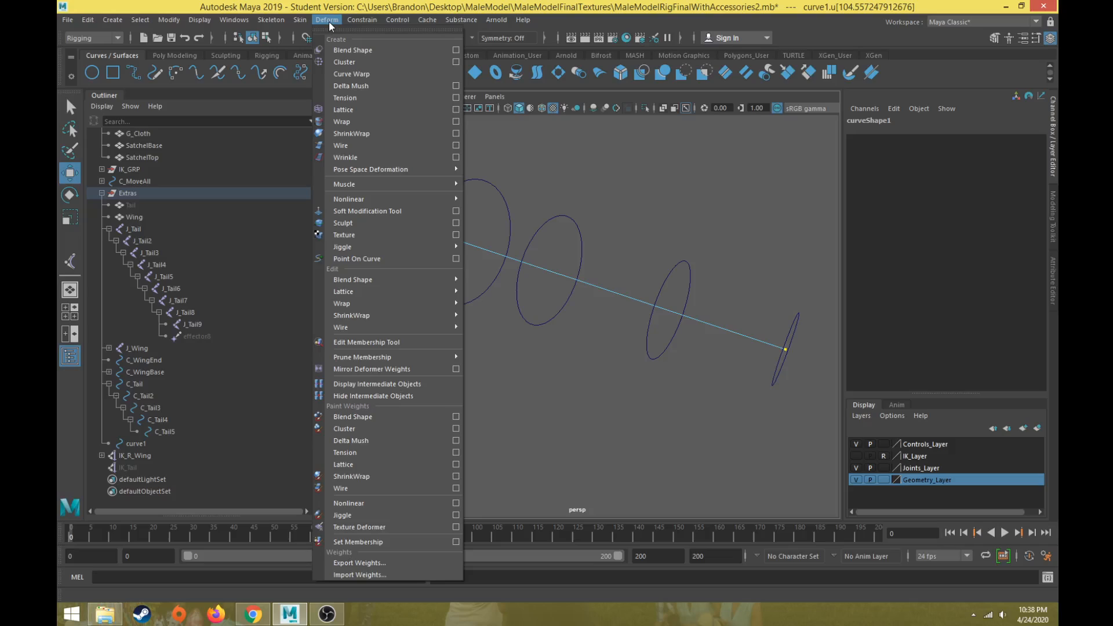
{"action": "left_click", "coordinate": [372, 259]}
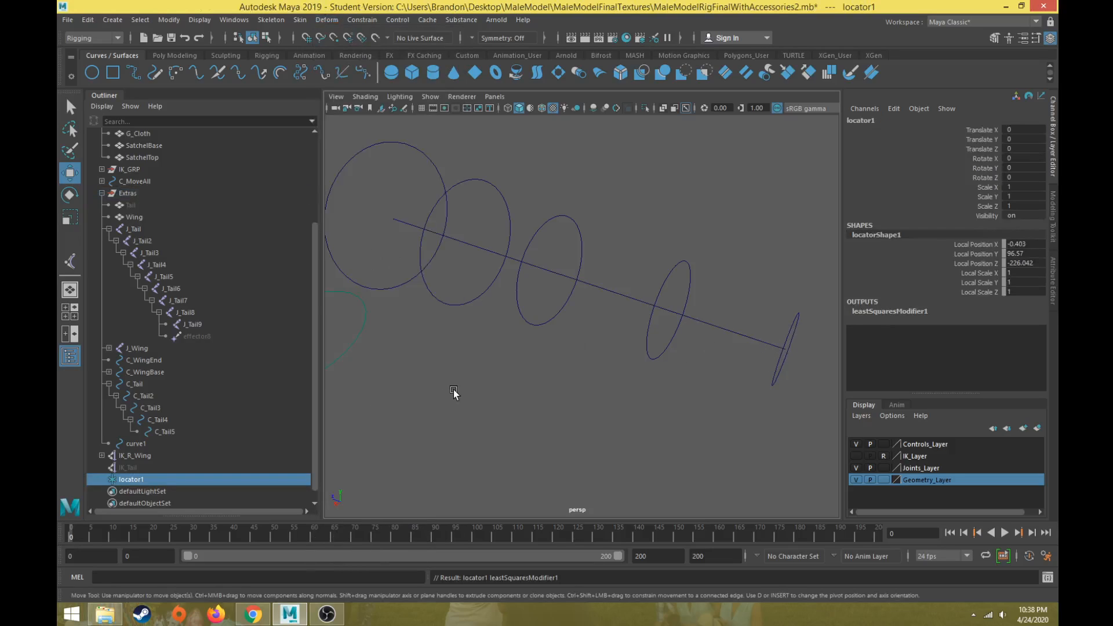
Rename the new point-on-curve locator as L_Tail.
{"action": "scroll", "coordinate": [116, 464], "scroll_direction": "down", "scroll_amount": 1}
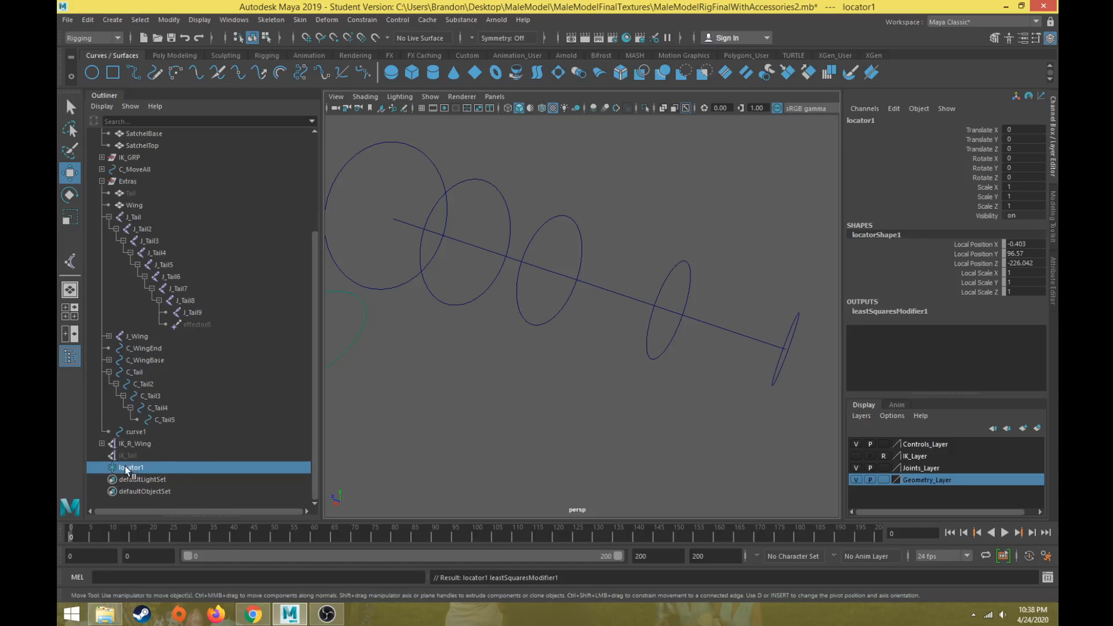
{"action": "double_click", "coordinate": [125, 468]}
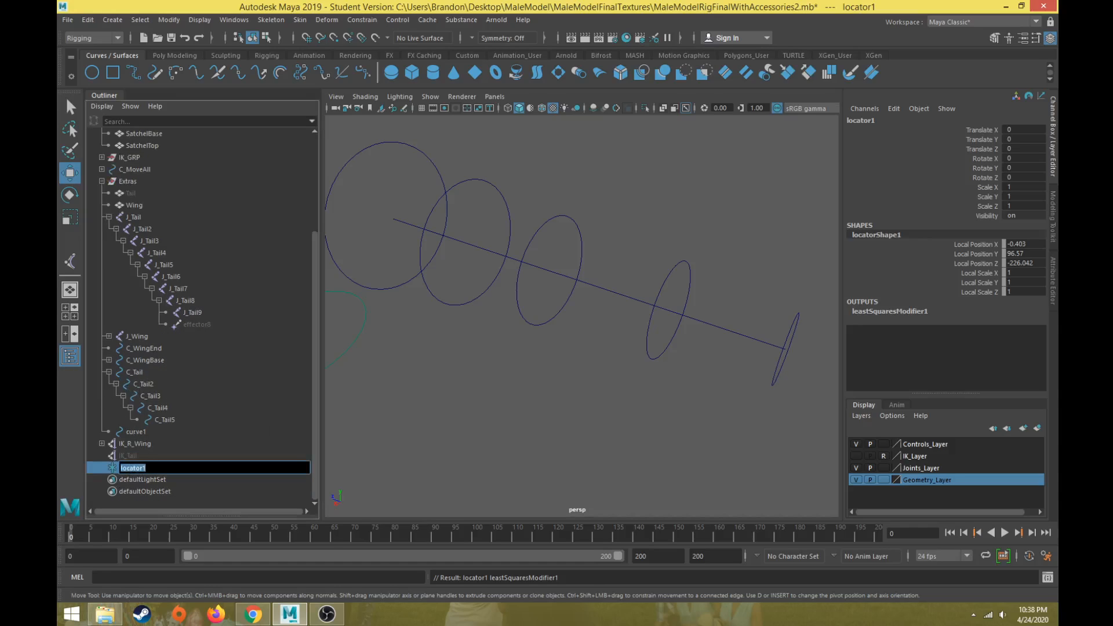
{"action": "type", "text": "L_Tail"}
{"action": "key", "text": "Return"}
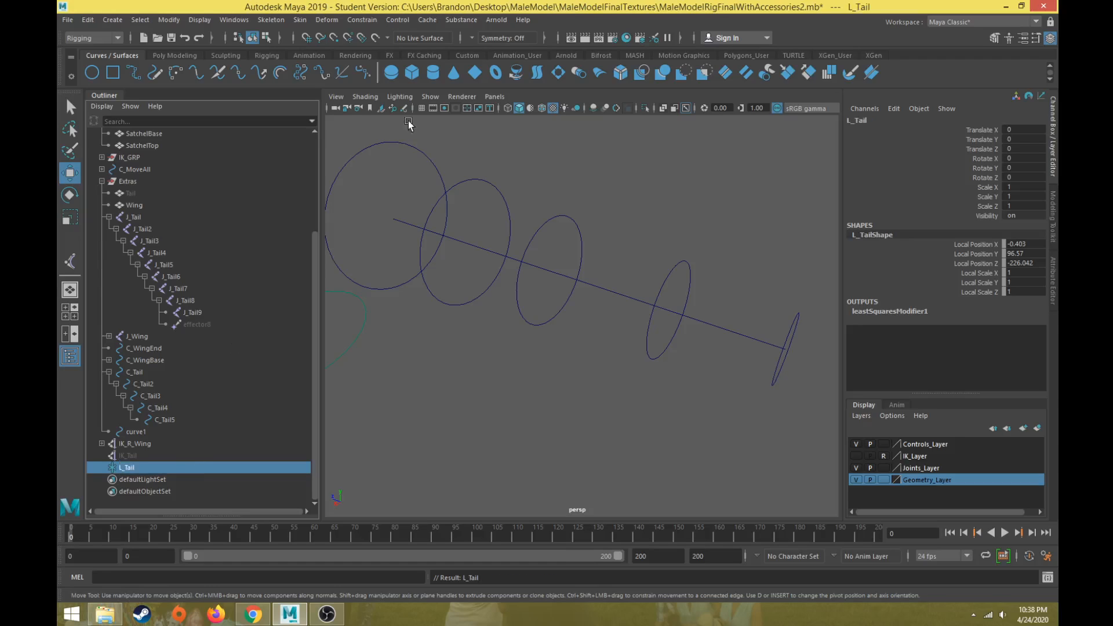
Show all object types in the viewport again and unhide the Tail mesh and the IK_Tail handle.
{"action": "left_click", "coordinate": [430, 97]}
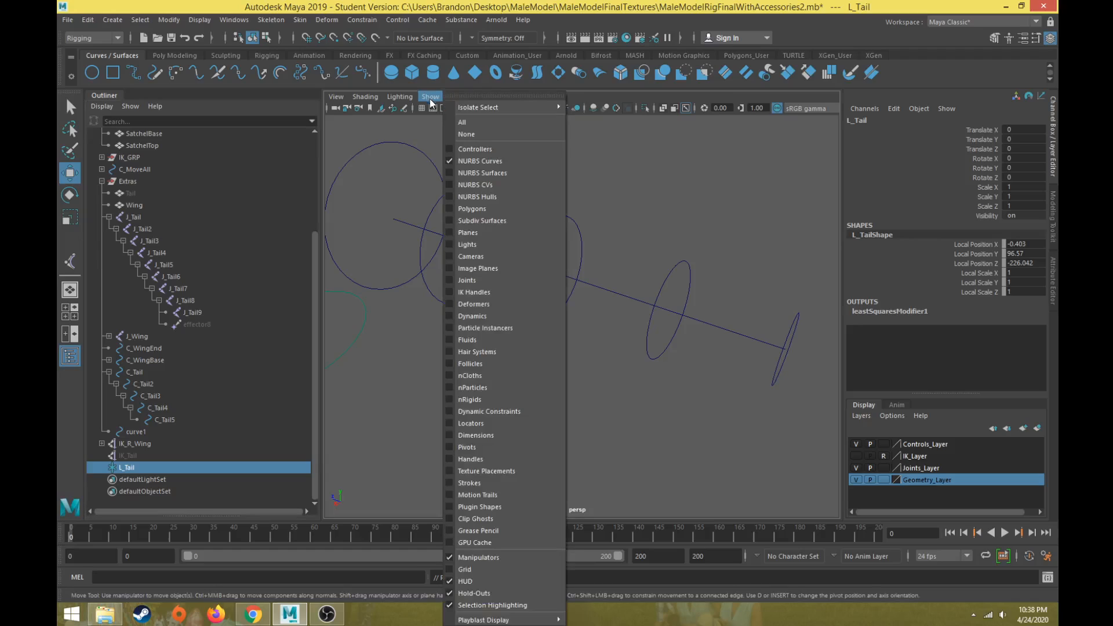
{"action": "left_click", "coordinate": [454, 124]}
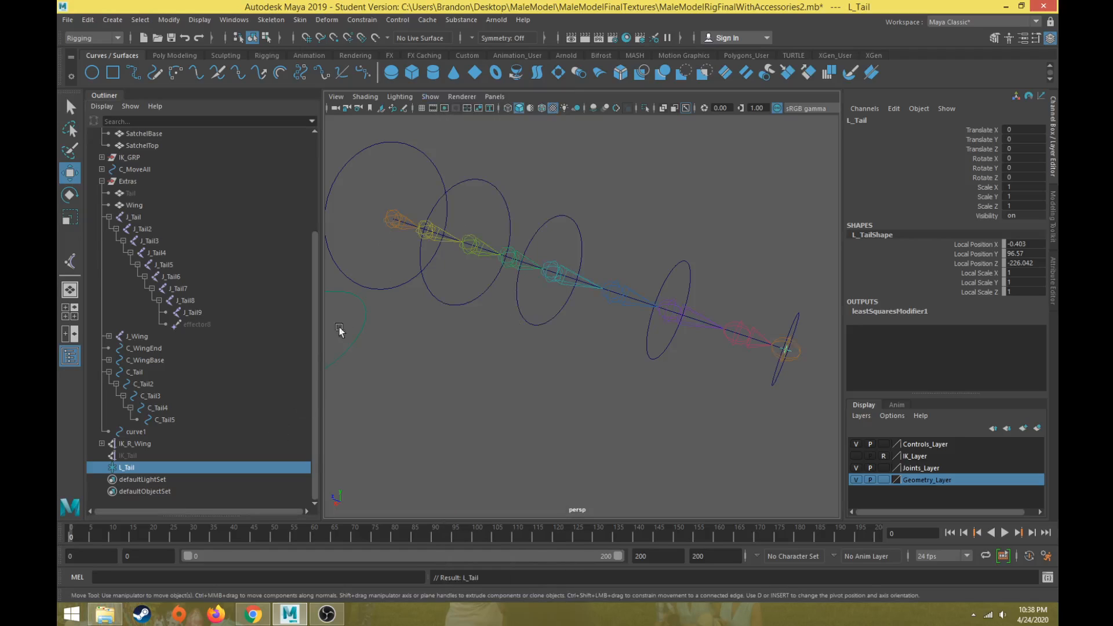
{"action": "left_click", "coordinate": [138, 193]}
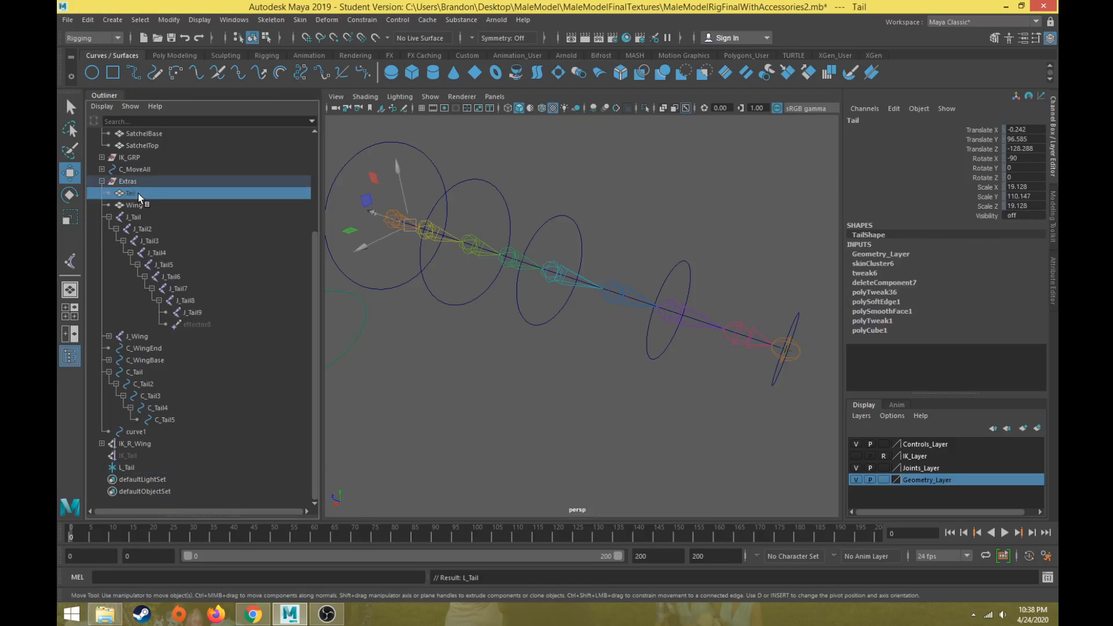
{"action": "key", "text": "shift+h"}
{"action": "left_click", "coordinate": [137, 456]}
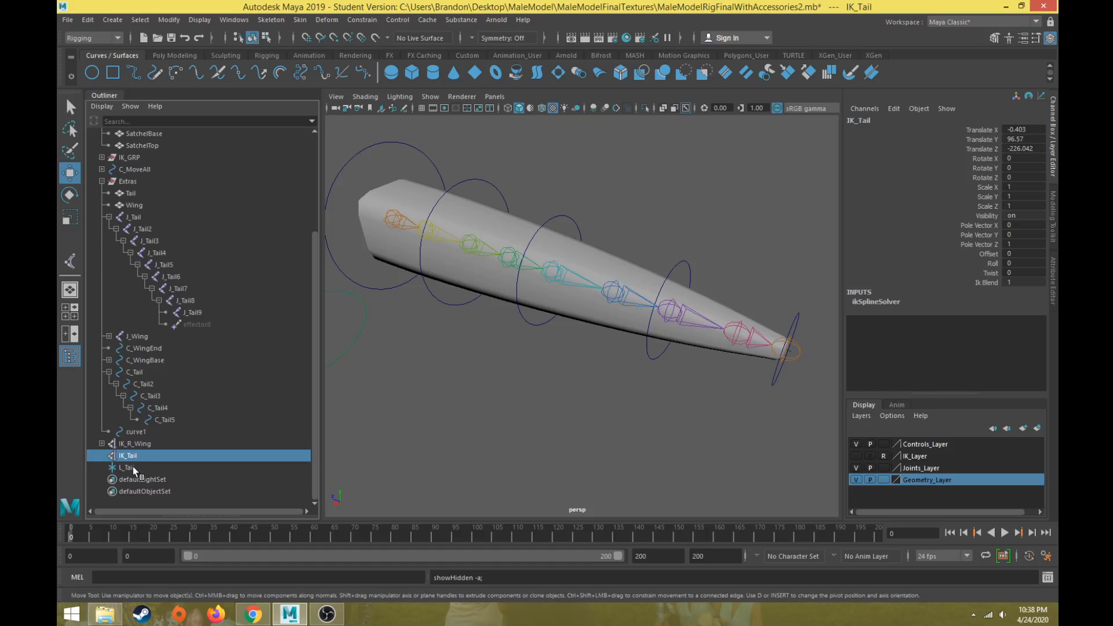
Center the pivot of the L_Tail locator so it sits at the tail tip.
{"action": "left_click", "coordinate": [132, 468]}
{"action": "key", "text": "f"}
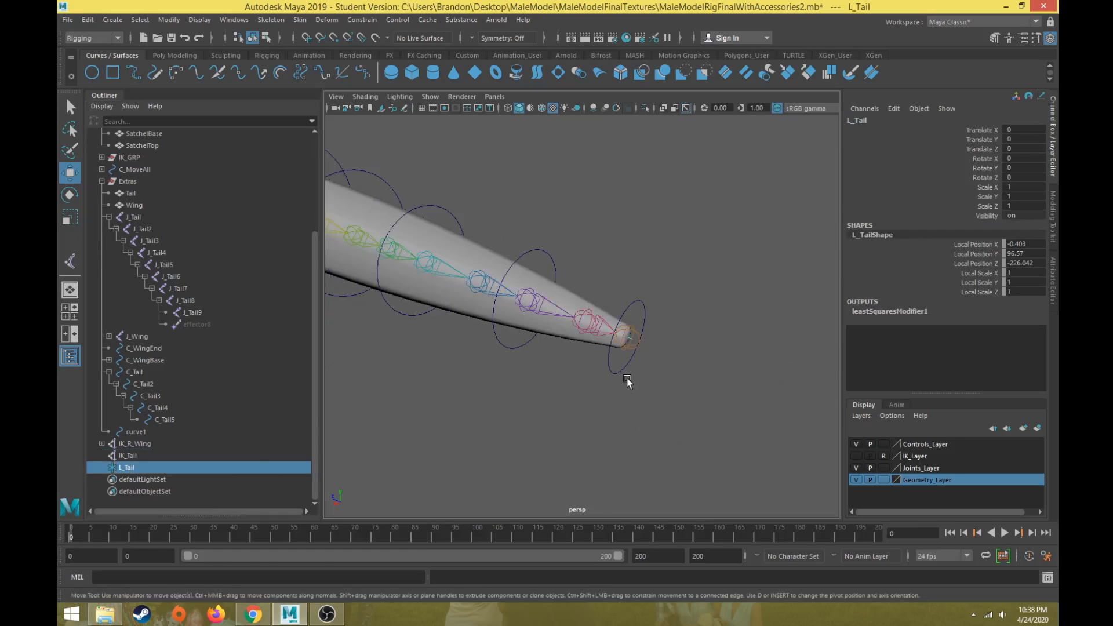
{"action": "key", "text": "r"}
{"action": "scroll", "coordinate": [620, 353], "scroll_direction": "down", "scroll_amount": 6}
{"action": "left_click_drag", "start_coordinate": [580, 339], "coordinate": [473, 303], "text": "alt"}
{"action": "scroll", "coordinate": [473, 303], "scroll_direction": "down", "scroll_amount": 3}
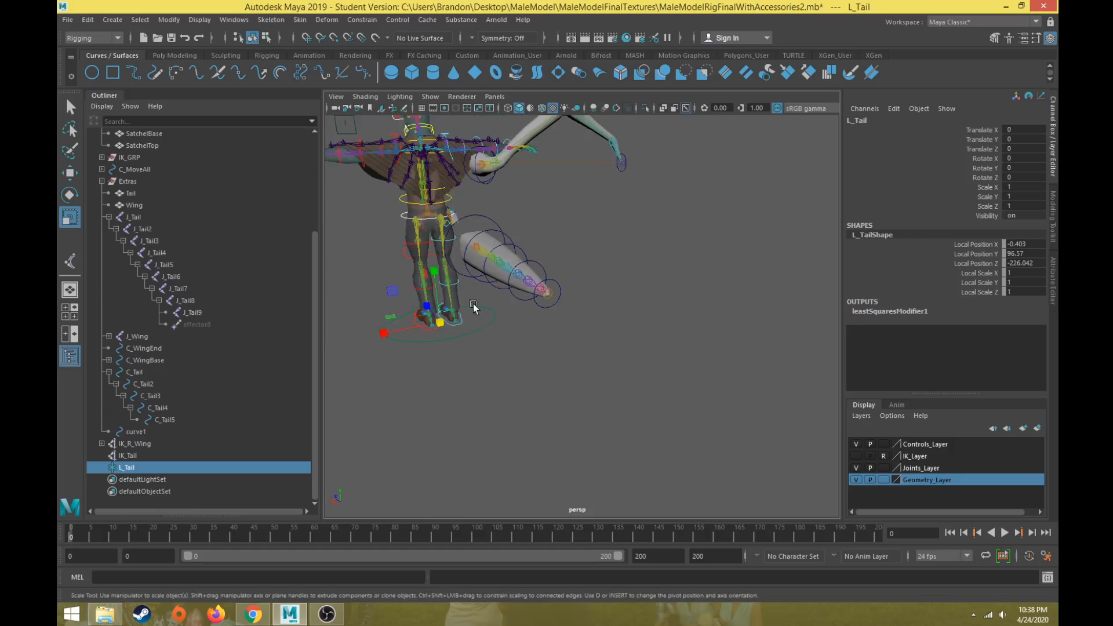
{"action": "scroll", "coordinate": [473, 304], "scroll_direction": "up", "scroll_amount": 2}
{"action": "left_click", "coordinate": [168, 20]}
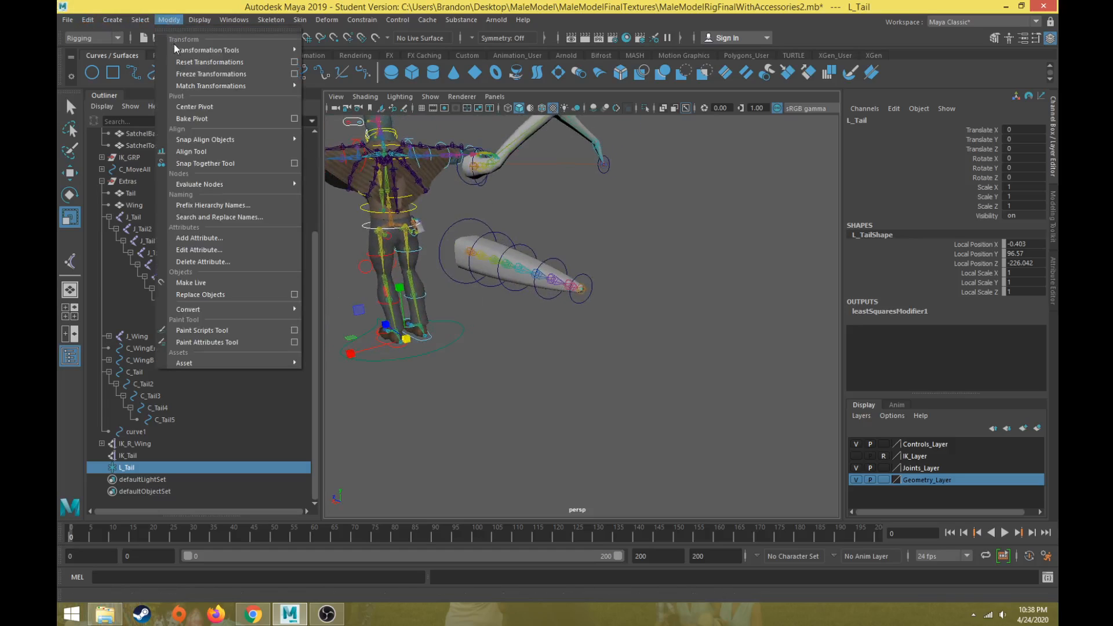
{"action": "left_click", "coordinate": [191, 109]}
{"action": "scroll", "coordinate": [494, 224], "scroll_direction": "up", "scroll_amount": 5}
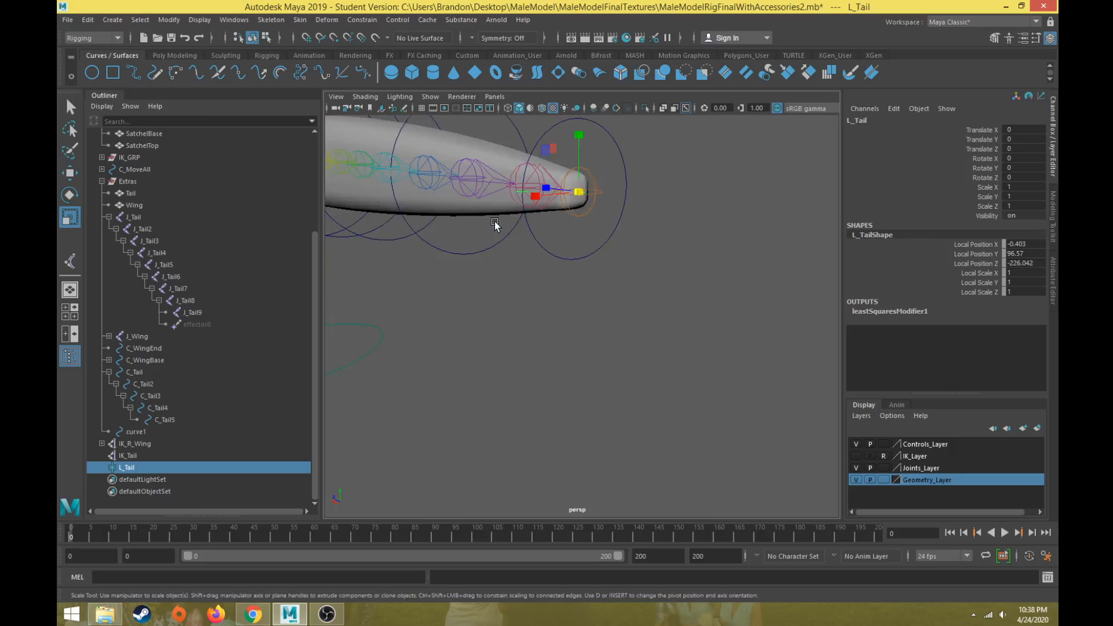
{"action": "left_click_drag", "start_coordinate": [496, 227], "coordinate": [498, 247], "text": "alt"}
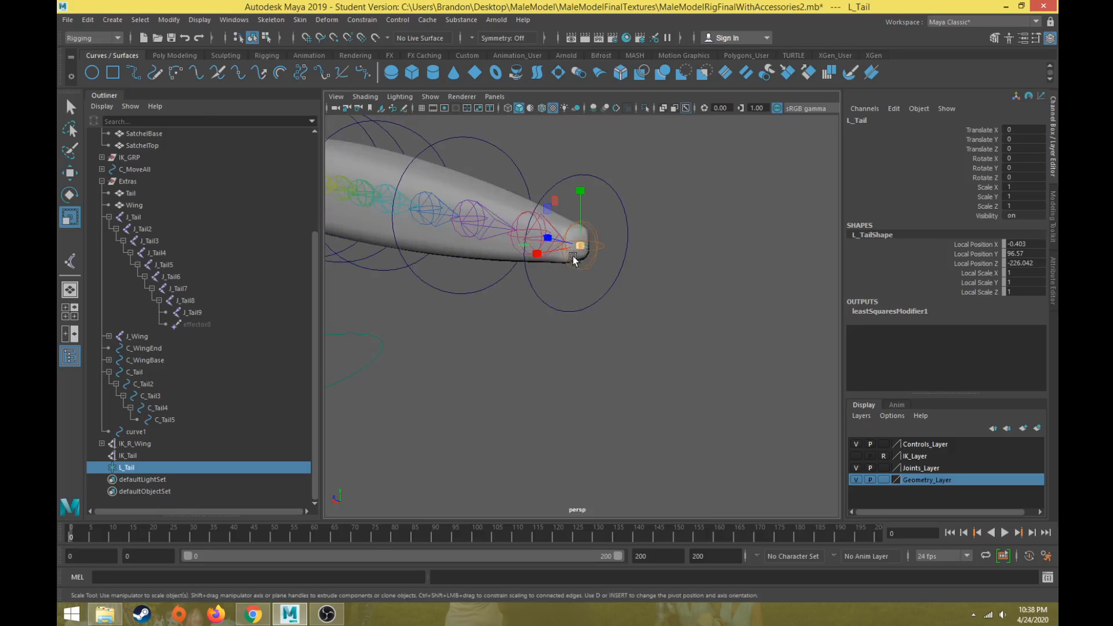
Scale the L_Tail locator up uniformly to about 18.07.
{"action": "left_click_drag", "start_coordinate": [580, 246], "coordinate": [875, 186]}
{"action": "left_click_drag", "start_coordinate": [751, 339], "coordinate": [736, 310], "text": "alt"}
{"action": "mouse_move", "coordinate": [716, 366]}
{"action": "left_mouse_down", "text": "alt"}
{"action": "mouse_move", "coordinate": [684, 358]}
{"action": "mouse_move", "coordinate": [725, 366]}
{"action": "left_mouse_up", "text": "alt"}
{"action": "right_click_drag", "start_coordinate": [719, 358], "coordinate": [697, 361], "text": "alt"}
Test the tail's bend by moving the L_Tail locator down and sideways, and undo the moves.
{"action": "key", "text": "w"}
{"action": "left_click_drag", "start_coordinate": [596, 356], "coordinate": [631, 356], "text": "alt"}
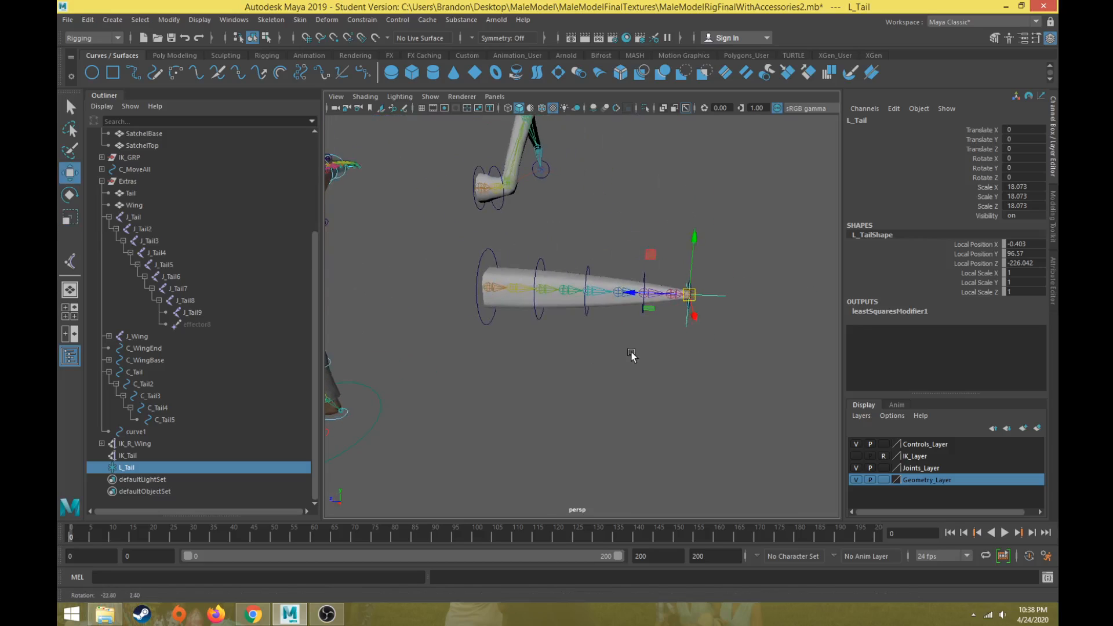
{"action": "left_click_drag", "start_coordinate": [654, 255], "coordinate": [596, 311]}
{"action": "mouse_move", "coordinate": [596, 313]}
{"action": "left_mouse_down", "text": "alt"}
{"action": "mouse_move", "coordinate": [484, 357]}
{"action": "mouse_move", "coordinate": [410, 318]}
{"action": "mouse_move", "coordinate": [617, 318]}
{"action": "left_mouse_up", "text": "alt"}
{"action": "key", "text": "ctrl+z"}
{"action": "key", "text": "ctrl+z"}
{"action": "key", "text": "ctrl+z"}
{"action": "key", "text": "ctrl+z"}
{"action": "key", "text": "ctrl+z"}
{"action": "key", "text": "ctrl+z"}
{"action": "key", "text": "ctrl+z"}
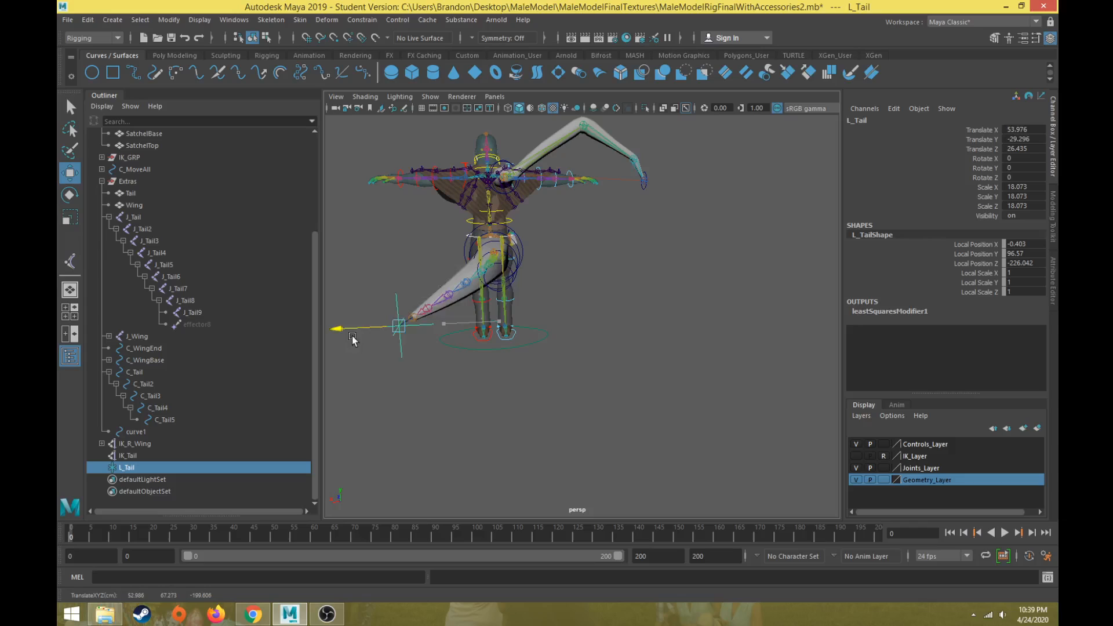
{"action": "key", "text": "ctrl+z"}
Pull the L_Tail locator downward from a side view to check the curl, and undo the move.
{"action": "left_click_drag", "start_coordinate": [431, 317], "coordinate": [532, 324], "text": "alt"}
{"action": "scroll", "coordinate": [533, 326], "scroll_direction": "up", "scroll_amount": 5}
{"action": "middle_click_drag", "start_coordinate": [591, 360], "coordinate": [482, 364], "text": "alt"}
{"action": "scroll", "coordinate": [481, 366], "scroll_direction": "down", "scroll_amount": 3}
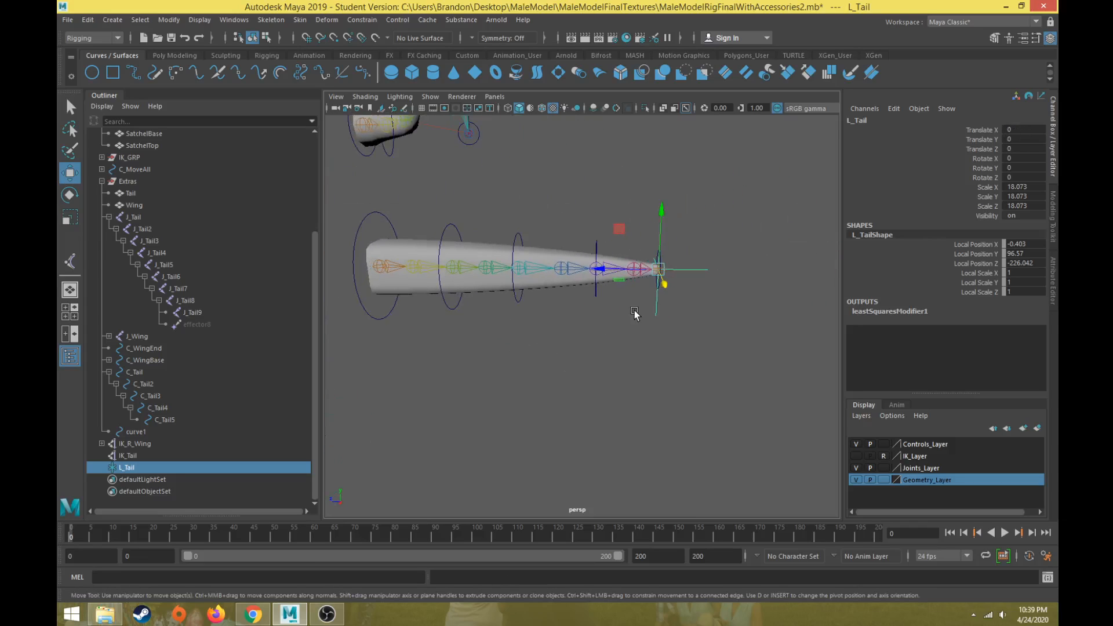
{"action": "middle_click_drag", "start_coordinate": [619, 232], "coordinate": [551, 349]}
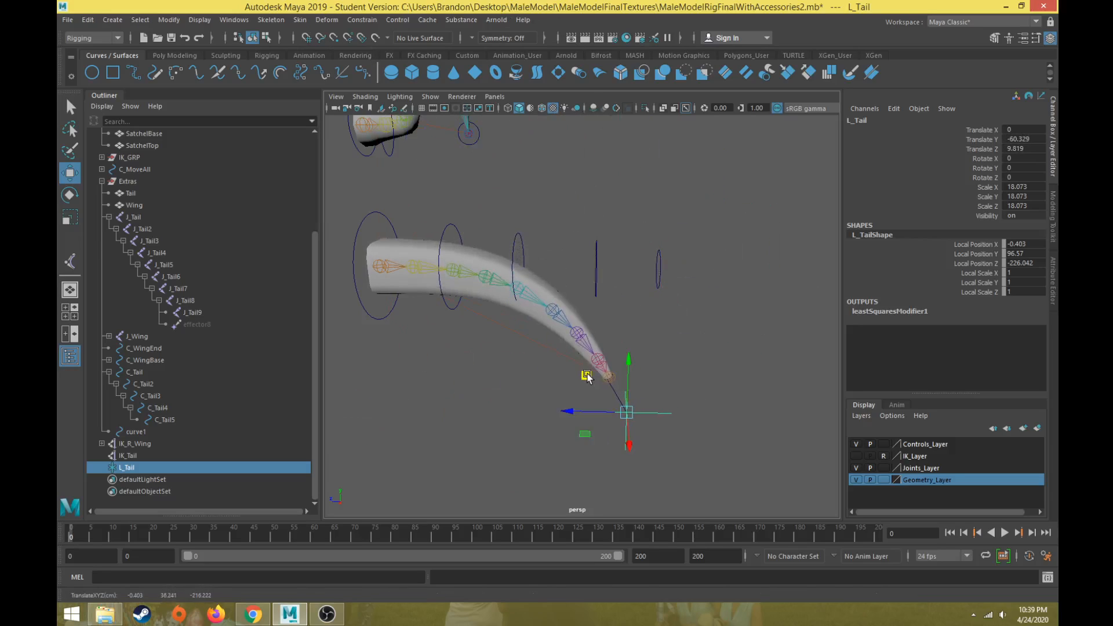
{"action": "key", "text": "ctrl+z"}
Parent-constrain the L_Tail locator to the tail-tip control C_Tail5 and hide the locator.
{"action": "scroll", "coordinate": [549, 344], "scroll_direction": "up", "scroll_amount": 3}
{"action": "left_click", "coordinate": [675, 300]}
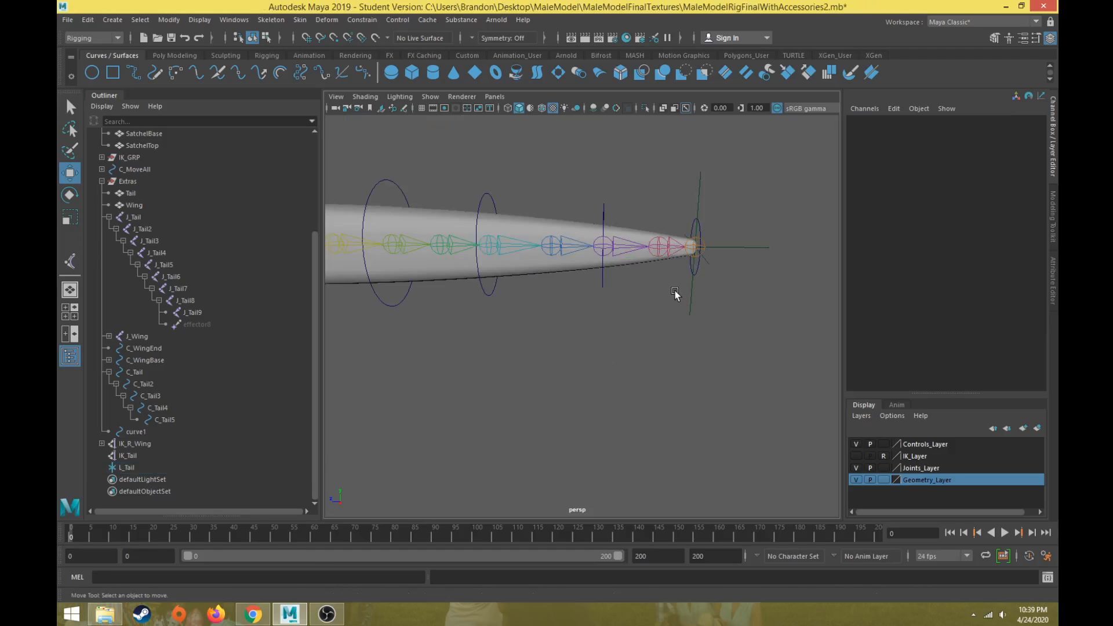
{"action": "left_click", "coordinate": [693, 225]}
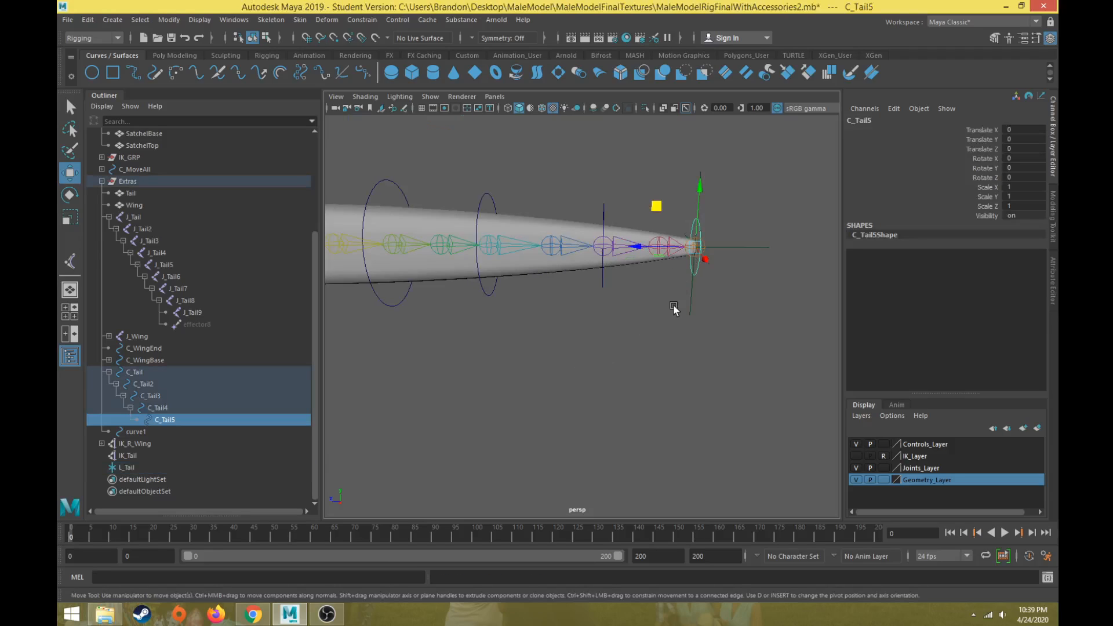
{"action": "key", "text": "q"}
{"action": "scroll", "coordinate": [659, 270], "scroll_direction": "up", "scroll_amount": 3}
{"action": "middle_click_drag", "start_coordinate": [659, 269], "coordinate": [603, 305], "text": "alt"}
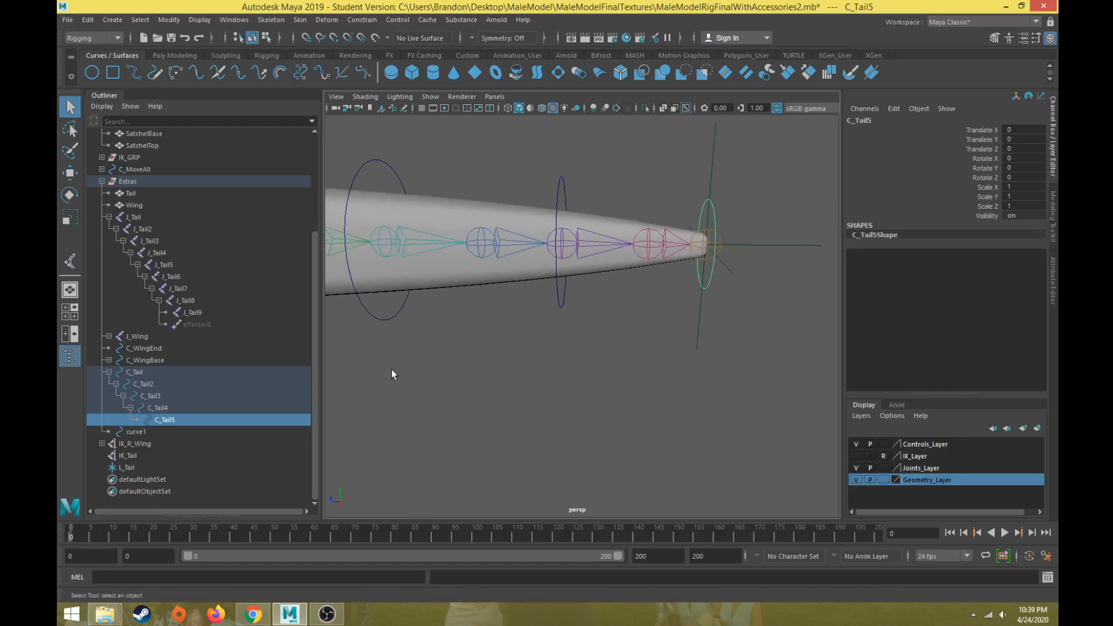
{"action": "left_click", "coordinate": [749, 246], "text": "shift"}
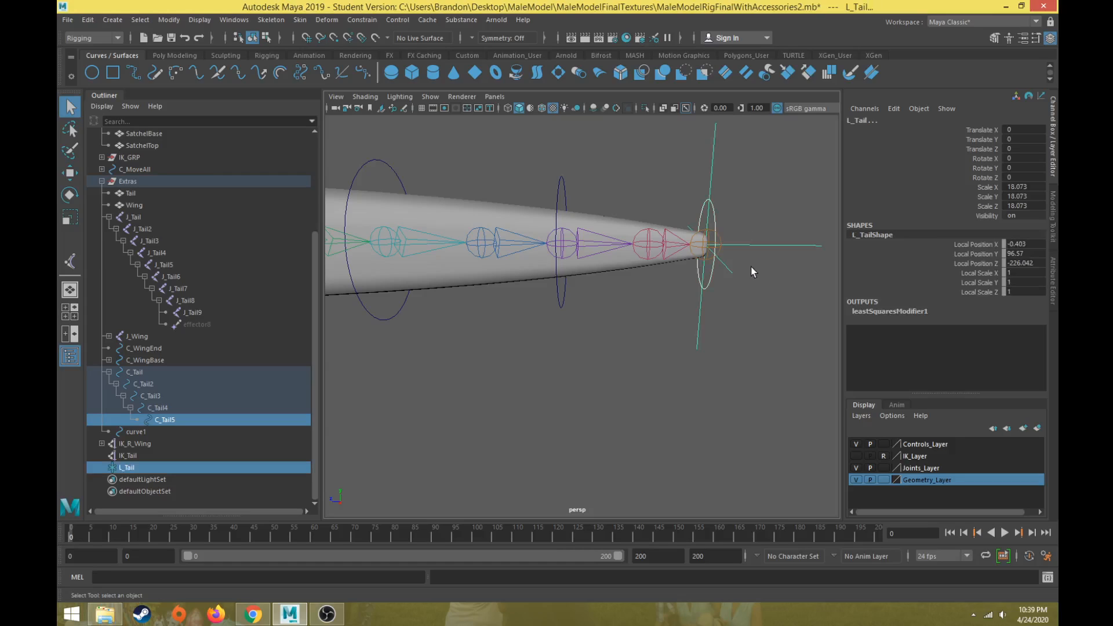
{"action": "left_click", "coordinate": [362, 19]}
{"action": "left_click", "coordinate": [380, 51]}
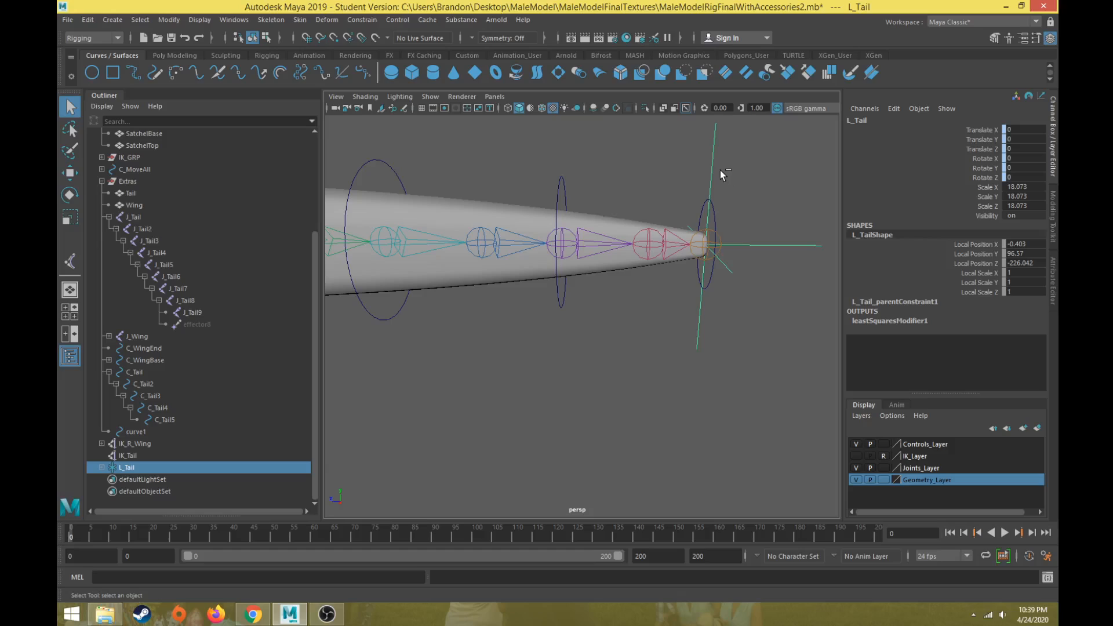
{"action": "key", "text": "ctrl+h"}
Test the tail's movement by moving the C_Tail5 control in several directions, and undo the moves.
{"action": "left_click", "coordinate": [716, 213]}
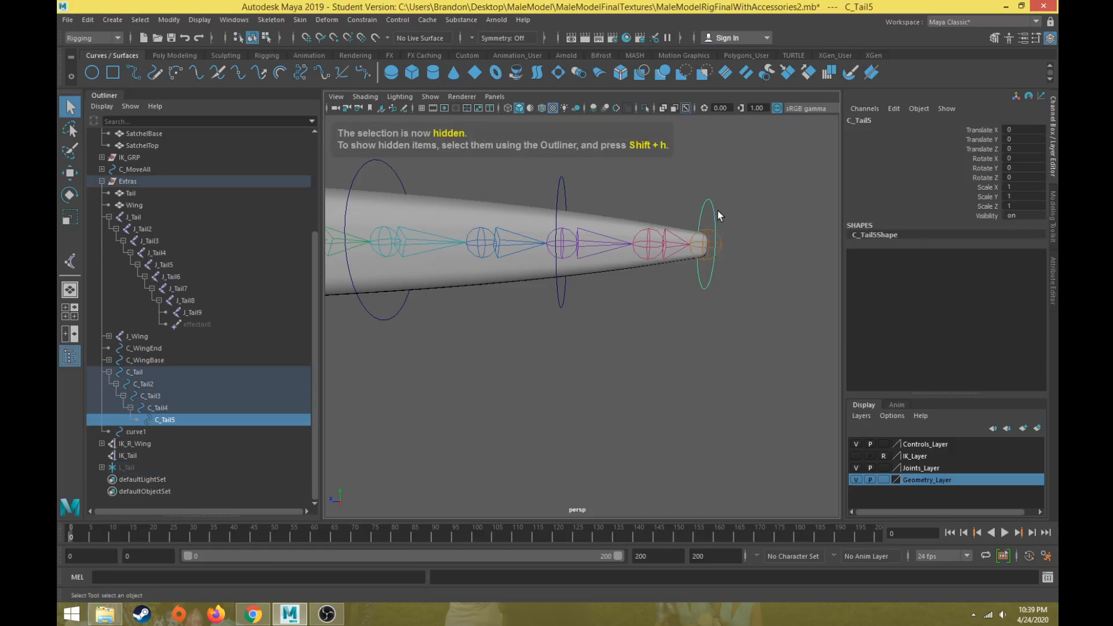
{"action": "scroll", "coordinate": [712, 227], "scroll_direction": "down", "scroll_amount": 2}
{"action": "key", "text": "w"}
{"action": "scroll", "coordinate": [572, 278], "scroll_direction": "down", "scroll_amount": 2}
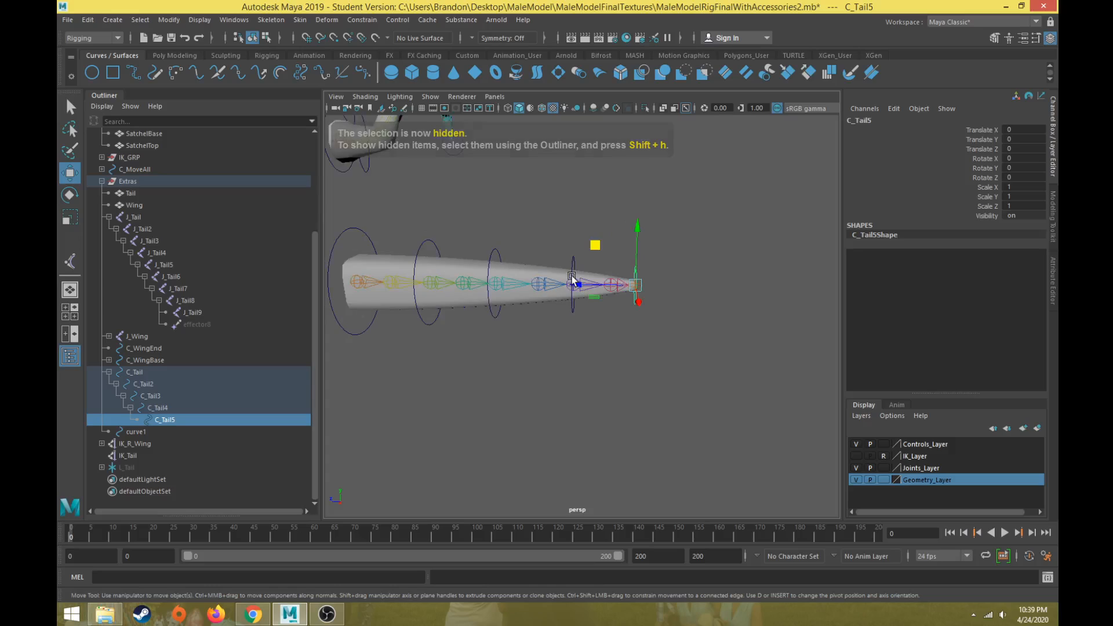
{"action": "left_click_drag", "start_coordinate": [572, 277], "coordinate": [510, 332], "text": "alt"}
{"action": "key", "text": "ctrl+z"}
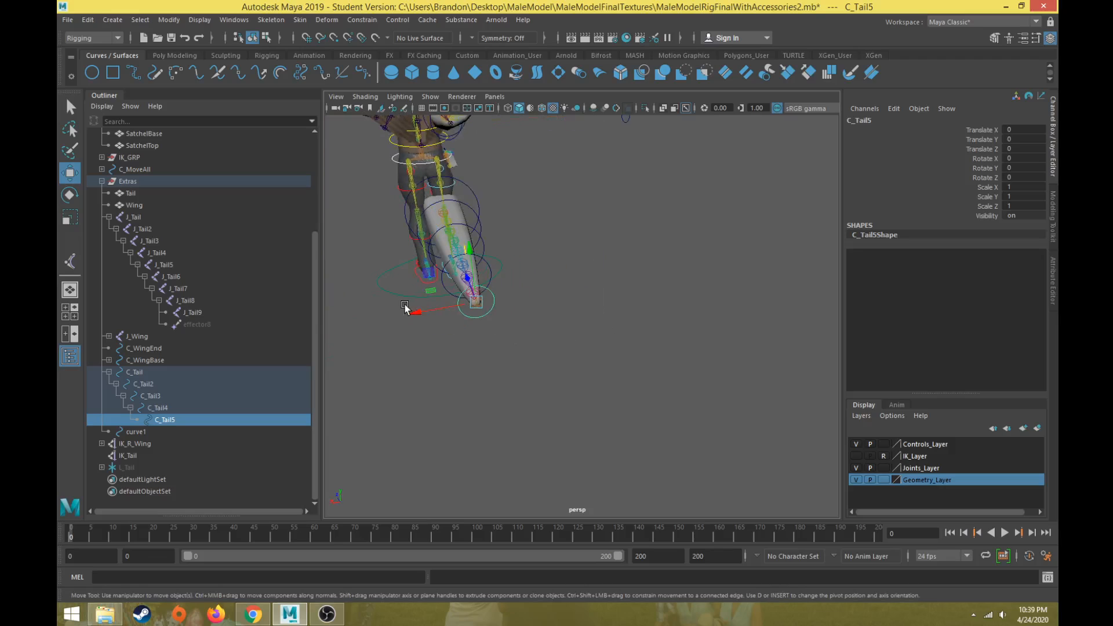
{"action": "left_click_drag", "start_coordinate": [404, 307], "coordinate": [423, 145]}
{"action": "key", "text": "ctrl+z"}
Unparent the controls C_Tail2, C_Tail3, C_Tail4 and C_Tail5 from the C_Tail hierarchy to the scene's top level.
{"action": "left_click", "coordinate": [440, 177]}
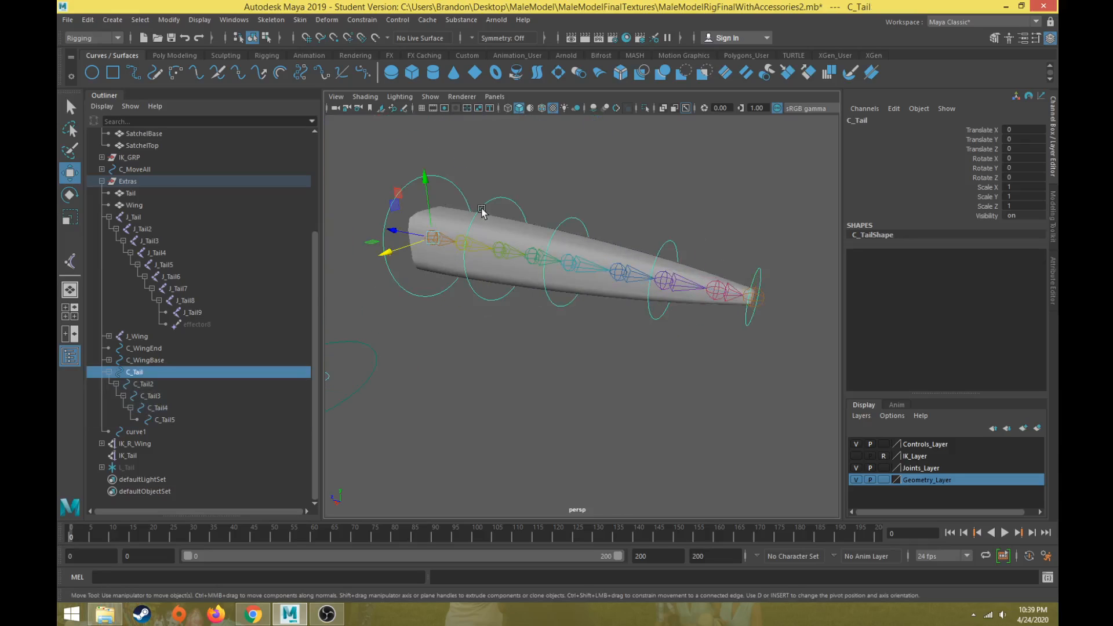
{"action": "key", "text": "q"}
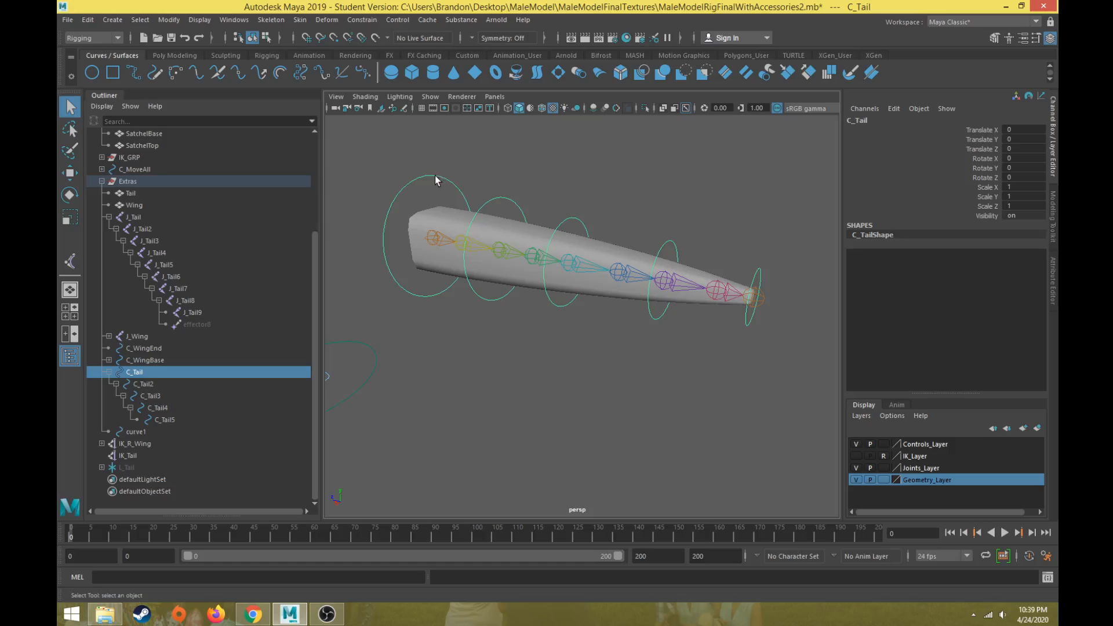
{"action": "left_click_drag", "start_coordinate": [428, 167], "coordinate": [431, 183]}
{"action": "left_click_drag", "start_coordinate": [163, 386], "coordinate": [138, 426]}
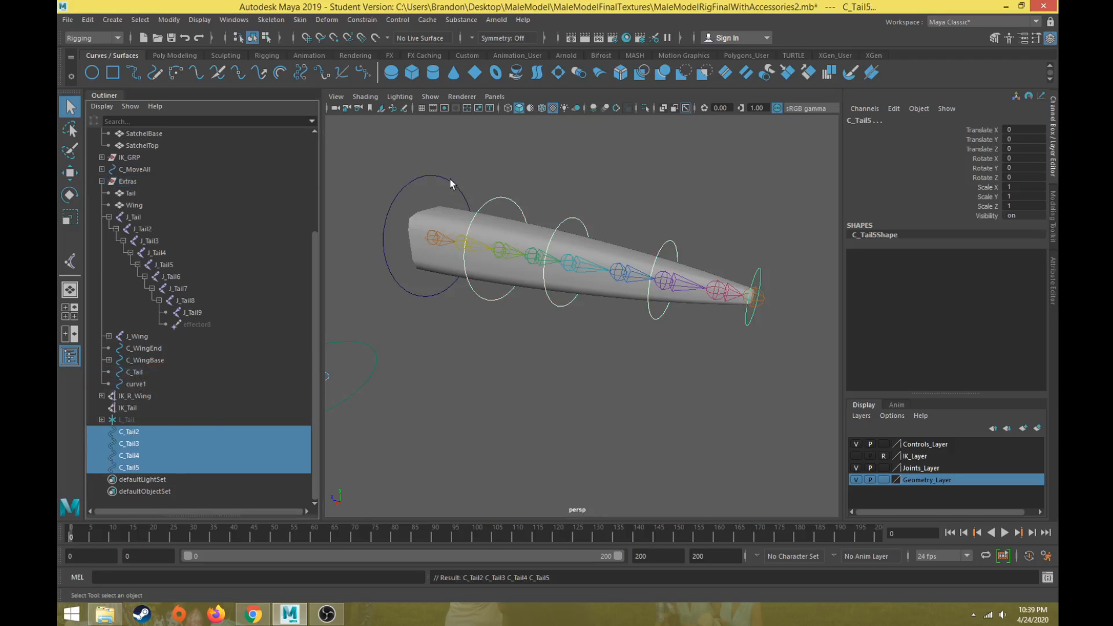
Parent-constrain the tail's root joint J_Tail to the C_Tail control.
{"action": "left_click", "coordinate": [429, 177]}
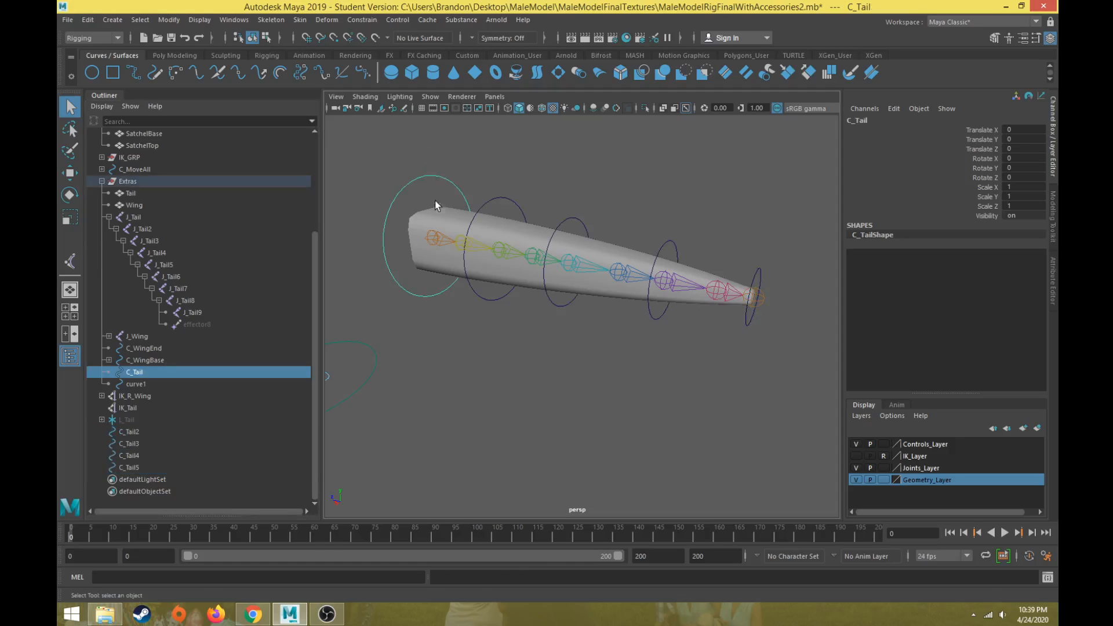
{"action": "left_click", "coordinate": [431, 239], "text": "shift"}
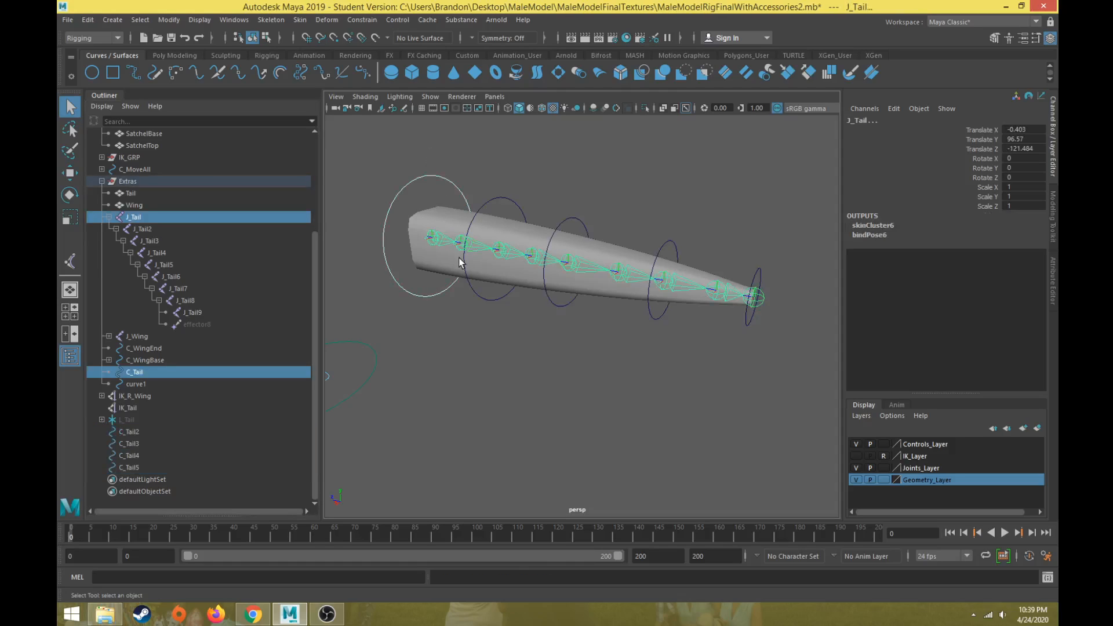
{"action": "left_click", "coordinate": [362, 20]}
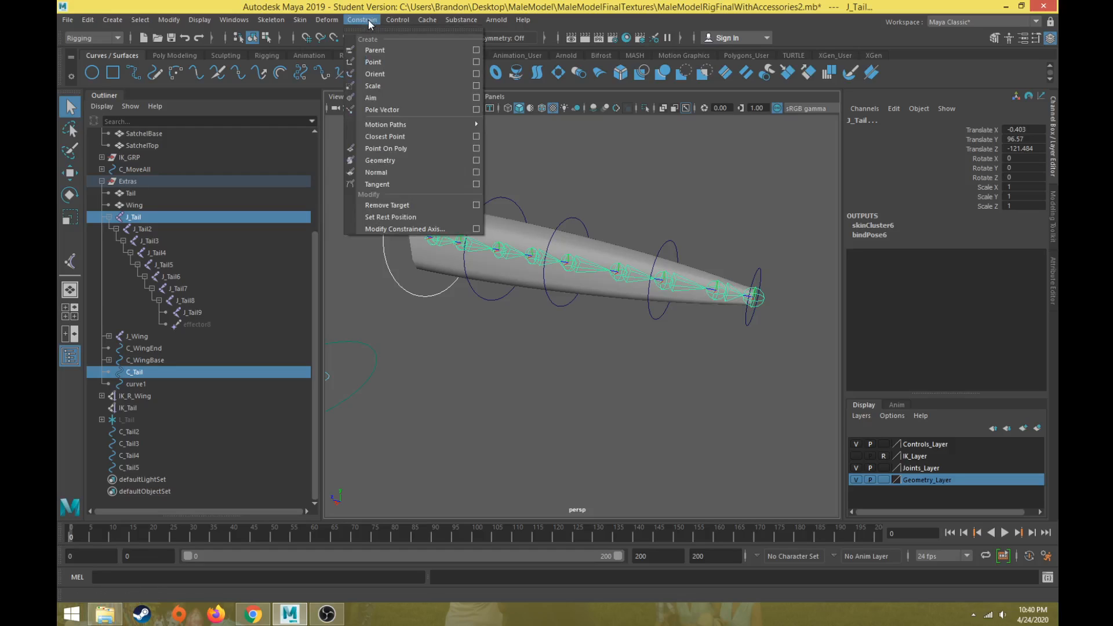
{"action": "left_click", "coordinate": [383, 50]}
Test the tail's movement by moving the C_Tail control and raising the C_Tail5 control, and undo the moves.
{"action": "left_click", "coordinate": [427, 184]}
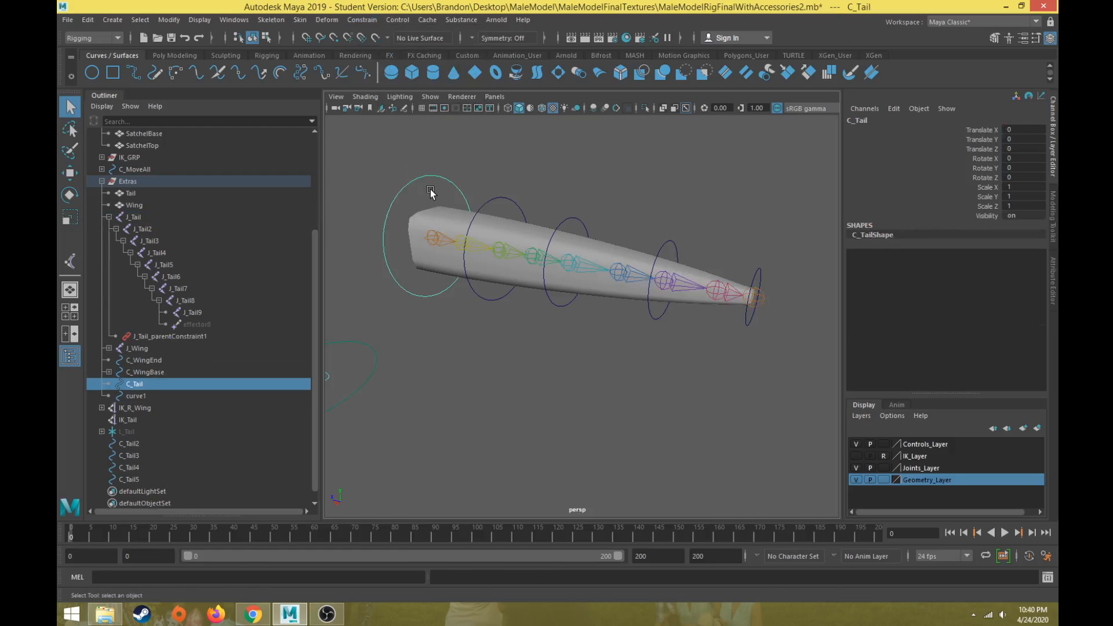
{"action": "key", "text": "w"}
{"action": "left_click_drag", "start_coordinate": [433, 239], "coordinate": [459, 259]}
{"action": "key", "text": "ctrl+z"}
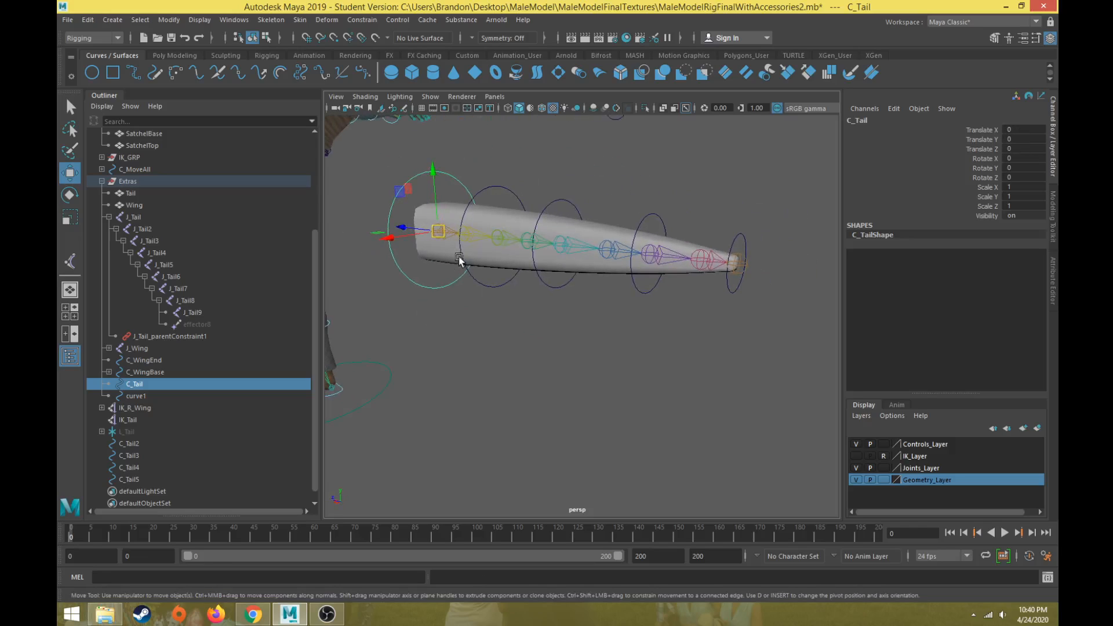
{"action": "left_click_drag", "start_coordinate": [713, 231], "coordinate": [761, 249]}
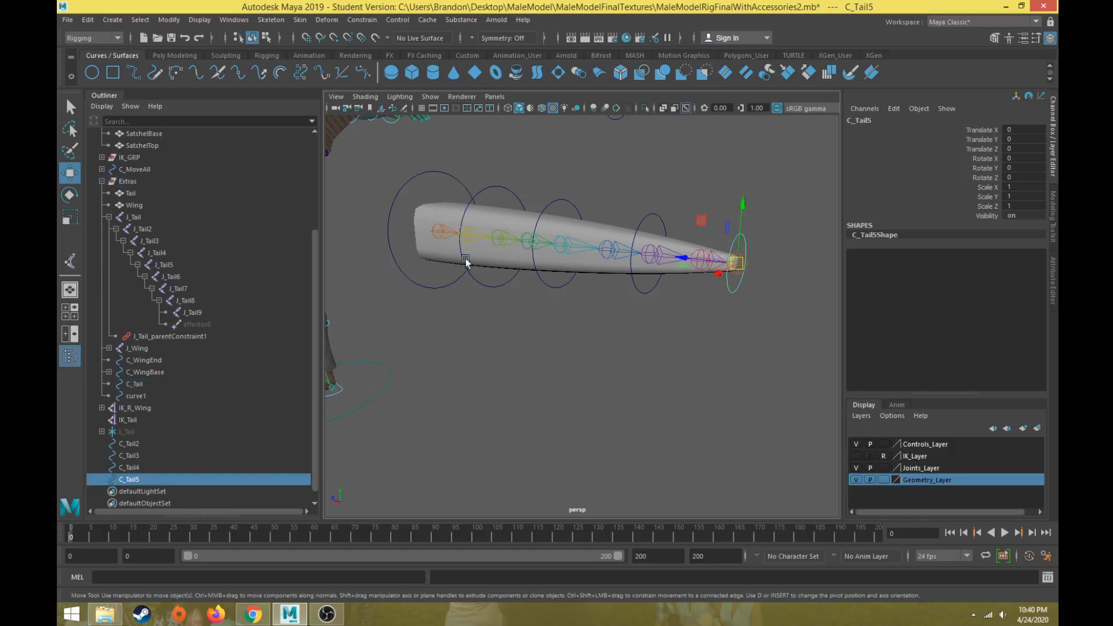
{"action": "scroll", "coordinate": [429, 279], "scroll_direction": "down", "scroll_amount": 2}
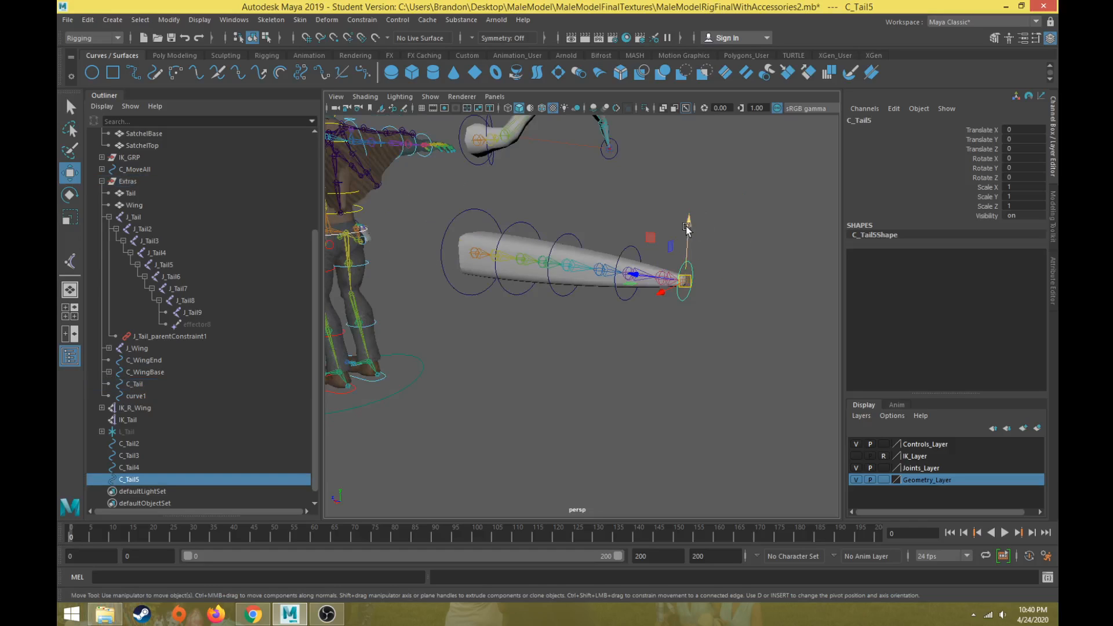
{"action": "mouse_move", "coordinate": [686, 229]}
{"action": "left_mouse_down"}
{"action": "mouse_move", "coordinate": [681, 90]}
{"action": "mouse_move", "coordinate": [690, 174]}
{"action": "mouse_move", "coordinate": [649, 522]}
{"action": "mouse_move", "coordinate": [673, 221]}
{"action": "left_mouse_up"}
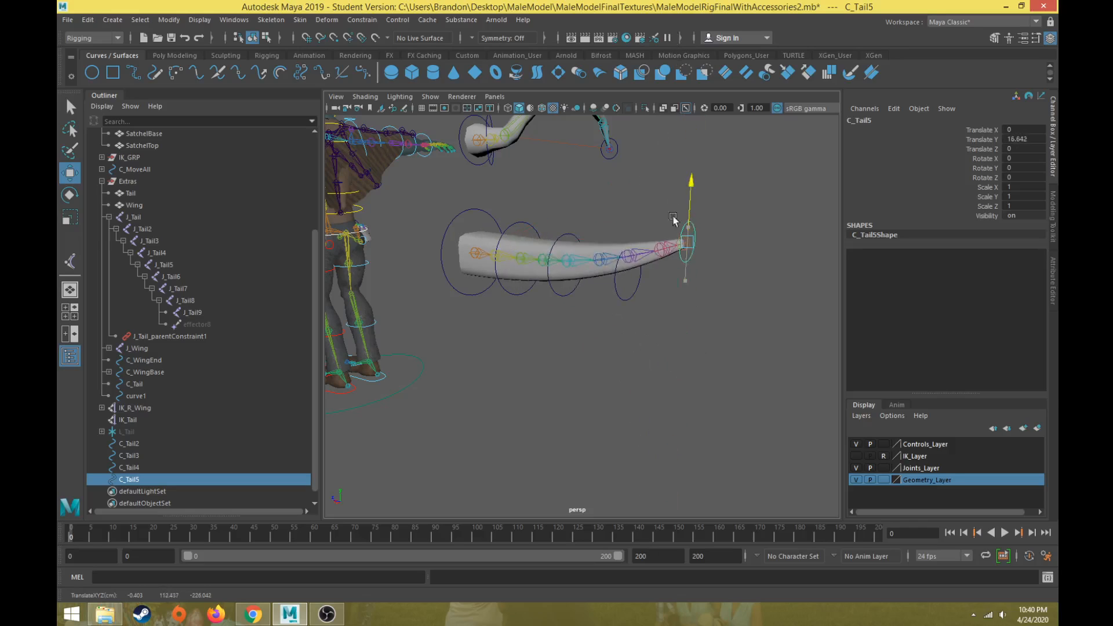
{"action": "key", "text": "ctrl+z"}
{"action": "scroll", "coordinate": [561, 294], "scroll_direction": "up", "scroll_amount": 2}
{"action": "left_click_drag", "start_coordinate": [475, 280], "coordinate": [525, 281], "text": "alt"}
Delete the J_Tail_parentConstraint1 constraint from the J_Tail joint.
{"action": "left_click", "coordinate": [436, 194]}
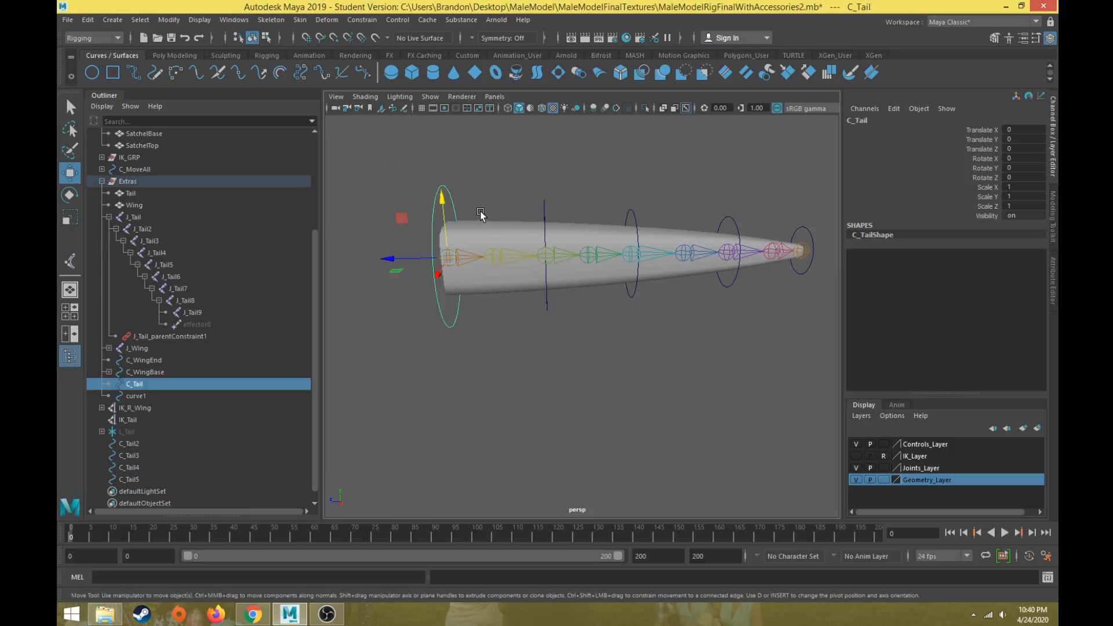
{"action": "left_click", "coordinate": [180, 337]}
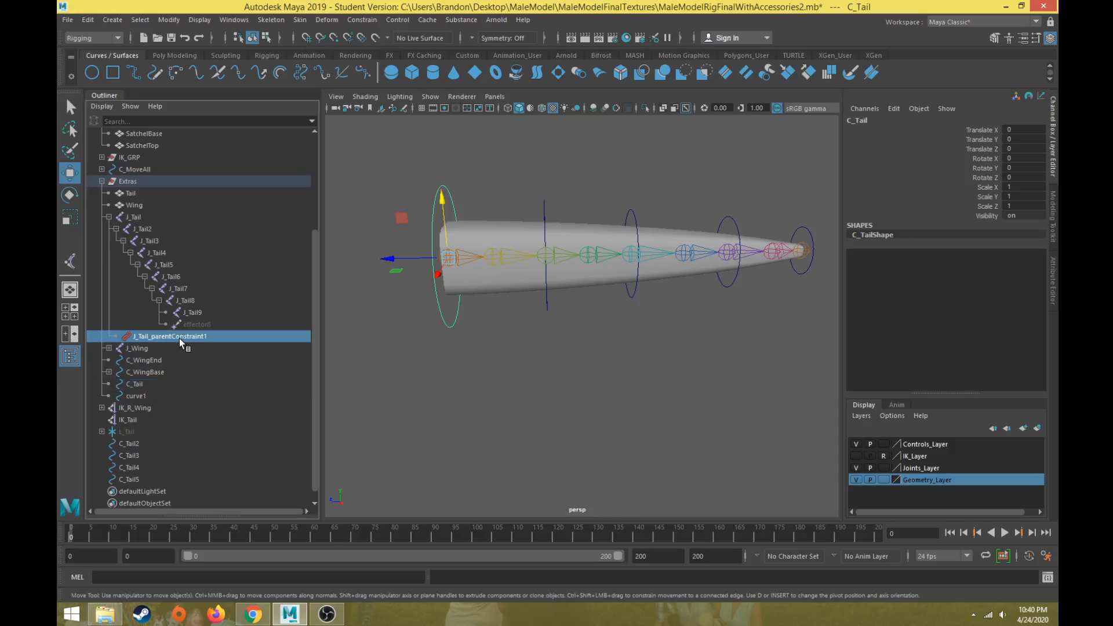
{"action": "key", "text": "Delete"}
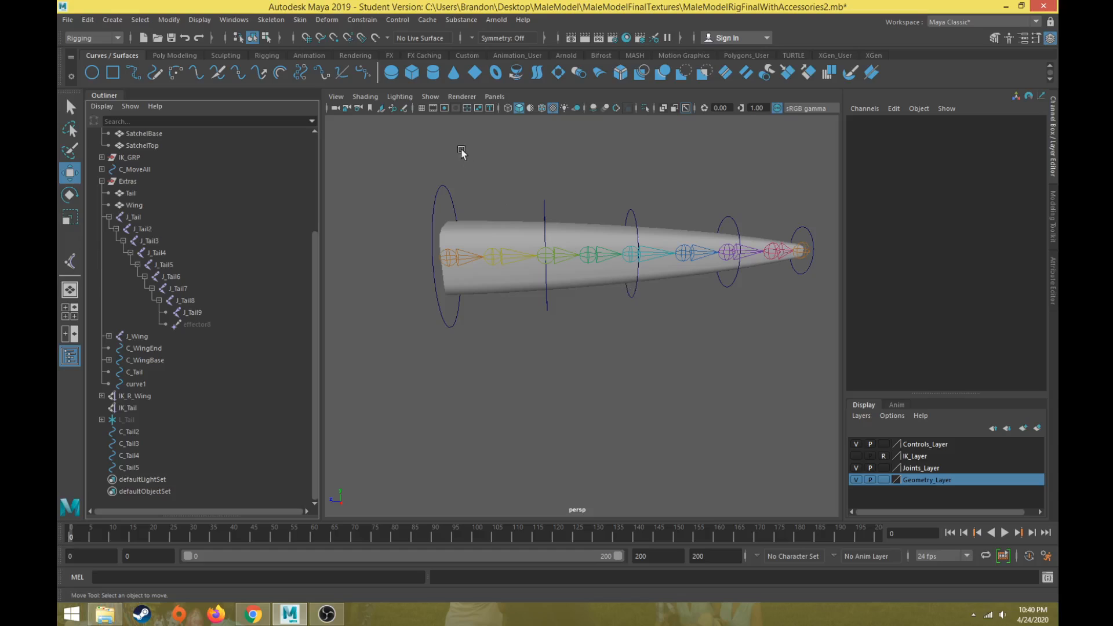
Limit the viewport display to NURBS curves only.
{"action": "left_click", "coordinate": [432, 102]}
{"action": "left_click", "coordinate": [482, 132]}
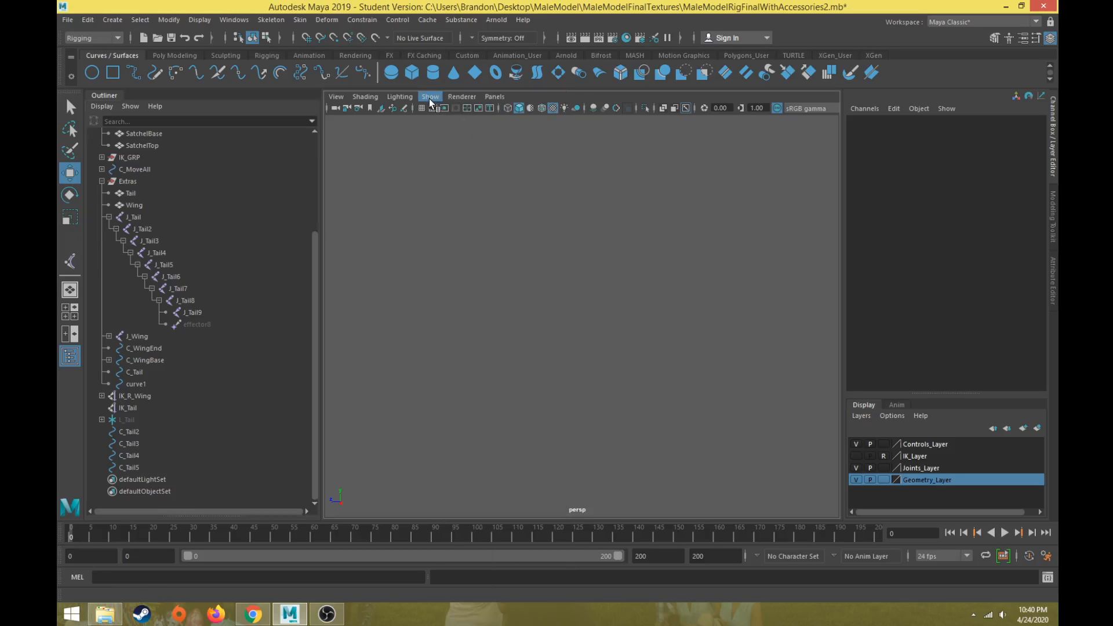
{"action": "left_click", "coordinate": [431, 97]}
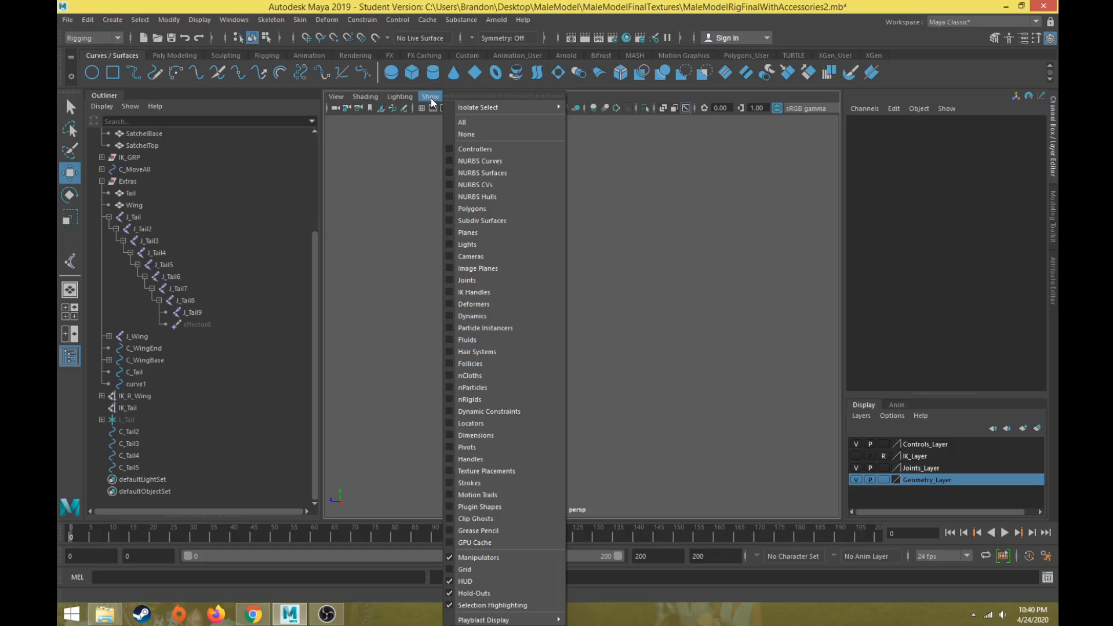
{"action": "left_click", "coordinate": [493, 162]}
Place a curve point on curve1 where it passes through the C_Tail4 control and create a Point On Curve locator there.
{"action": "left_click_drag", "start_coordinate": [676, 251], "coordinate": [598, 294], "text": "alt"}
{"action": "left_click", "coordinate": [644, 291]}
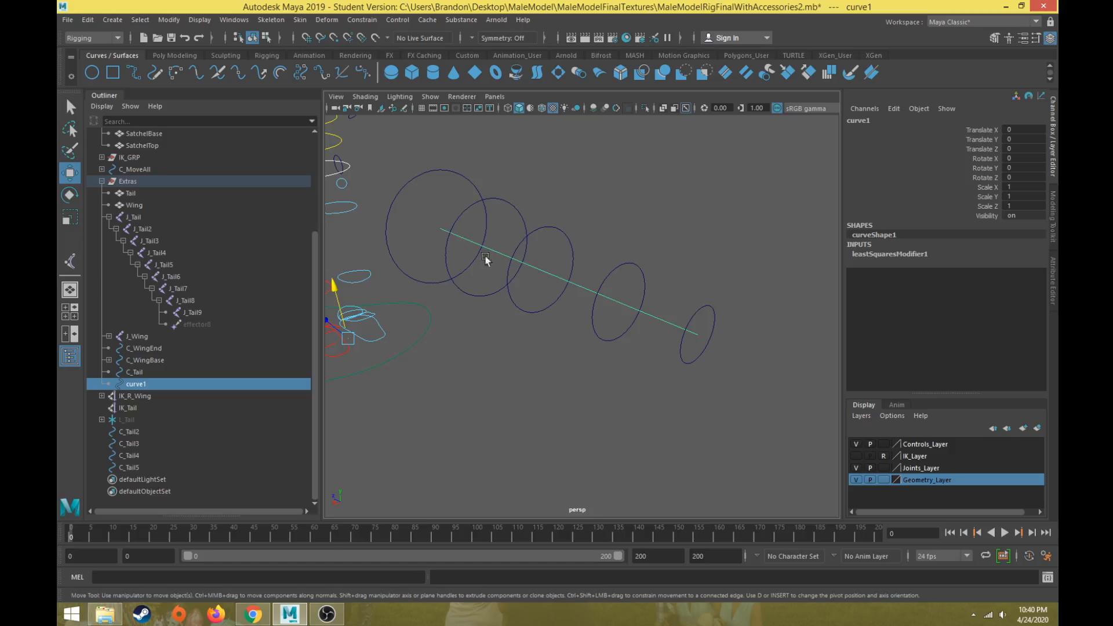
{"action": "right_click", "coordinate": [621, 301]}
{"action": "right_click_drag", "start_coordinate": [624, 278], "coordinate": [624, 270]}
{"action": "scroll", "coordinate": [566, 313], "scroll_direction": "up", "scroll_amount": 5}
{"action": "left_click_drag", "start_coordinate": [569, 323], "coordinate": [547, 332], "text": "alt"}
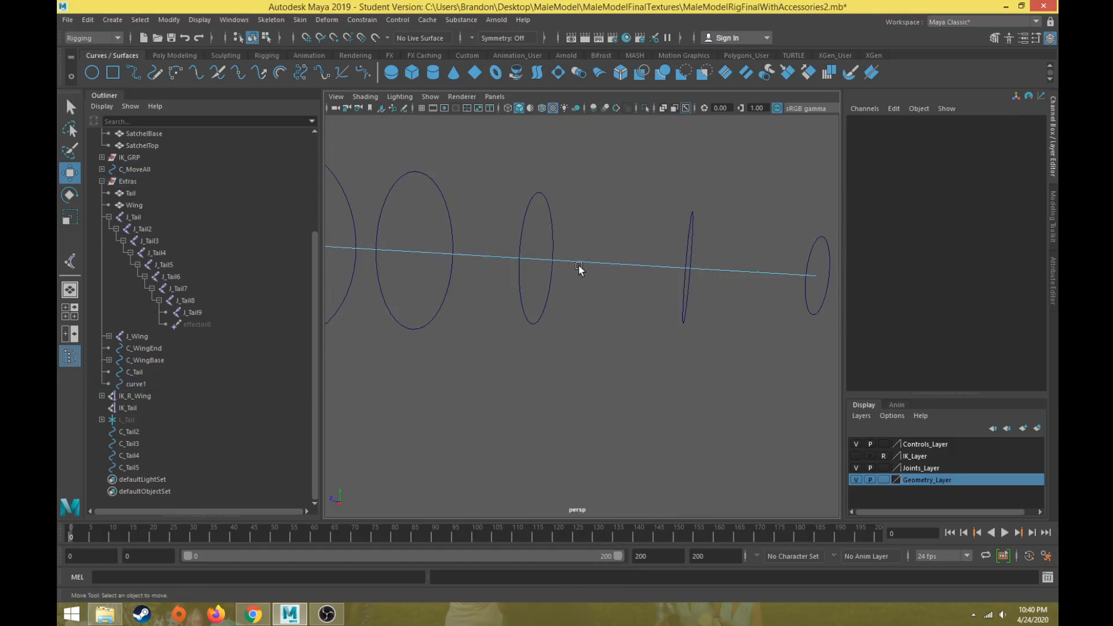
{"action": "left_click_drag", "start_coordinate": [578, 261], "coordinate": [651, 313]}
{"action": "left_click_drag", "start_coordinate": [683, 314], "coordinate": [683, 315]}
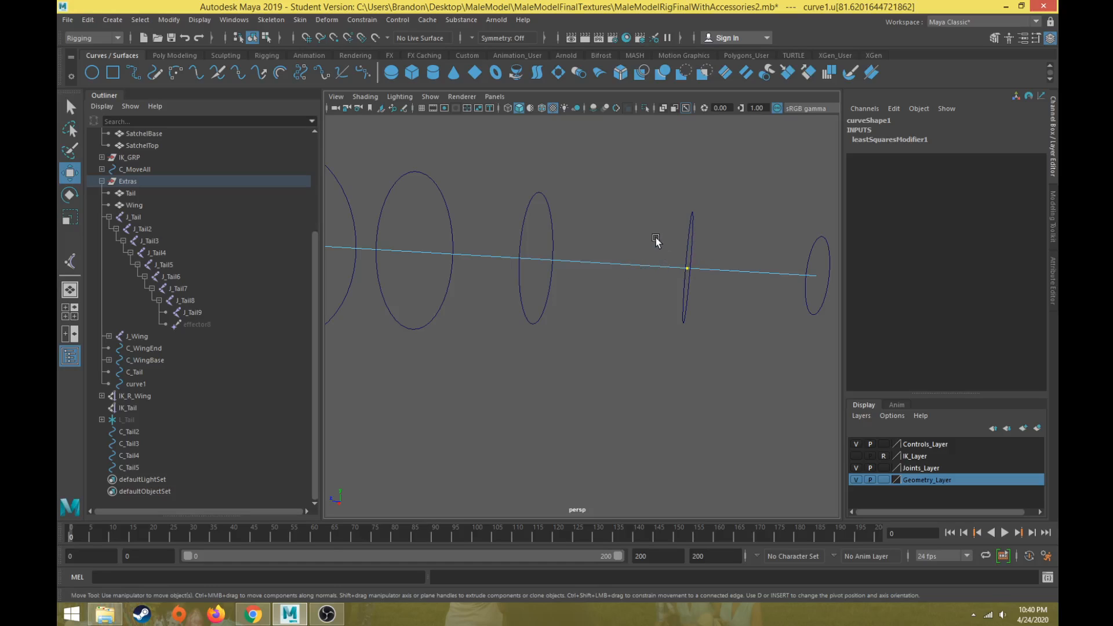
{"action": "right_click", "coordinate": [634, 265]}
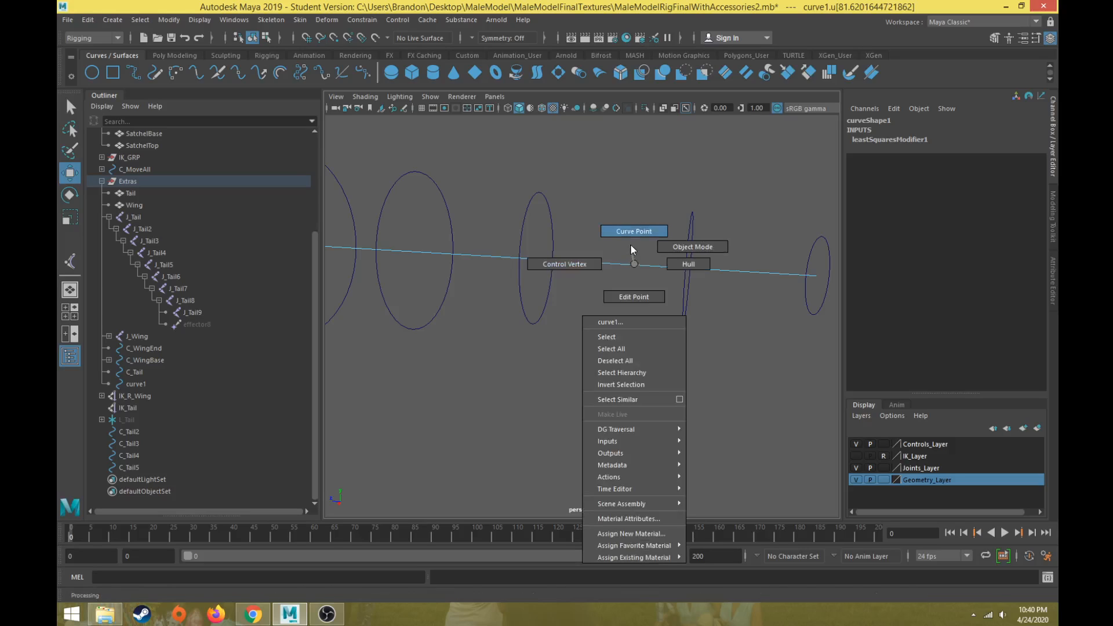
{"action": "left_click", "coordinate": [630, 239]}
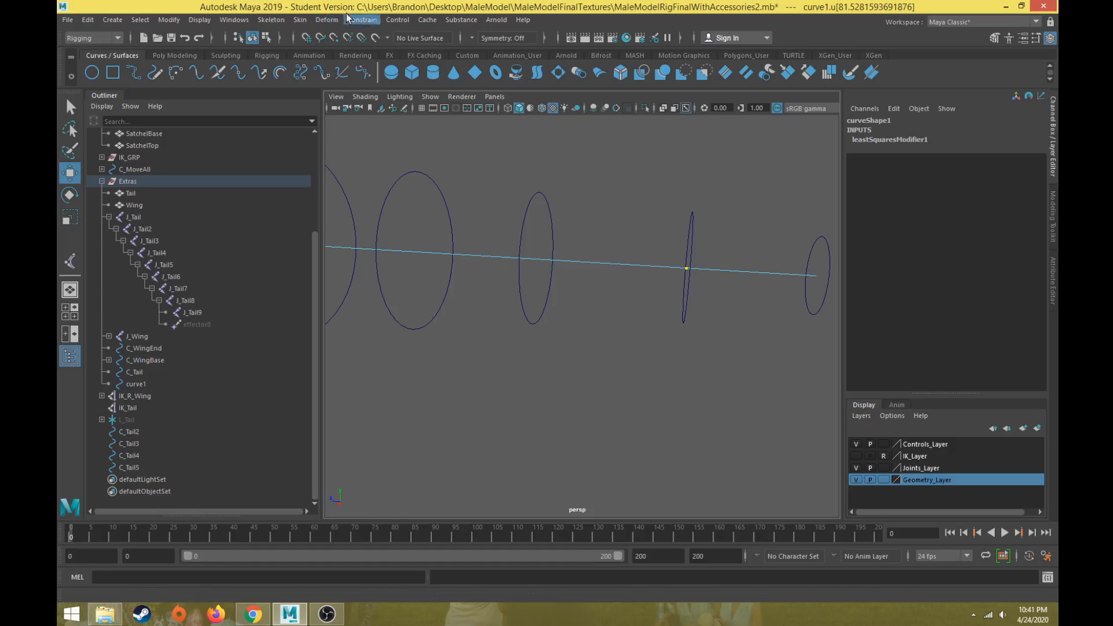
{"action": "left_click", "coordinate": [302, 19]}
{"action": "mouse_move", "coordinate": [327, 19]}
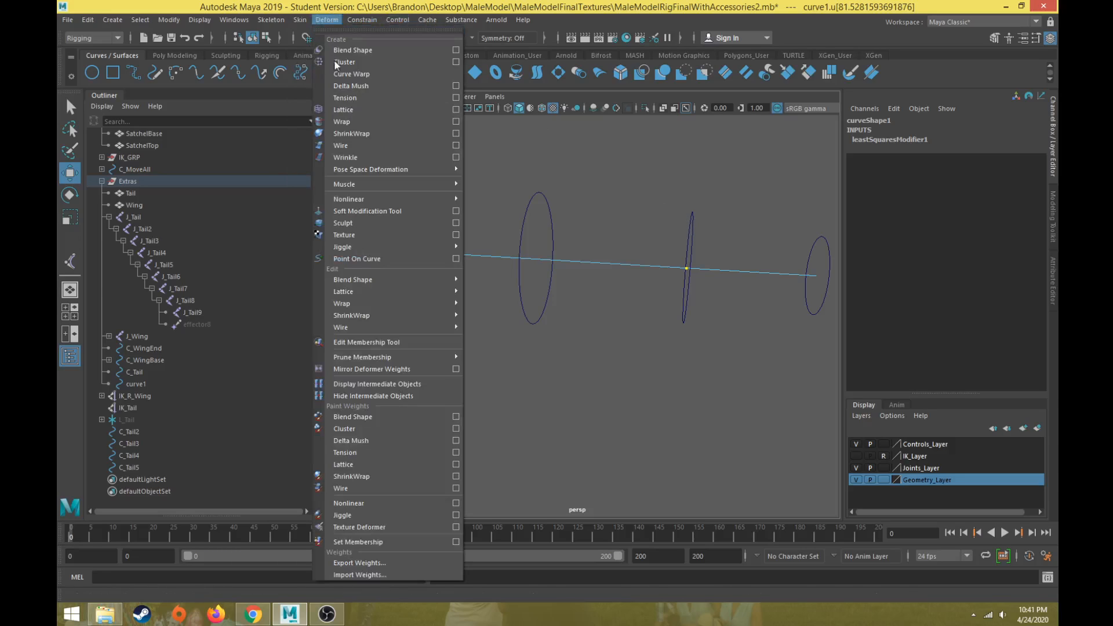
{"action": "left_click", "coordinate": [374, 260]}
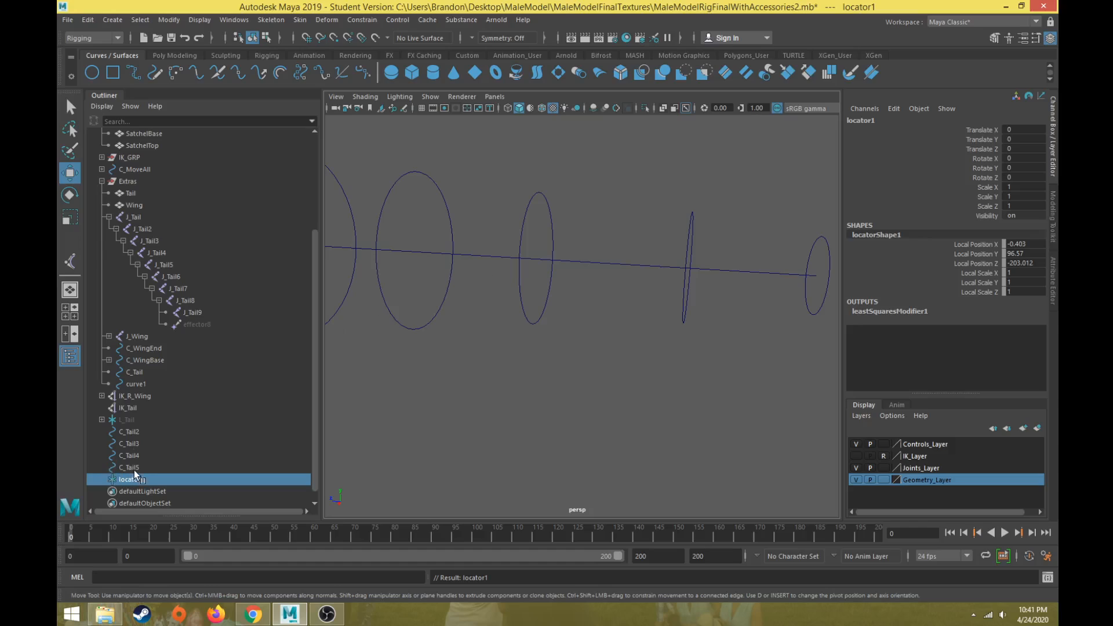
Turn on the display of locators in the viewport and centre the new locator's pivot.
{"action": "left_click", "coordinate": [431, 97]}
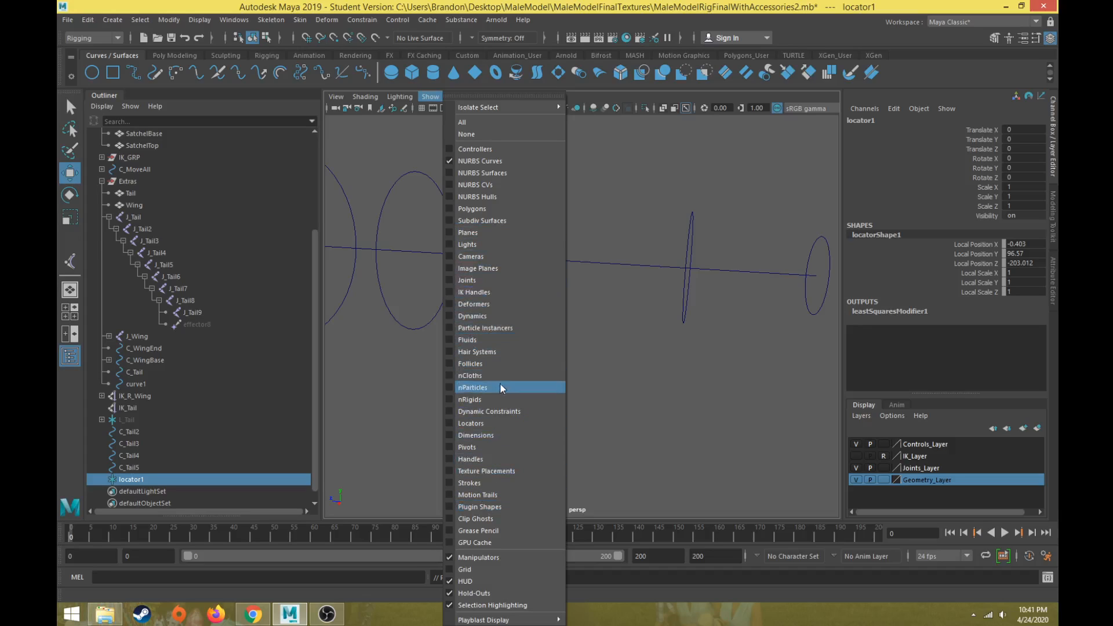
{"action": "left_click", "coordinate": [496, 425]}
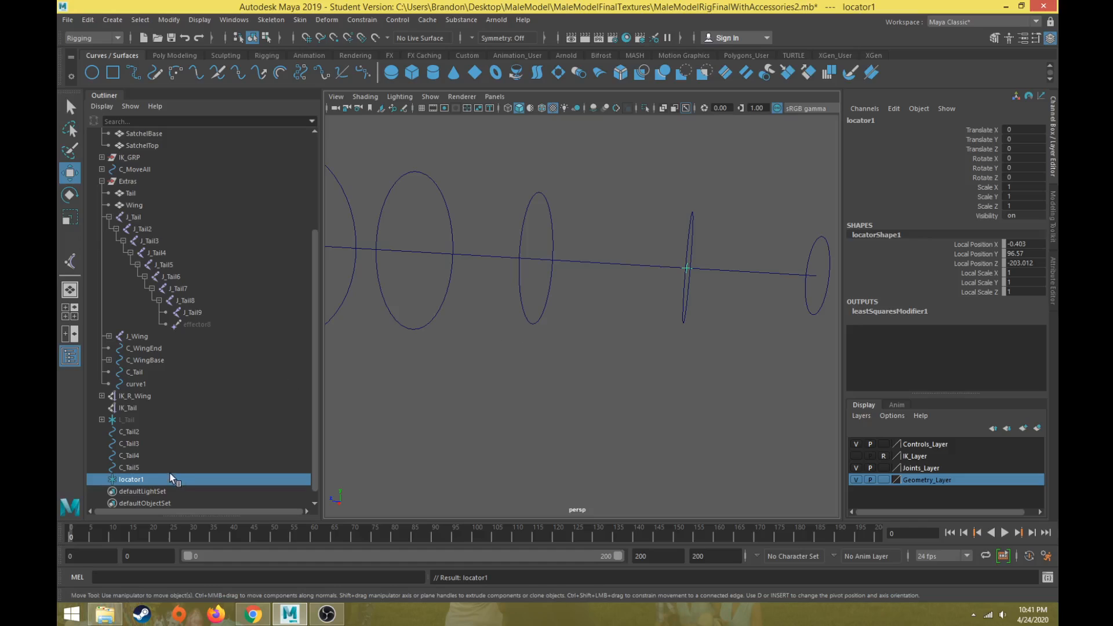
{"action": "left_click", "coordinate": [173, 21]}
{"action": "left_click", "coordinate": [221, 106]}
Scale the new locator uniformly to about 8.1, then test moving it upward and undo the move.
{"action": "key", "text": "r"}
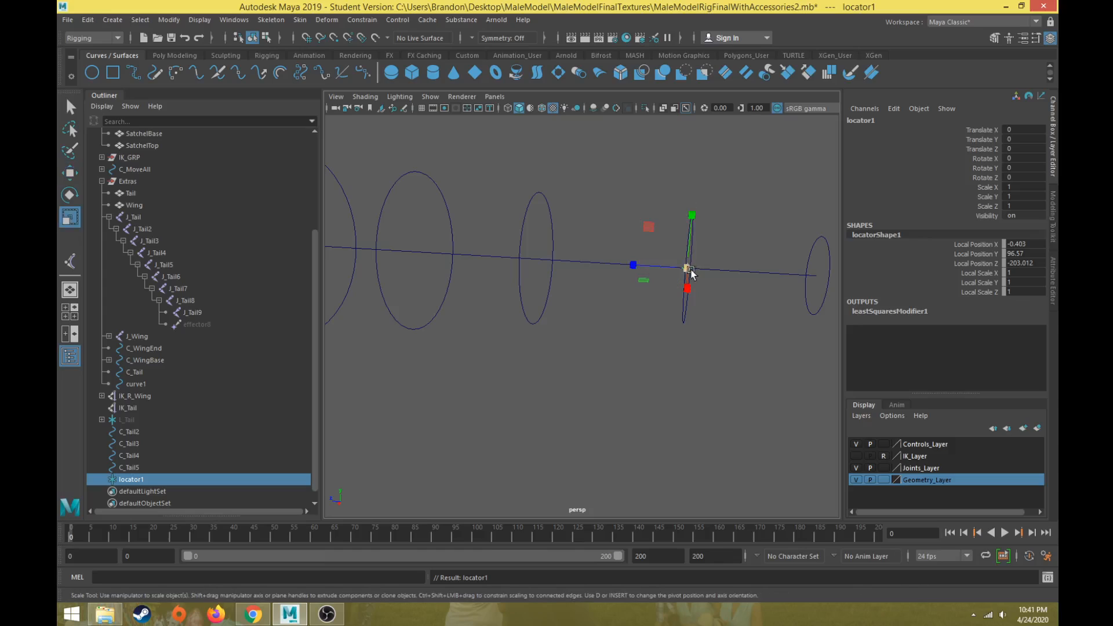
{"action": "left_click_drag", "start_coordinate": [691, 272], "coordinate": [754, 264]}
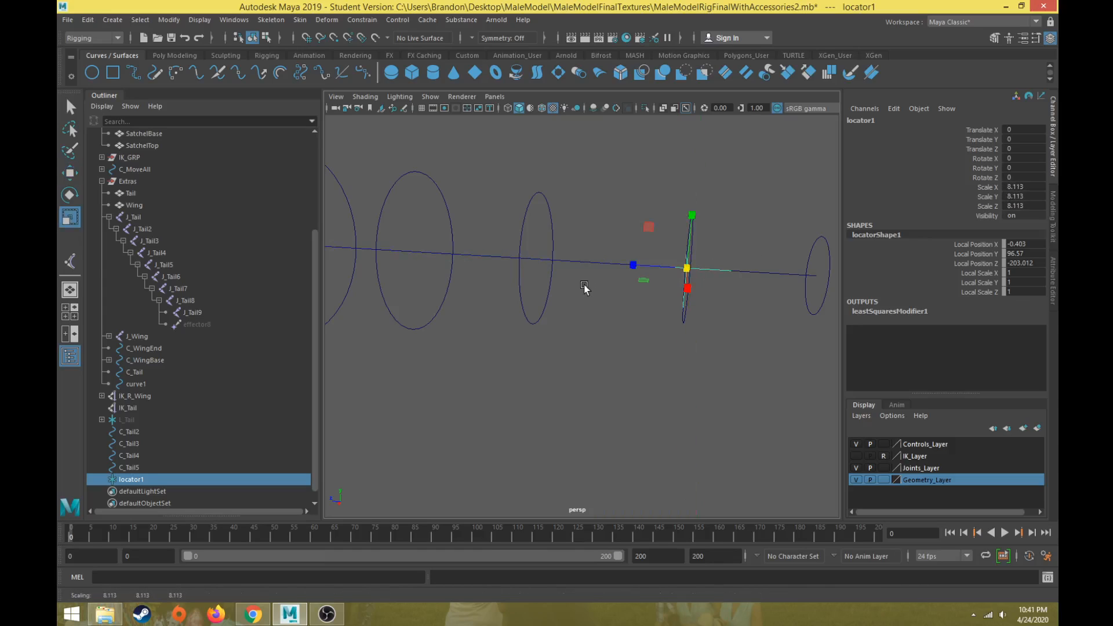
{"action": "key", "text": "w"}
{"action": "left_click_drag", "start_coordinate": [693, 218], "coordinate": [705, 153]}
{"action": "key", "text": "ctrl+z"}
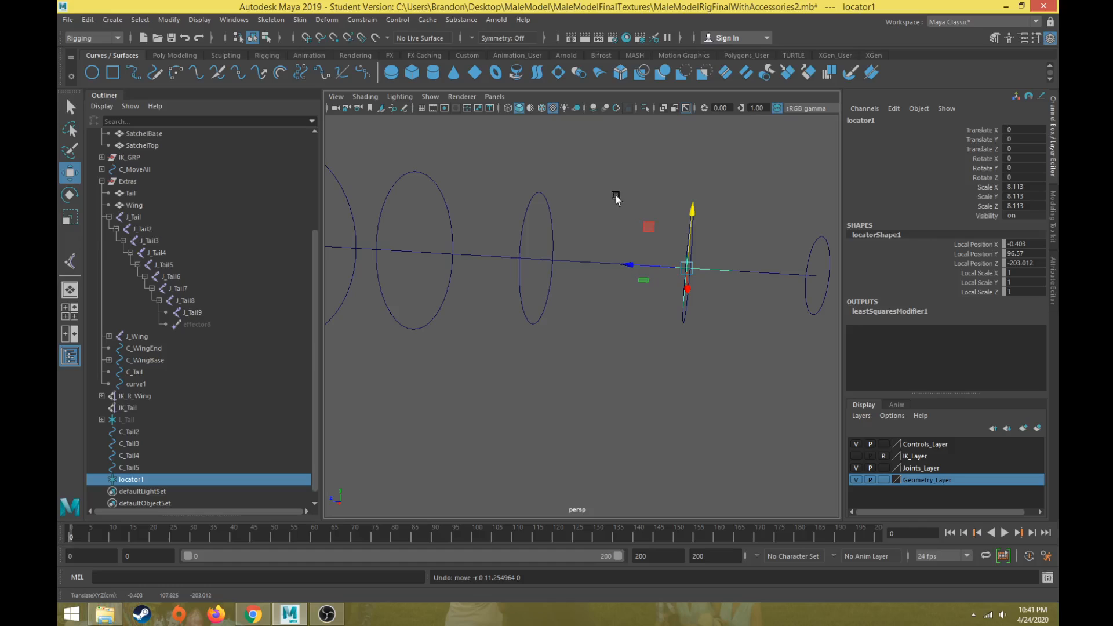
Parent-constrain the new locator to the C_Tail4 control.
{"action": "left_click", "coordinate": [641, 219]}
{"action": "left_click", "coordinate": [685, 238]}
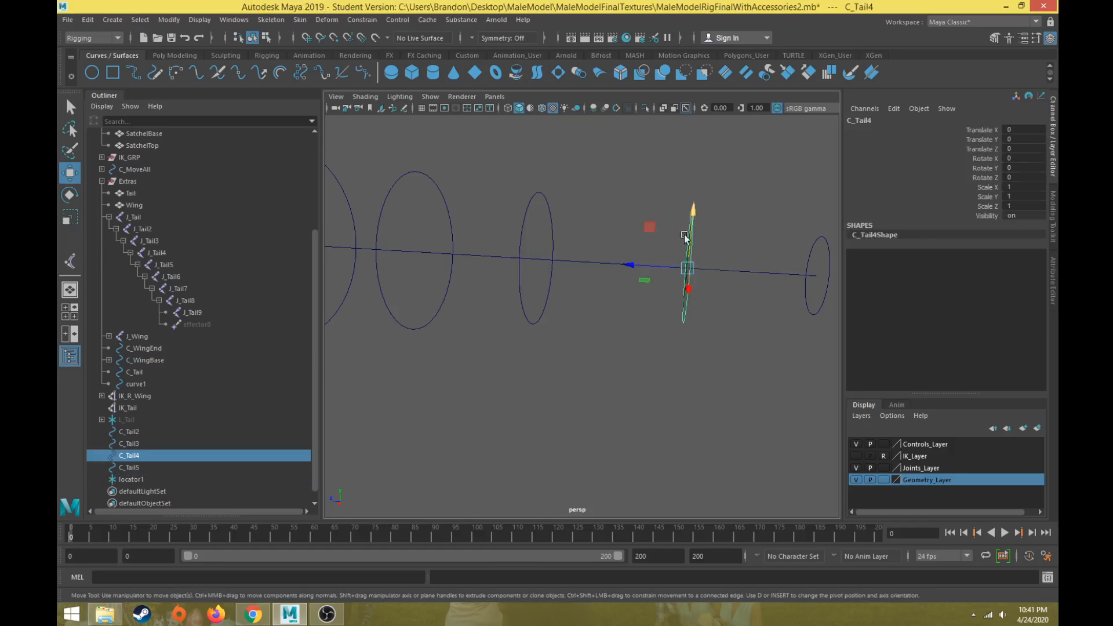
{"action": "left_click_drag", "start_coordinate": [685, 238], "coordinate": [669, 291], "text": "alt"}
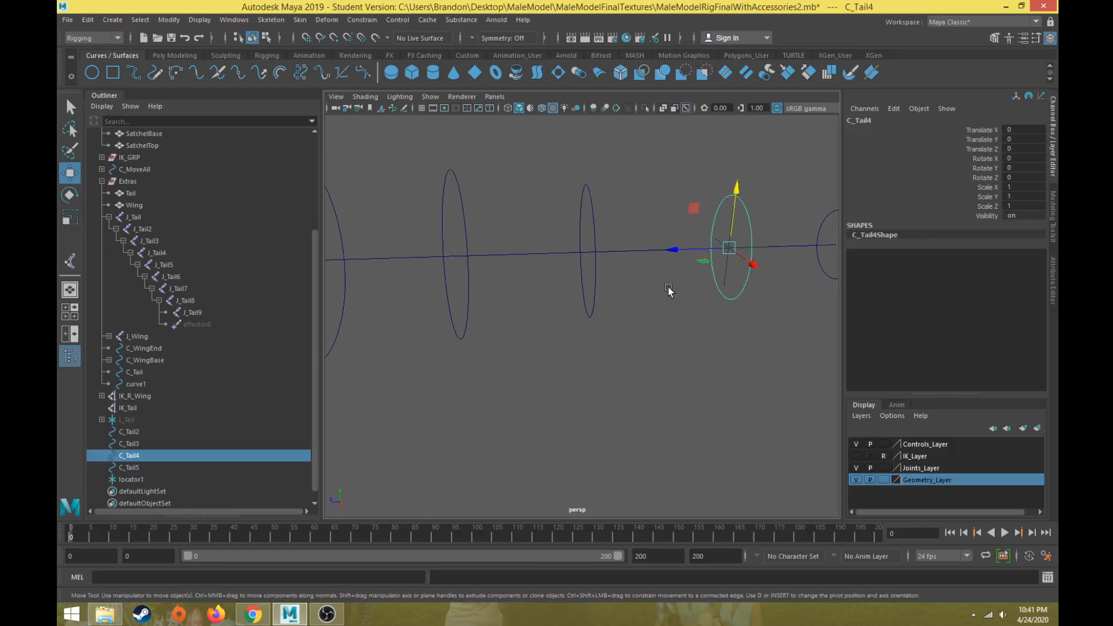
{"action": "left_click", "coordinate": [726, 273], "text": "shift"}
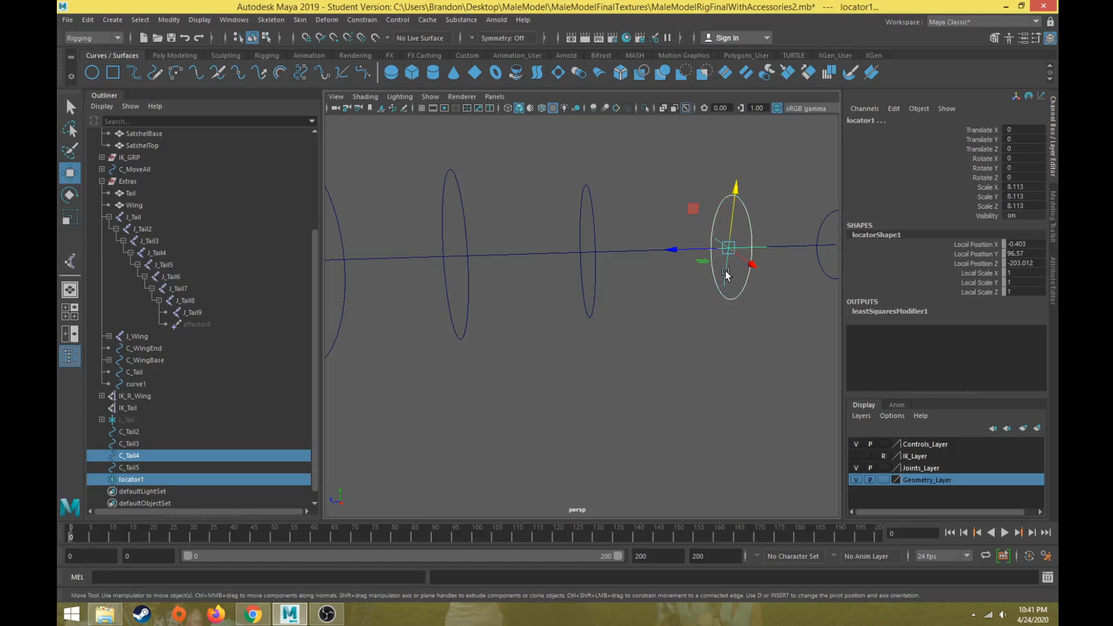
{"action": "left_click", "coordinate": [363, 20]}
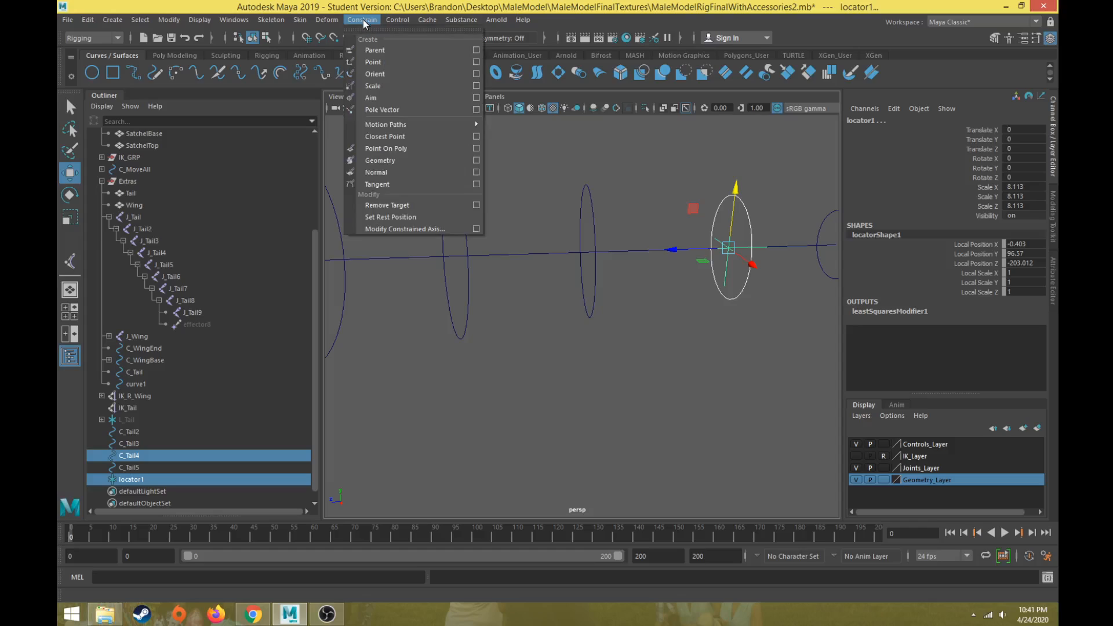
{"action": "left_click", "coordinate": [370, 52]}
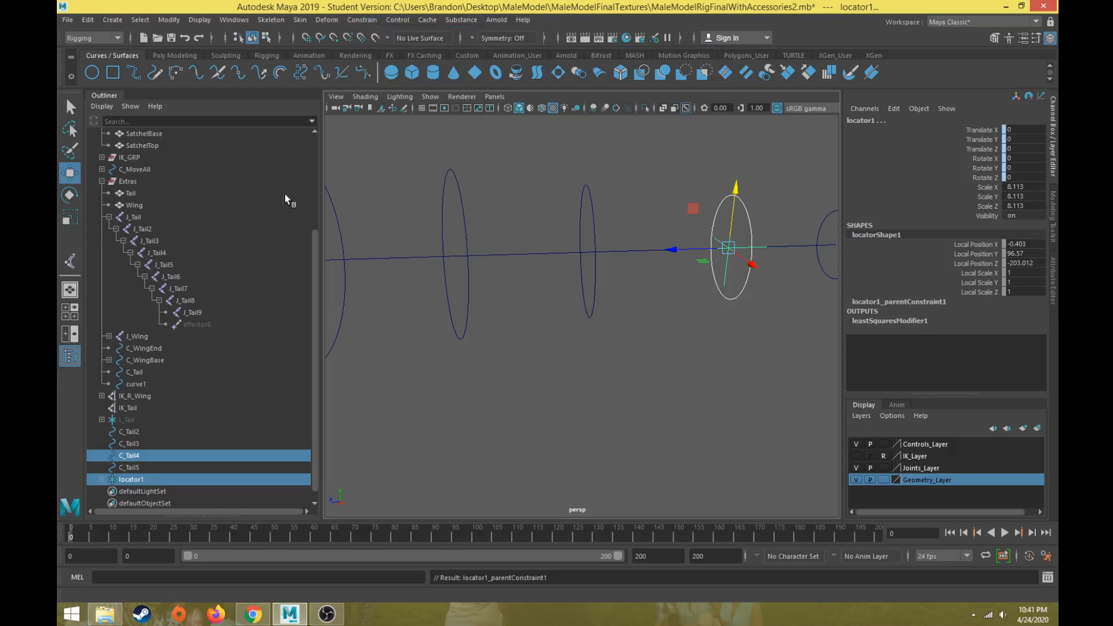
Rename the new locator as L_Tail4 and the hidden tail-tip locator as L_Tail_5.
{"action": "double_click", "coordinate": [124, 480]}
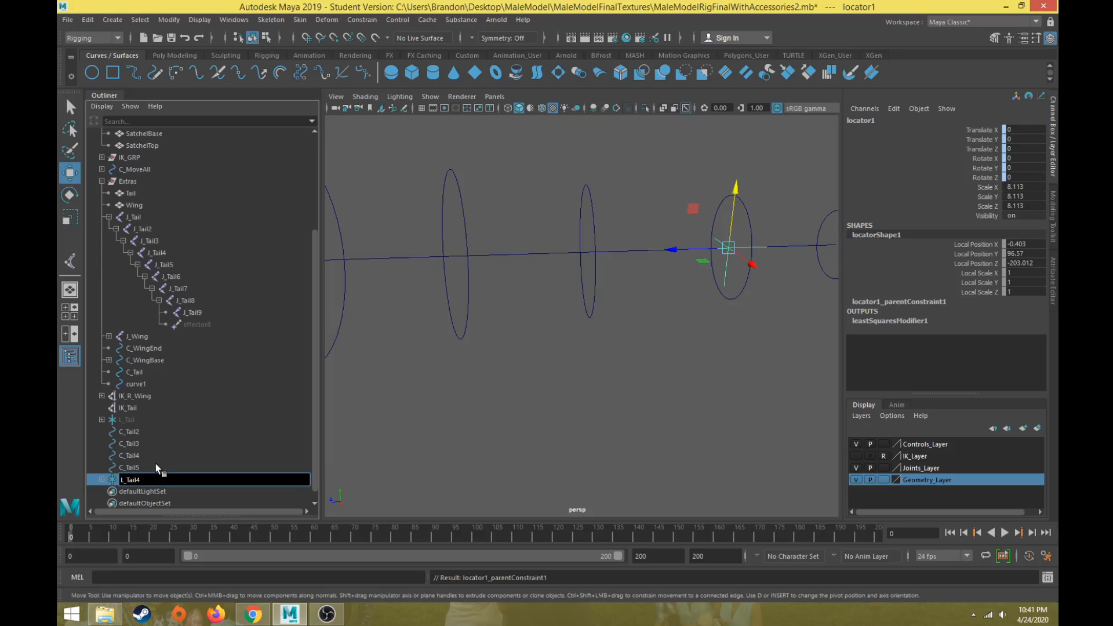
{"action": "type", "text": "L_Tail4"}
{"action": "key", "text": "Return"}
{"action": "double_click", "coordinate": [129, 419]}
{"action": "left_click", "coordinate": [138, 420]}
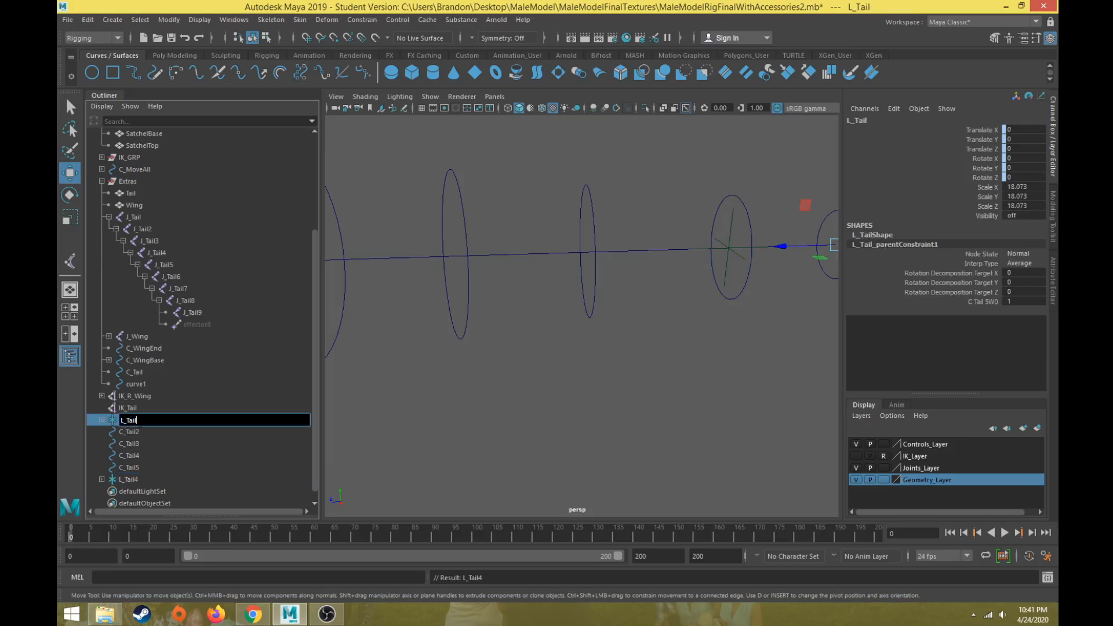
{"action": "type", "text": "L_Tail_5"}
{"action": "key", "text": "Return"}
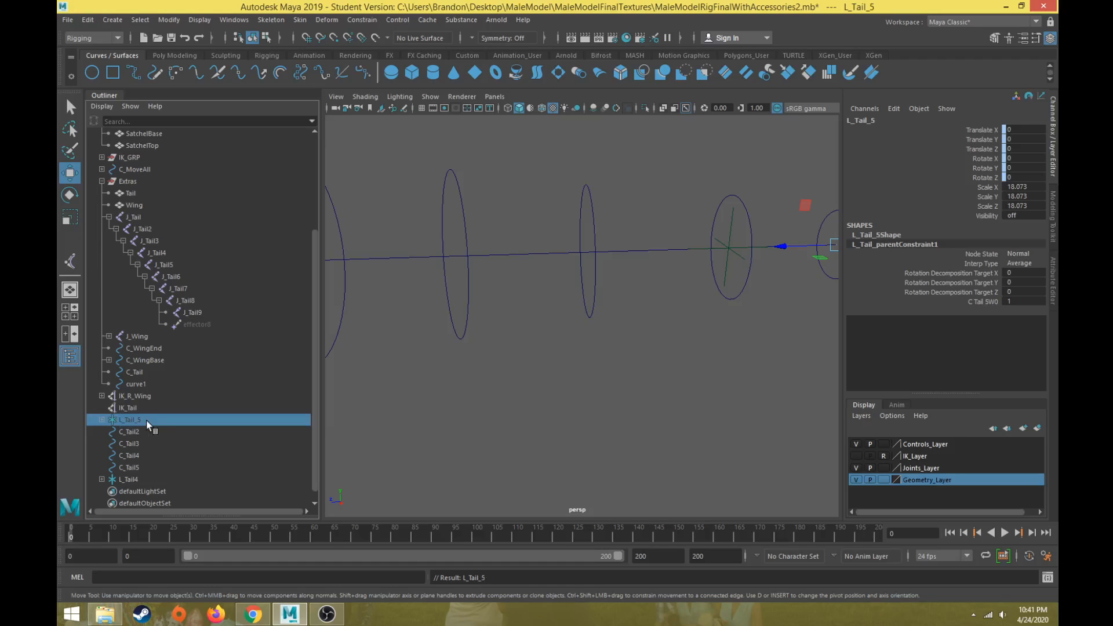
Show all object types in the viewport again.
{"action": "key", "text": "f"}
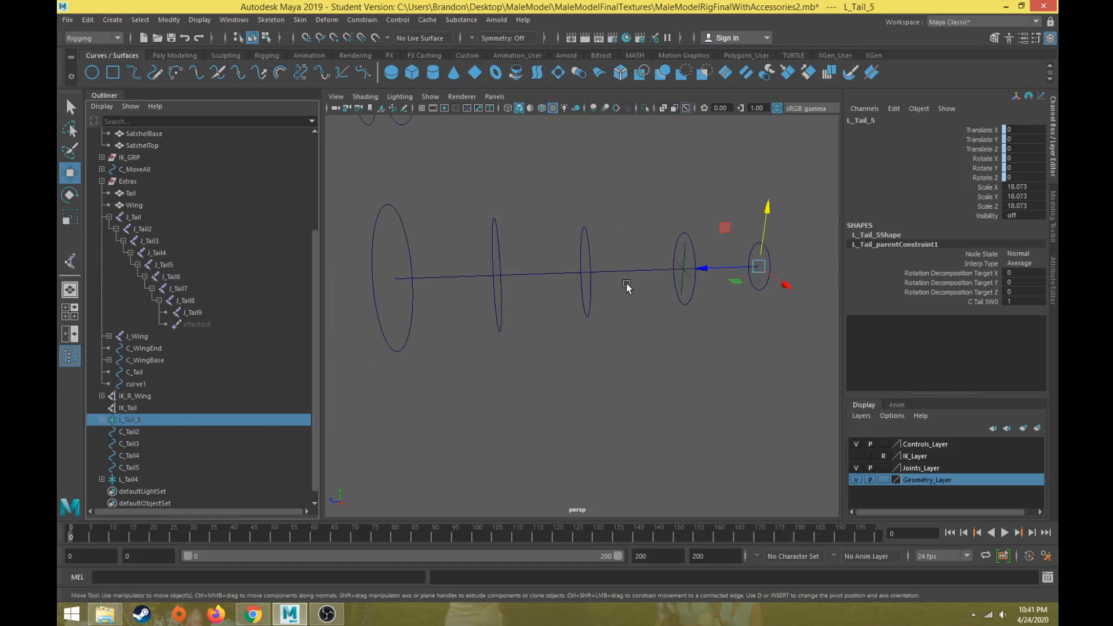
{"action": "left_click", "coordinate": [430, 97]}
{"action": "left_click", "coordinate": [464, 123]}
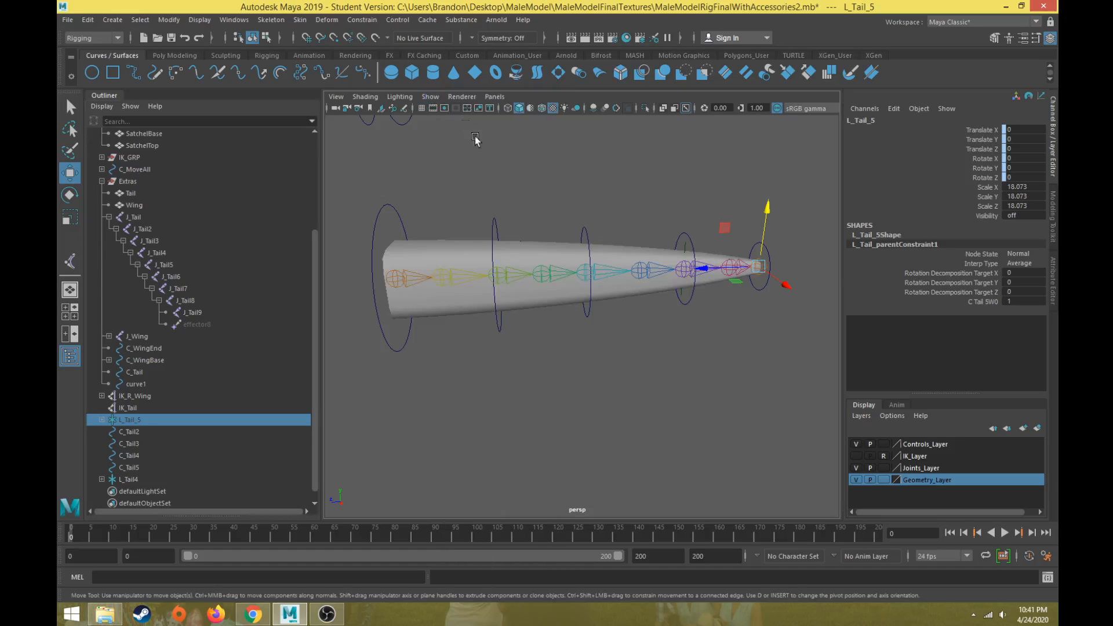
Test the tail deformation by moving the C_Tail5 and C_Tail4 controls vertically, undoing each move.
{"action": "middle_click_drag", "start_coordinate": [649, 274], "coordinate": [583, 282], "text": "alt"}
{"action": "left_click", "coordinate": [696, 256]}
{"action": "left_click", "coordinate": [699, 249]}
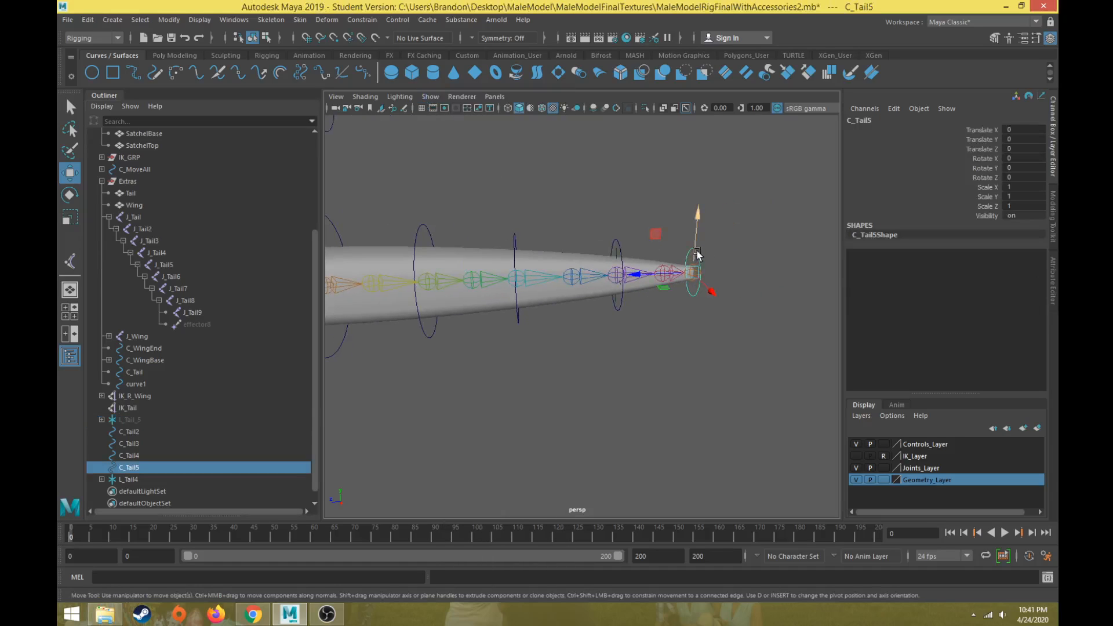
{"action": "left_click_drag", "start_coordinate": [695, 223], "coordinate": [689, 161]}
{"action": "key", "text": "ctrl+z"}
{"action": "key", "text": "ctrl+z"}
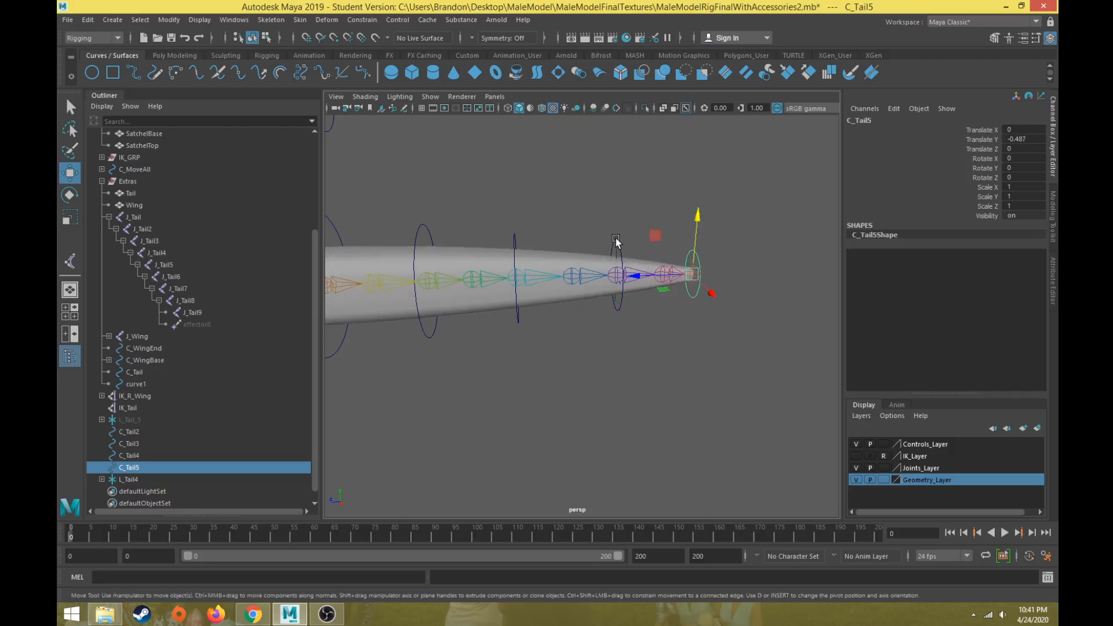
{"action": "left_click", "coordinate": [619, 243]}
{"action": "left_click_drag", "start_coordinate": [621, 219], "coordinate": [622, 152]}
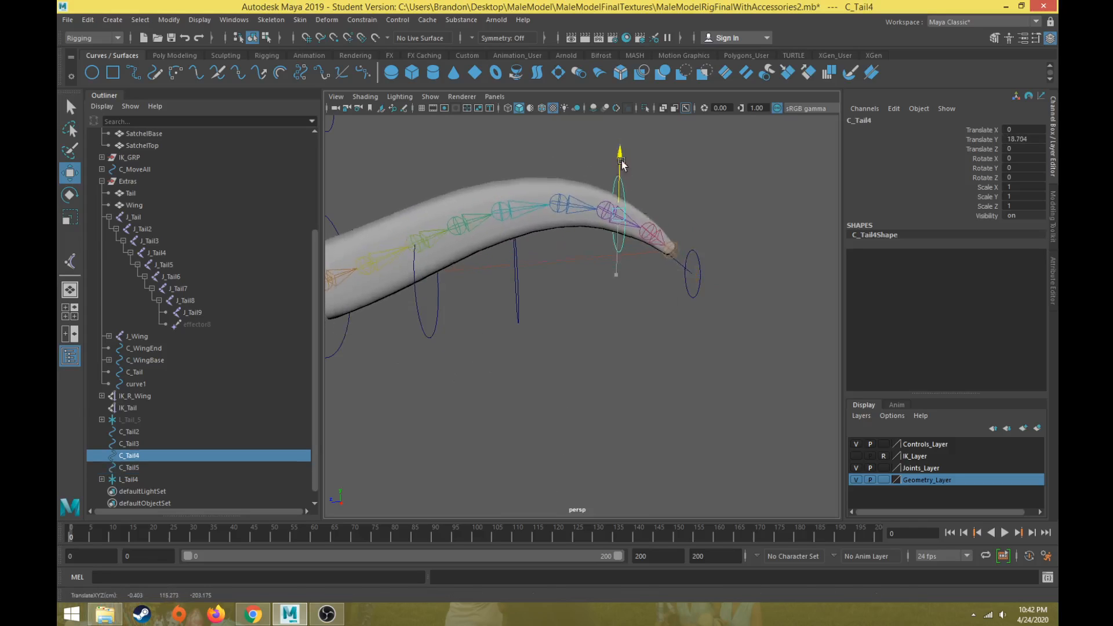
{"action": "key", "text": "ctrl+z"}
Limit the viewport display to NURBS curves and locators only.
{"action": "left_click", "coordinate": [430, 96]}
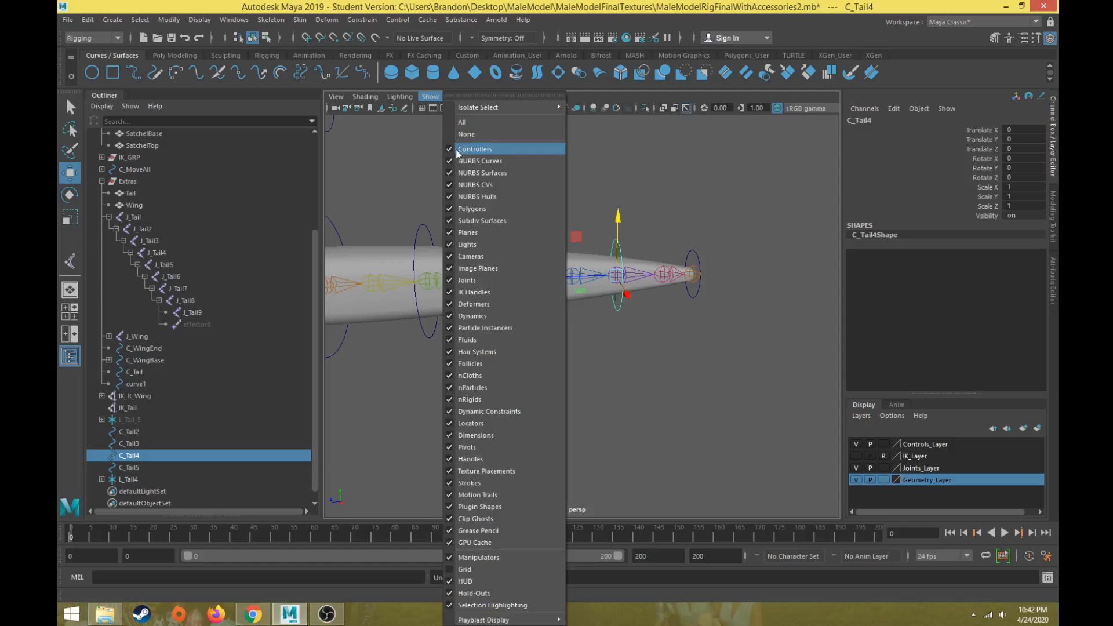
{"action": "left_click", "coordinate": [464, 134]}
{"action": "left_click", "coordinate": [430, 97]}
{"action": "left_click", "coordinate": [480, 160]}
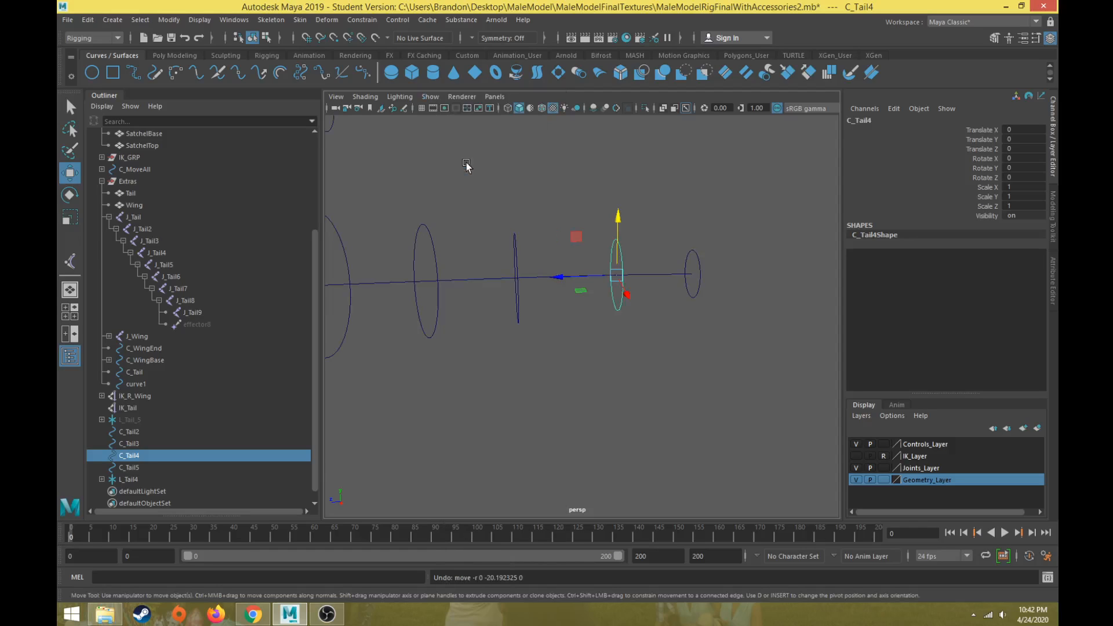
{"action": "left_click", "coordinate": [429, 96]}
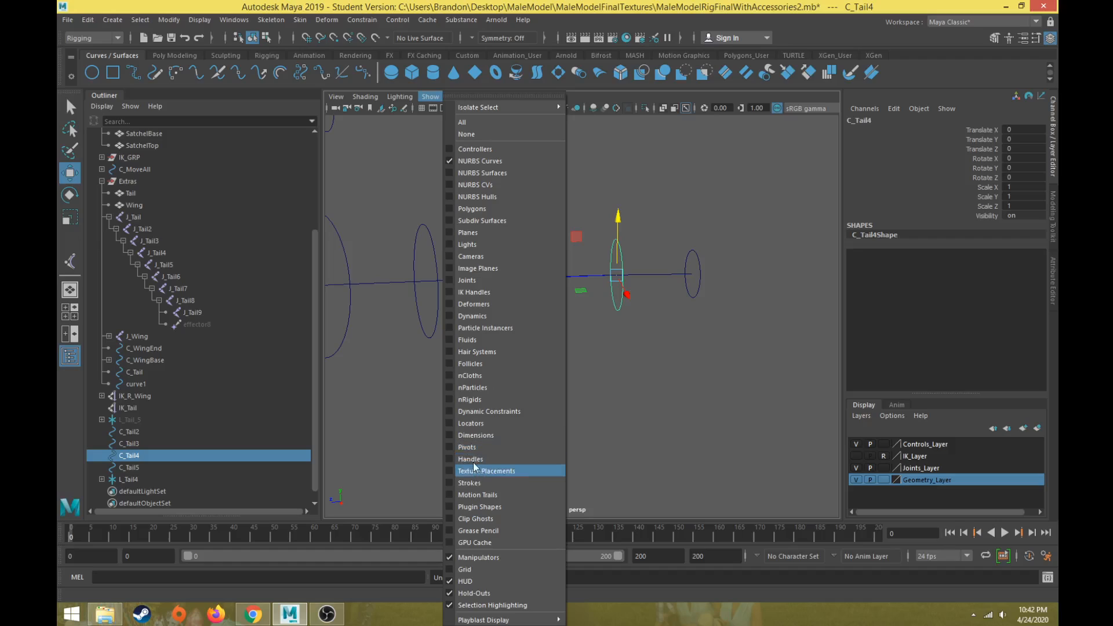
{"action": "left_click", "coordinate": [473, 423]}
Pick a curve point on curve1 at the centre of the C_Tail3 control and create a Point On Curve locator there.
{"action": "left_click", "coordinate": [488, 280]}
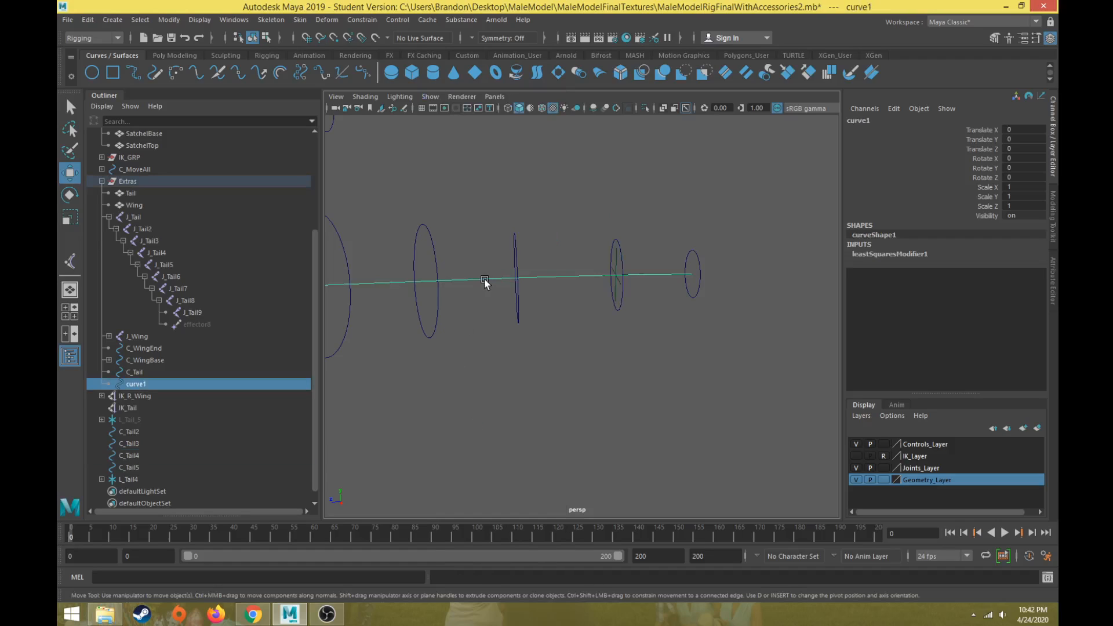
{"action": "right_click_drag", "start_coordinate": [488, 280], "coordinate": [484, 249]}
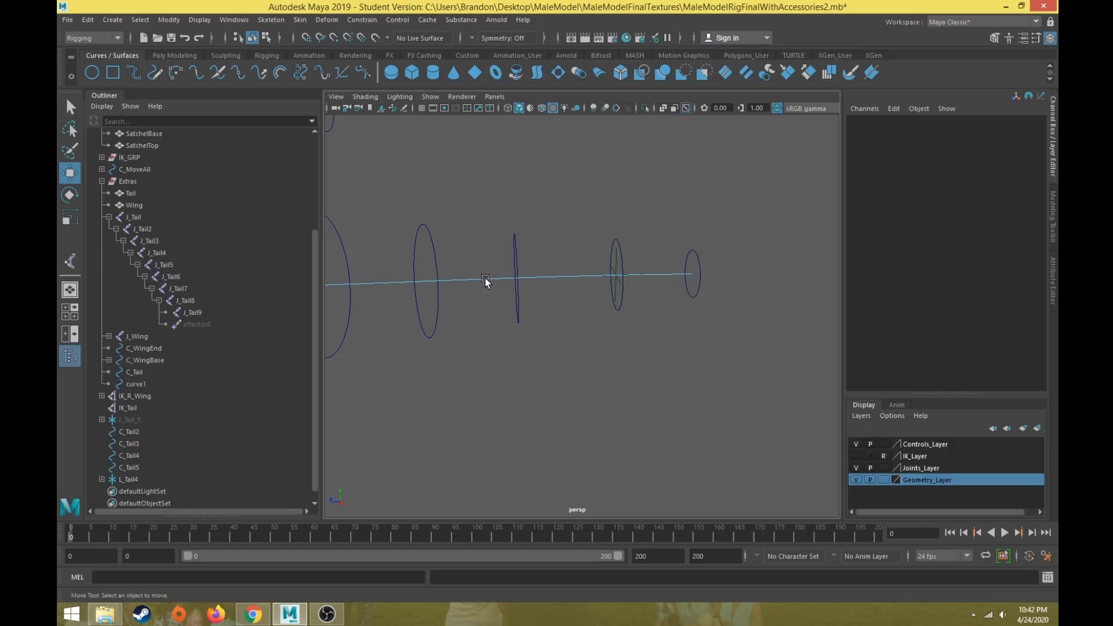
{"action": "left_click", "coordinate": [516, 285]}
{"action": "left_click_drag", "start_coordinate": [516, 285], "coordinate": [522, 324], "text": "alt"}
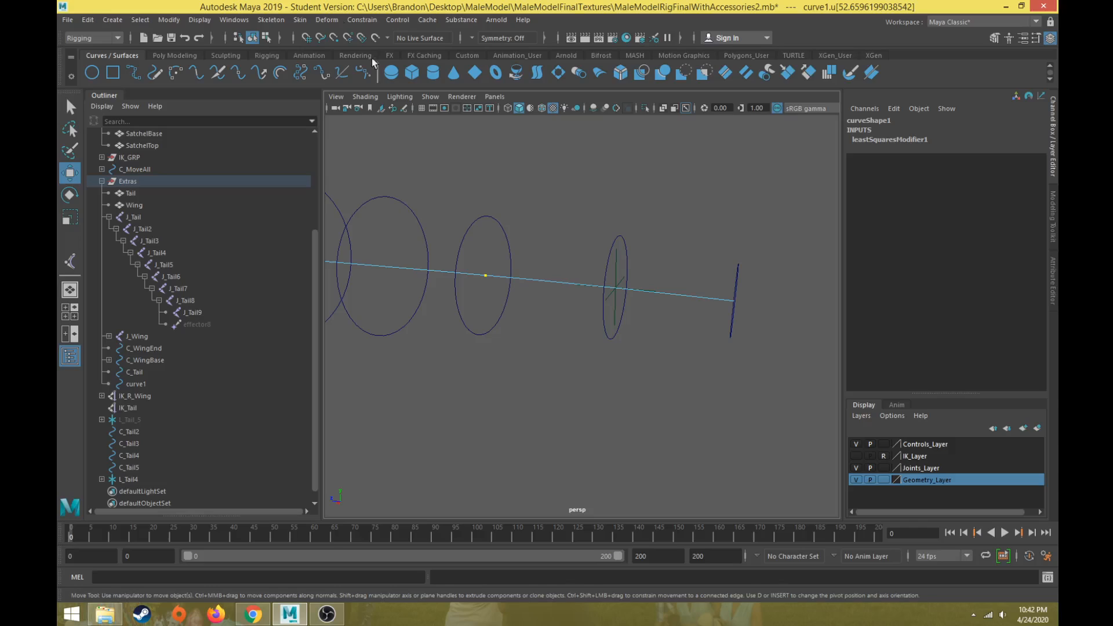
{"action": "left_click", "coordinate": [326, 20]}
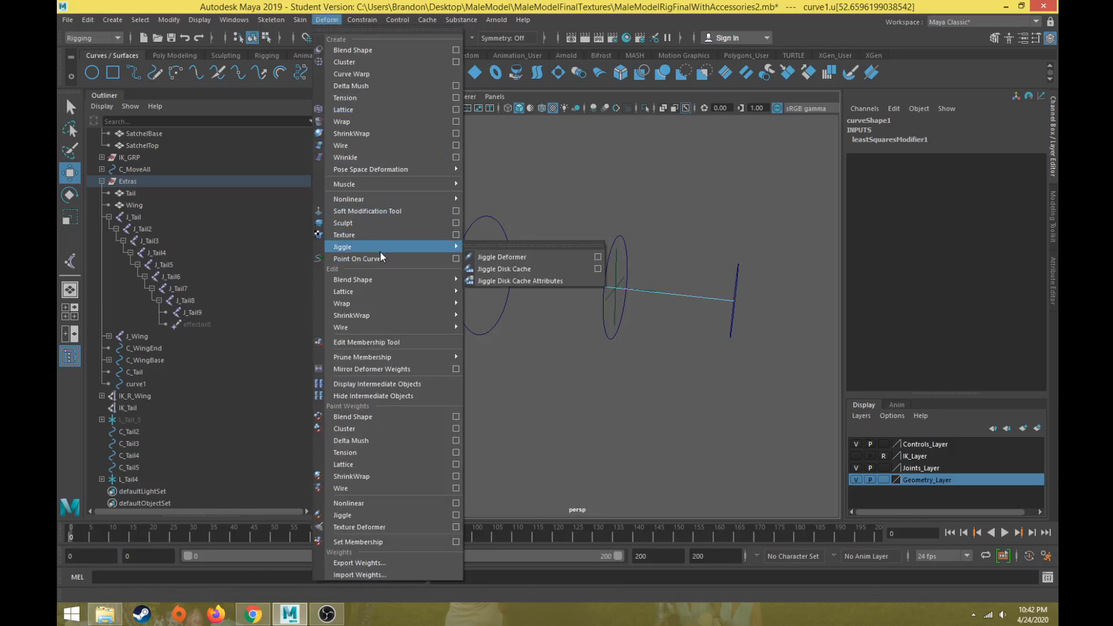
{"action": "left_click", "coordinate": [356, 258]}
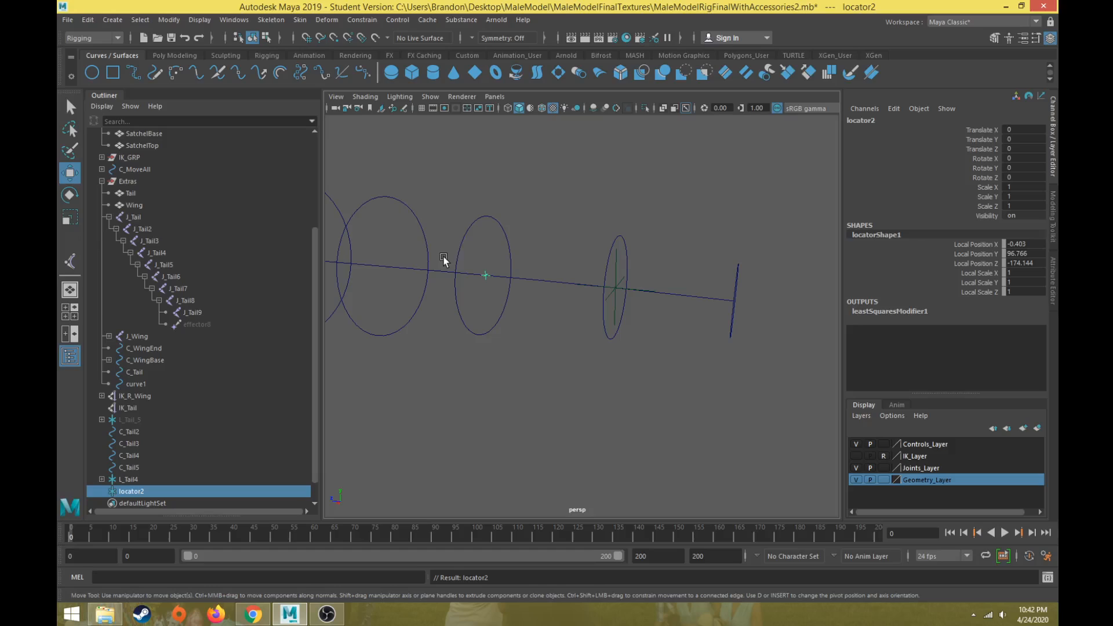
Center the new locator's pivot and scale it uniformly to about 11.4.
{"action": "key", "text": "r"}
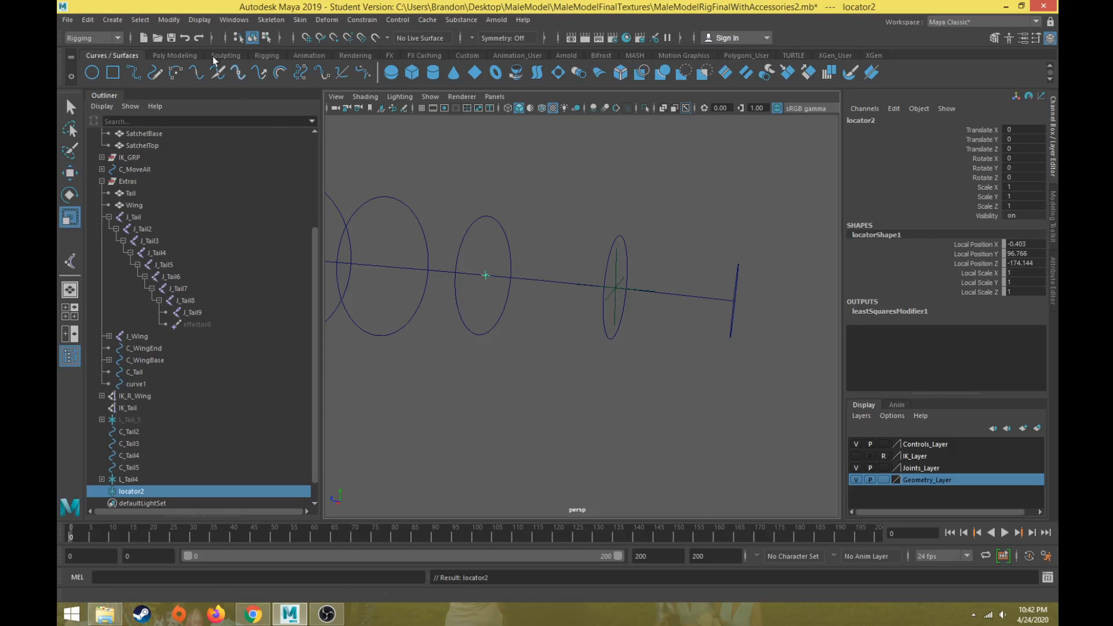
{"action": "left_click", "coordinate": [173, 20]}
{"action": "left_click", "coordinate": [197, 107]}
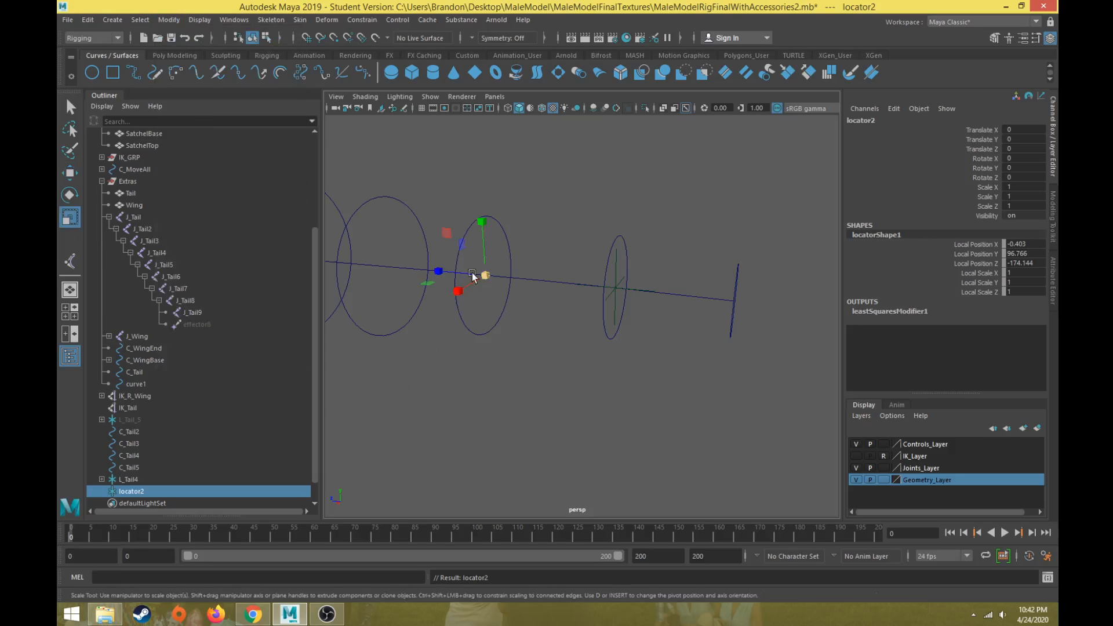
{"action": "left_click_drag", "start_coordinate": [485, 275], "coordinate": [568, 214]}
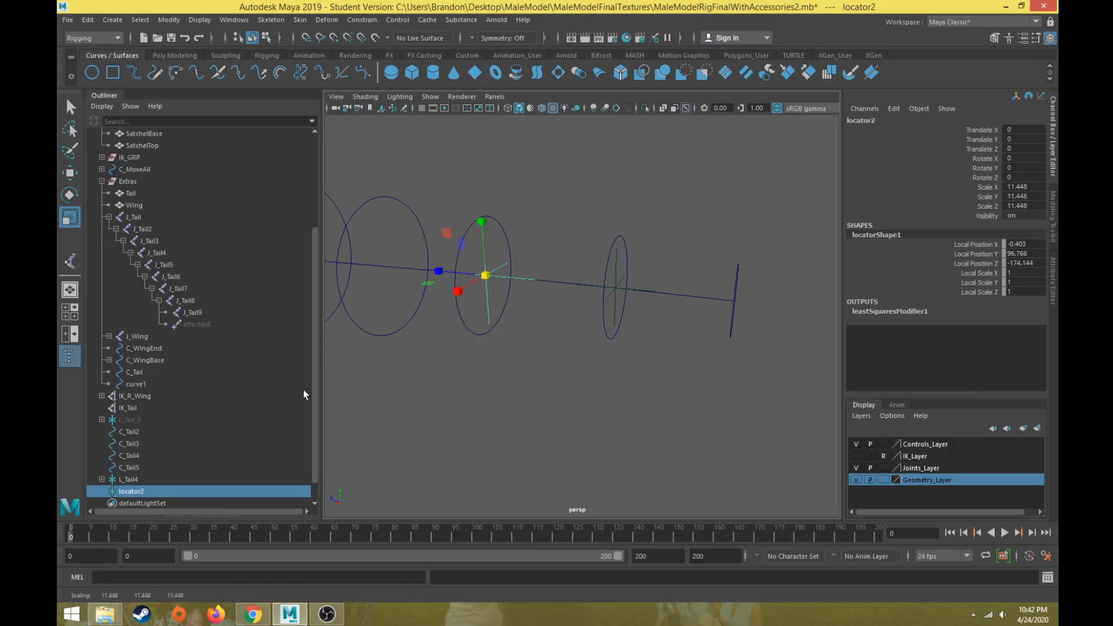
Rename the new locator as L_Tail3.
{"action": "double_click", "coordinate": [128, 487]}
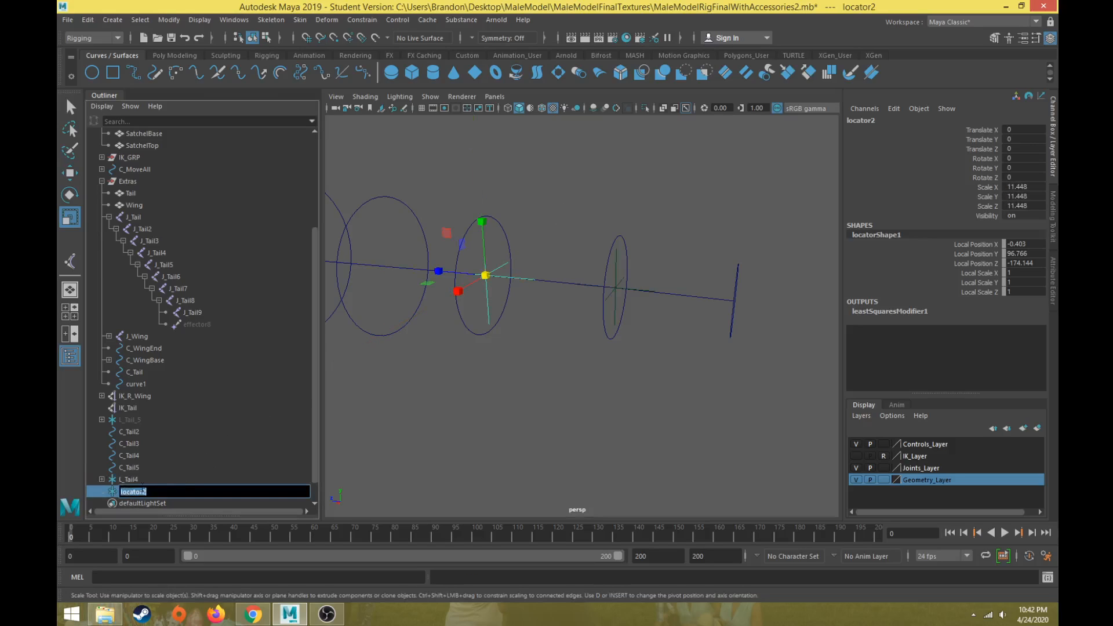
{"action": "type", "text": "L_Tail3"}
{"action": "key", "text": "Return"}
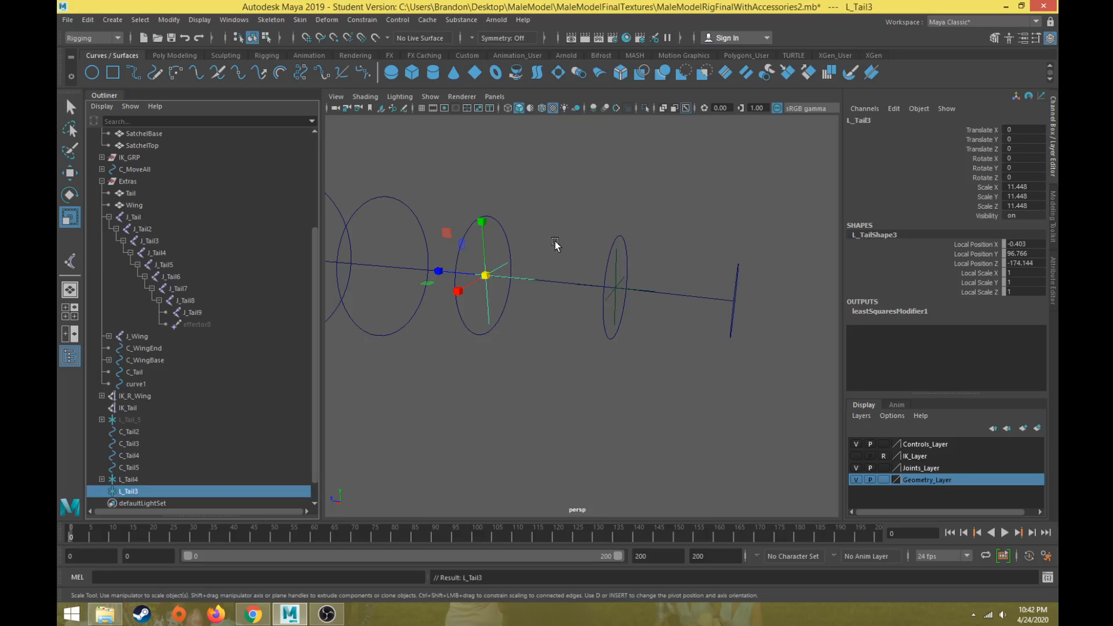
{"action": "mouse_move", "coordinate": [546, 194]}
{"action": "left_mouse_down"}
{"action": "mouse_move", "coordinate": [494, 226]}
{"action": "mouse_move", "coordinate": [517, 276]}
{"action": "left_mouse_up"}
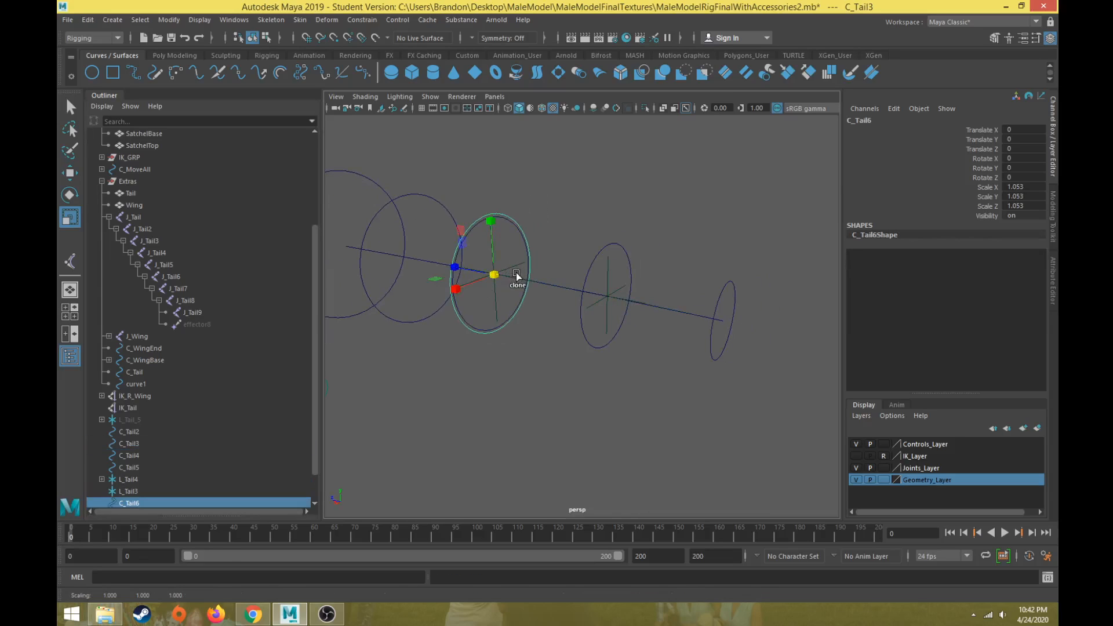
{"action": "left_click", "coordinate": [543, 212]}
{"action": "left_click_drag", "start_coordinate": [522, 234], "coordinate": [521, 235]}
{"action": "key", "text": "ctrl+z"}
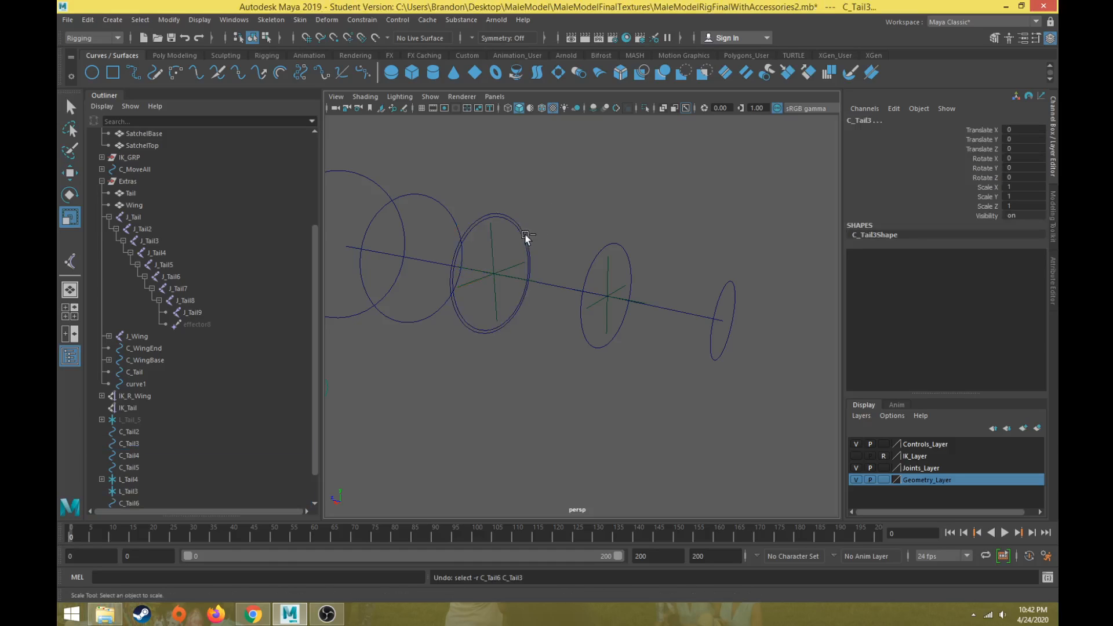
{"action": "key", "text": "ctrl+z"}
{"action": "key", "text": "ctrl+z"}
{"action": "left_click", "coordinate": [537, 209]}
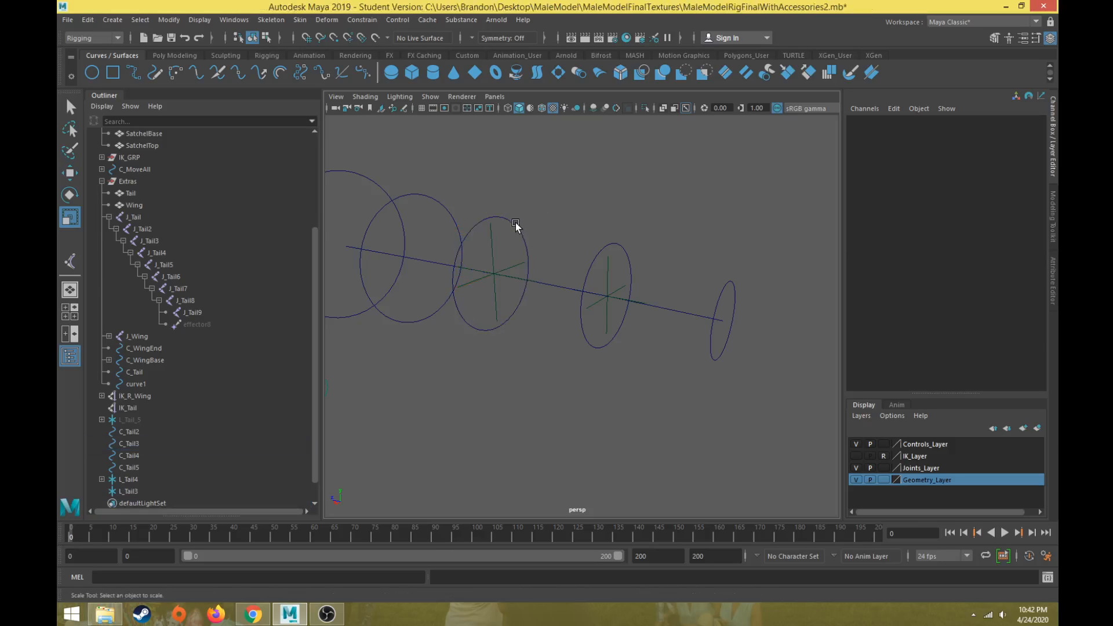
Parent-constrain the L_Tail3 locator to the C_Tail3 control.
{"action": "left_click", "coordinate": [516, 222]}
{"action": "key", "text": "q"}
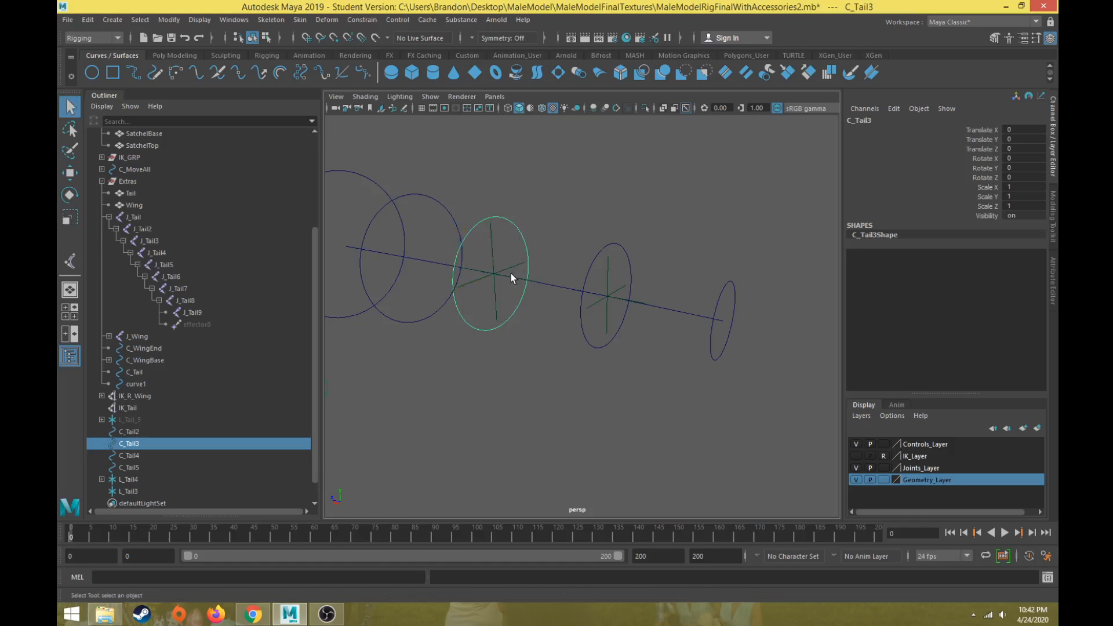
{"action": "left_click", "coordinate": [513, 267], "text": "shift"}
{"action": "left_click", "coordinate": [364, 20]}
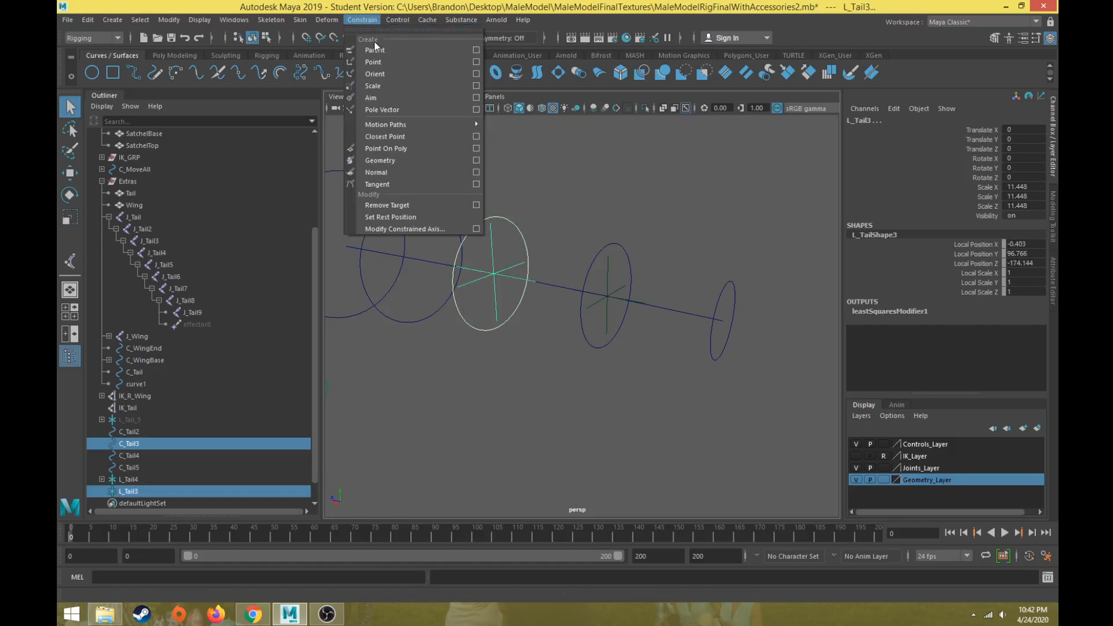
{"action": "left_click", "coordinate": [376, 51]}
Pick a curve point on curve1 at the centre of the C_Tail2 control and create a Point On Curve locator there.
{"action": "left_click_drag", "start_coordinate": [413, 257], "coordinate": [460, 280], "text": "alt"}
{"action": "left_click", "coordinate": [464, 280]}
{"action": "right_click_drag", "start_coordinate": [464, 279], "coordinate": [463, 261]}
{"action": "left_click_drag", "start_coordinate": [451, 280], "coordinate": [479, 273], "text": "alt"}
{"action": "left_click", "coordinate": [459, 271]}
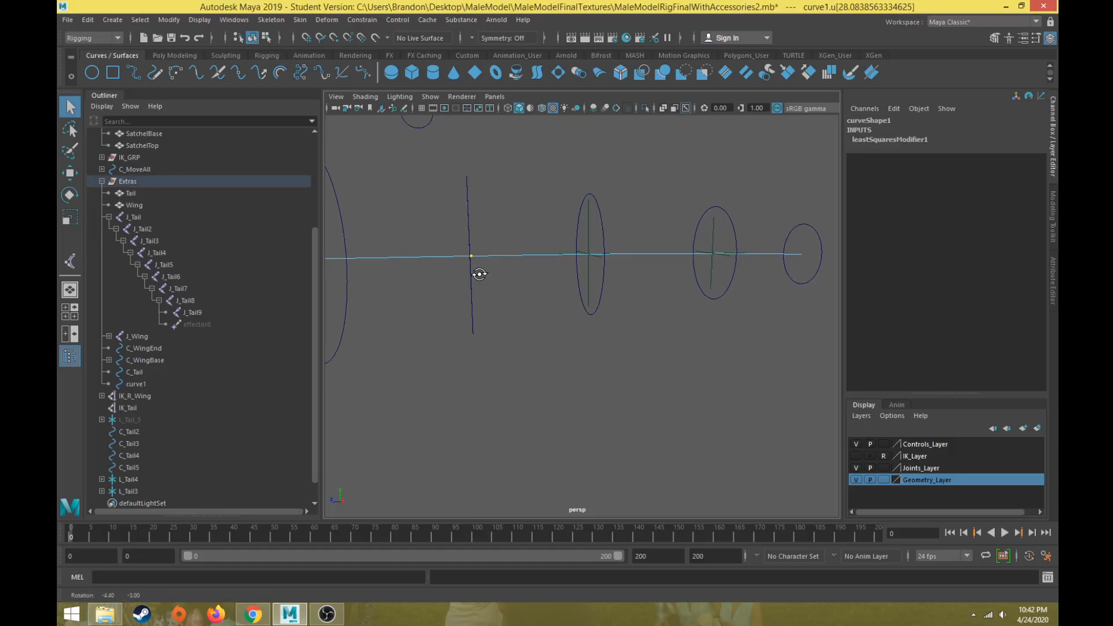
{"action": "left_click", "coordinate": [327, 19]}
{"action": "left_click", "coordinate": [377, 262]}
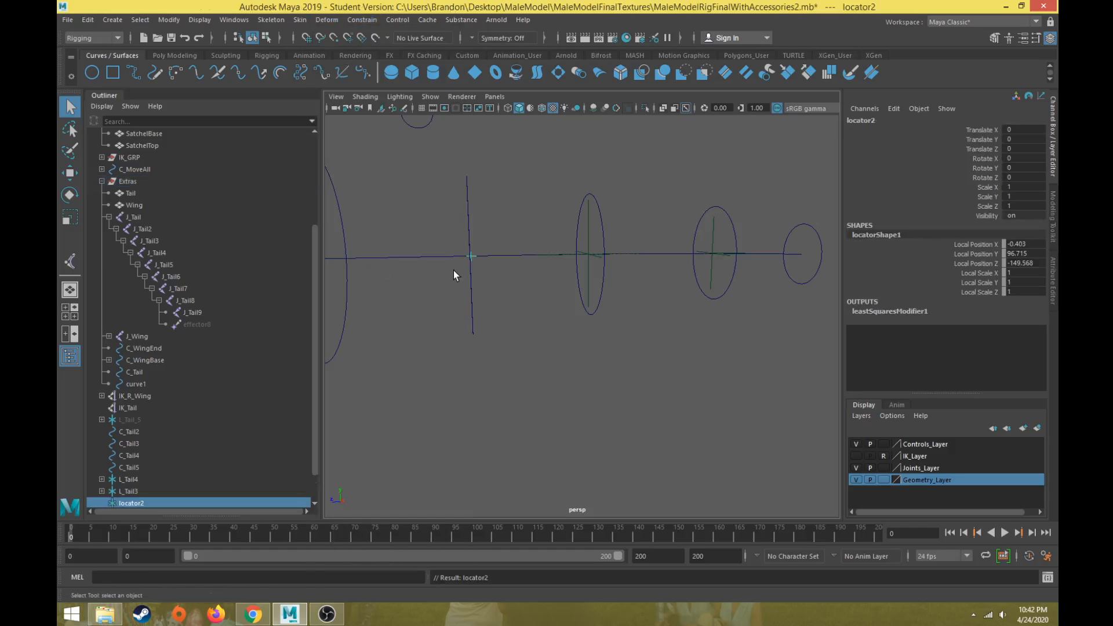
Center the pivot of the locator at C_Tail2 and scale it uniformly to about 10.3.
{"action": "key", "text": "r"}
{"action": "left_click", "coordinate": [168, 19]}
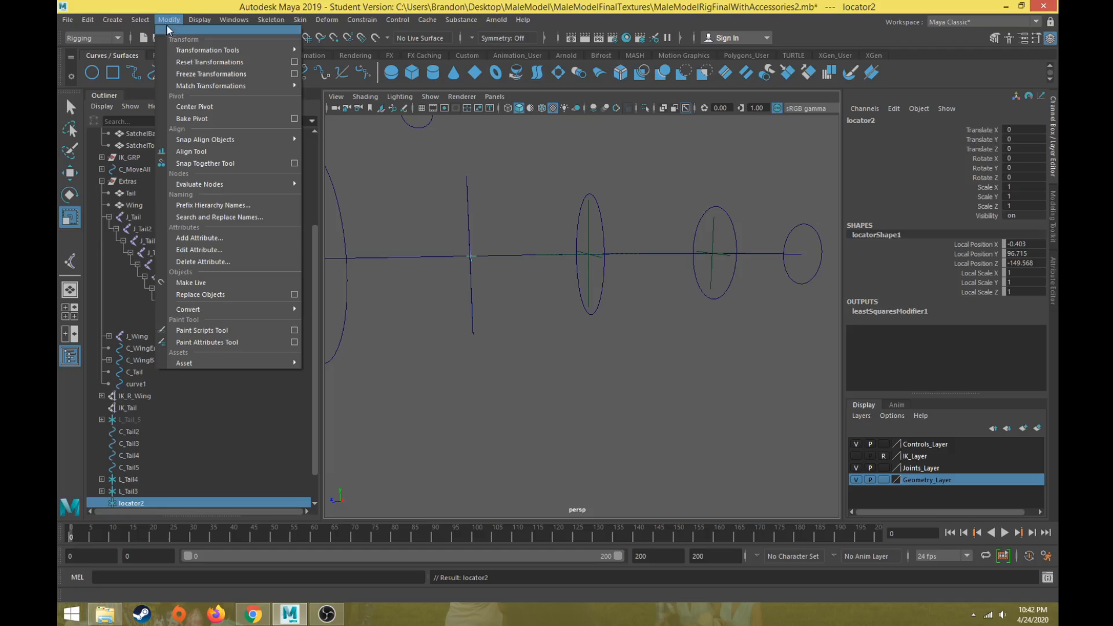
{"action": "left_click", "coordinate": [205, 109]}
{"action": "left_click_drag", "start_coordinate": [451, 262], "coordinate": [478, 234], "text": "alt"}
{"action": "middle_click_drag", "start_coordinate": [393, 258], "coordinate": [450, 259], "text": "alt"}
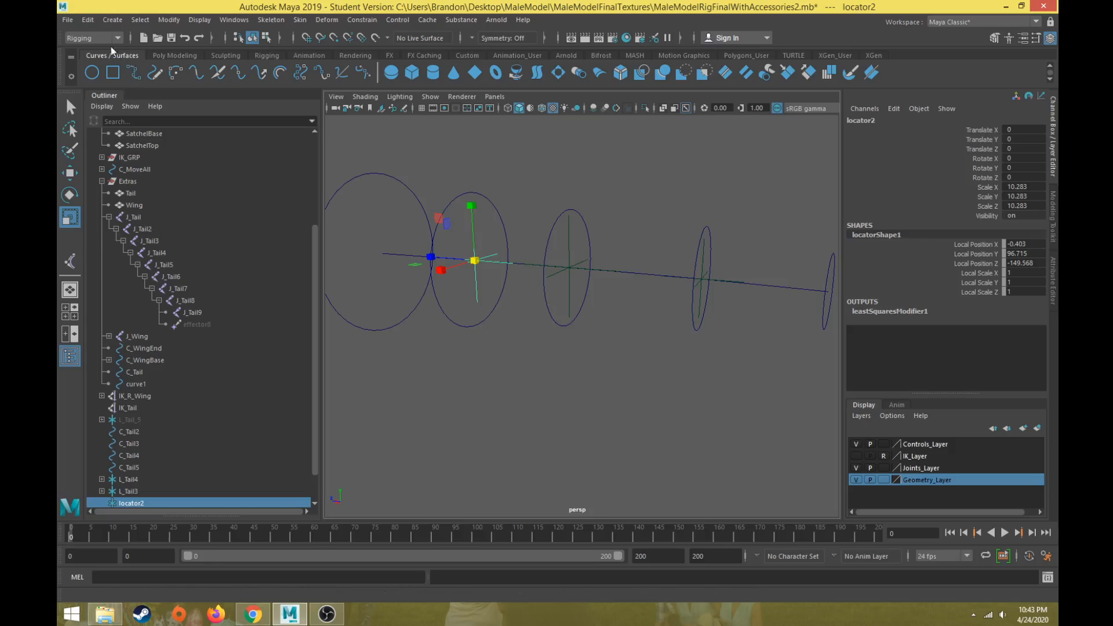
Rename the locator at C_Tail2 as L_Tail2.
{"action": "double_click", "coordinate": [135, 501]}
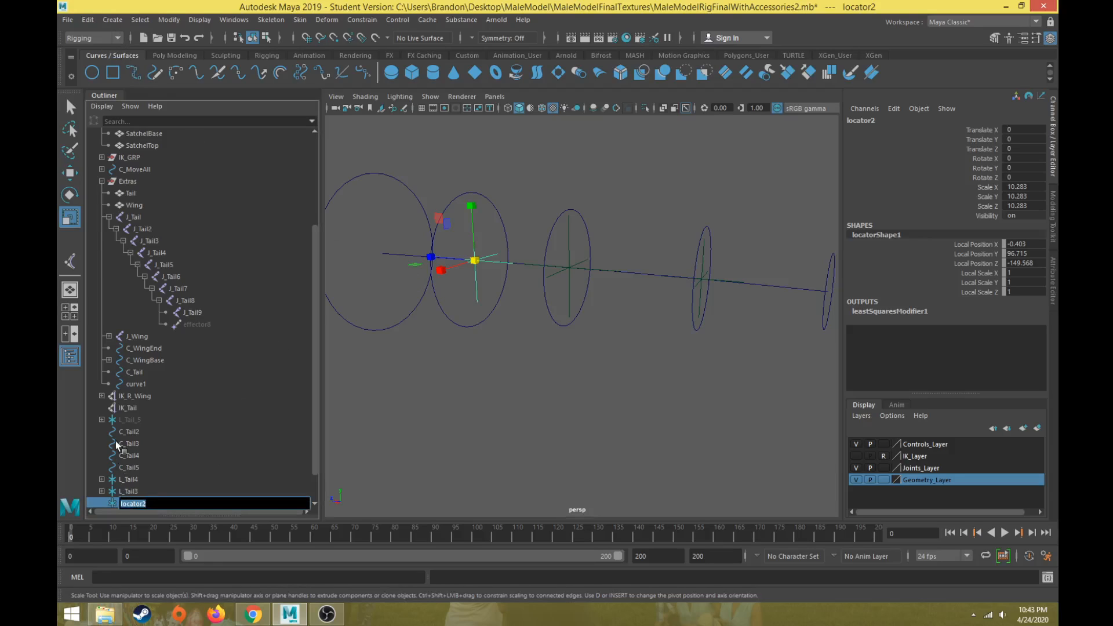
{"action": "type", "text": "L_Tail2"}
{"action": "key", "text": "Return"}
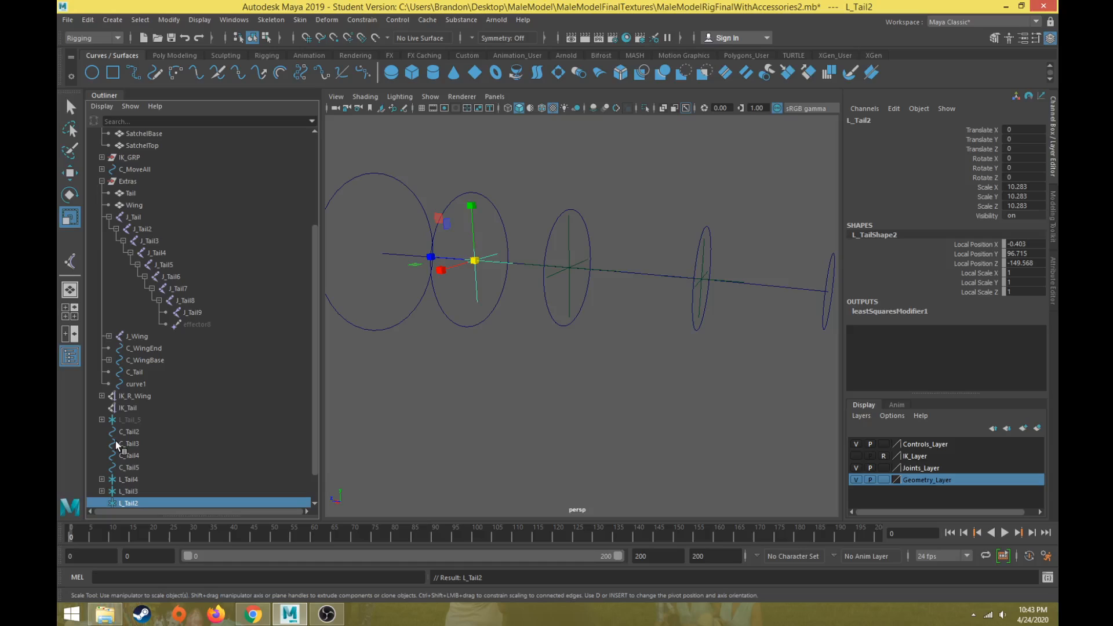
Parent-constrain the L_Tail2 locator to the C_Tail2 control.
{"action": "scroll", "coordinate": [147, 467], "scroll_direction": "down", "scroll_amount": 1}
{"action": "left_click_drag", "start_coordinate": [503, 167], "coordinate": [488, 208]}
{"action": "left_click", "coordinate": [495, 257], "text": "shift"}
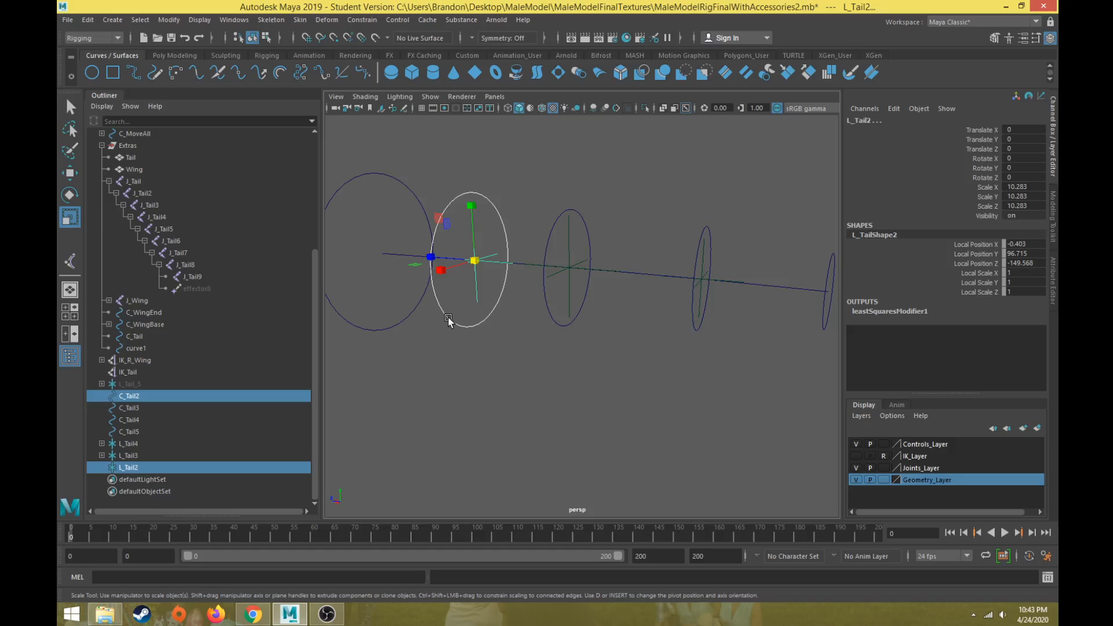
{"action": "left_click", "coordinate": [360, 23]}
{"action": "left_click", "coordinate": [368, 48]}
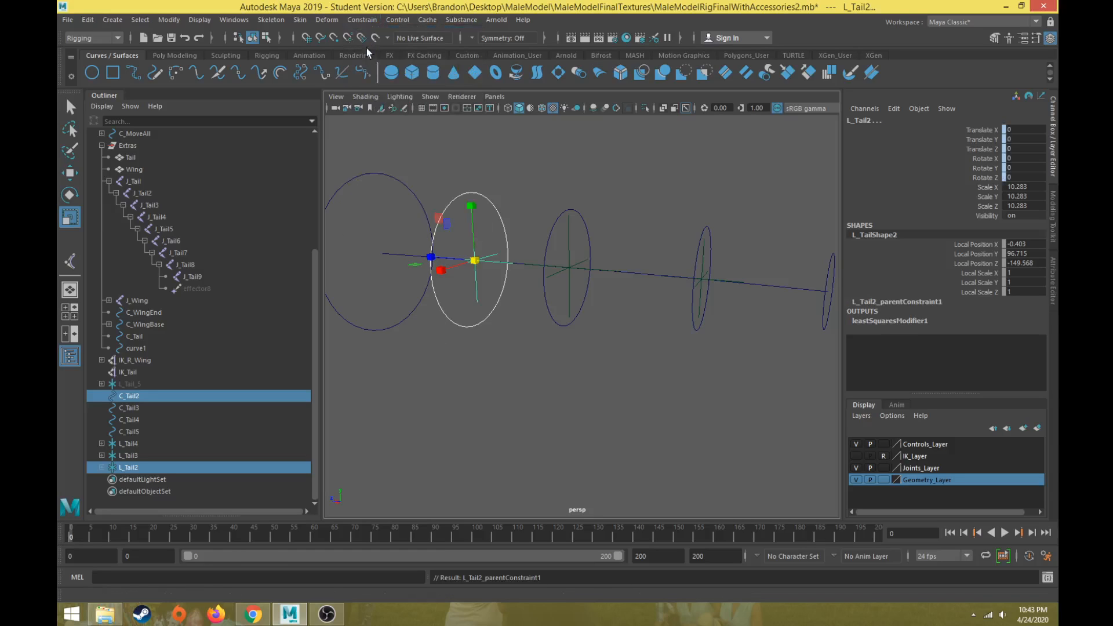
Pick the start point of curve1 inside the tail's base control and create a Point On Curve locator there.
{"action": "middle_click_drag", "start_coordinate": [384, 187], "coordinate": [458, 183], "text": "alt"}
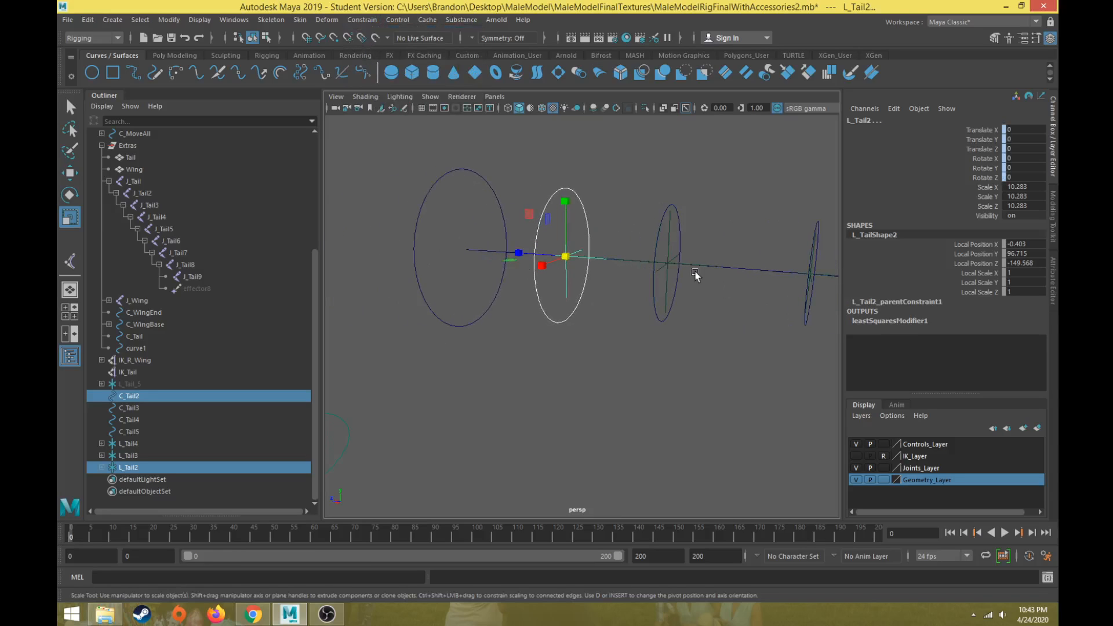
{"action": "left_click", "coordinate": [736, 269]}
{"action": "right_click", "coordinate": [737, 269]}
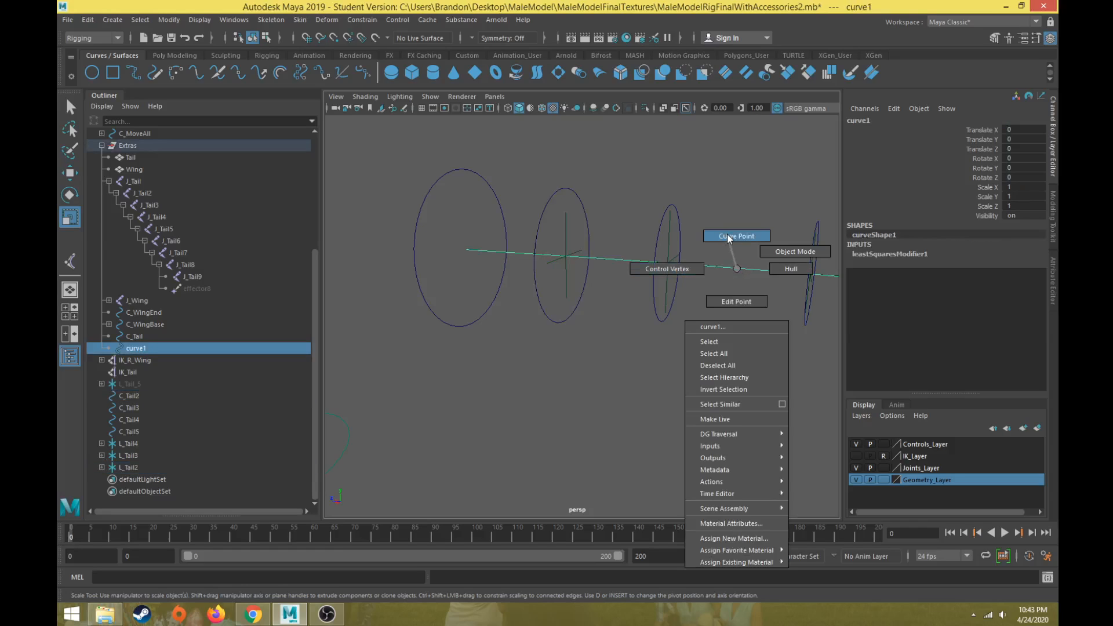
{"action": "left_click", "coordinate": [635, 261]}
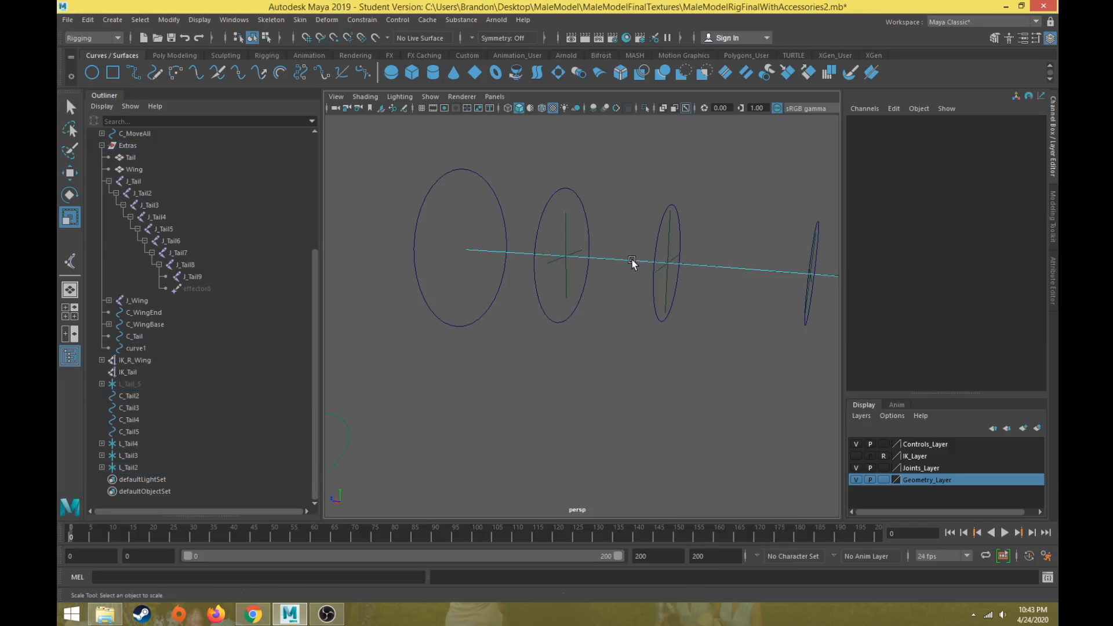
{"action": "left_click_drag", "start_coordinate": [387, 277], "coordinate": [386, 276]}
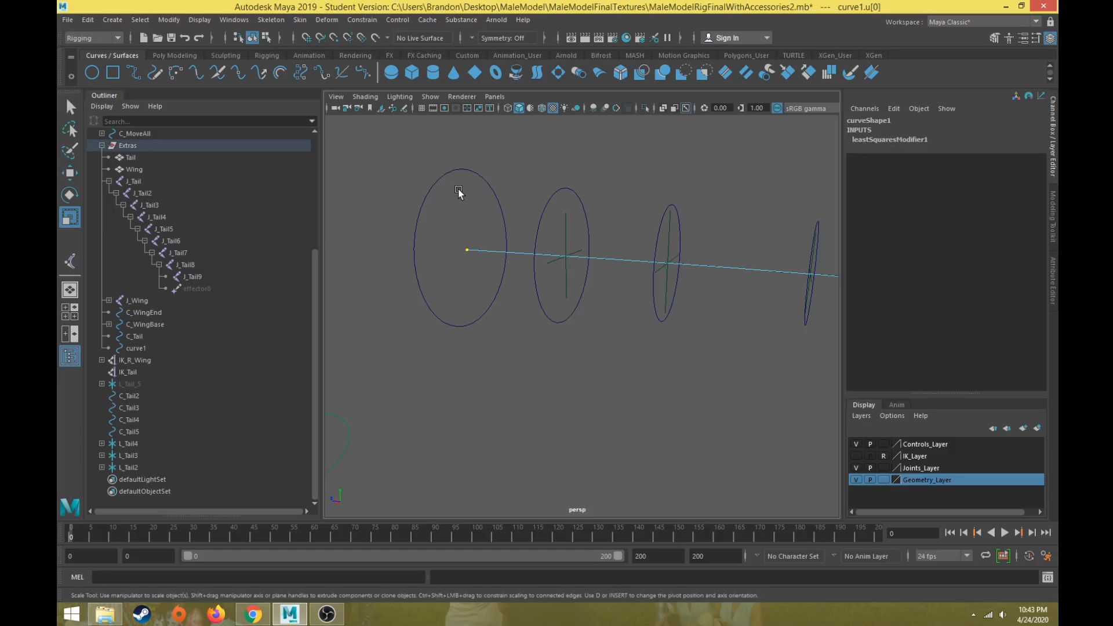
{"action": "left_click", "coordinate": [330, 21]}
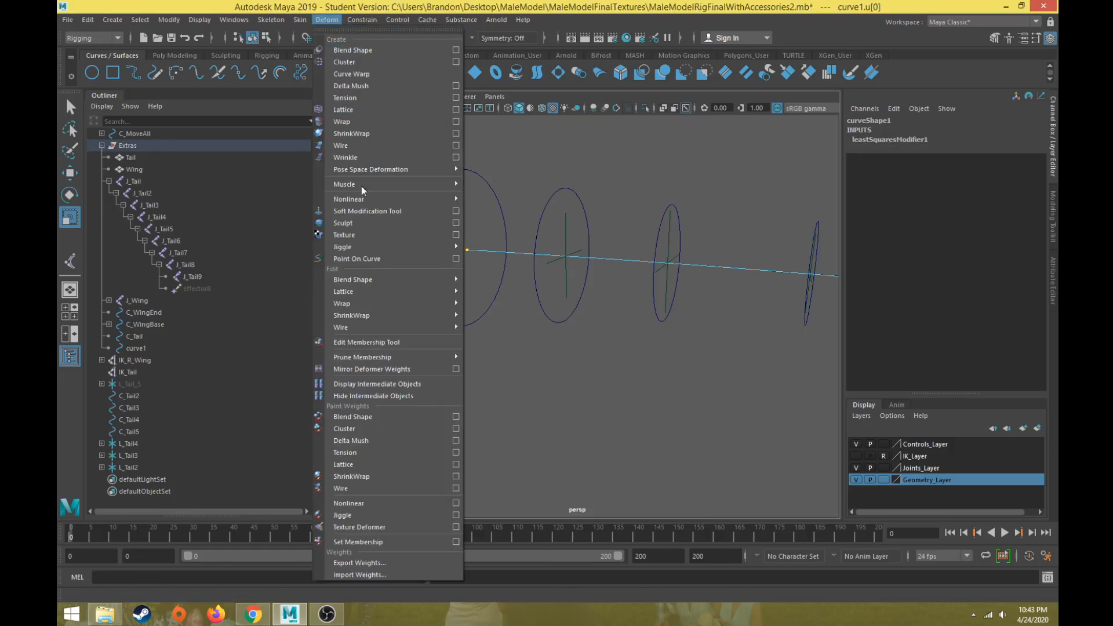
{"action": "left_click", "coordinate": [365, 260]}
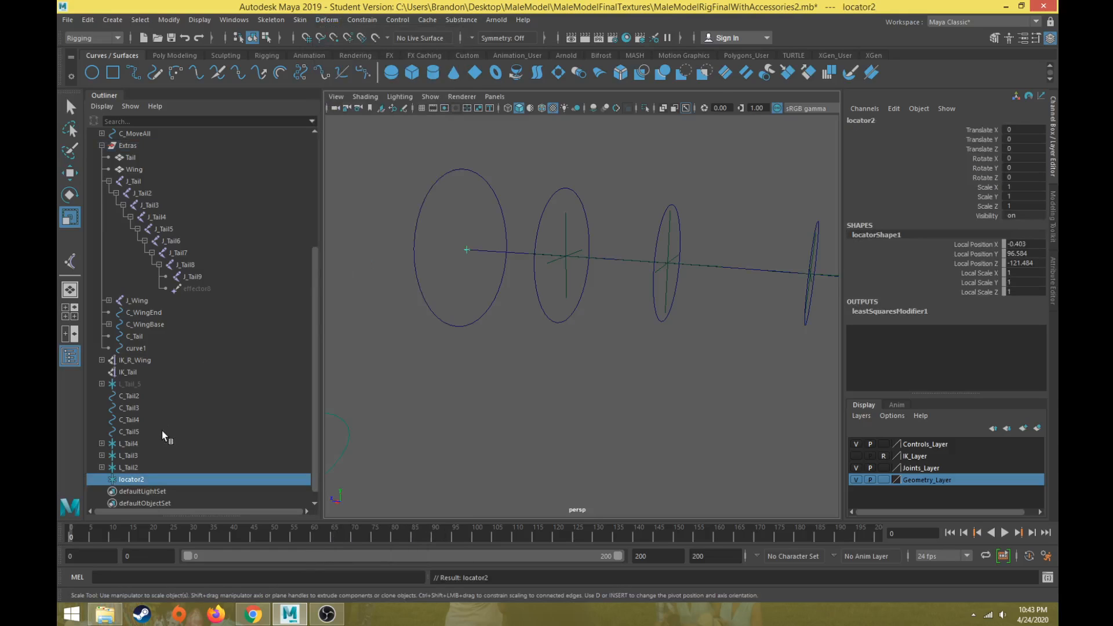
Center the pivot of the new locator at the tail's base and scale it uniformly to about 13.6.
{"action": "left_click", "coordinate": [167, 21]}
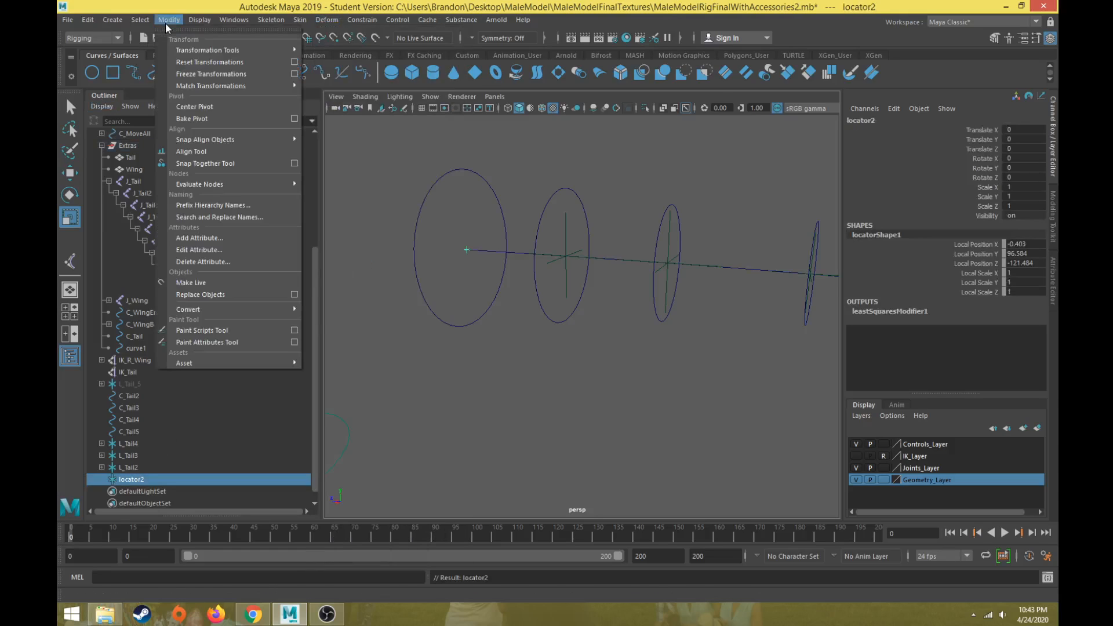
{"action": "left_click", "coordinate": [195, 107]}
{"action": "left_click_drag", "start_coordinate": [471, 251], "coordinate": [554, 100]}
Rename the locator at the tail's base as L_Tail.
{"action": "double_click", "coordinate": [126, 481]}
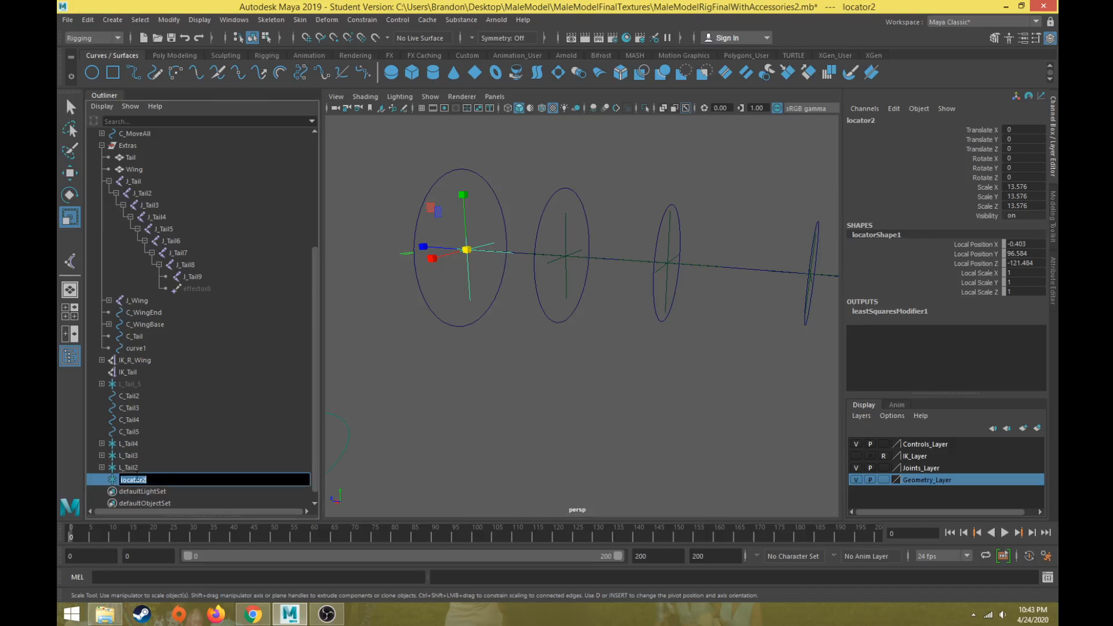
{"action": "type", "text": "L_Tail"}
{"action": "key", "text": "Return"}
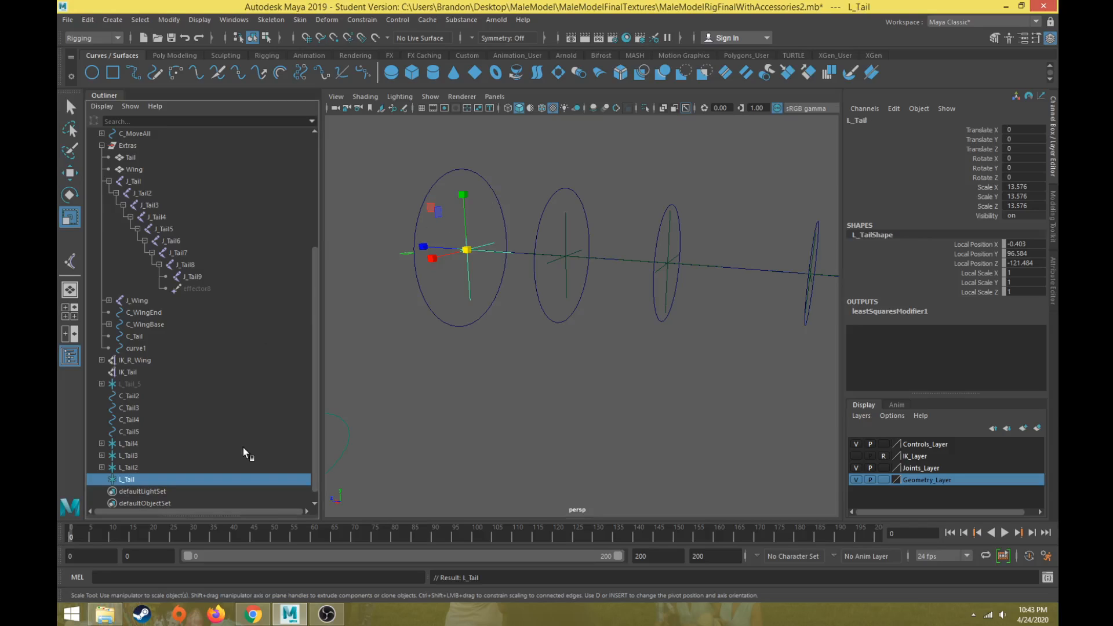
Parent-constrain the L_Tail locator to the C_Tail control.
{"action": "left_click", "coordinate": [462, 170]}
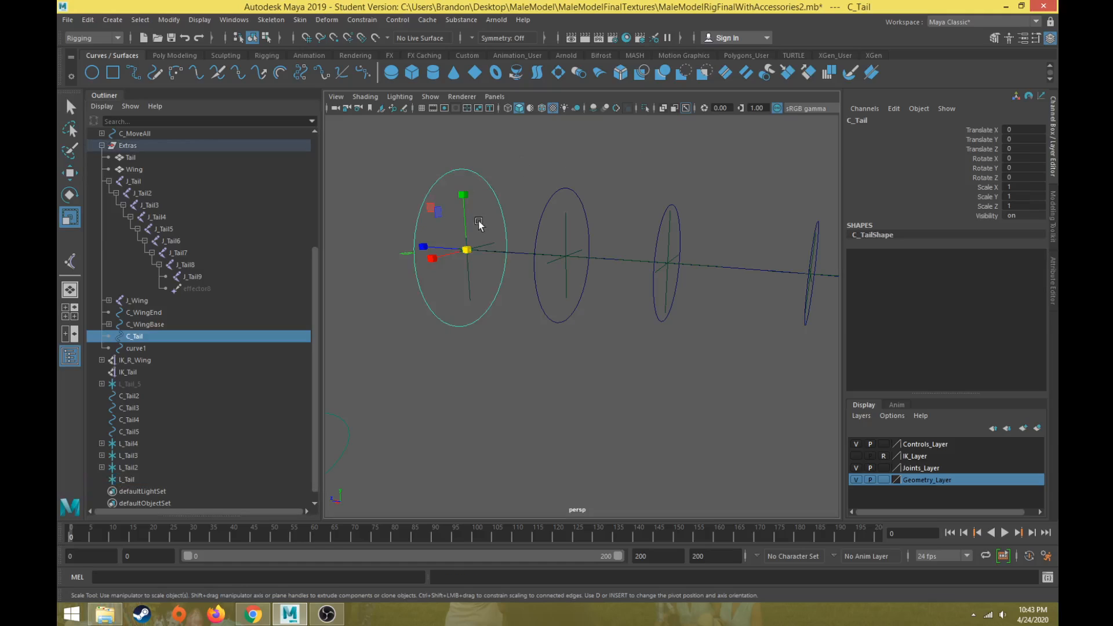
{"action": "key", "text": "q"}
{"action": "left_click", "coordinate": [488, 245], "text": "shift"}
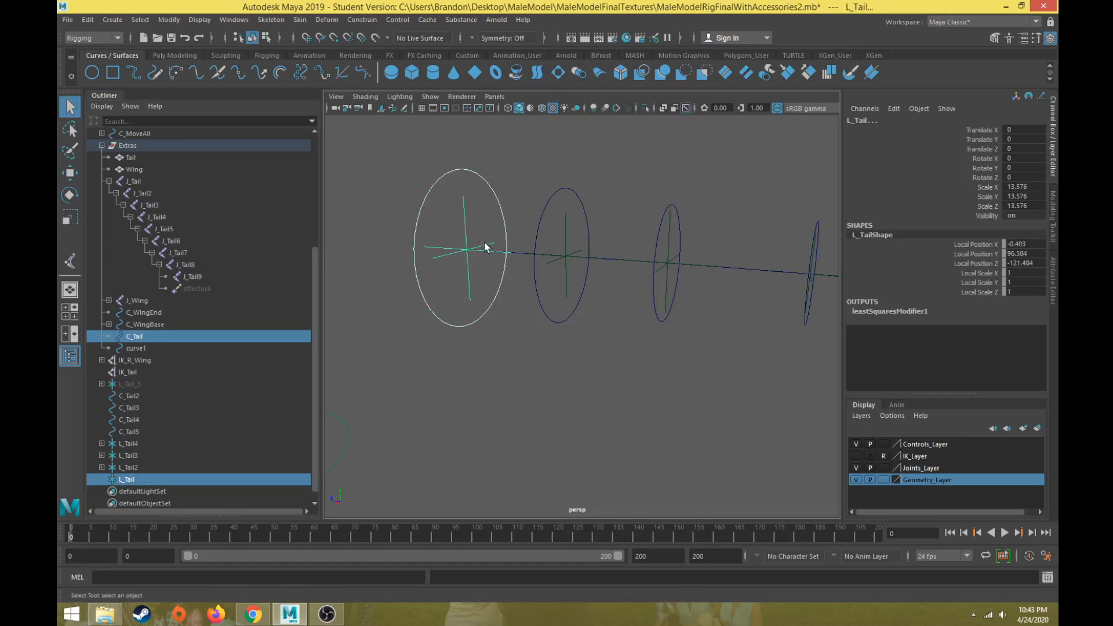
{"action": "left_click", "coordinate": [362, 19]}
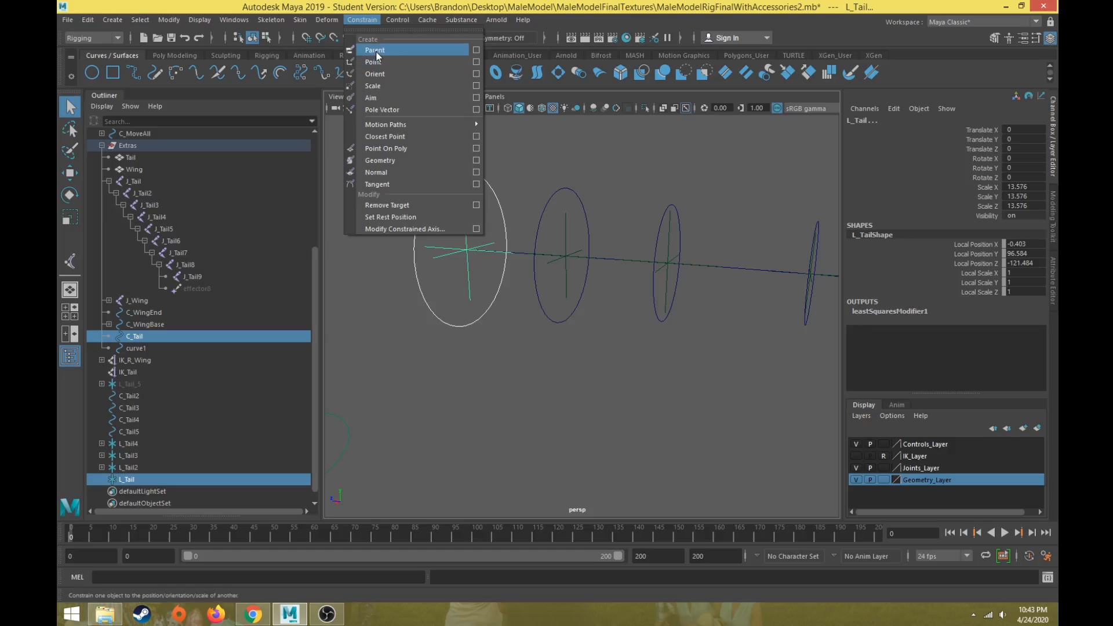
{"action": "left_click", "coordinate": [375, 50]}
Show all object types in the perspective view and frame the whole tail from the side.
{"action": "left_click", "coordinate": [431, 96]}
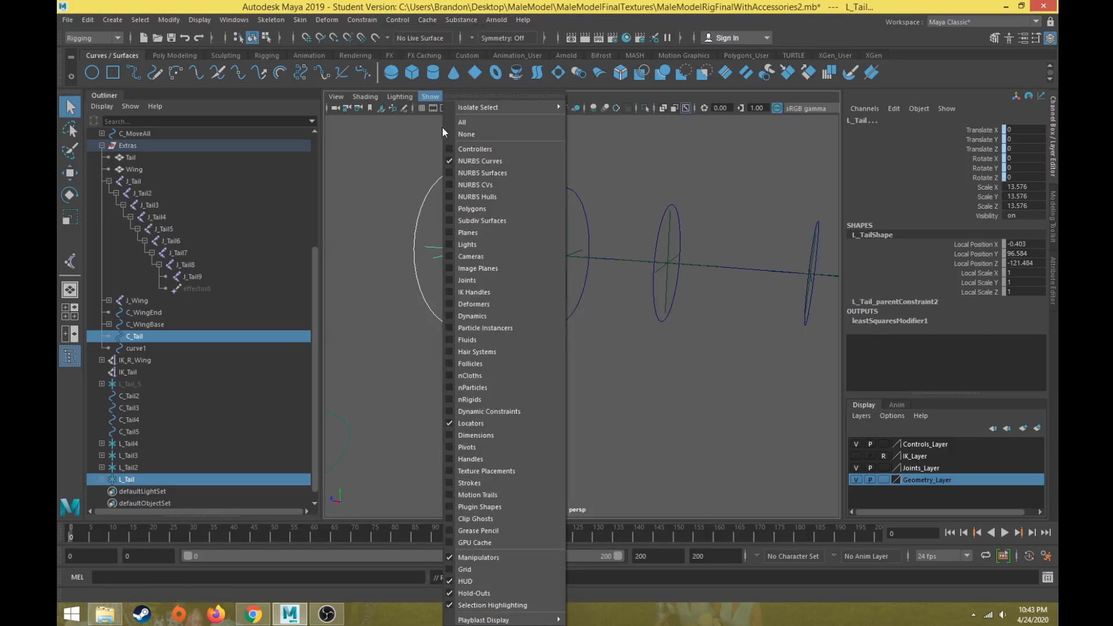
{"action": "left_click", "coordinate": [468, 123]}
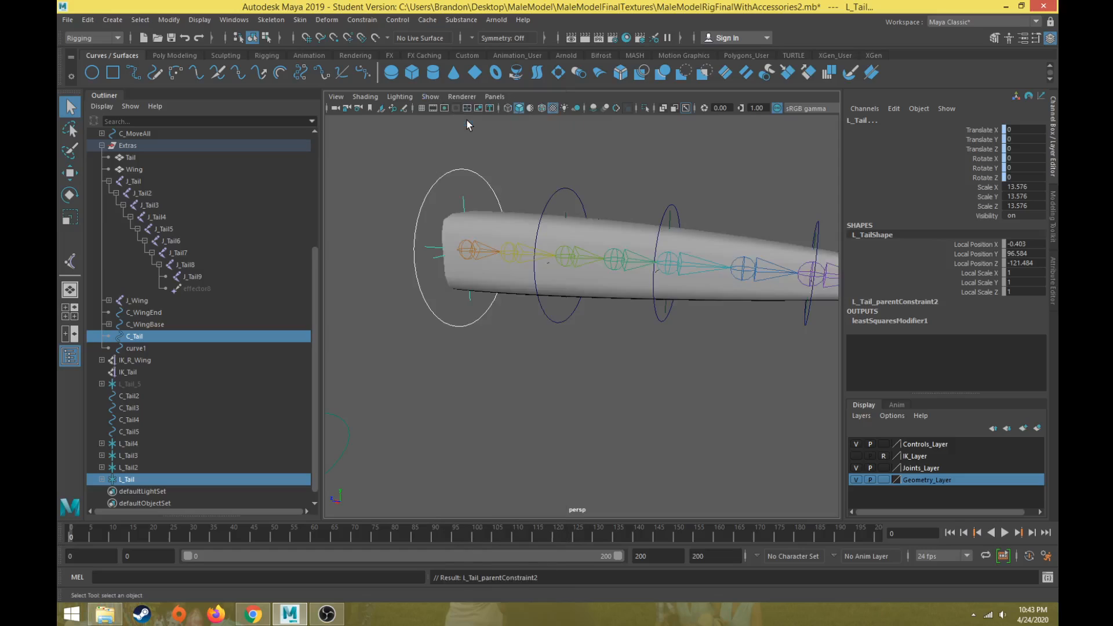
{"action": "scroll", "coordinate": [506, 205], "scroll_direction": "down", "scroll_amount": 5}
{"action": "left_click_drag", "start_coordinate": [518, 221], "coordinate": [580, 238], "text": "alt"}
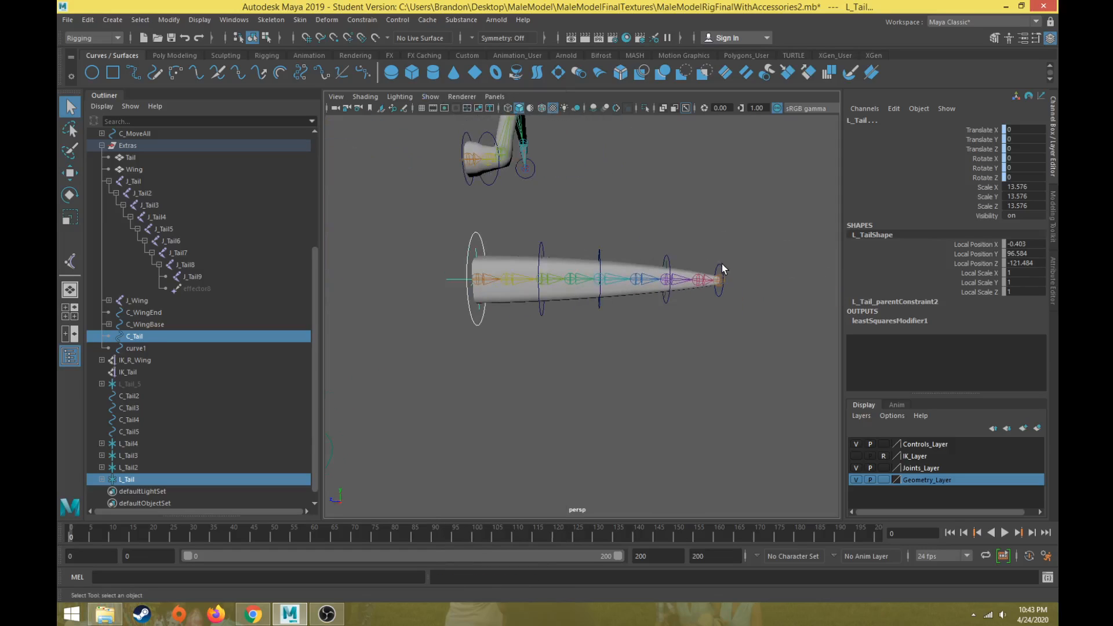
Try moving the C_Tail5 and C_Tail4 controls vertically to test the tail tip's deformation, then undo the moves.
{"action": "left_click", "coordinate": [722, 263]}
{"action": "key", "text": "w"}
{"action": "left_click_drag", "start_coordinate": [723, 255], "coordinate": [726, 322]}
{"action": "middle_click_drag", "start_coordinate": [707, 174], "coordinate": [699, 216]}
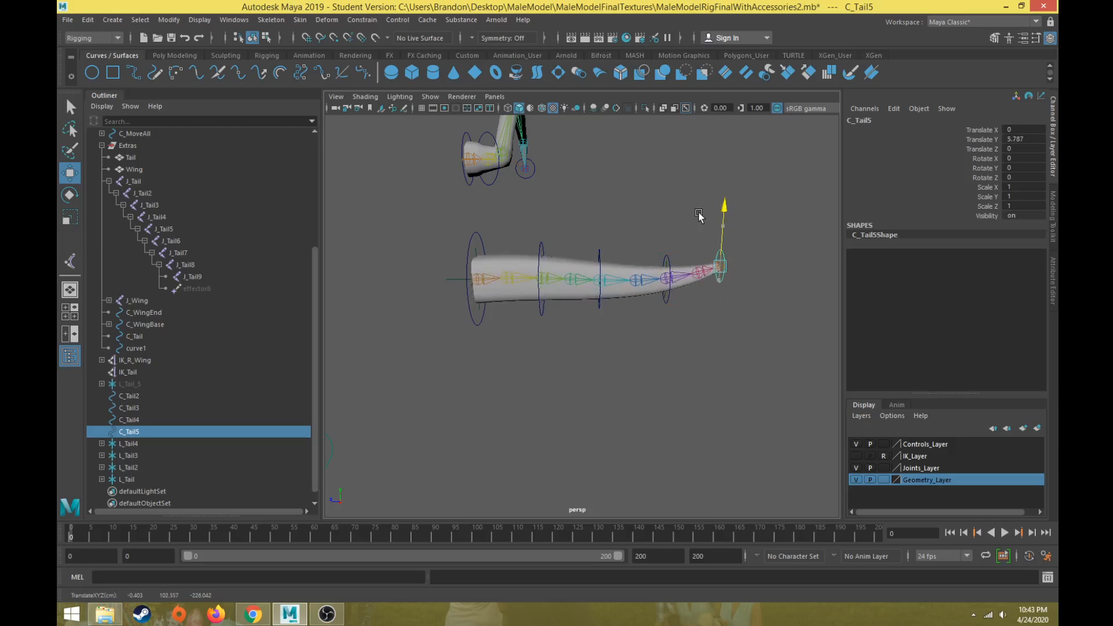
{"action": "left_click", "coordinate": [667, 263]}
{"action": "middle_click_drag", "start_coordinate": [666, 264], "coordinate": [671, 174]}
{"action": "left_click_drag", "start_coordinate": [671, 174], "coordinate": [619, 261]}
{"action": "key", "text": "ctrl+z"}
{"action": "scroll", "coordinate": [617, 260], "scroll_direction": "up", "scroll_amount": 2}
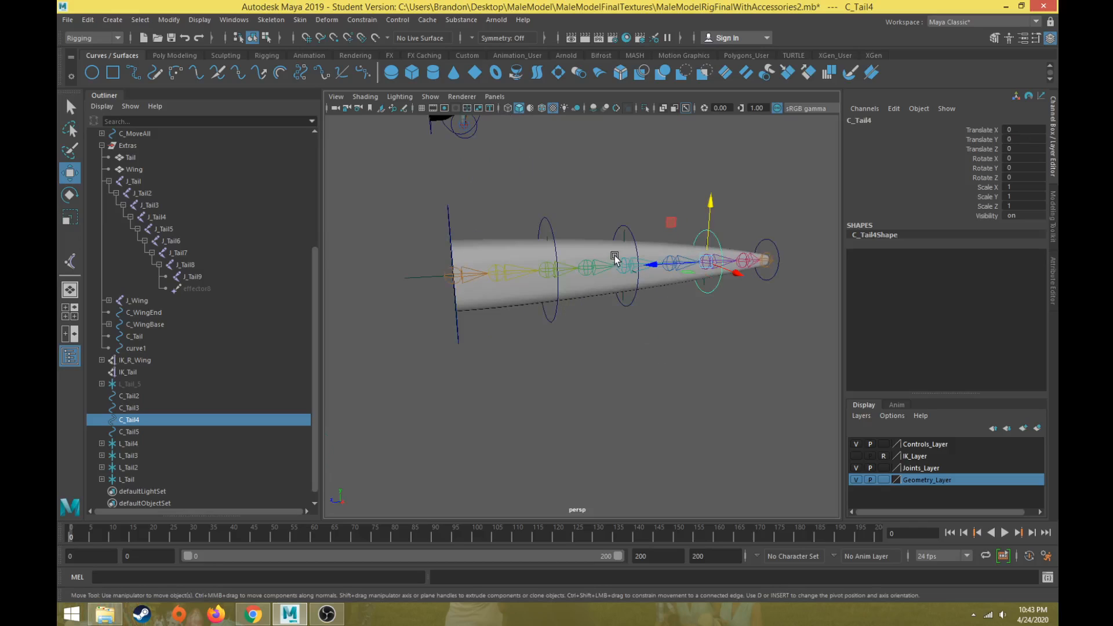
Try moving the C_Tail3 and C_Tail2 controls to test the tail's middle section, undoing each move.
{"action": "left_click", "coordinate": [631, 228]}
{"action": "left_click_drag", "start_coordinate": [626, 208], "coordinate": [629, 252]}
{"action": "key", "text": "ctrl+z"}
{"action": "left_click", "coordinate": [553, 228]}
{"action": "left_click_drag", "start_coordinate": [546, 211], "coordinate": [526, 186]}
{"action": "key", "text": "ctrl+z"}
Try moving the C_Tail base control to test how the tail's root follows, then undo the moves.
{"action": "left_click_drag", "start_coordinate": [480, 220], "coordinate": [483, 292], "text": "alt"}
{"action": "left_click", "coordinate": [442, 208]}
{"action": "key", "text": "ctrl+z"}
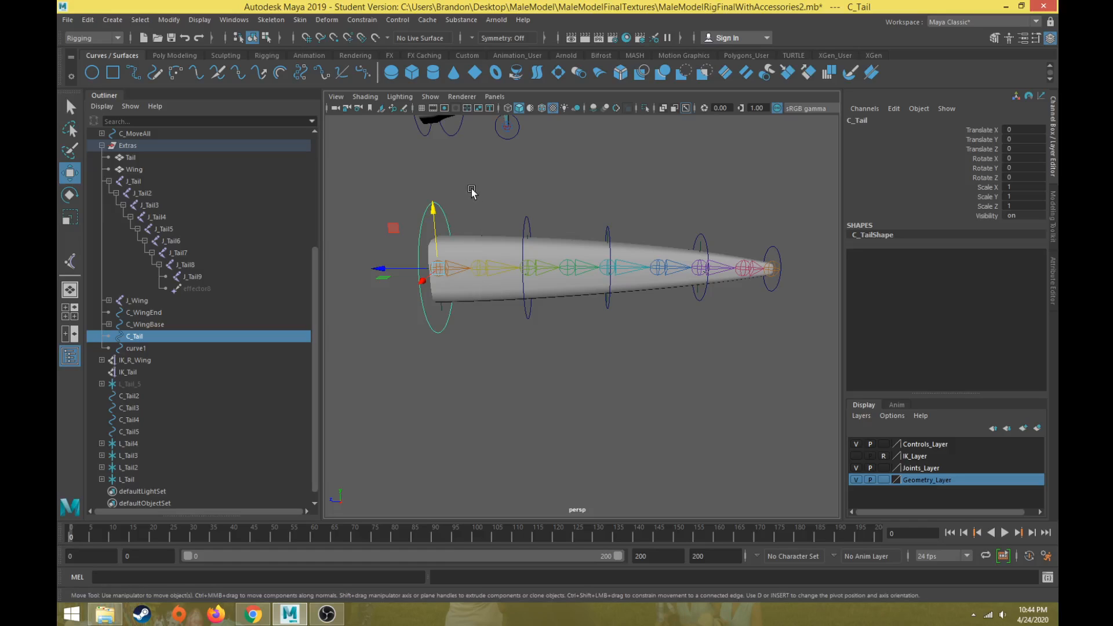
{"action": "middle_click_drag", "start_coordinate": [390, 229], "coordinate": [477, 404]}
{"action": "key", "text": "ctrl+z"}
{"action": "key", "text": "ctrl+z"}
{"action": "key", "text": "ctrl+z"}
{"action": "key", "text": "ctrl+z"}
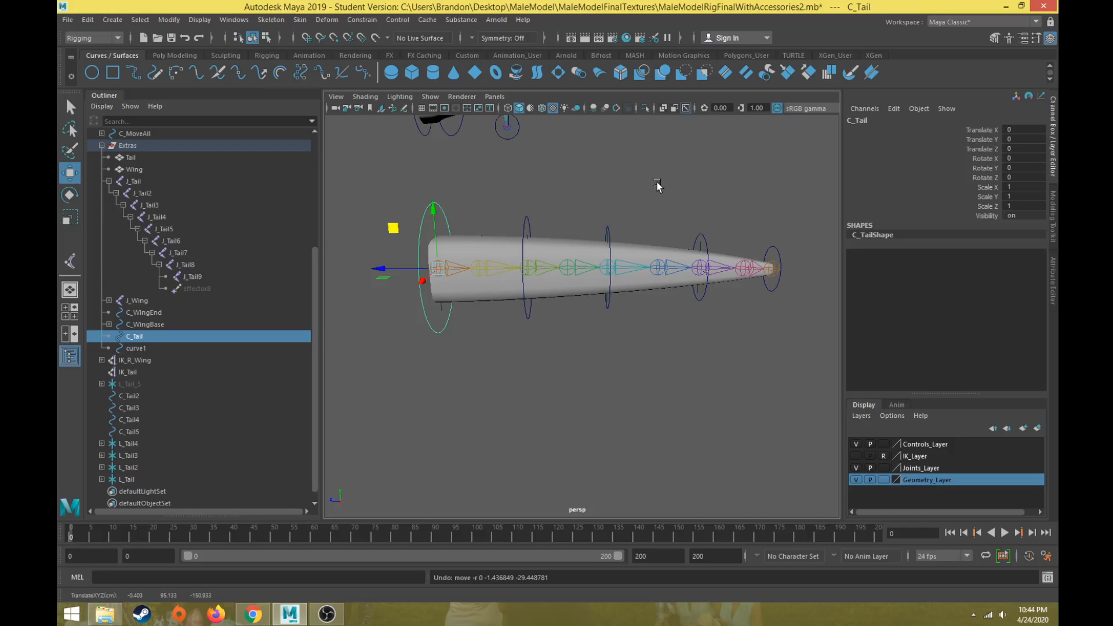
Try raising the C_Tail3 control about 39 units and lifting the C_Tail control as well, then undo both moves.
{"action": "left_click", "coordinate": [608, 232]}
{"action": "left_click_drag", "start_coordinate": [607, 214], "coordinate": [608, 93]}
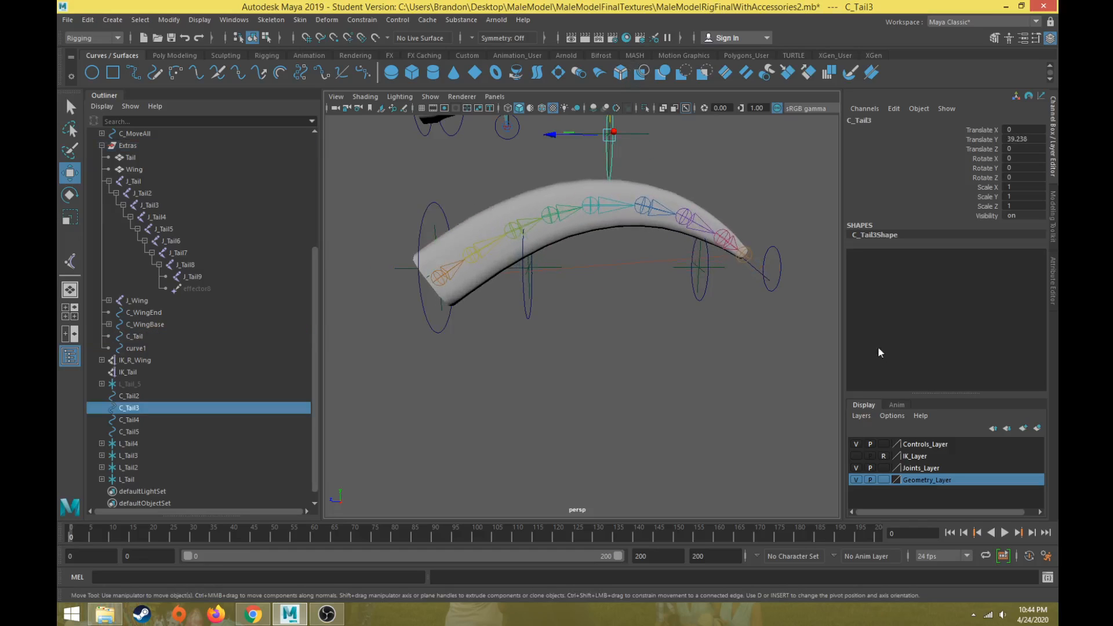
{"action": "left_click", "coordinate": [436, 208]}
{"action": "left_click", "coordinate": [432, 206]}
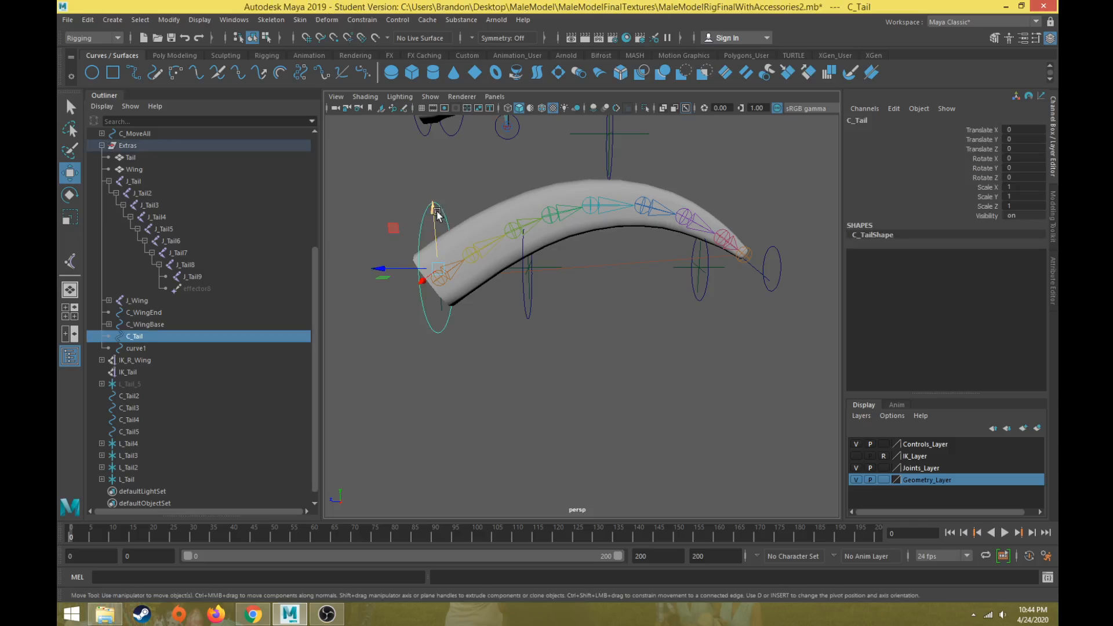
{"action": "left_click_drag", "start_coordinate": [437, 215], "coordinate": [502, 76]}
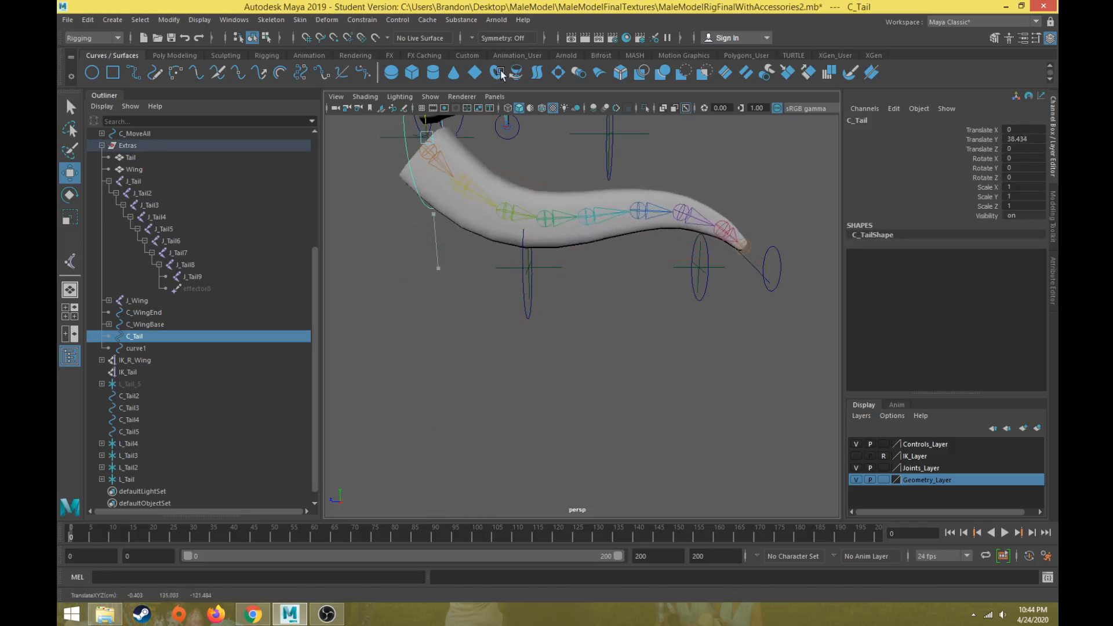
{"action": "key", "text": "ctrl+z"}
{"action": "key", "text": "ctrl+z"}
{"action": "key", "text": "ctrl+z"}
{"action": "key", "text": "ctrl+z"}
{"action": "key", "text": "ctrl+z"}
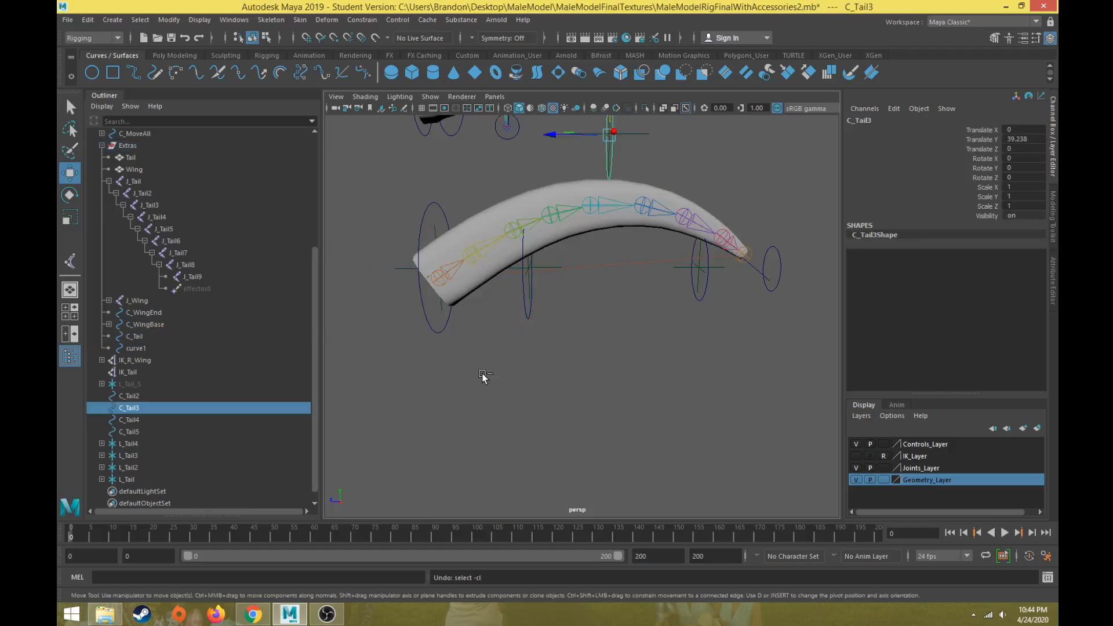
{"action": "key", "text": "ctrl+z"}
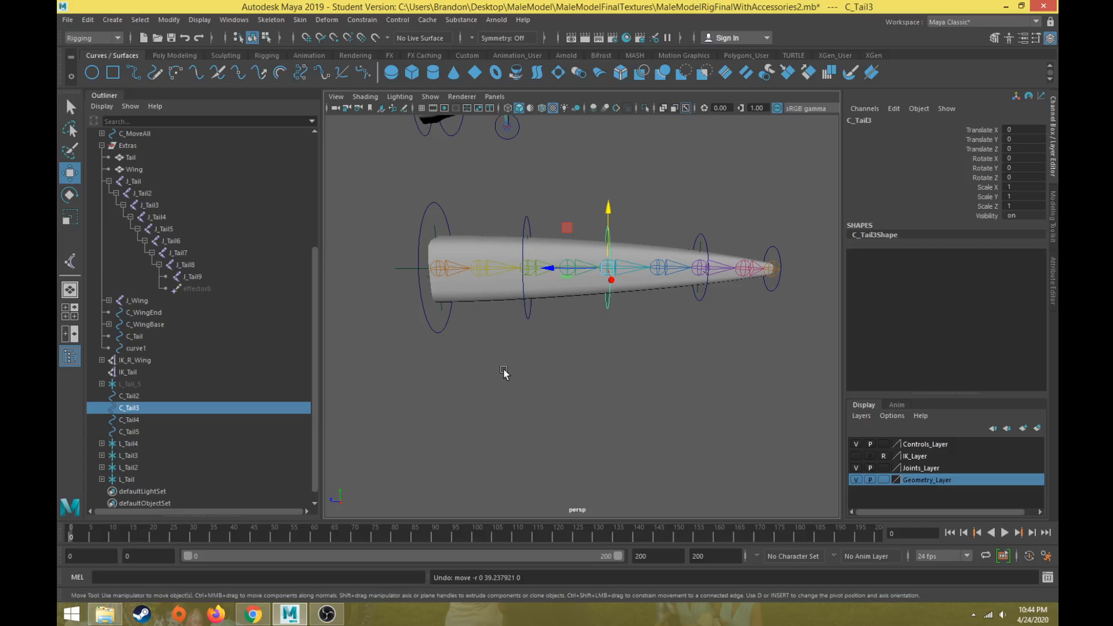
Examine the finished tail and wing rigs beside the character, checking the C_Tail control against the C_Pelvis control.
{"action": "left_click_drag", "start_coordinate": [770, 342], "coordinate": [655, 385], "text": "alt"}
{"action": "left_click", "coordinate": [554, 435]}
{"action": "left_click_drag", "start_coordinate": [555, 435], "coordinate": [576, 415], "text": "alt"}
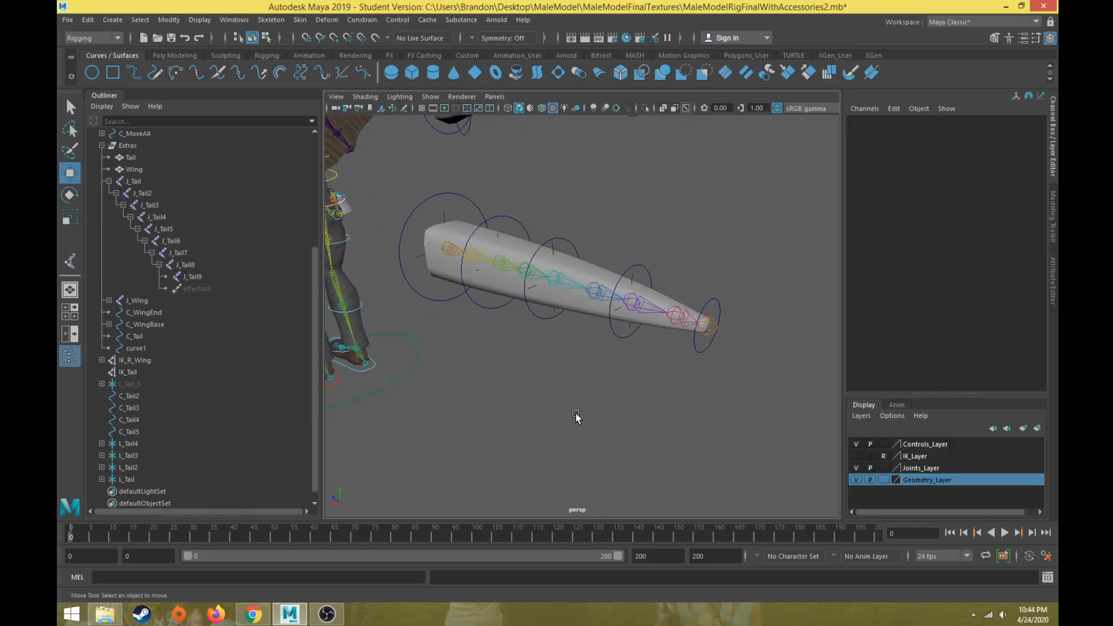
{"action": "left_click_drag", "start_coordinate": [520, 368], "coordinate": [559, 375], "text": "alt"}
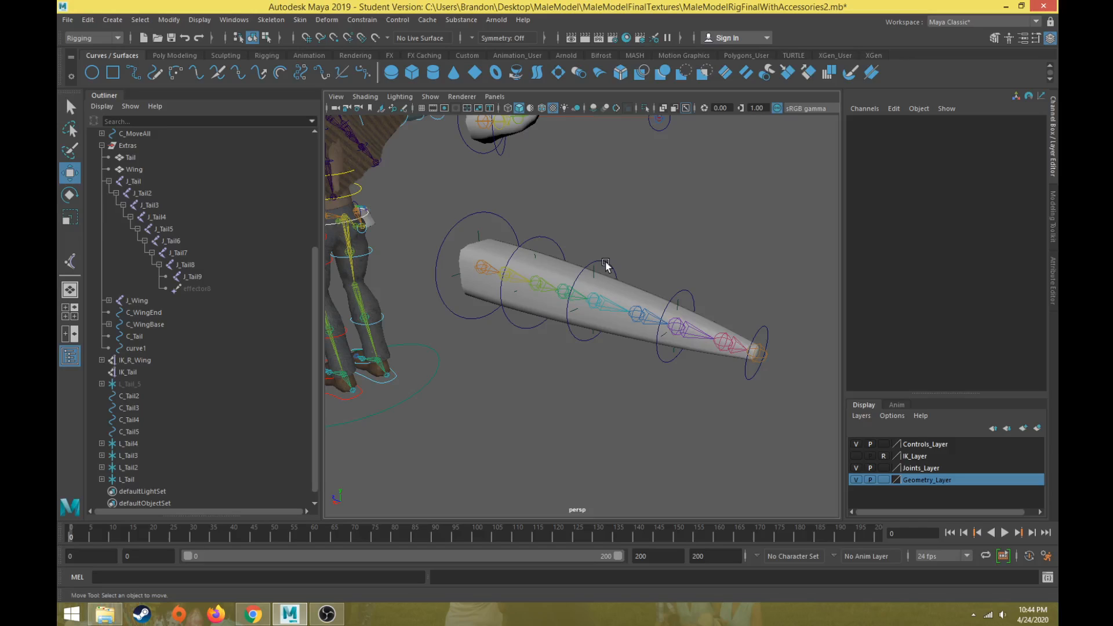
{"action": "left_click_drag", "start_coordinate": [532, 280], "coordinate": [638, 298], "text": "alt"}
{"action": "left_click", "coordinate": [608, 250]}
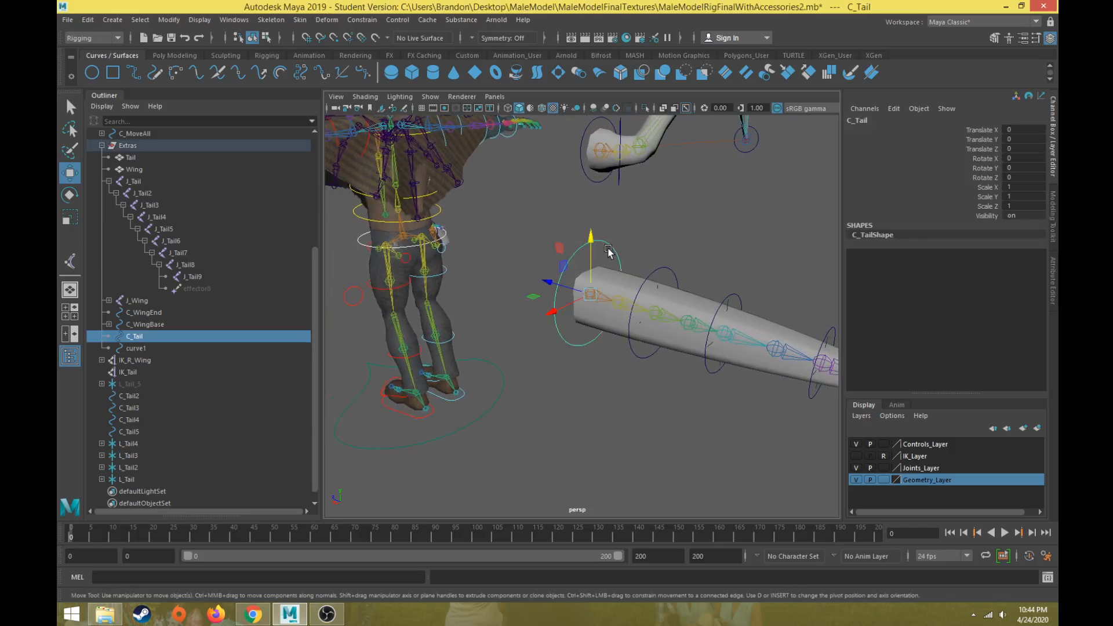
{"action": "left_click", "coordinate": [449, 252]}
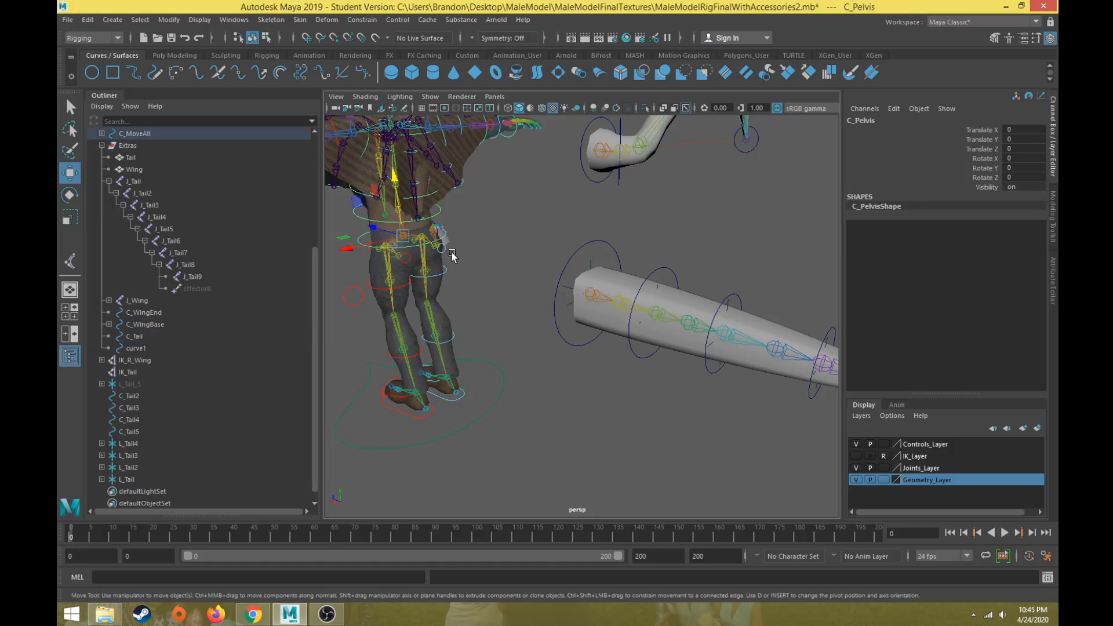
{"action": "scroll", "coordinate": [489, 279], "scroll_direction": "down", "scroll_amount": 4}
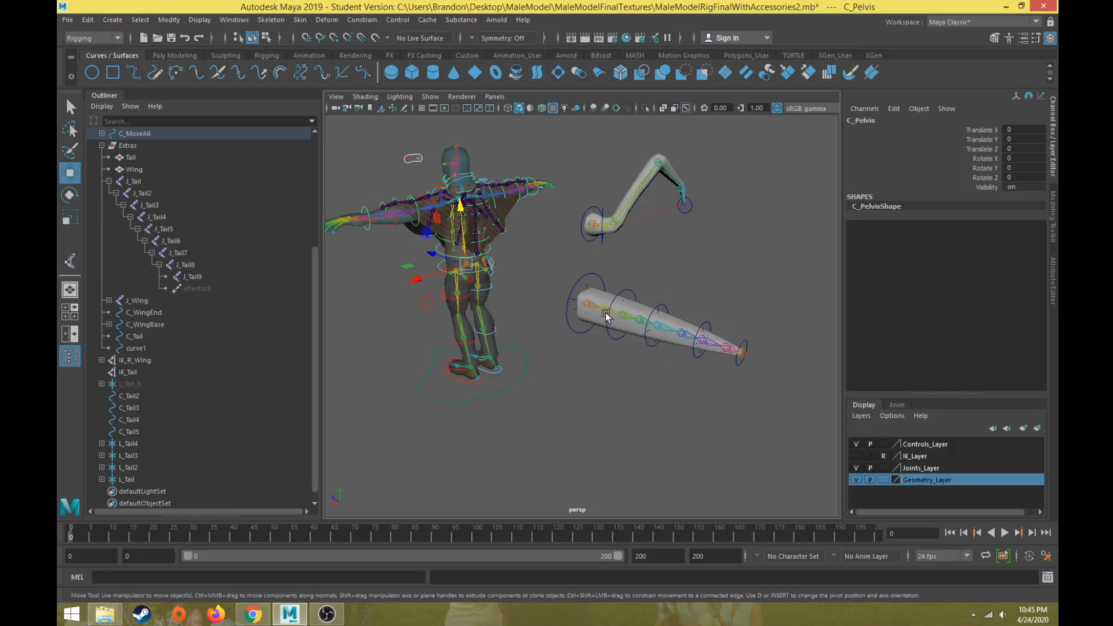
{"action": "left_click", "coordinate": [599, 380]}
{"action": "left_click_drag", "start_coordinate": [598, 381], "coordinate": [393, 427], "text": "alt"}
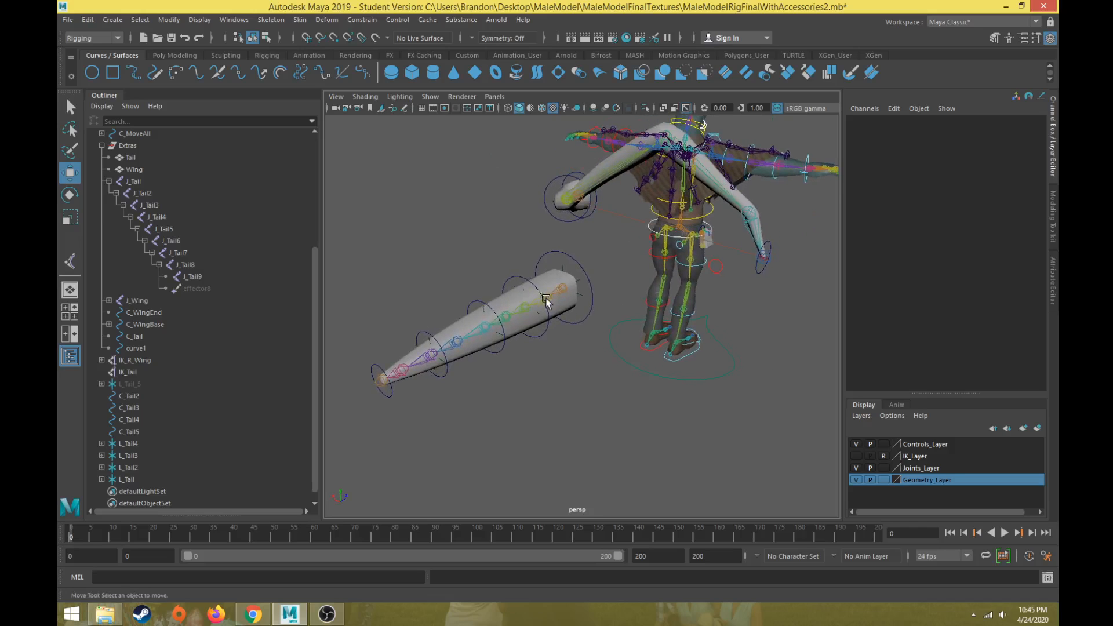
{"action": "left_click_drag", "start_coordinate": [545, 298], "coordinate": [661, 306], "text": "alt"}
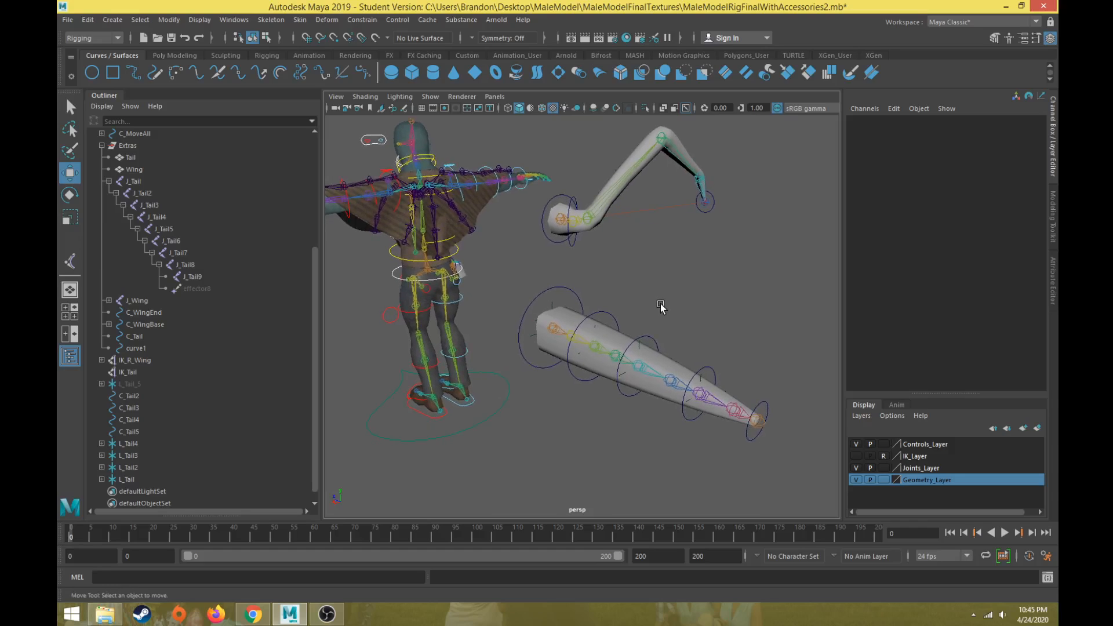